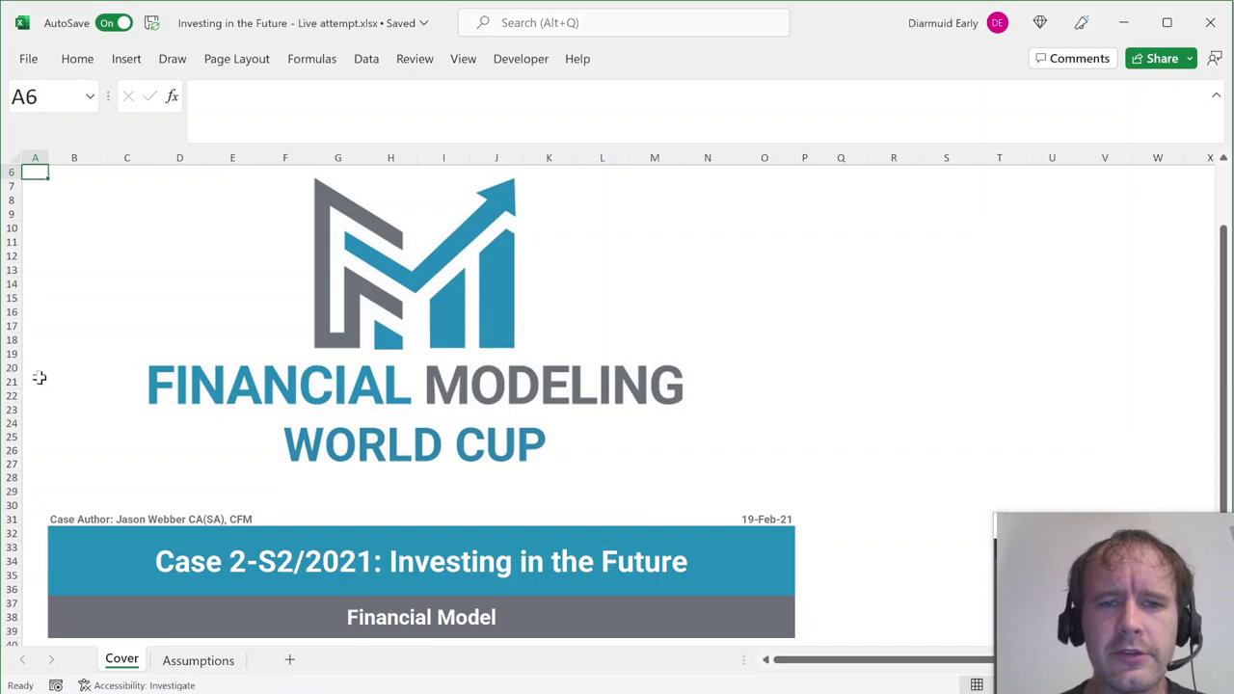
Review the initial bequest, education inflation rate and long-term investment inputs on the Assumptions sheet.
key(ctrl+Page_Down)
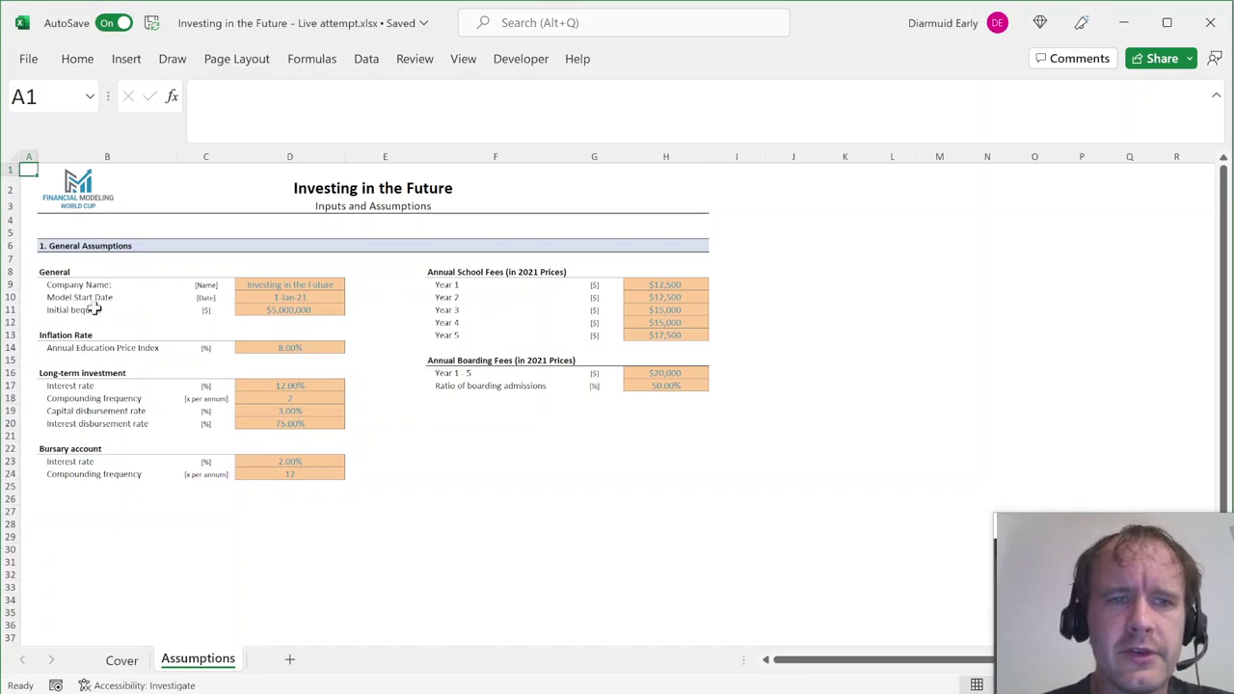
click(259, 308)
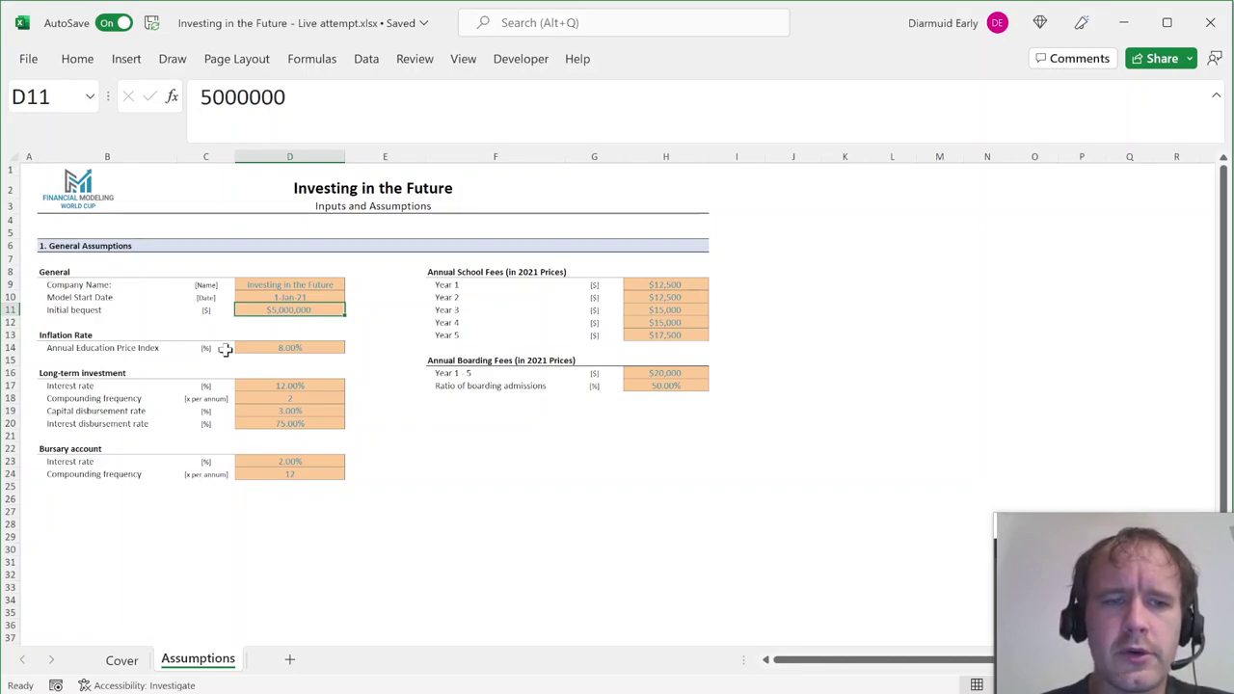
click(12, 373)
click(43, 373)
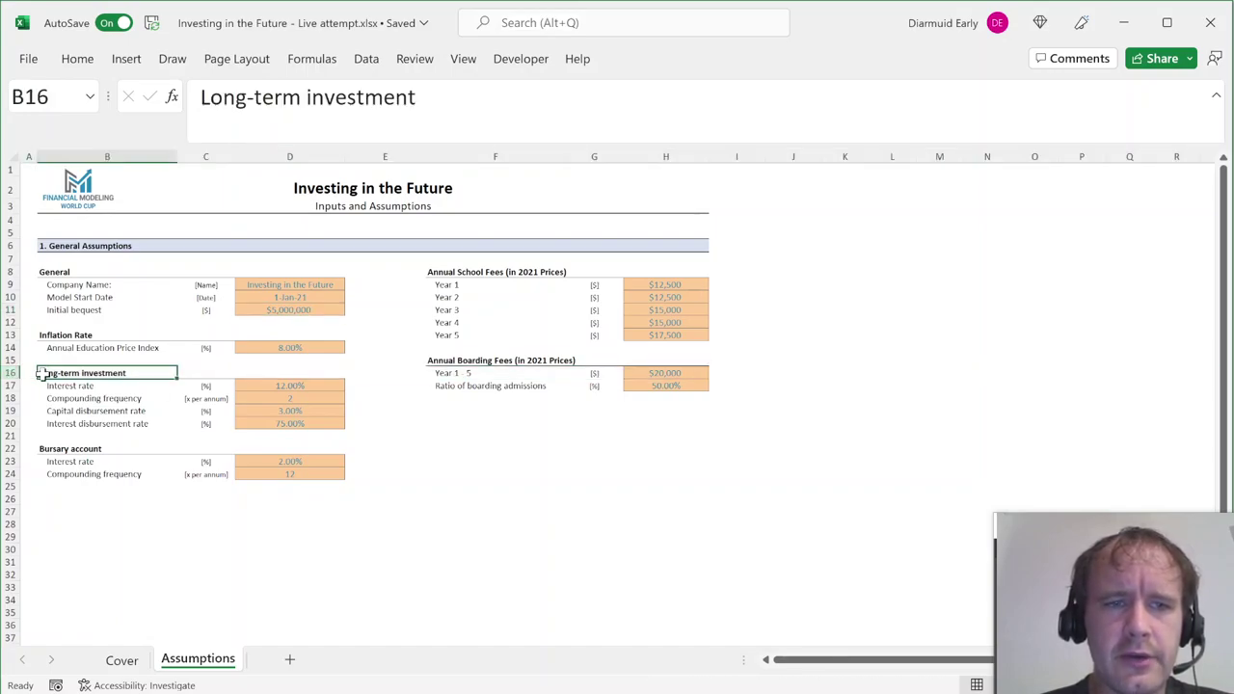
click(326, 387)
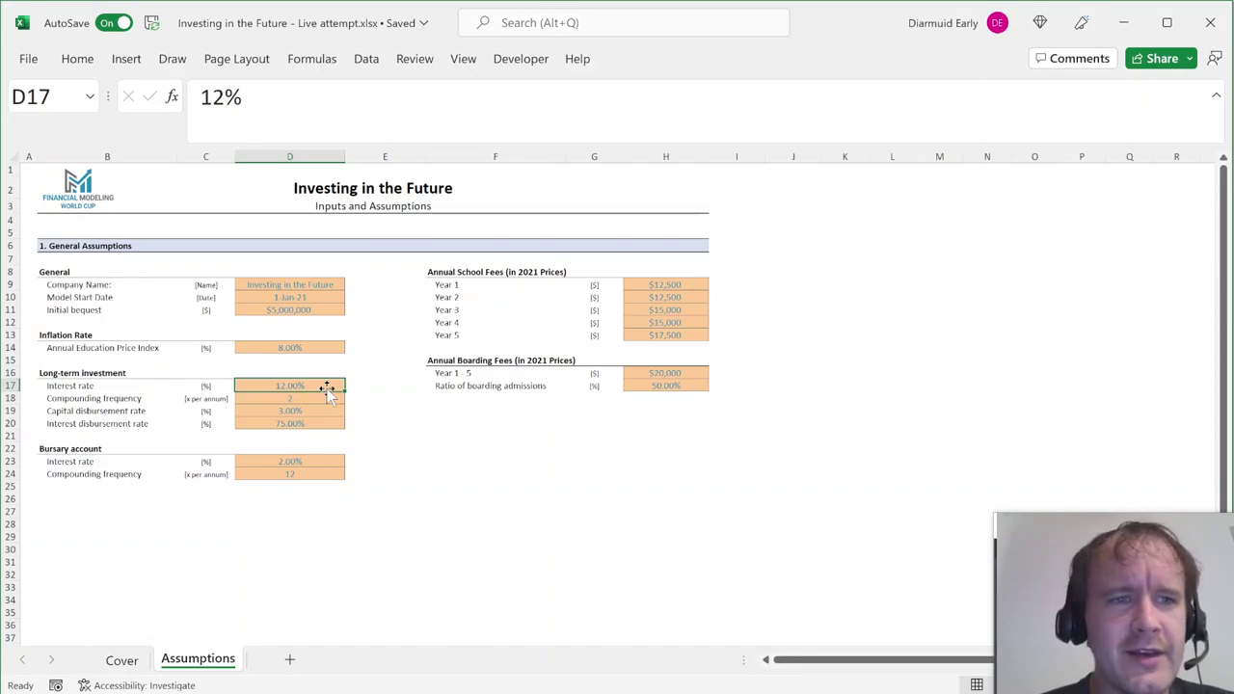
click(319, 396)
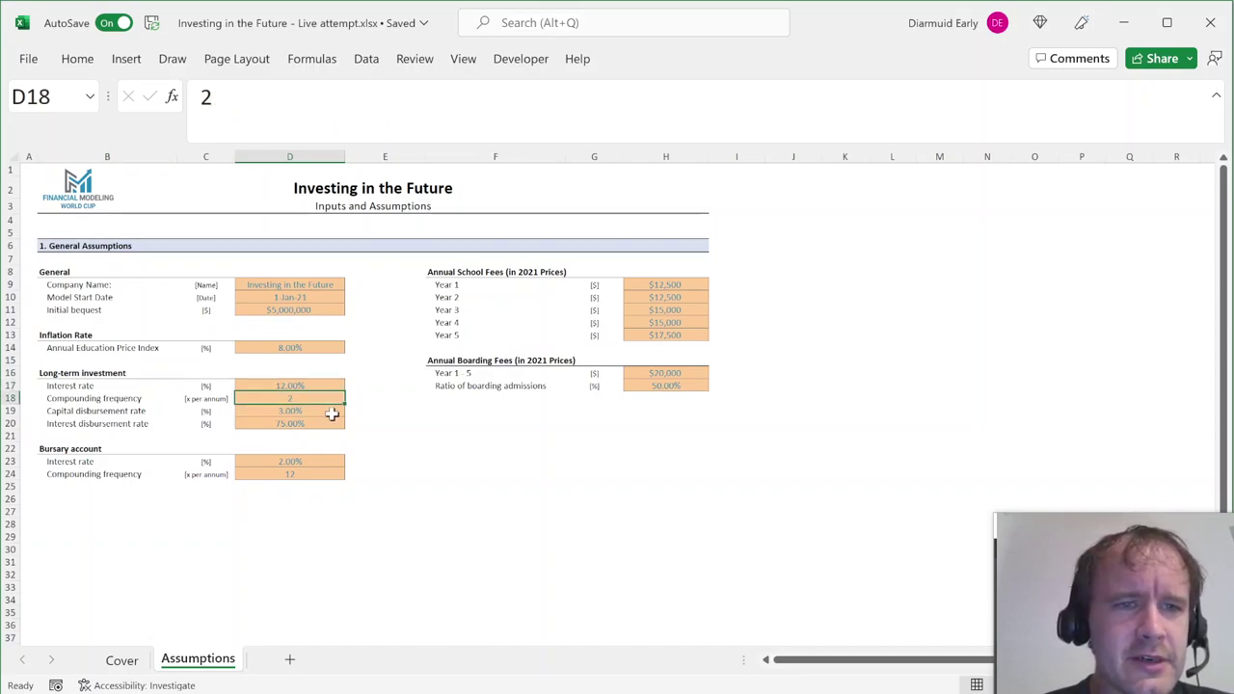
click(324, 410)
click(329, 423)
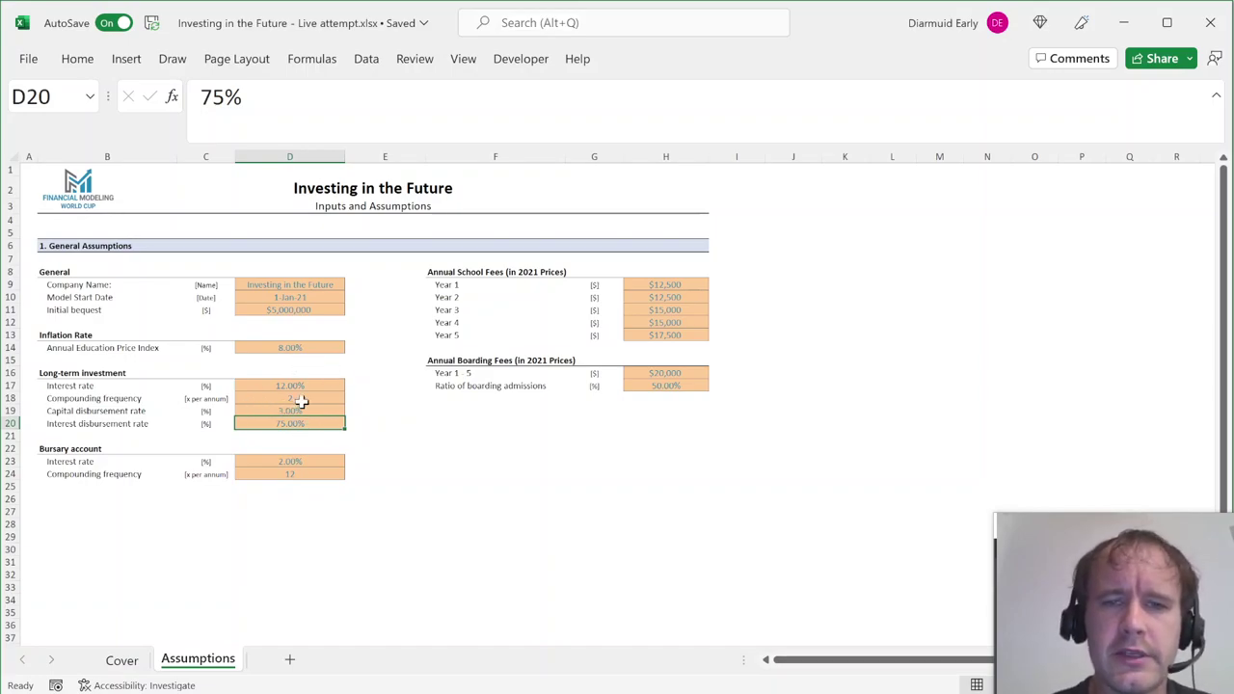
click(12, 348)
click(334, 347)
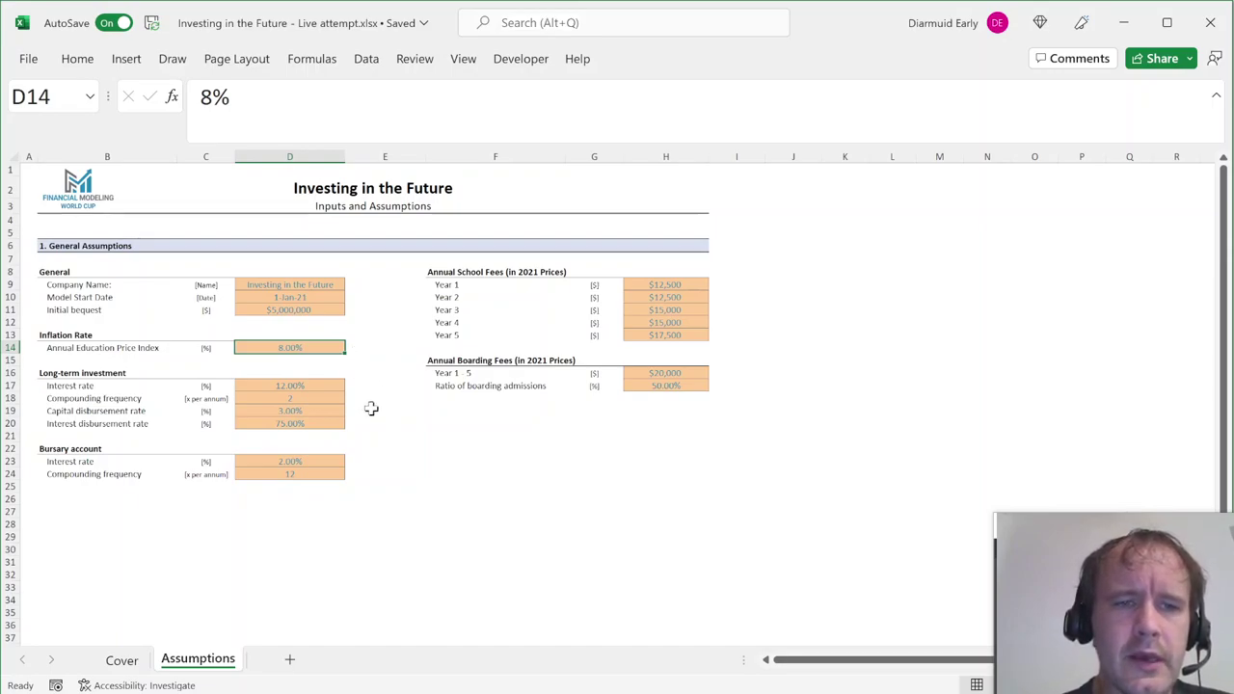
drag(254, 414, 256, 424)
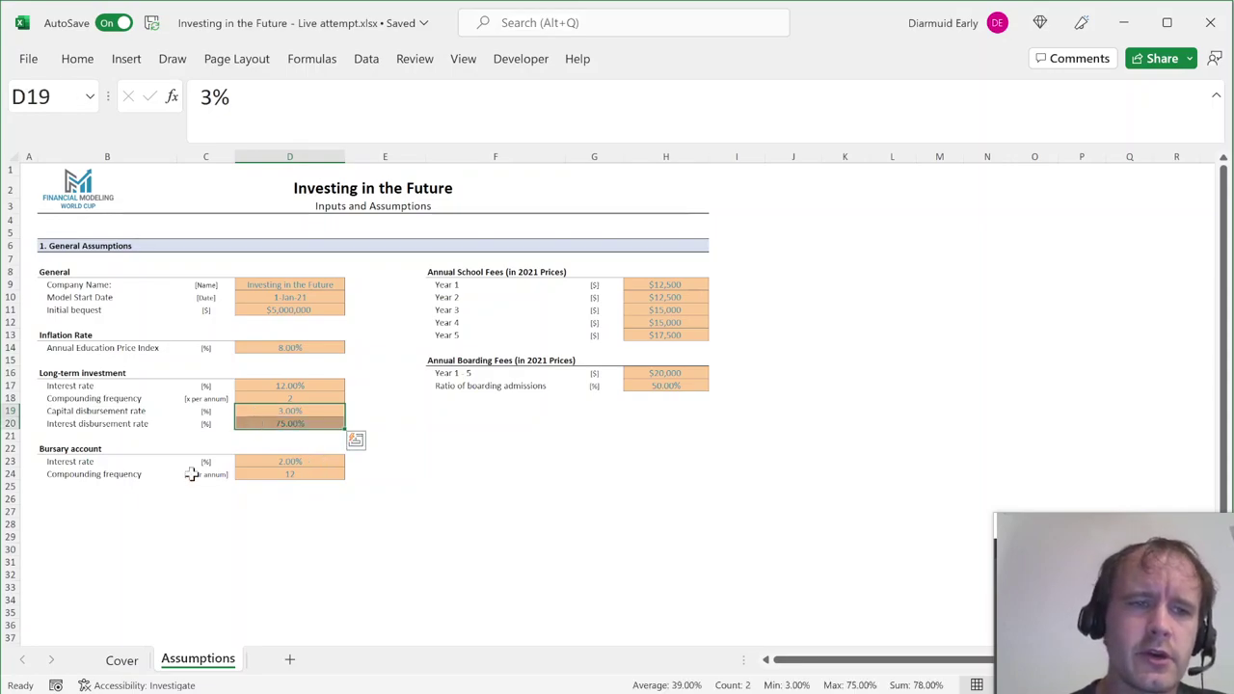
Review the bursary account, annual school fees and boarding fee inputs on the Assumptions sheet.
click(45, 451)
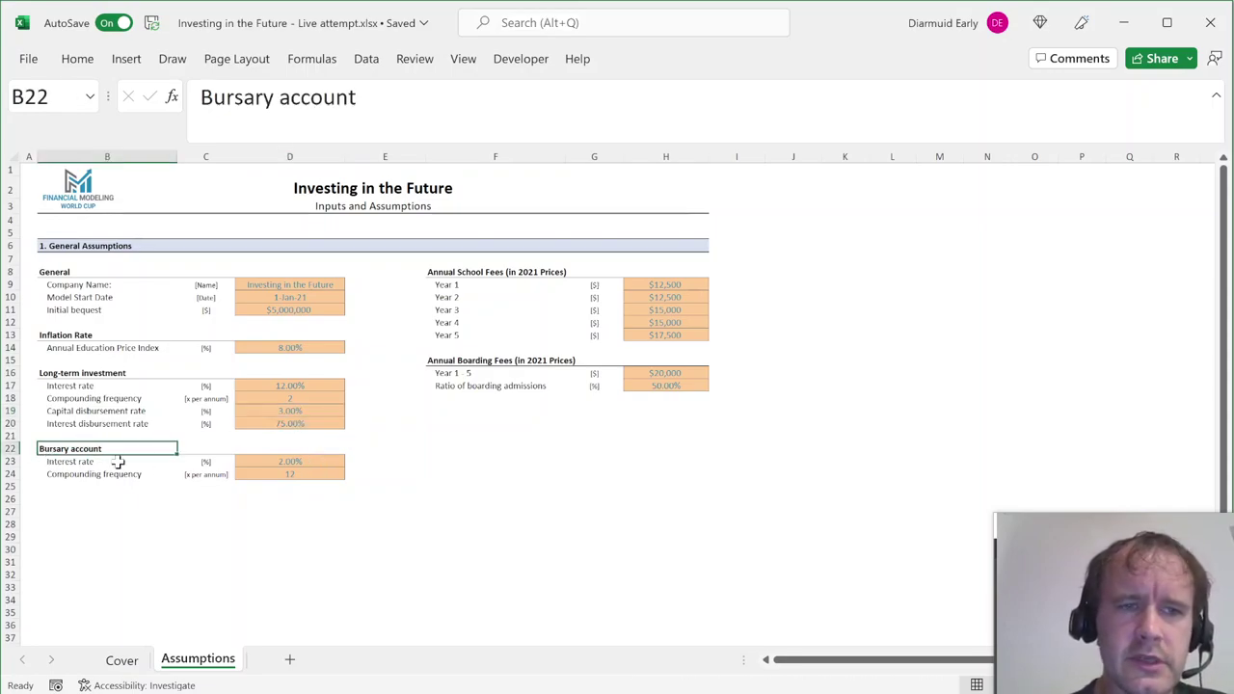
click(331, 461)
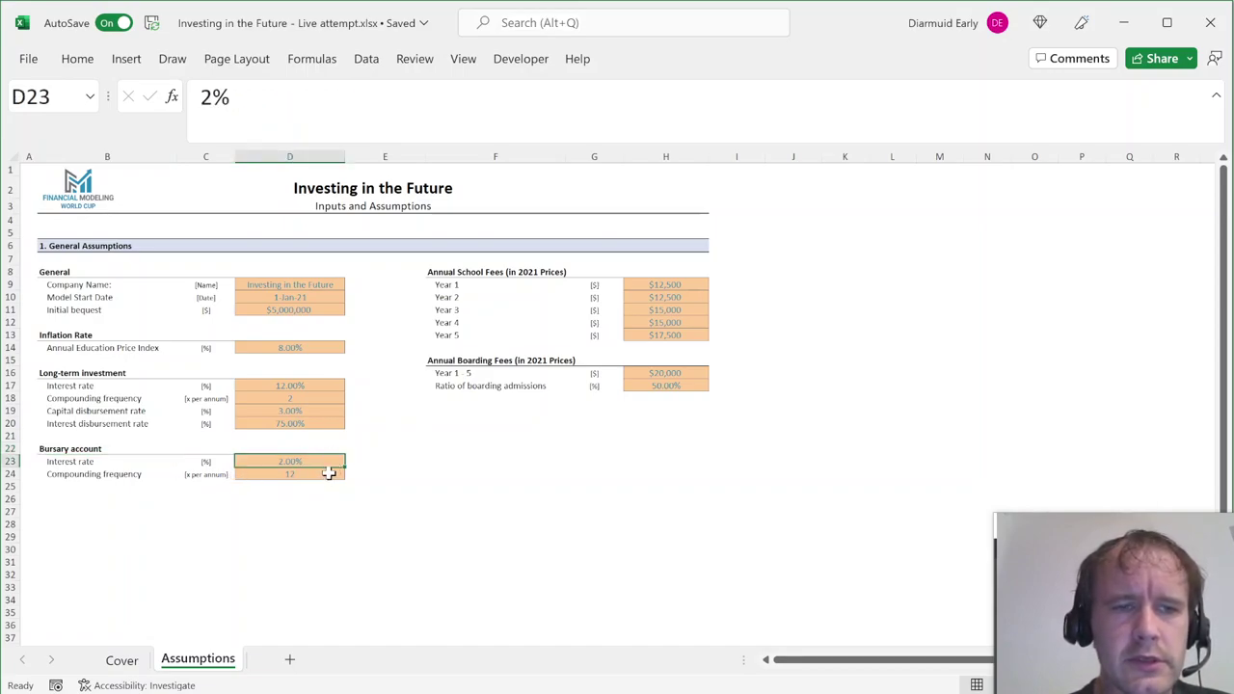
click(328, 472)
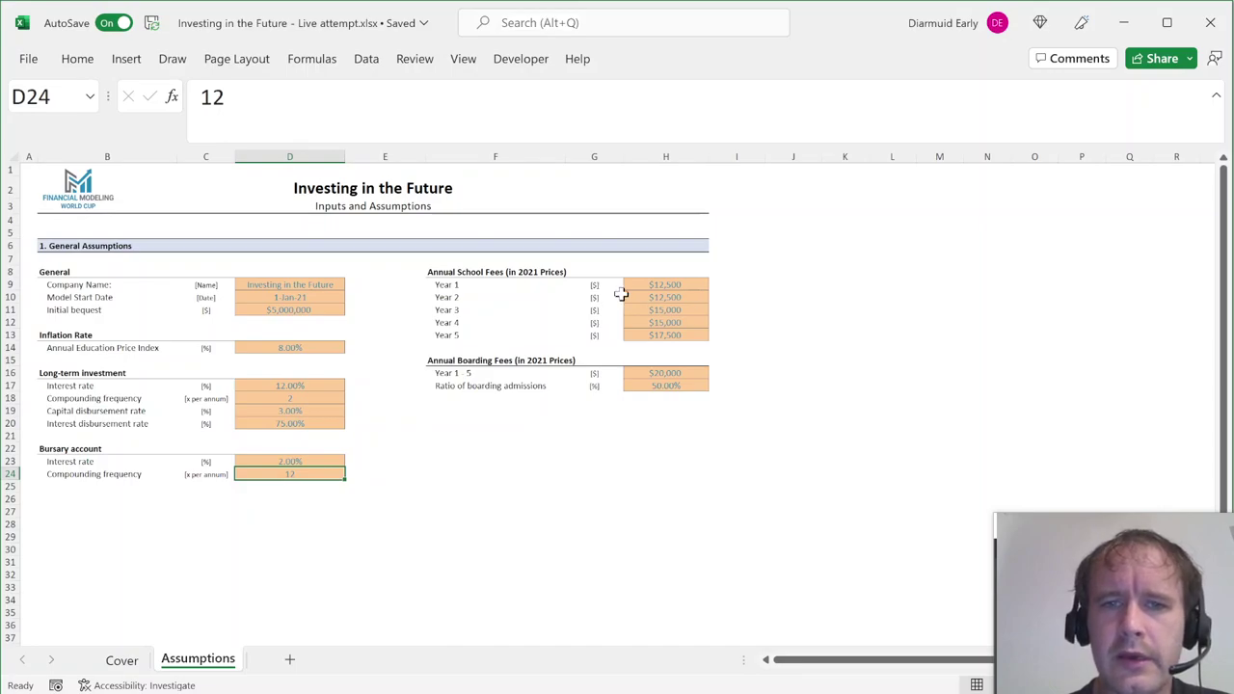
drag(634, 286, 632, 336)
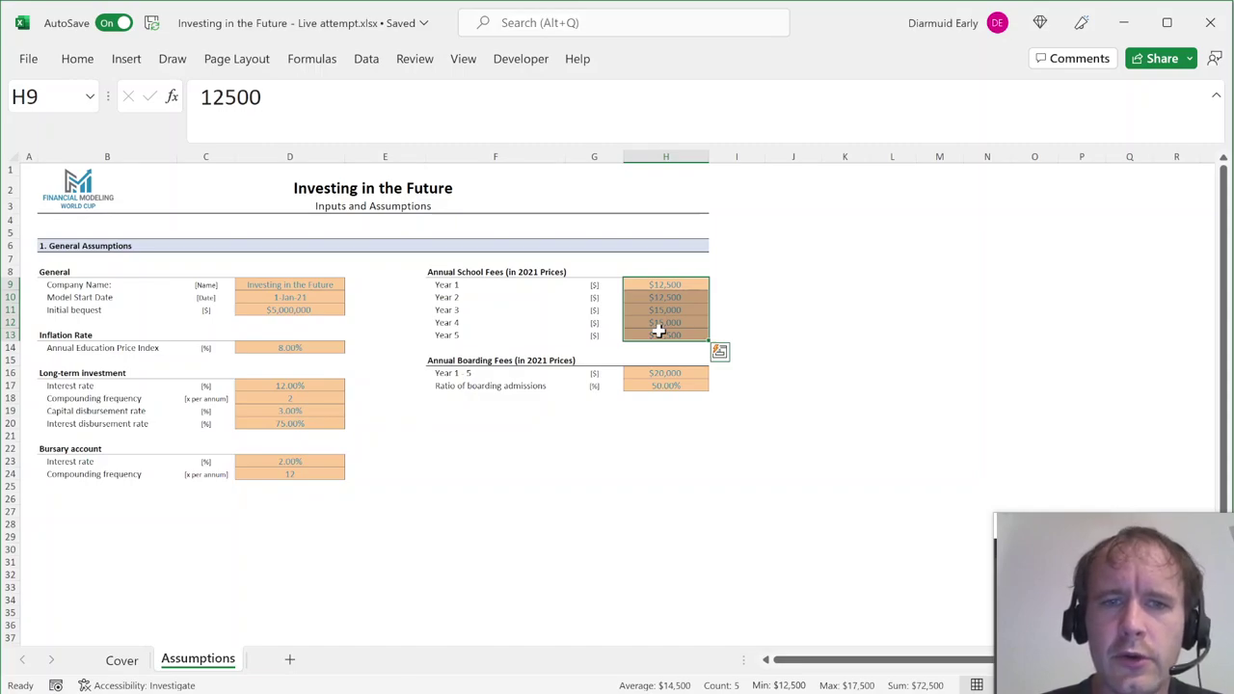
click(635, 373)
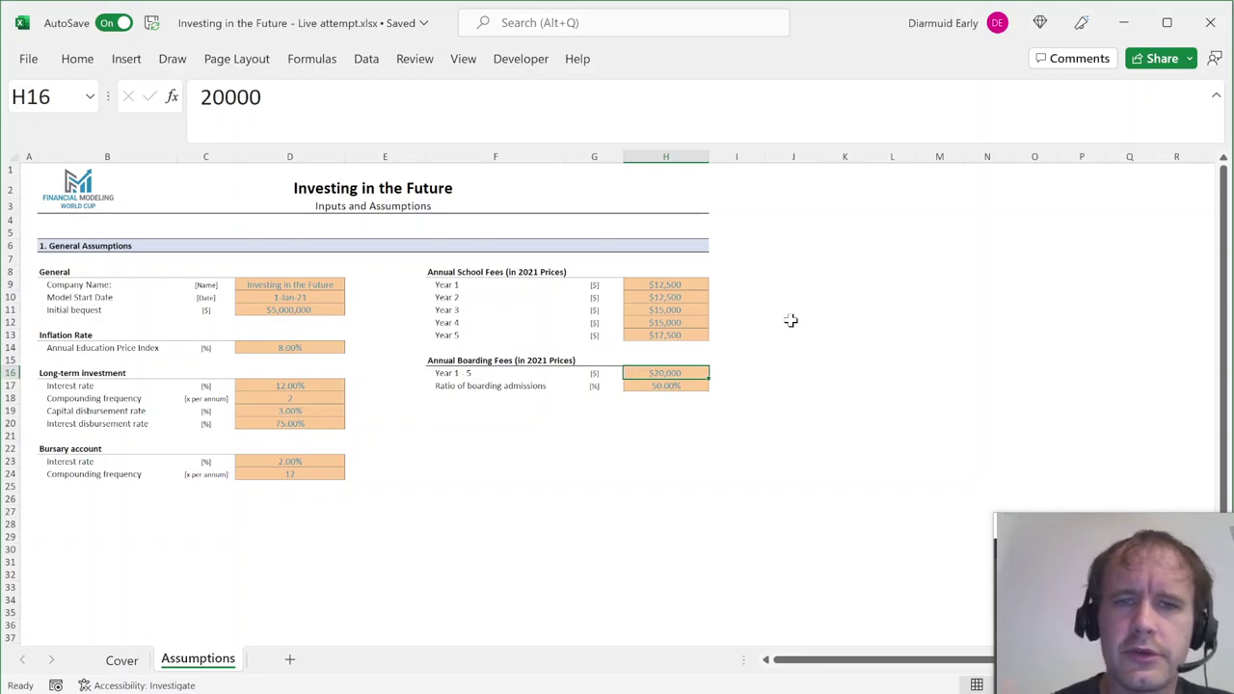
click(688, 386)
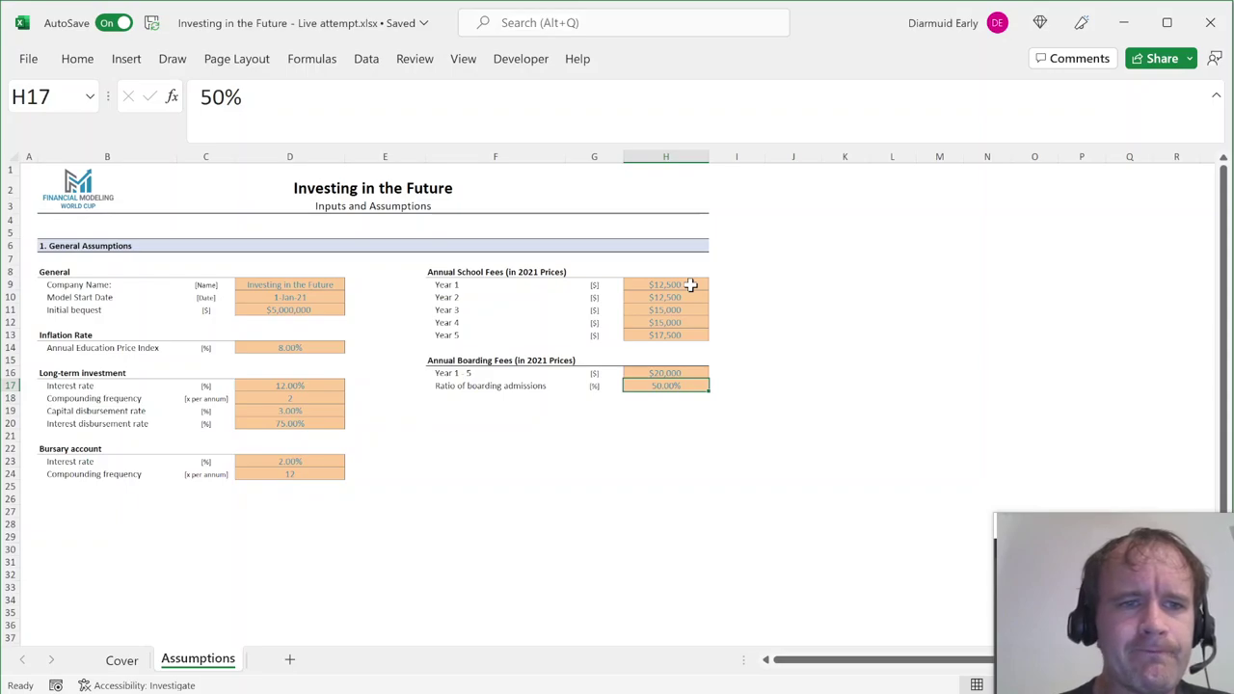
Add a new worksheet after Assumptions and name it Model.
click(289, 660)
double_click(284, 663)
text(Model)
key(Return)
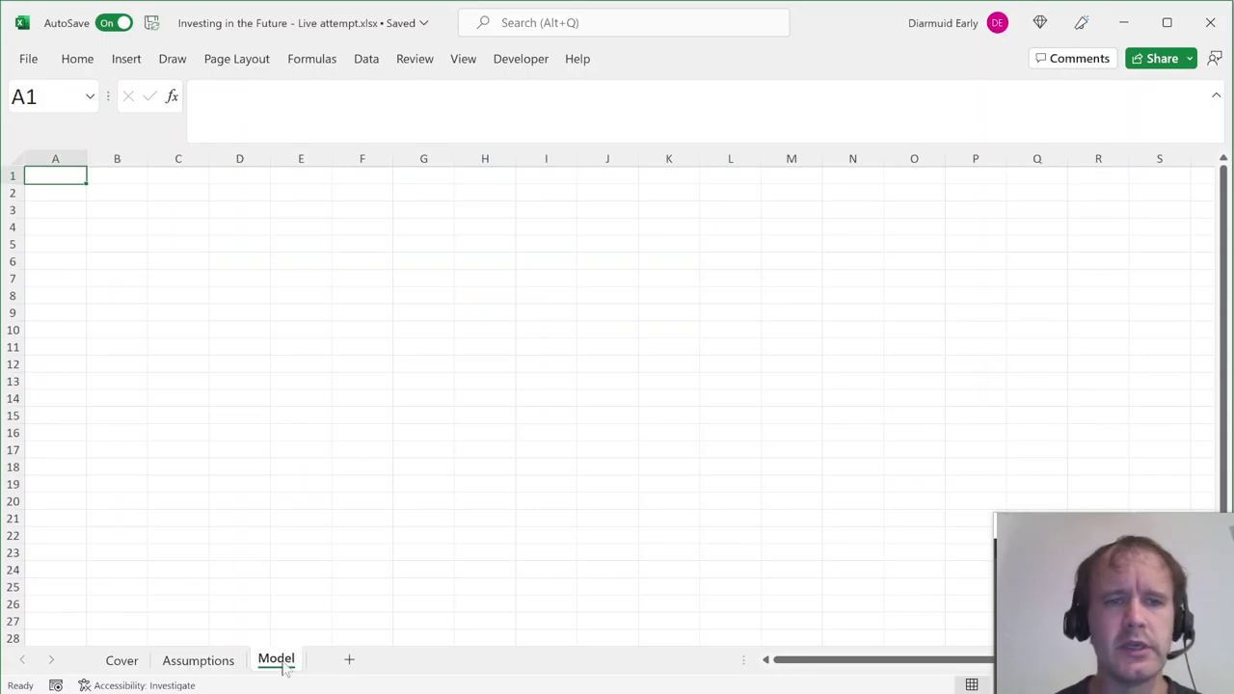
Link cell C2 of the Model sheet to the model start date in Assumptions!D10.
key(Down)
key(Right)
key(ctrl+Page_Up)
key(ctrl+Page_Down)
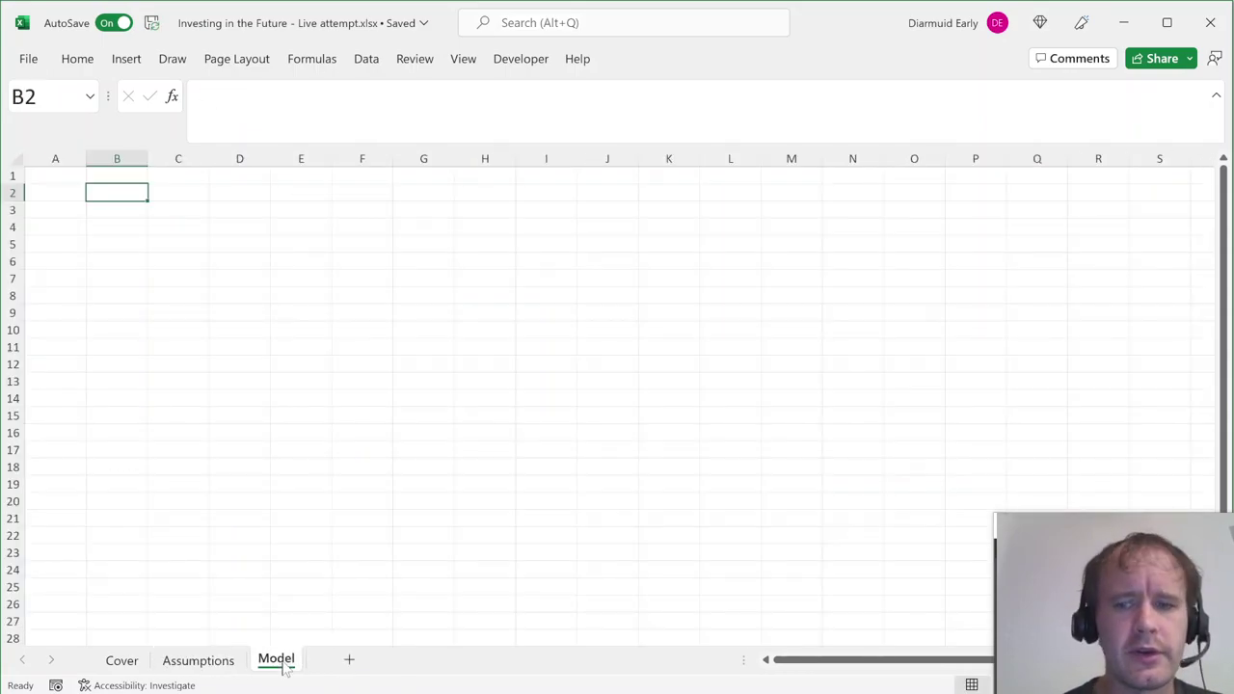
key(Right)
text(=)
key(ctrl+Page_Up)
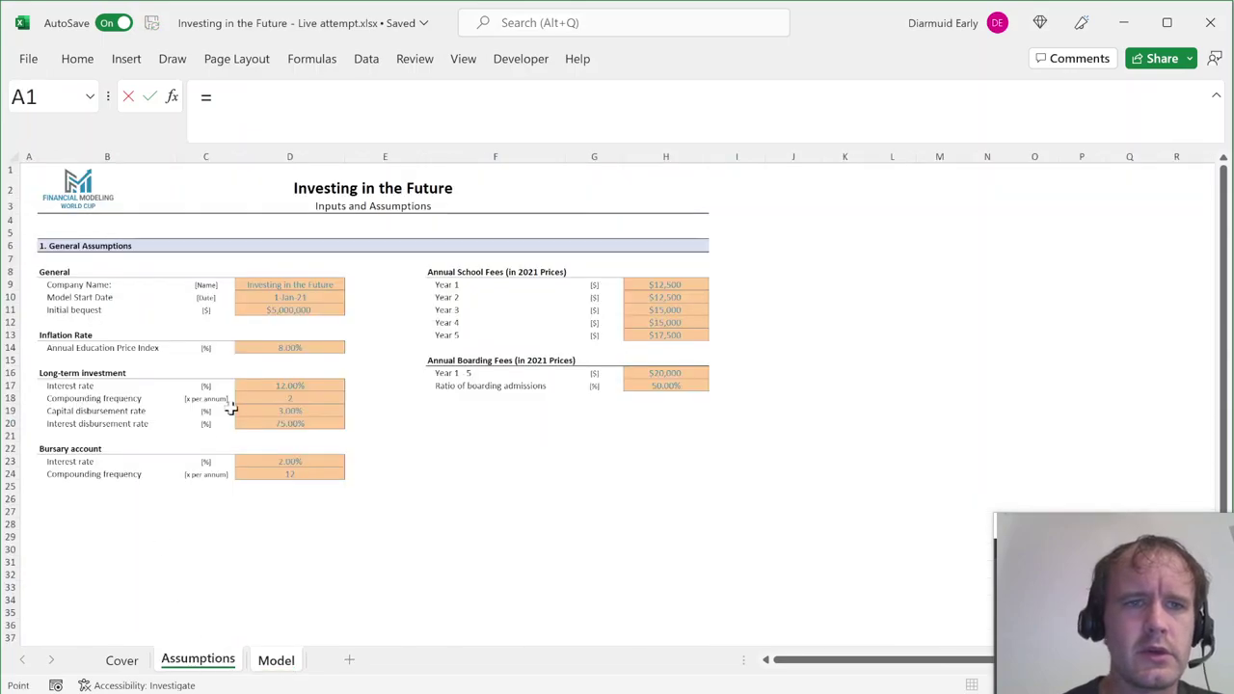
click(296, 297)
key(Return)
Label the start date row "Year start" in cell B2.
key(Up)
key(Left)
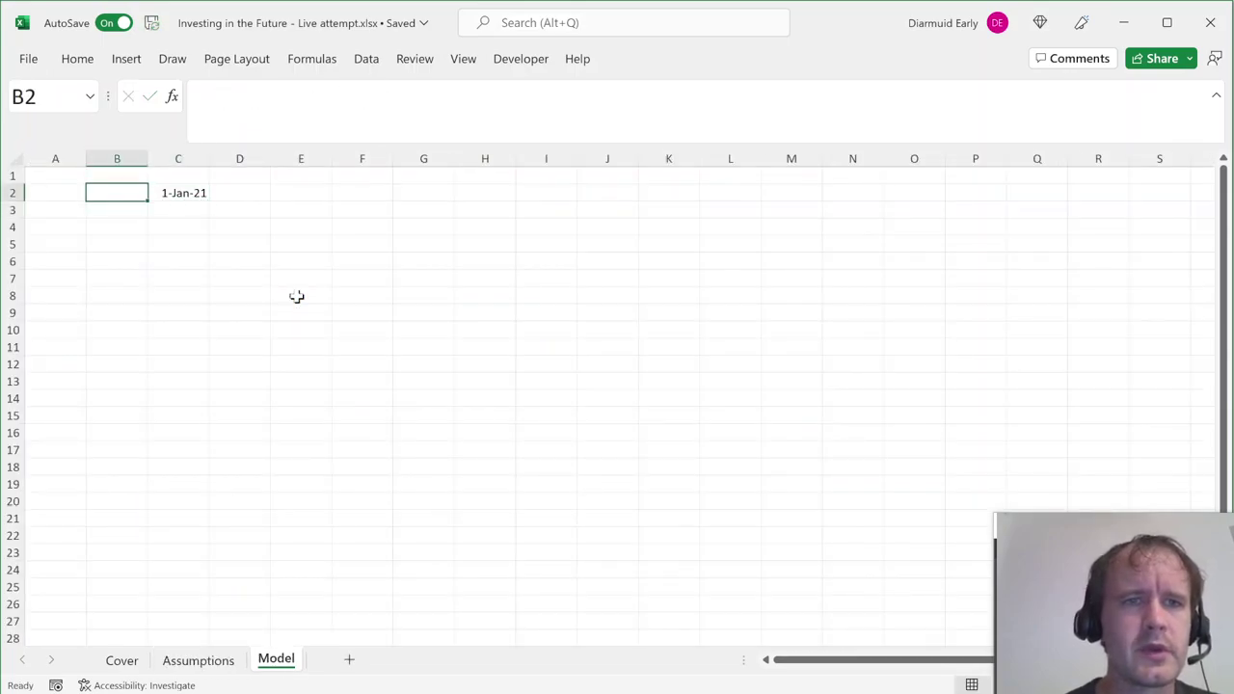
text(Year start)
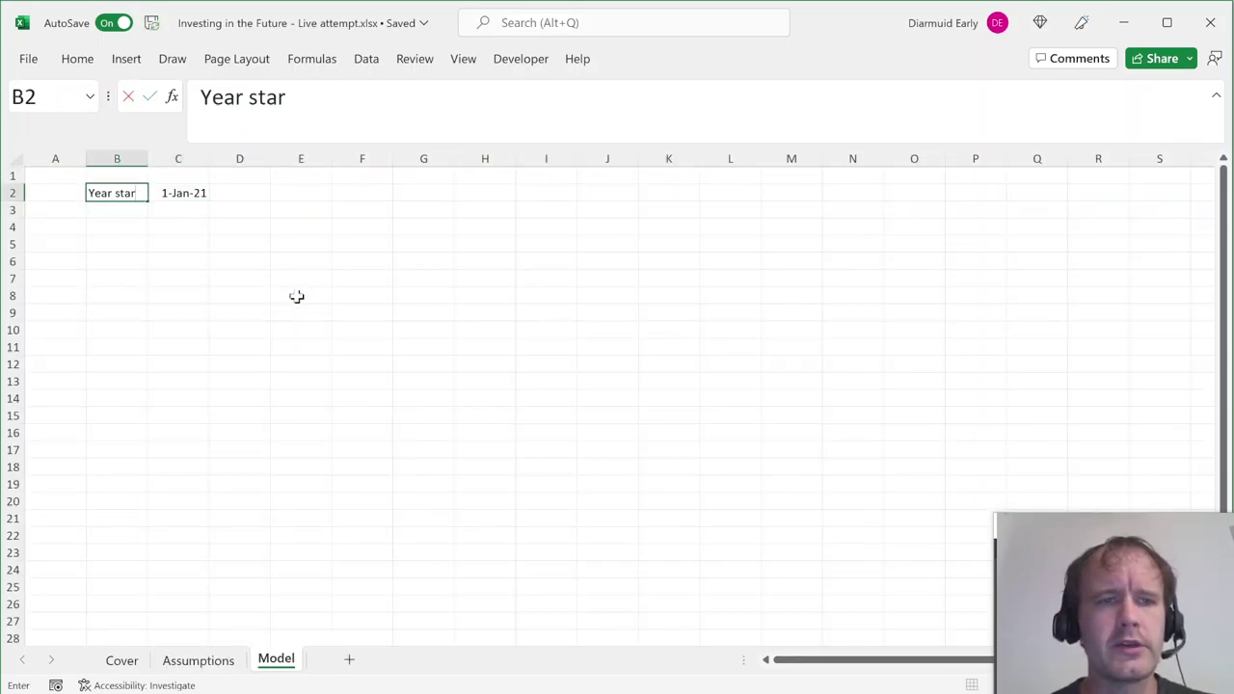
key(Return)
Colour the linked start date in C2 of the Model sheet standard red.
key(ctrl+Page_Up)
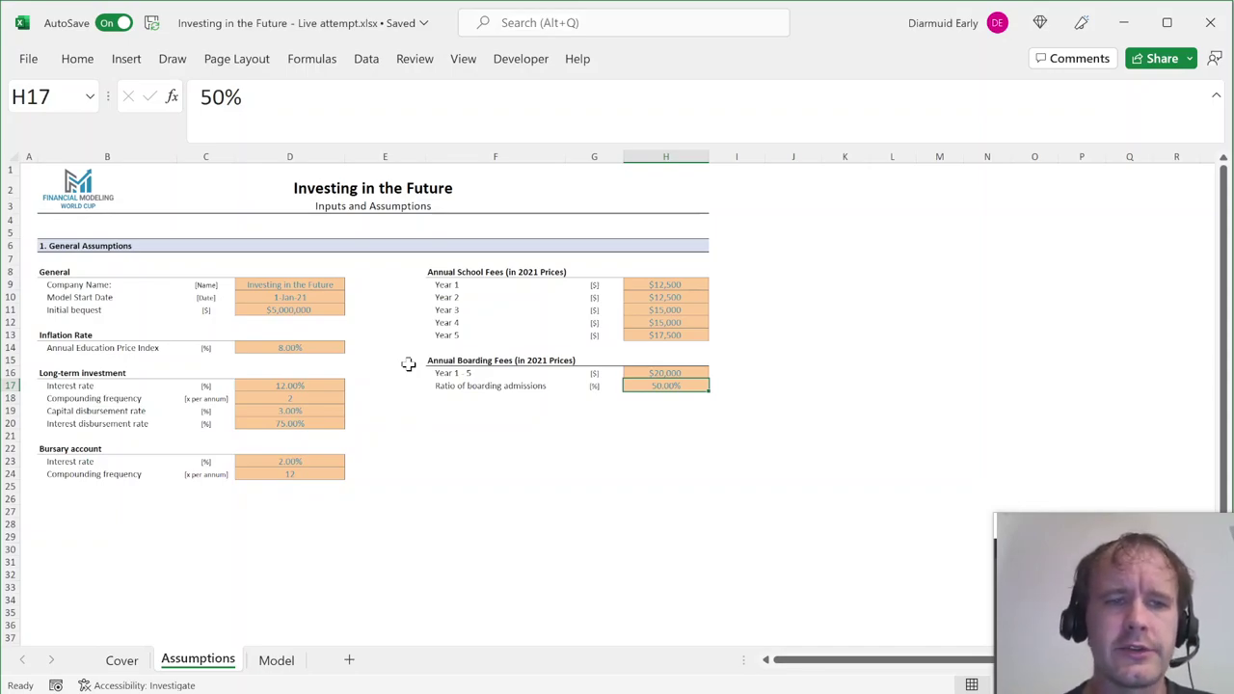
key(ctrl+Page_Down)
key(Up)
key(Right)
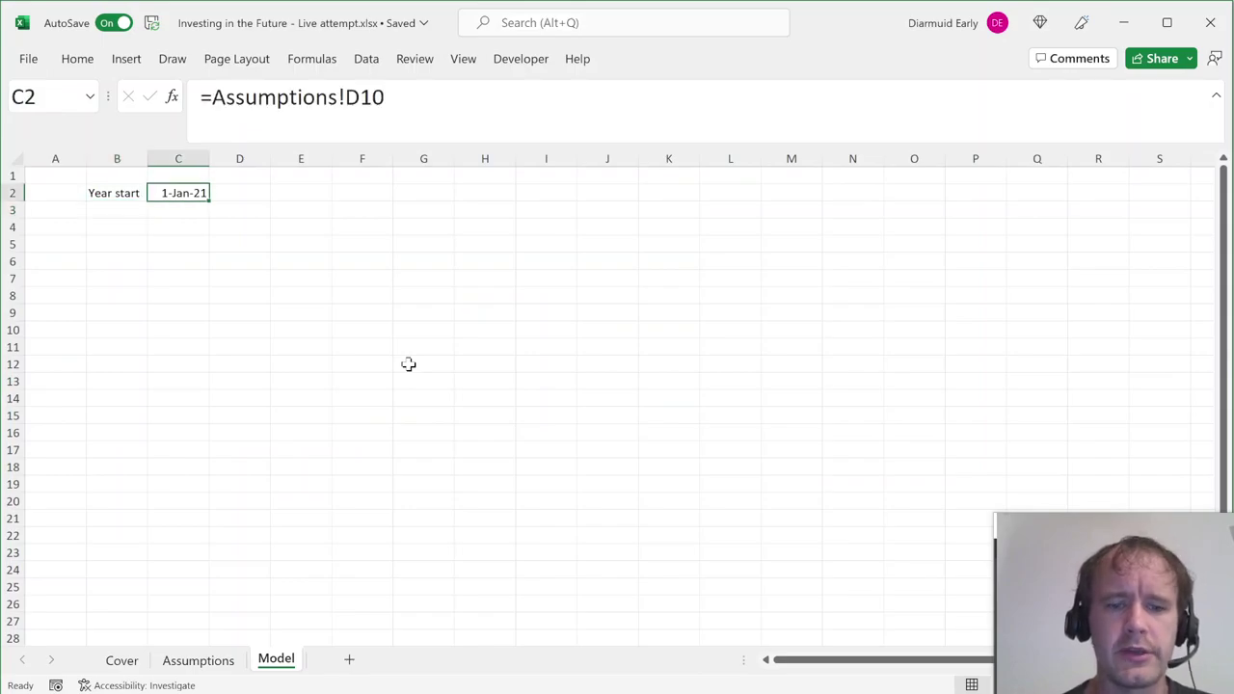
key(alt+h)
key(f)
key(c)
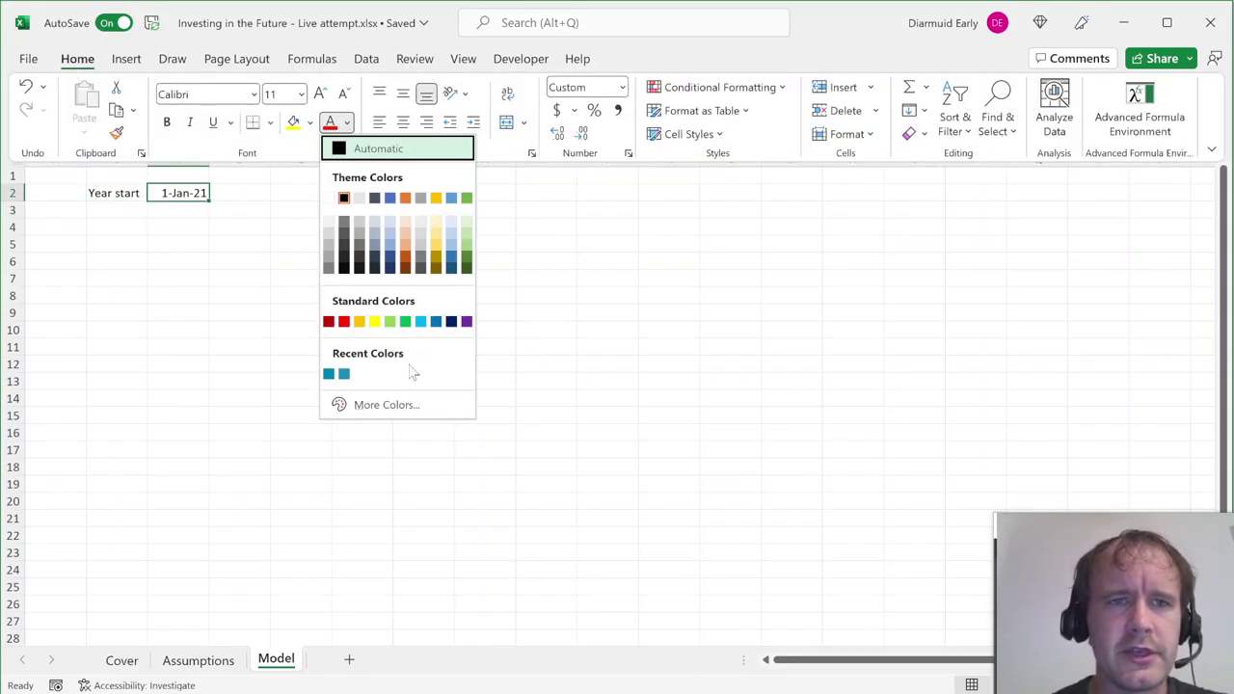
click(344, 321)
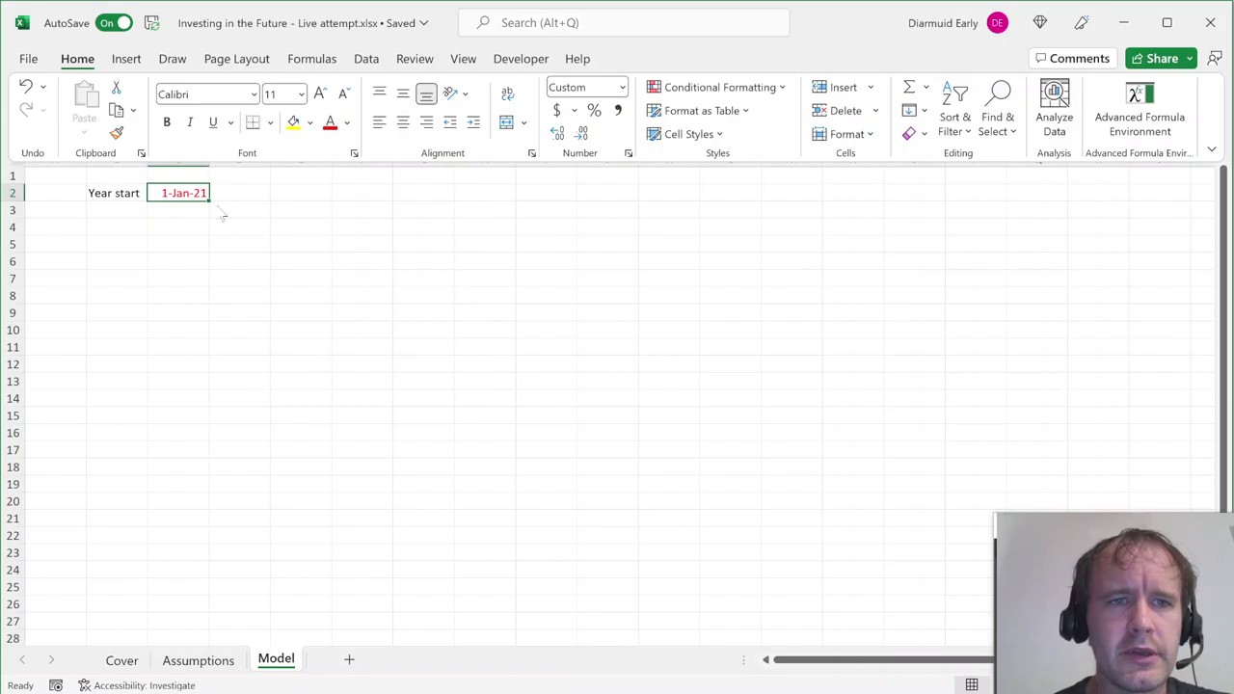
Enter =EDATE(C2,SEQUENCE(,49,12,12)) in D2 to generate the start dates of the following years.
click(232, 193)
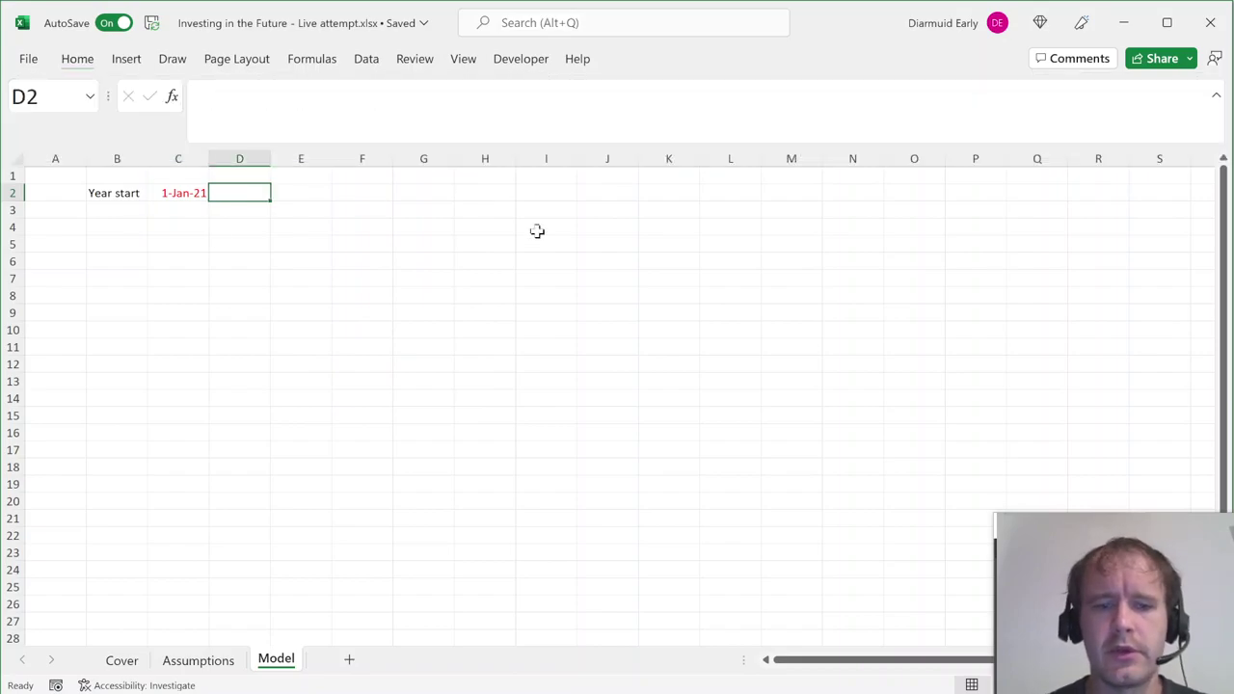
text(=ed)
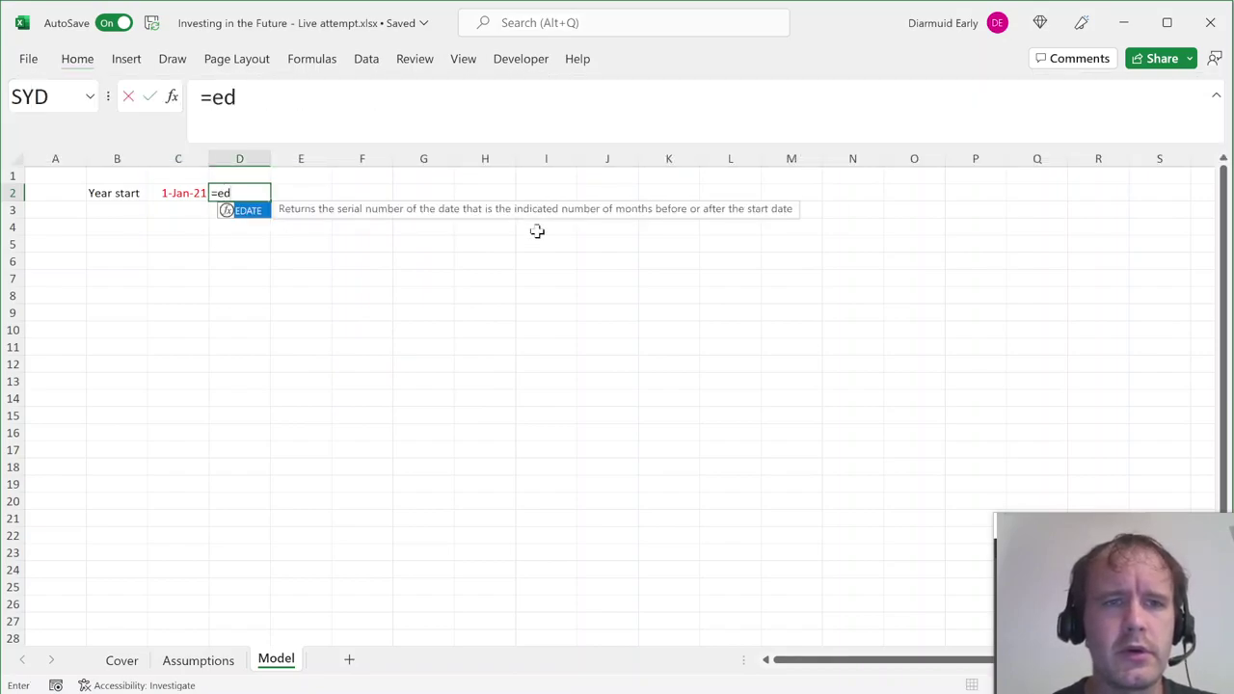
key(Tab)
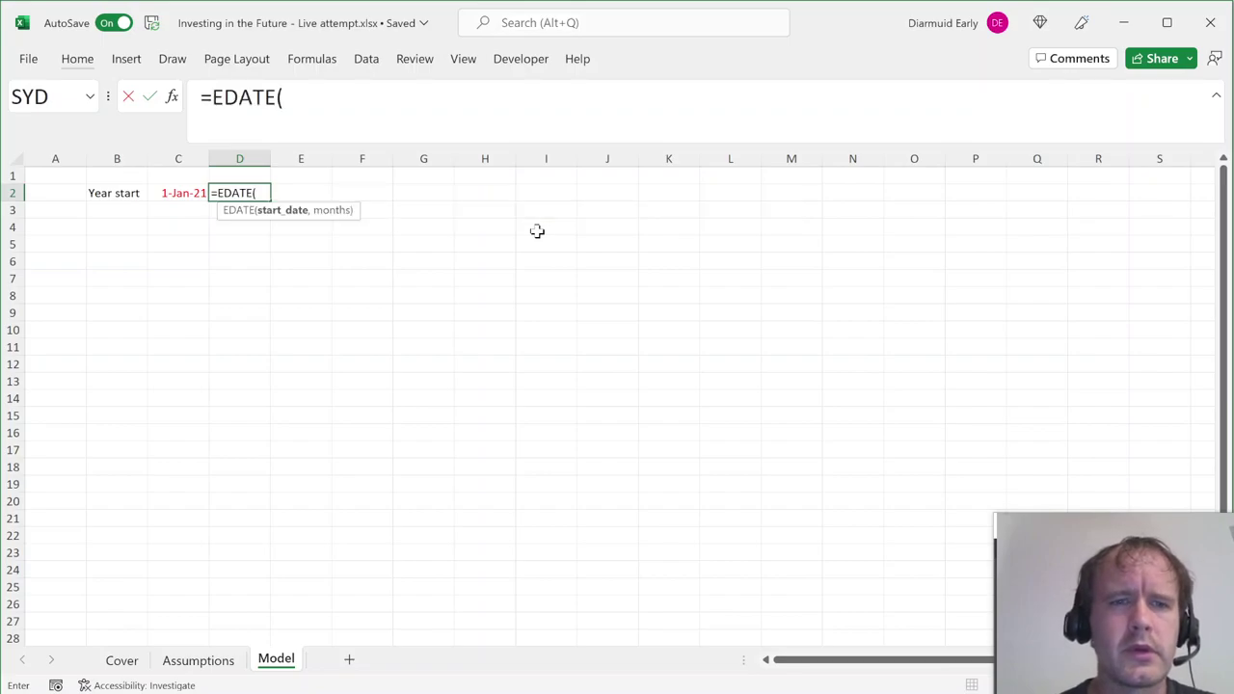
key(Left)
text(,seq)
key(Tab)
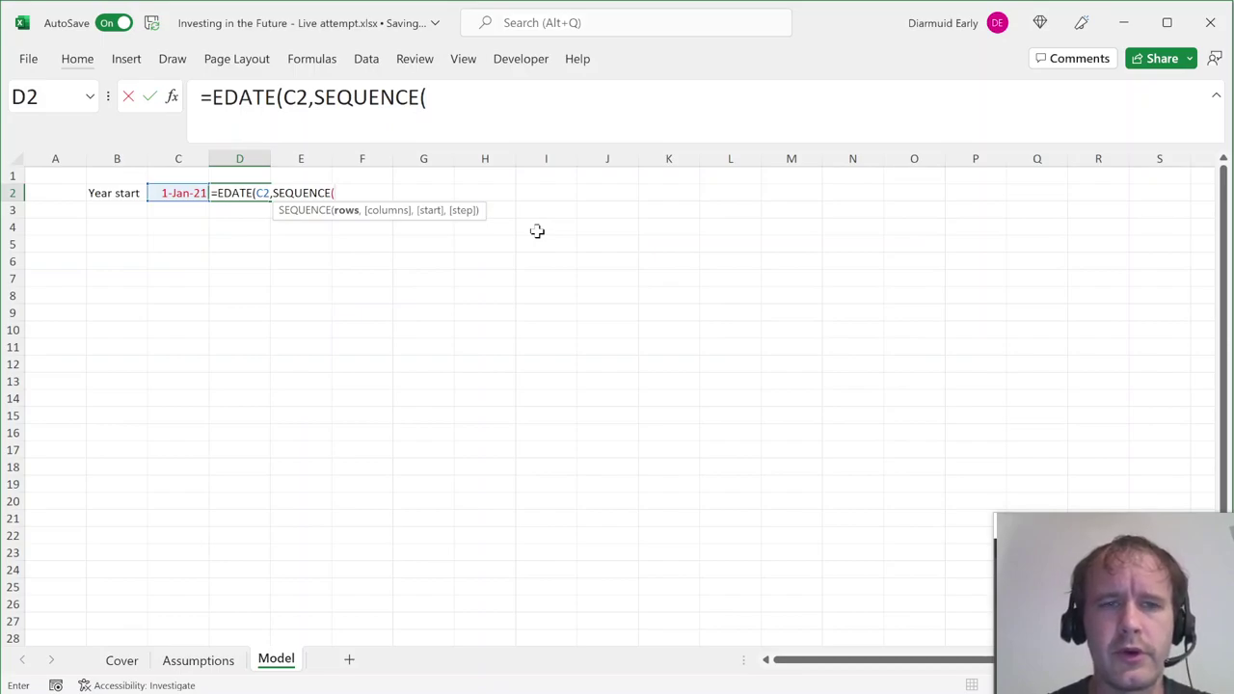
text(,49,)
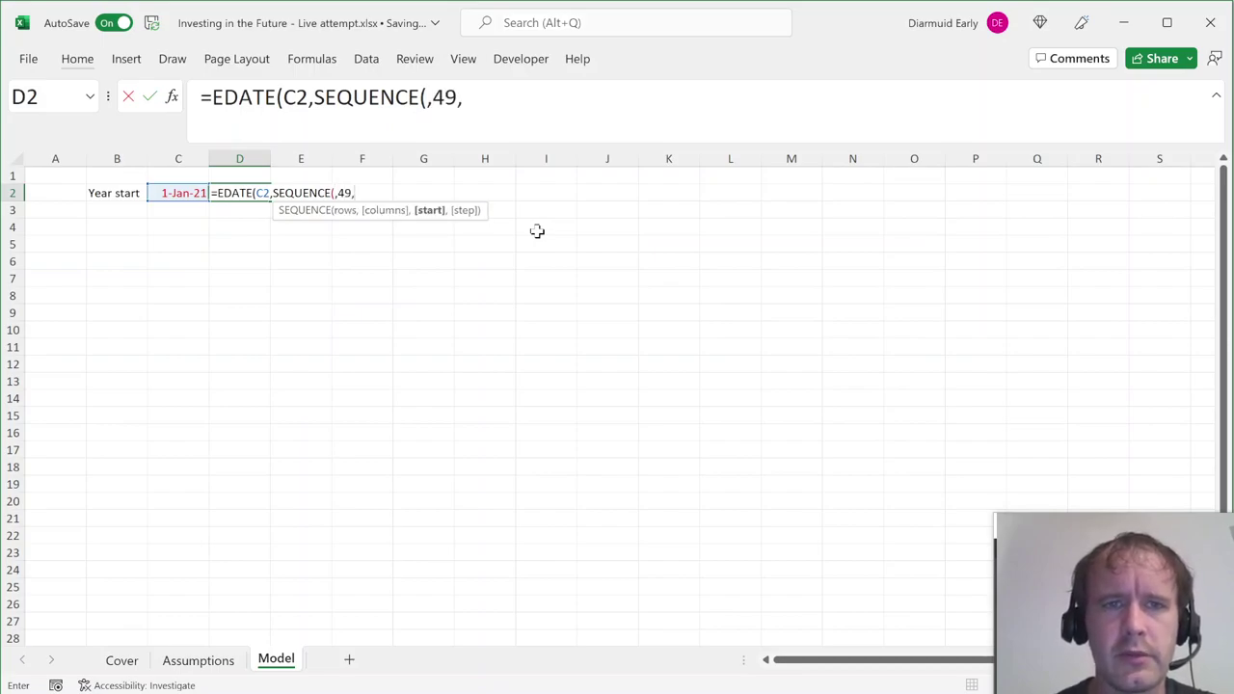
text(1,)
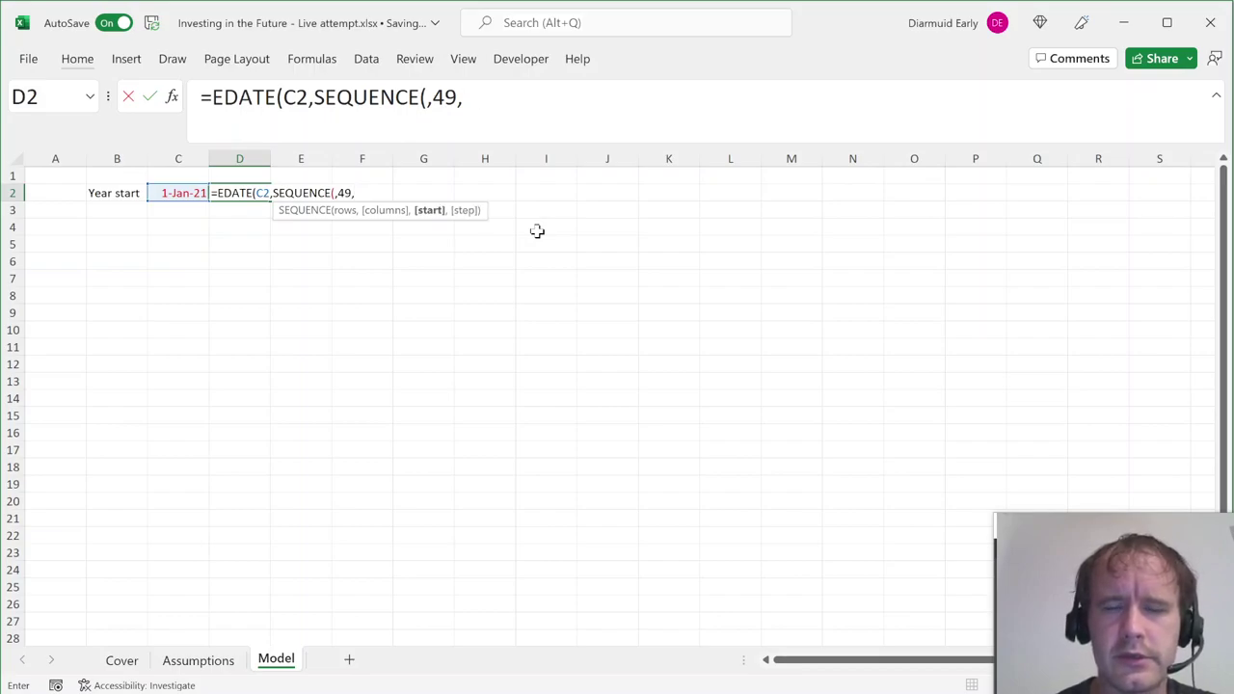
text(12,12))
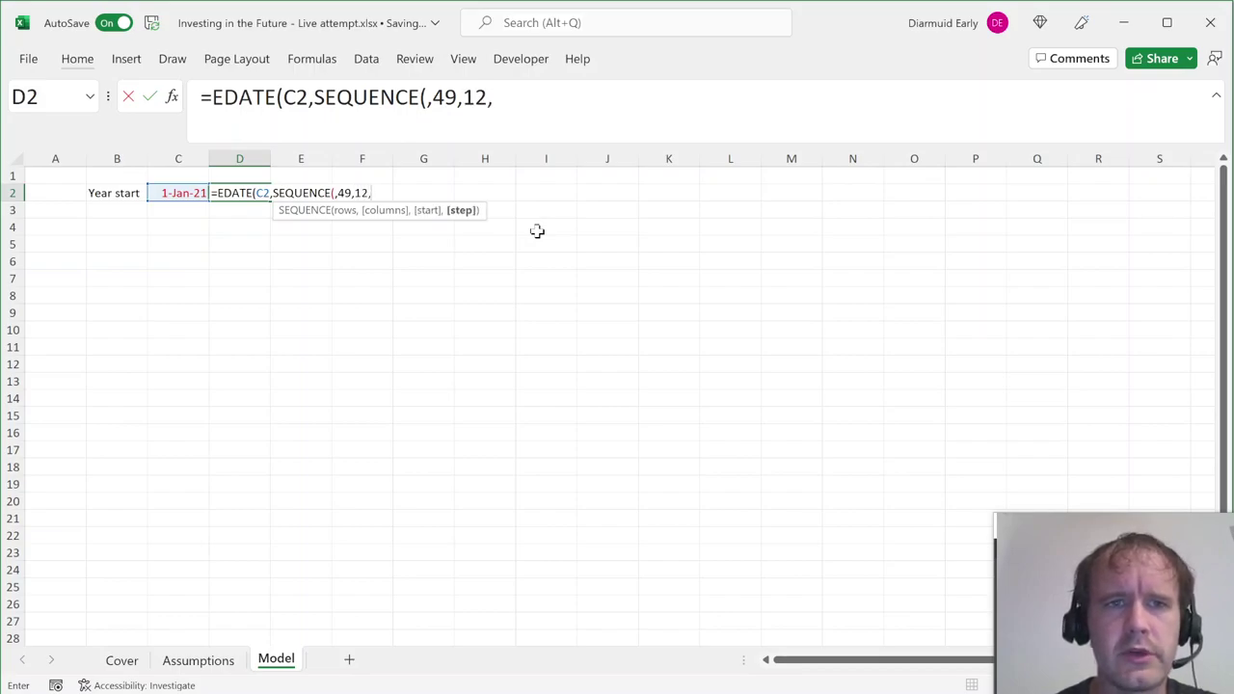
key(Return)
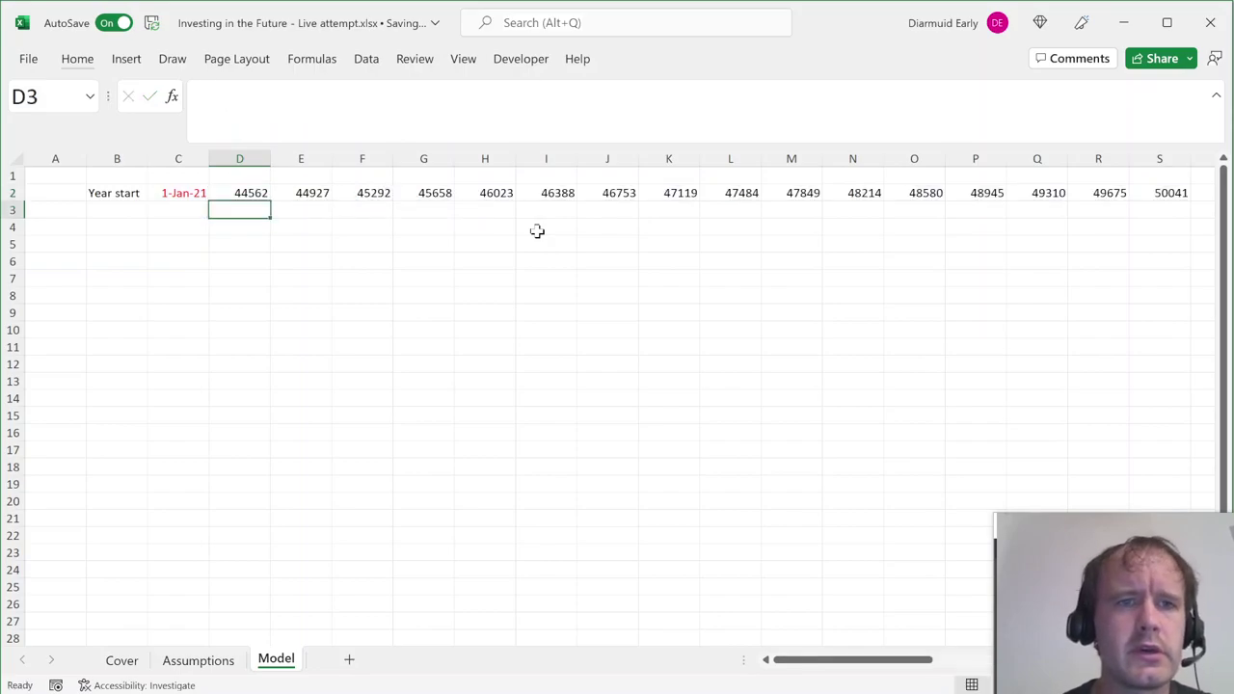
Copy the formatting of C2 onto D2 using Paste Special Formats.
key(Up)
key(Left)
key(ctrl+c)
key(ctrl+Page_Up)
key(ctrl+Page_Down)
key(Right)
key(alt+e)
key(s)
key(t)
key(Return)
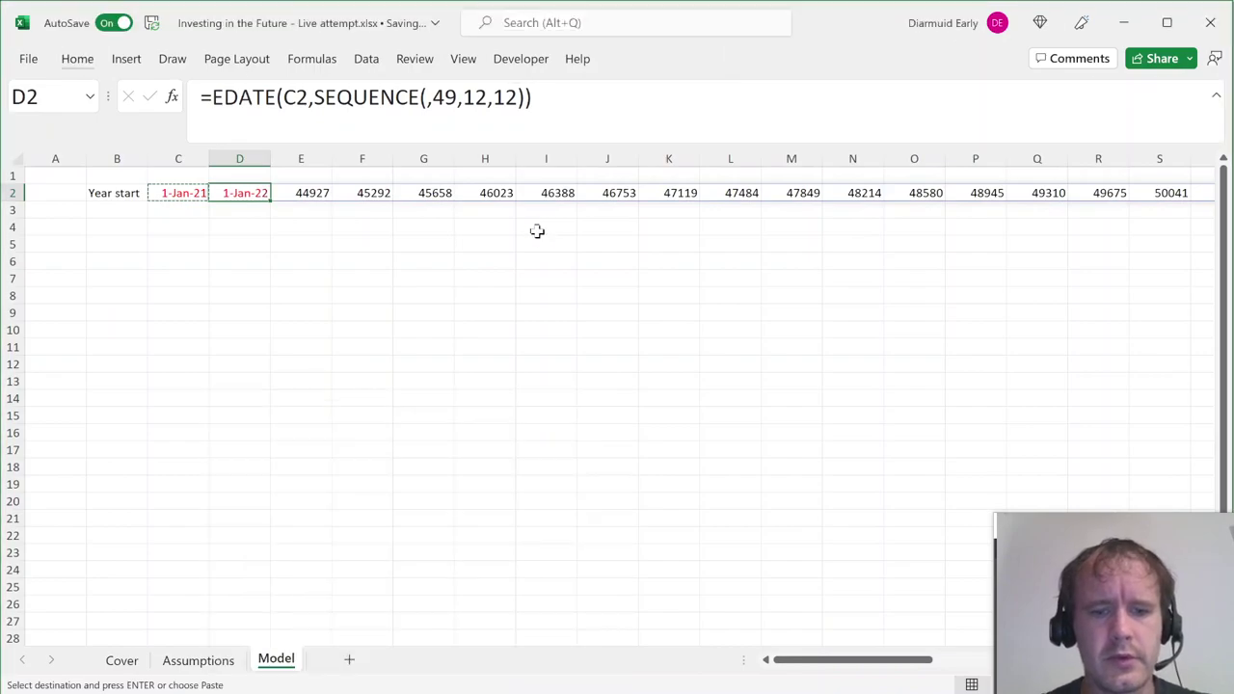
Reset the font colour of D2 to Automatic.
key(alt+h)
key(f)
key(c)
key(a)
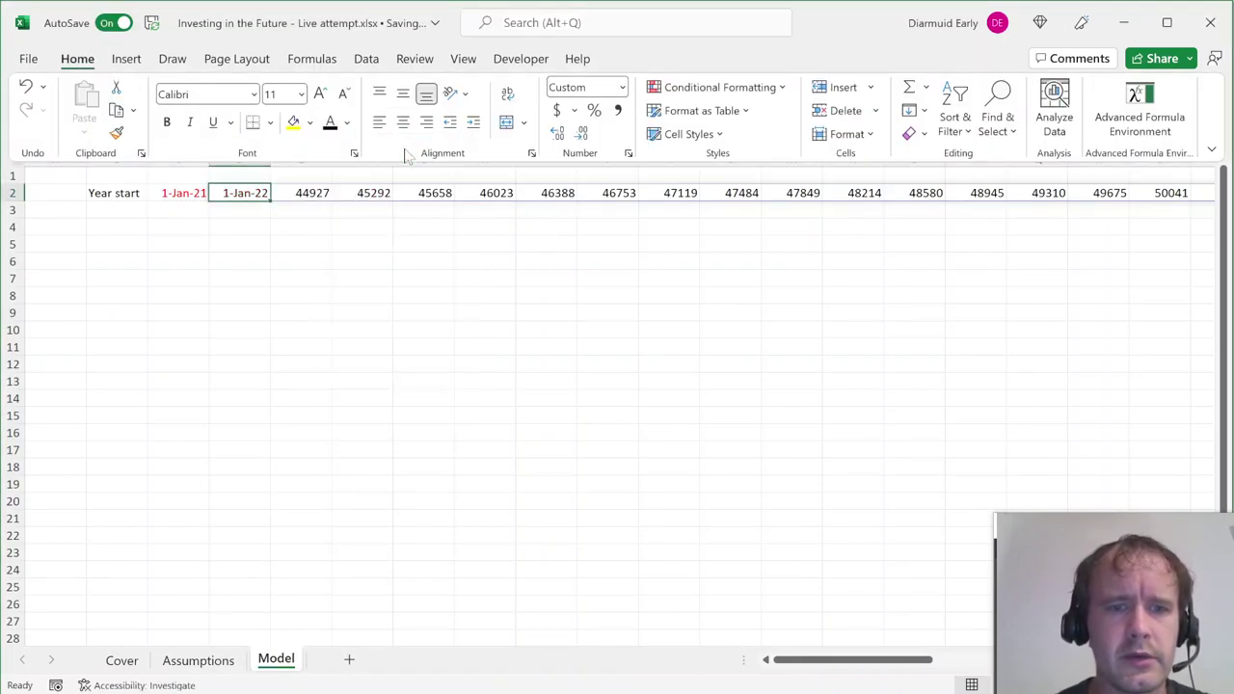
key(Escape)
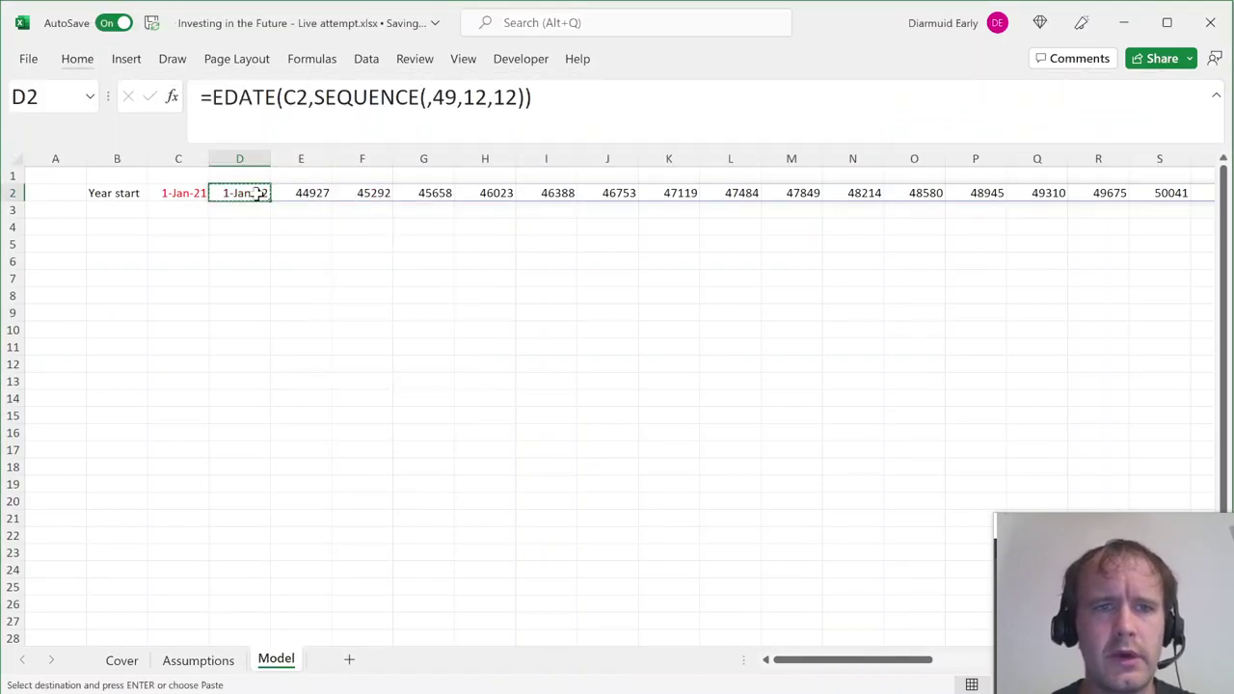
Apply D2's date format to the rest of the year start dates in row 2 using Paste Special Formats.
key(ctrl+shift+Right)
key(alt+e)
key(s)
key(t)
key(Return)
key(Right)
key(ctrl+shift+Right)
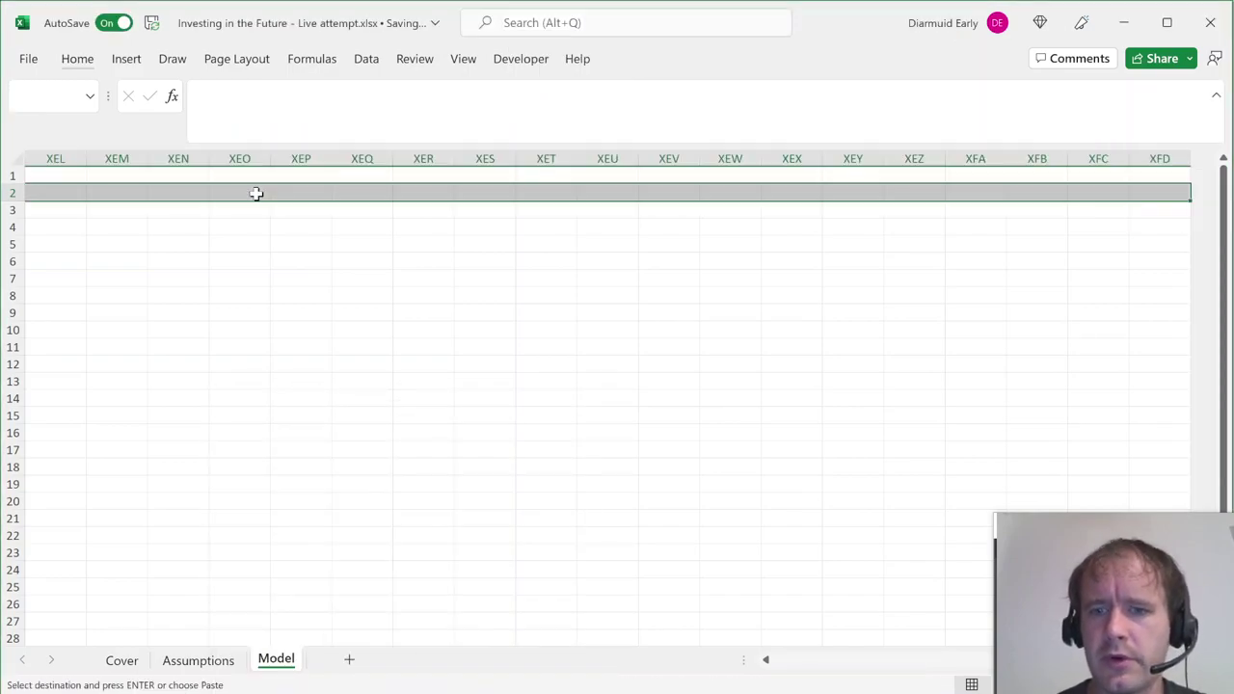
key(Left)
key(Home)
Label B3 Year end and enter =EOMONTH(C2,11) in C3 to calculate the first year-end date.
key(Down)
key(Right)
key(Escape)
text(Year end)
key(Tab)
text(=ed)
key(BackSpace)
text(o)
key(Tab)
key(Up)
text(,12,1)
key(Return)
Copy only the date formatting of D2 onto the year-end date in C3.
key(Up)
key(Right)
click(256, 193)
key(ctrl+c)
key(Left)
key(Down)
key(alt+h)
key(v)
key(r)
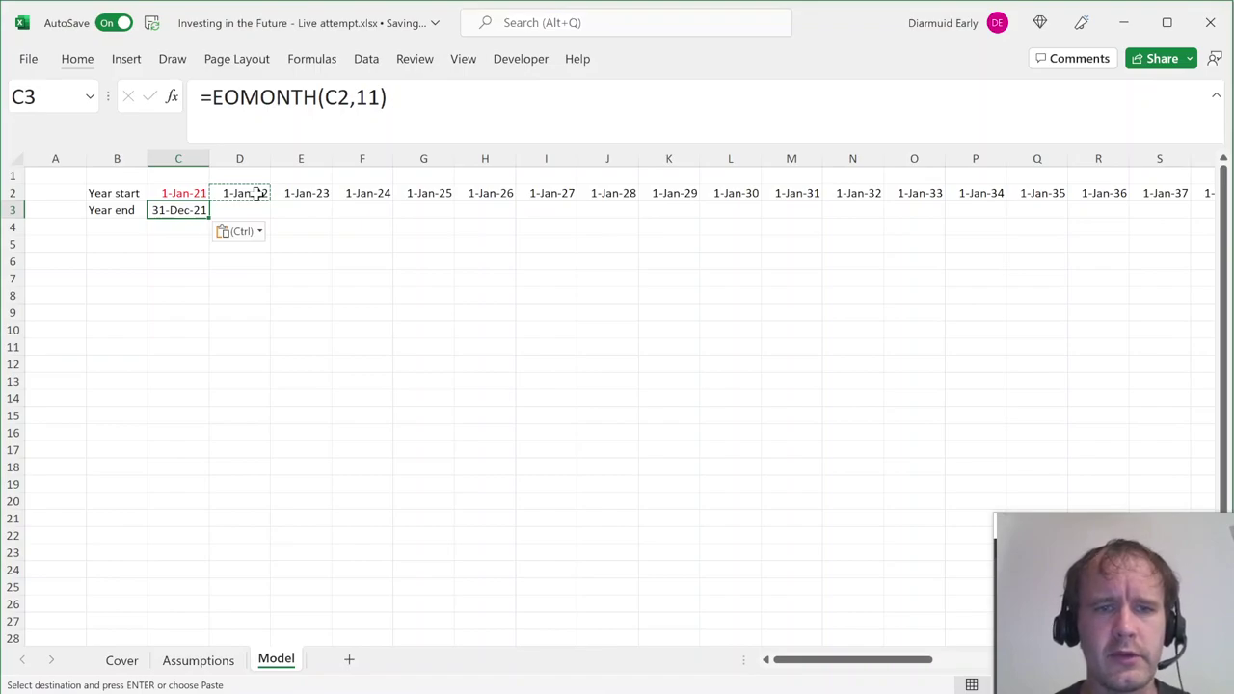
Fill the year-end formula from C3 right across the timeline to AZ3.
key(shift+Up)
key(ctrl+shift+Right)
key(shift+Down)
key(ctrl+r)
key(ctrl+Right)
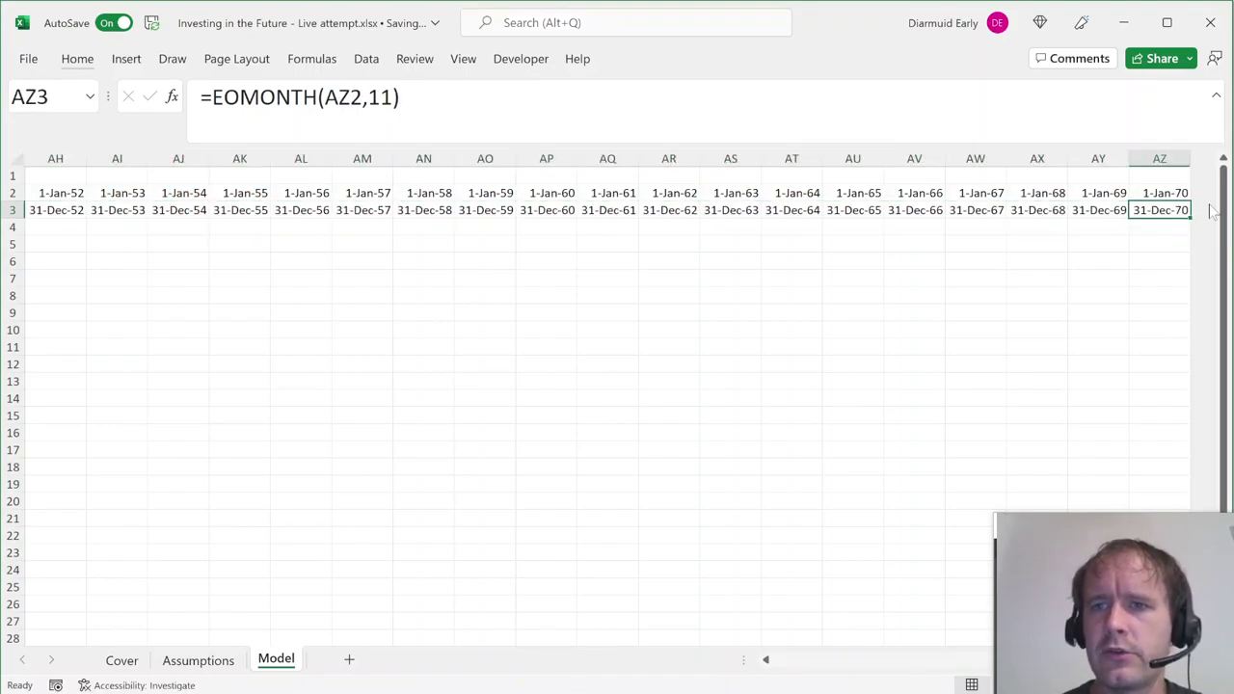
Set the width of column A to 2 and hide the Model sheet's gridlines.
key(ctrl+Left)
key(Left)
key(Down)
key(Right)
key(Down)
key(Left)
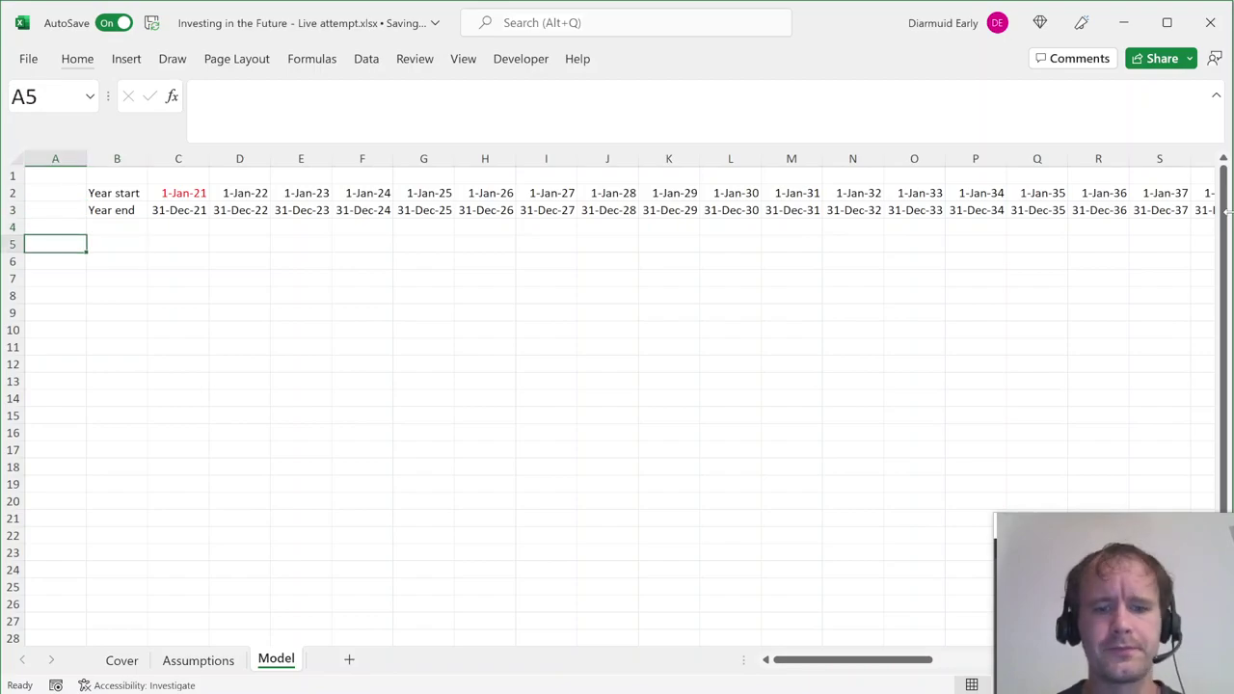
key(alt+h)
text(ow2)
key(Return)
key(alt+w)
key(v)
key(g)
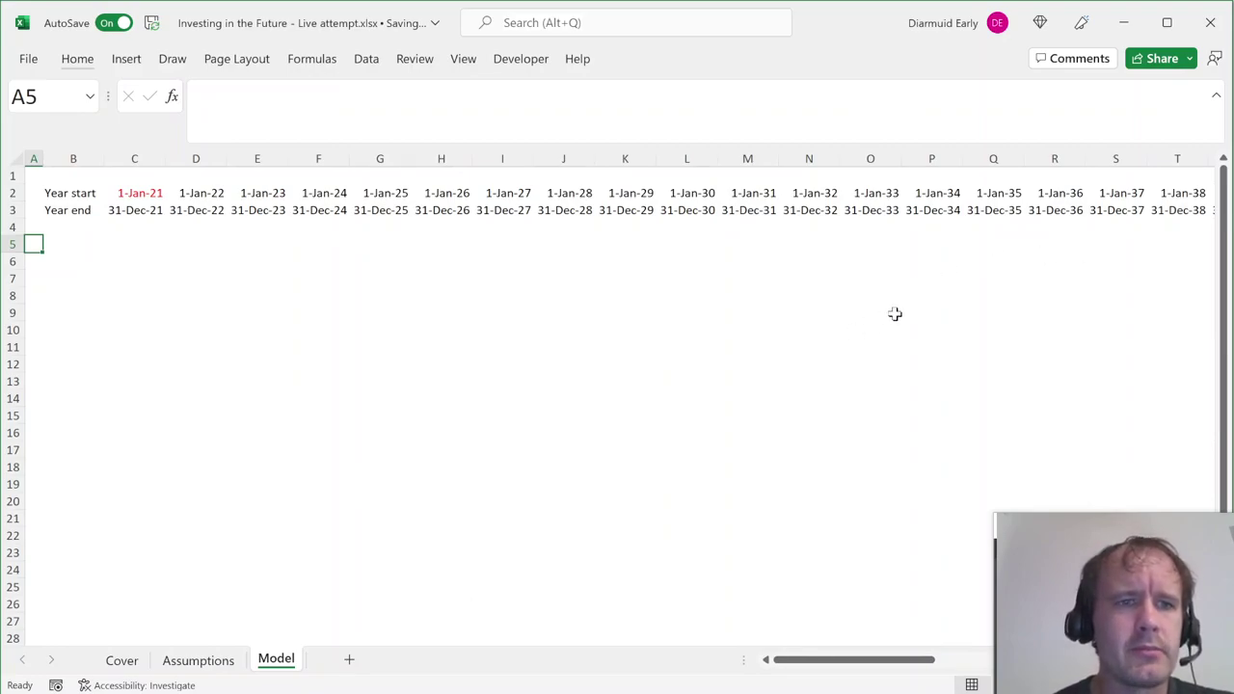
Enter the section heading Long-term account in A5 and the row label Opening in B7.
text(L)
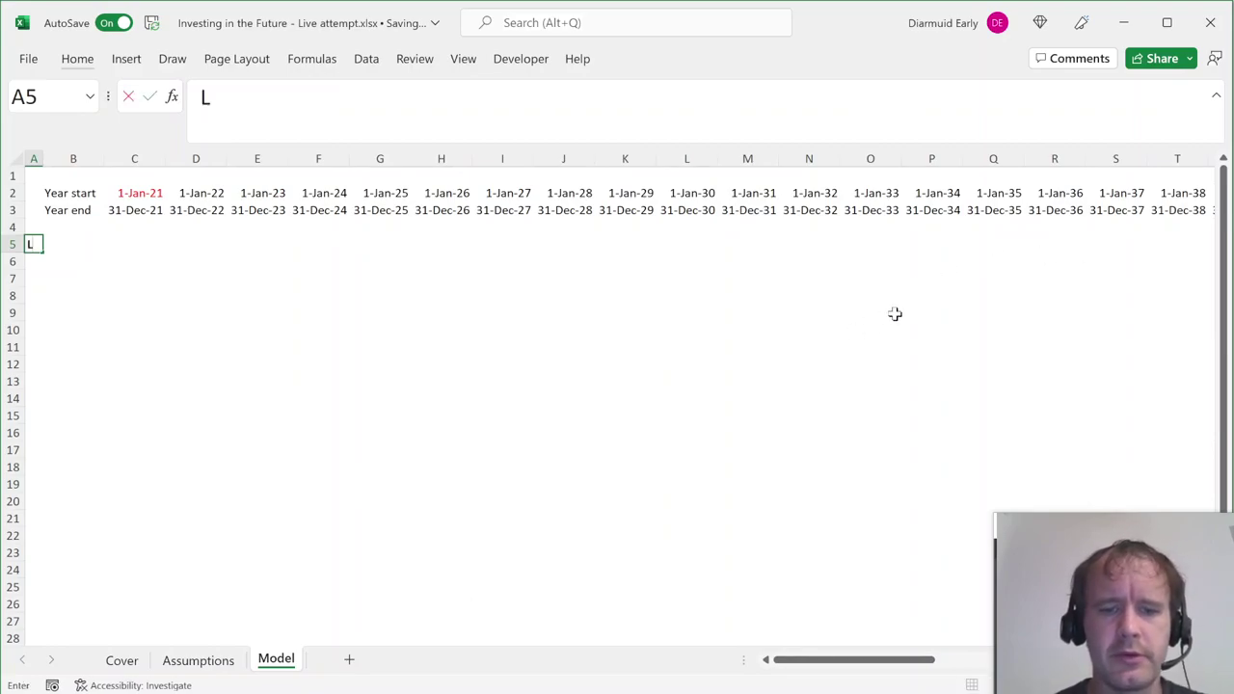
text(ong-ter)
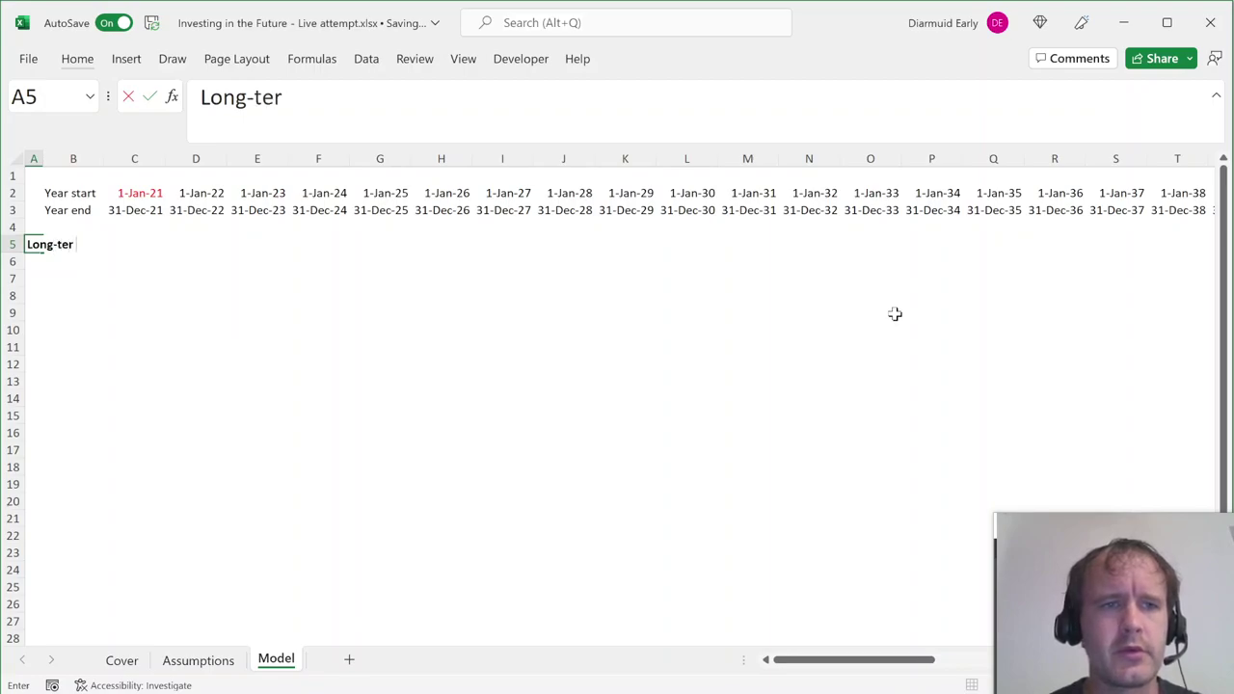
text(m account)
key(Return)
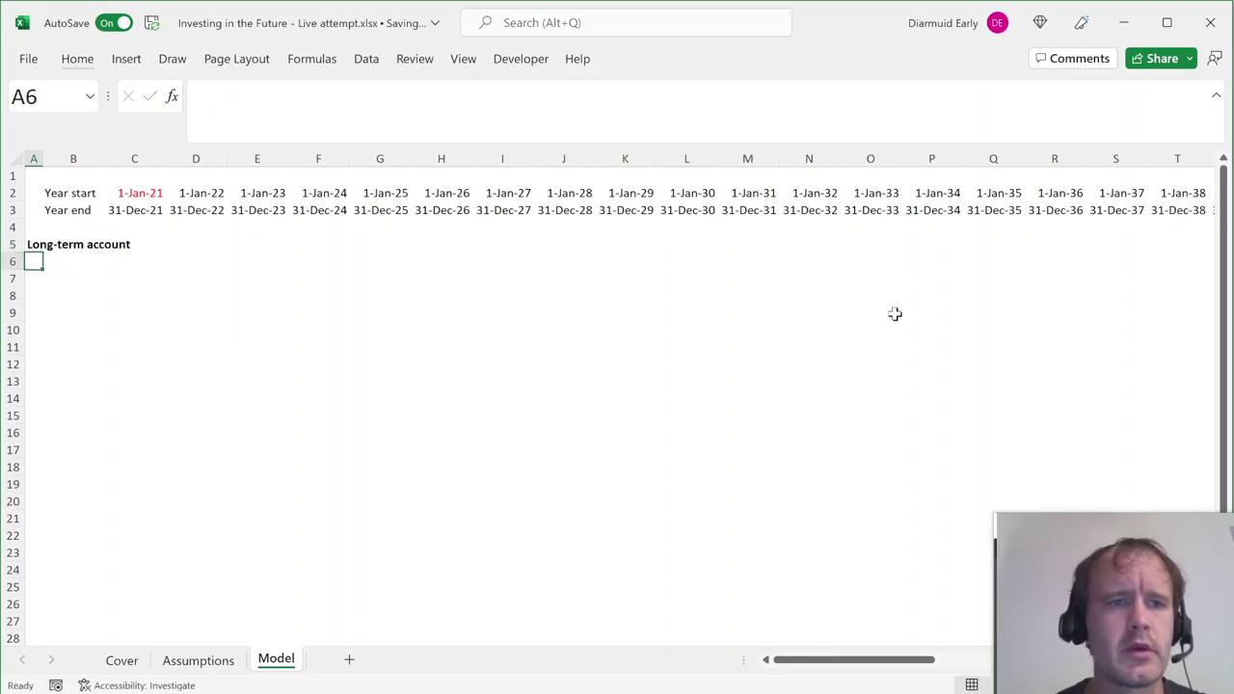
key(Down)
key(Right)
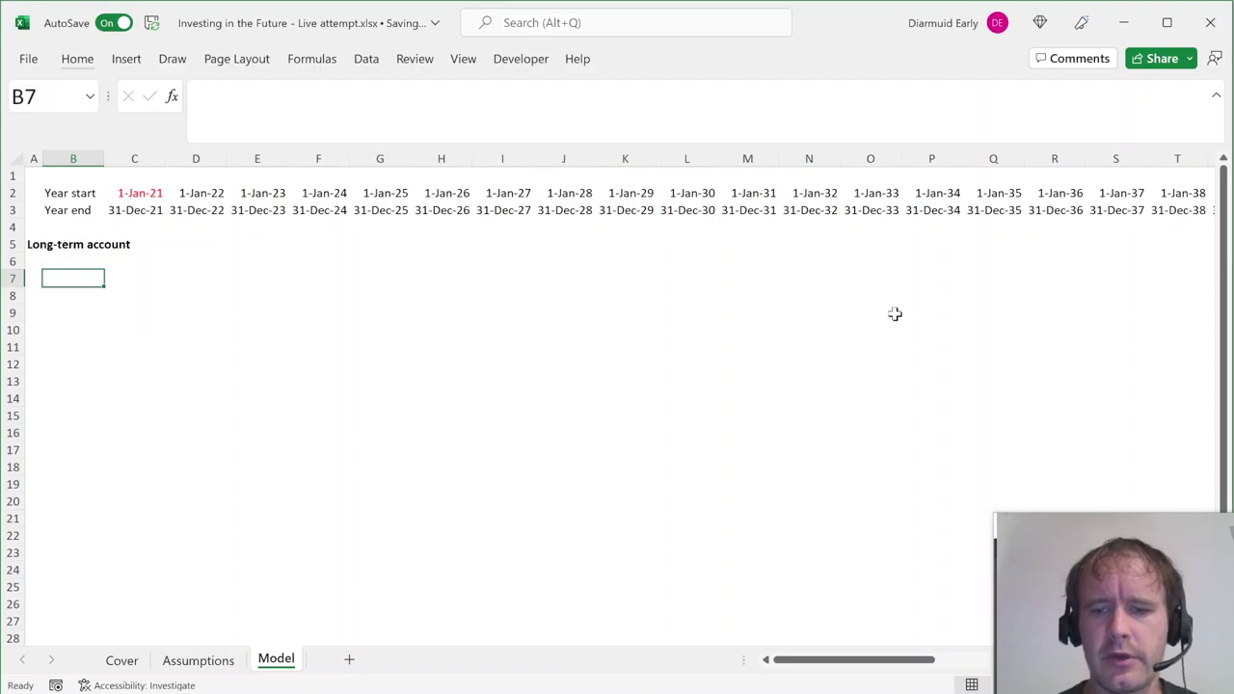
text(Opening)
key(Return)
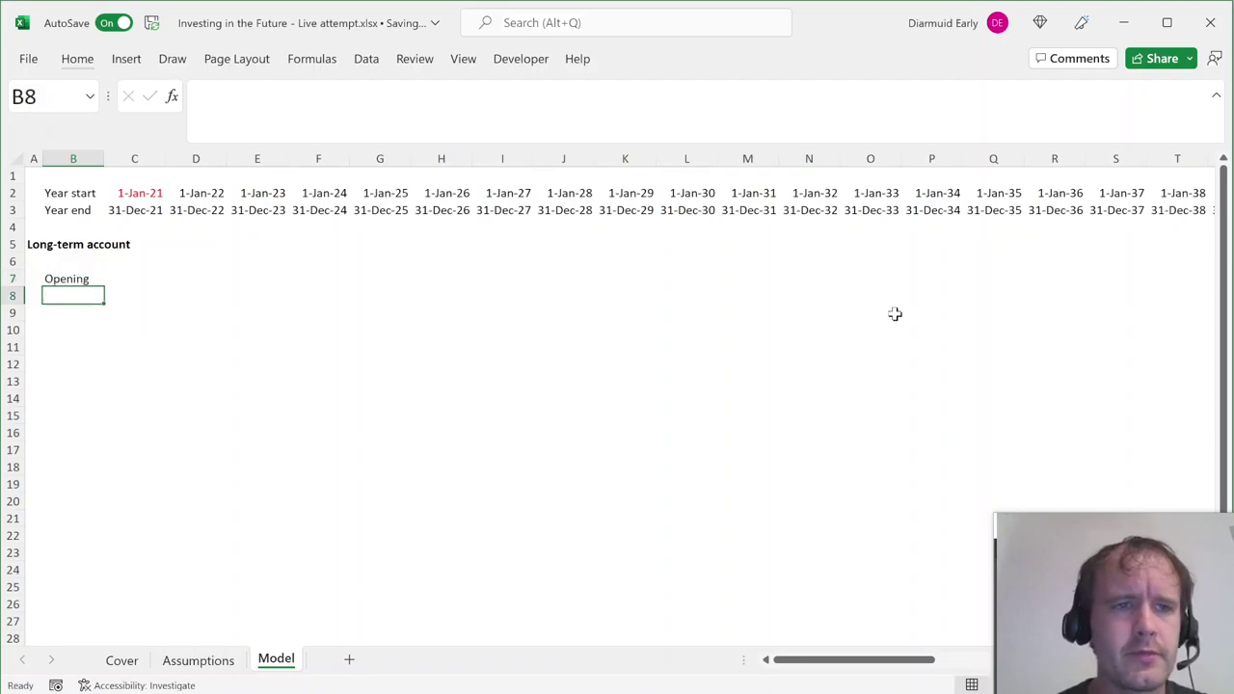
Add the row labels Interest earned in B8 and Interest disbursed in B9.
key(ctrl+Page_Up)
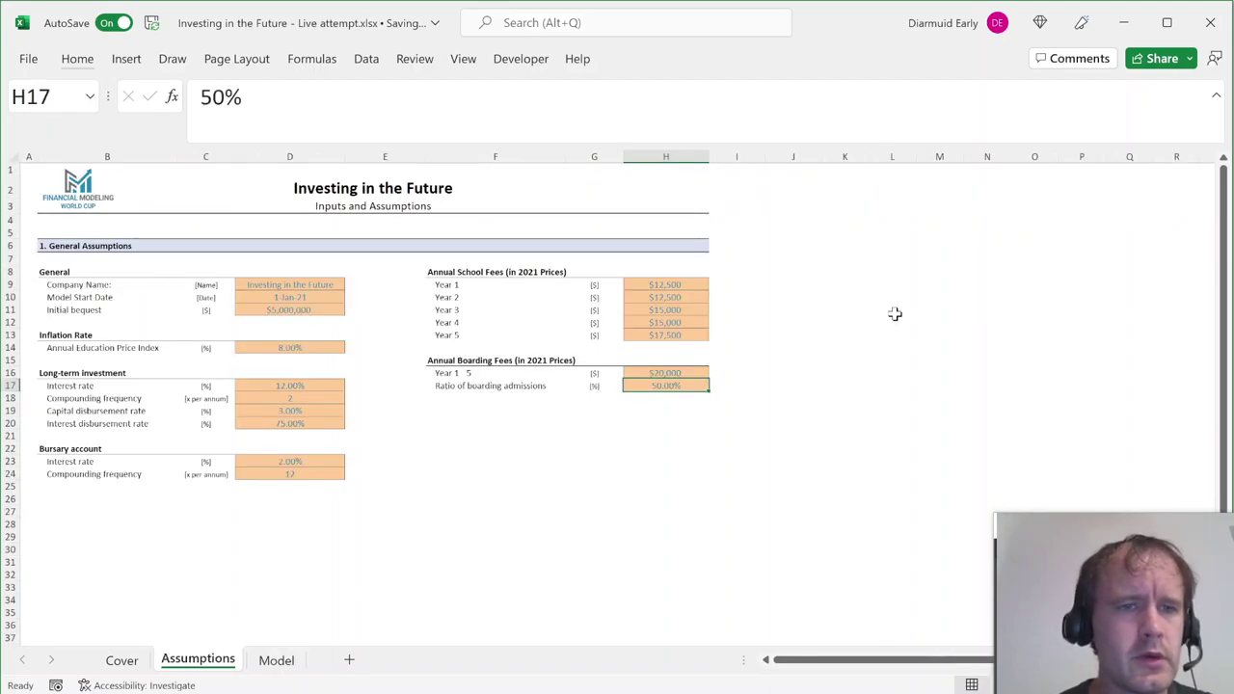
key(ctrl+Page_Down)
text(Intere)
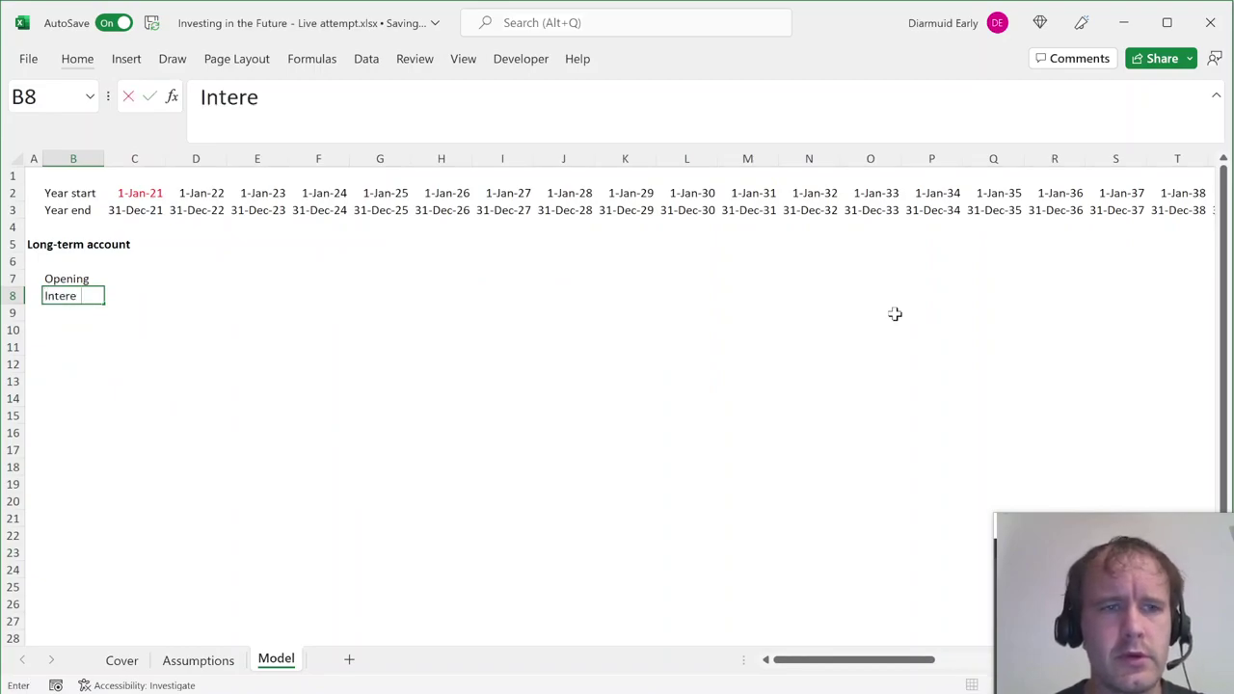
text(st earned)
key(Return)
text(Interesr d)
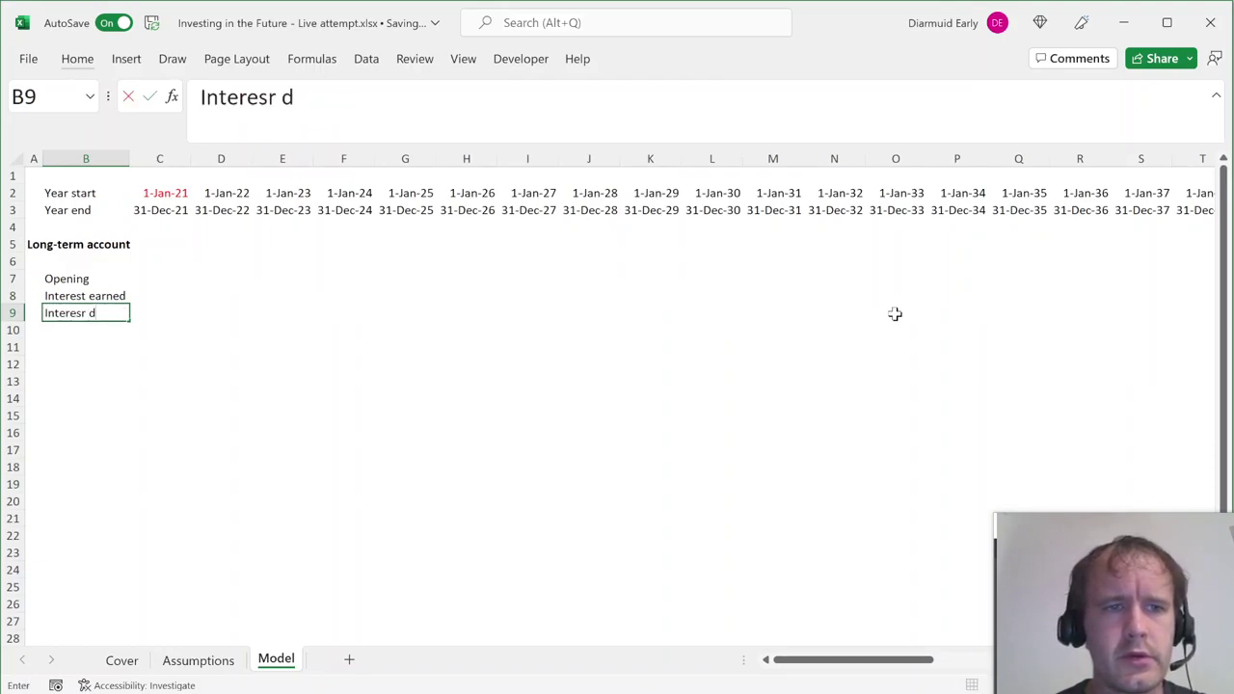
key(BackSpace)
key(BackSpace)
text(t disp)
key(BackSpace)
text(bursed)
key(Return)
Check the long-term disbursement rates on the Assumptions sheet and AutoFit column B of the Model sheet to the Interest disbursed label.
key(ctrl+Page_Up)
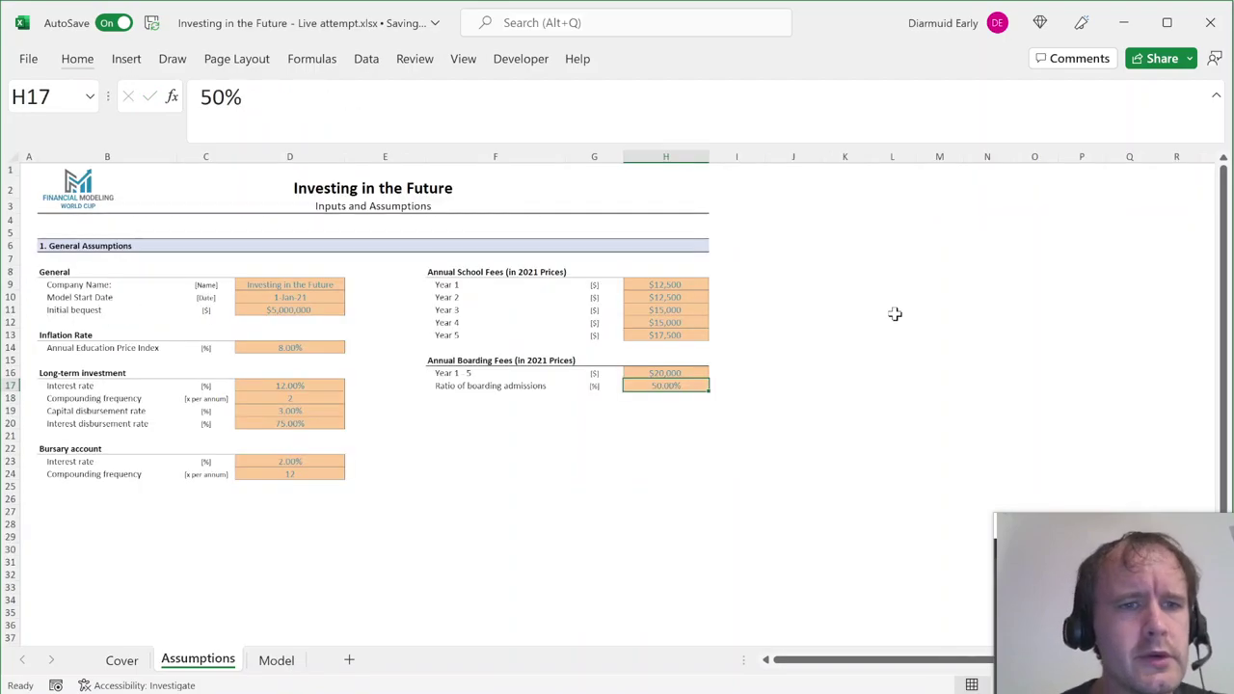
click(155, 412)
key(ctrl+Page_Down)
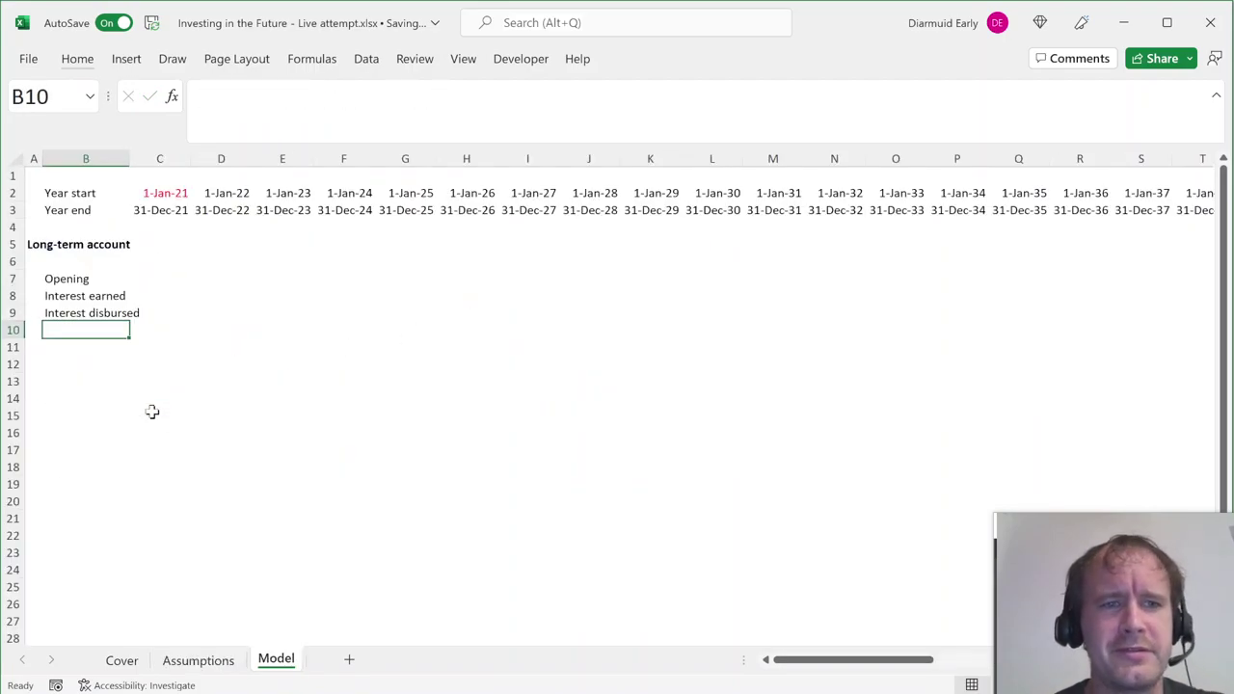
key(Up)
key(alt+h)
key(o)
key(i)
key(Down)
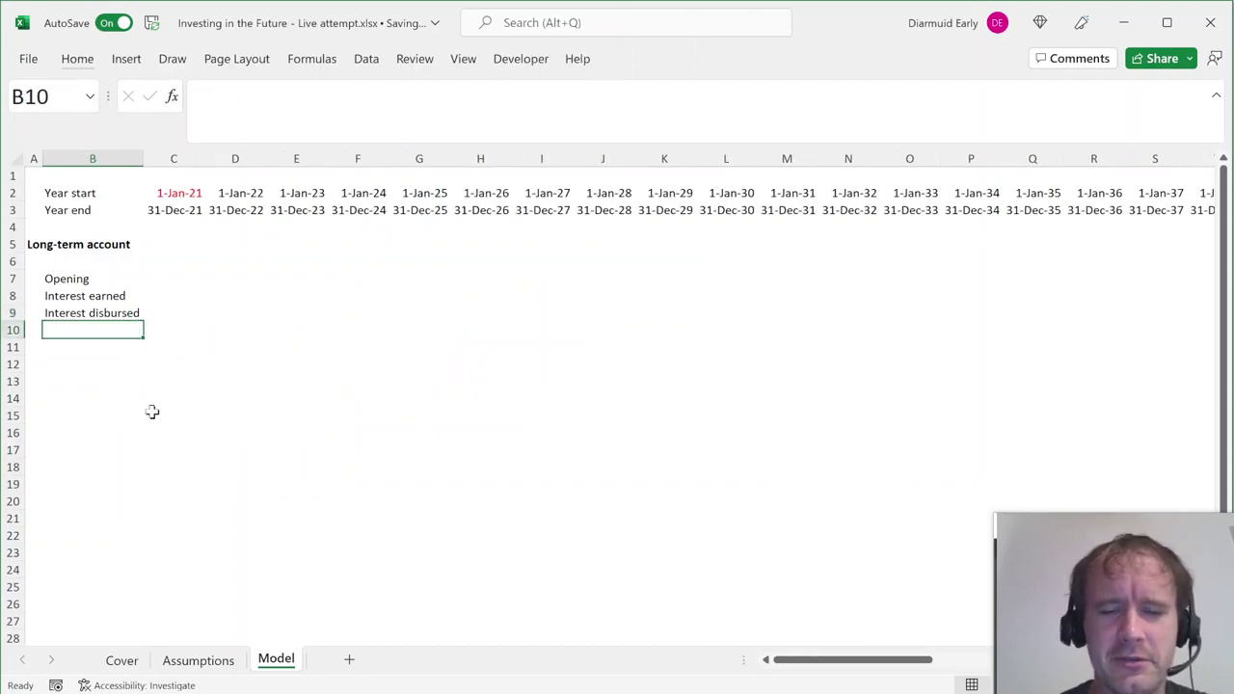
Add the row labels Capital disbursed in B10 and Closing in B11.
text(Capital disburse)
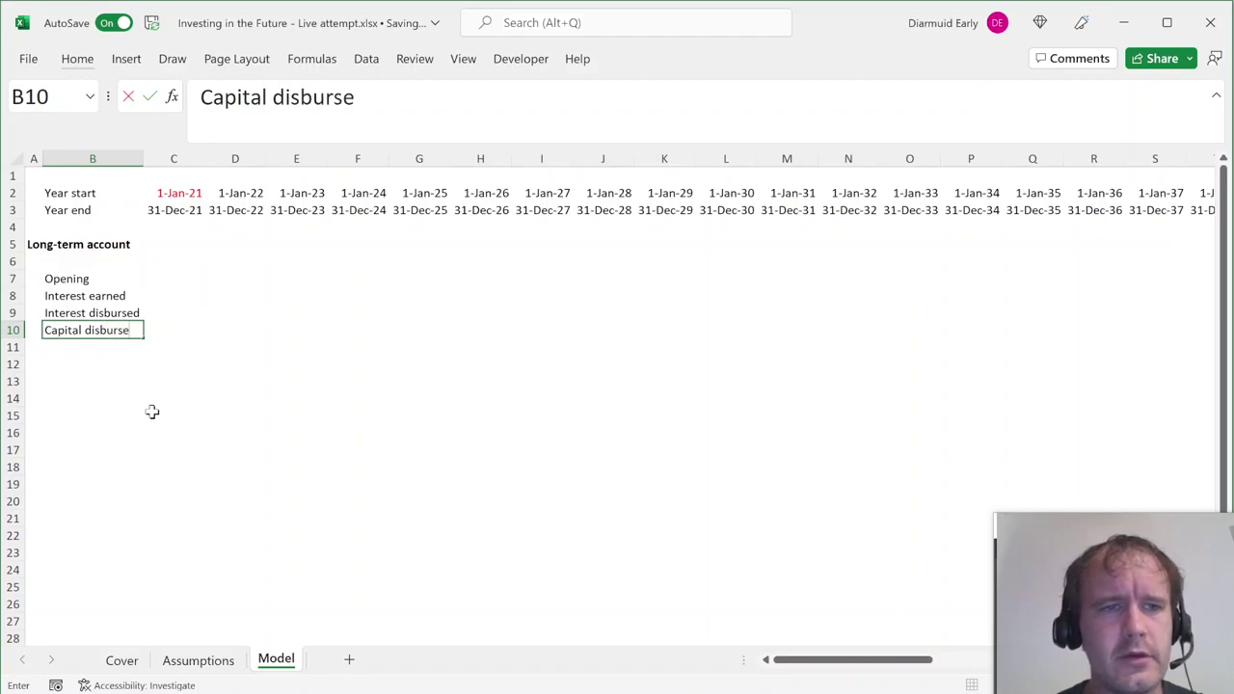
text(d)
key(Return)
text(Closing)
key(Return)
Link the opening balance in C7 to the initial bequest with =Assumptions!D11.
key(Up)
key(Up)
key(Up)
key(Up)
key(Up)
key(Right)
text(=)
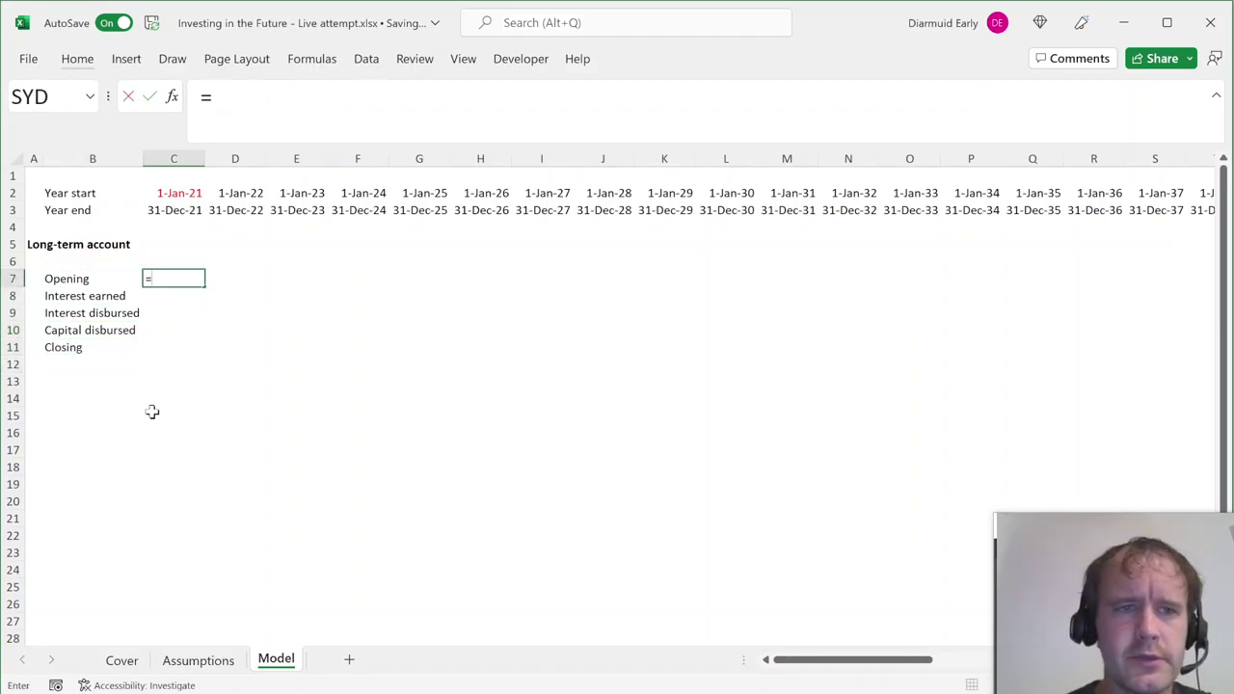
key(ctrl+Page_Up)
click(271, 310)
key(Return)
key(Up)
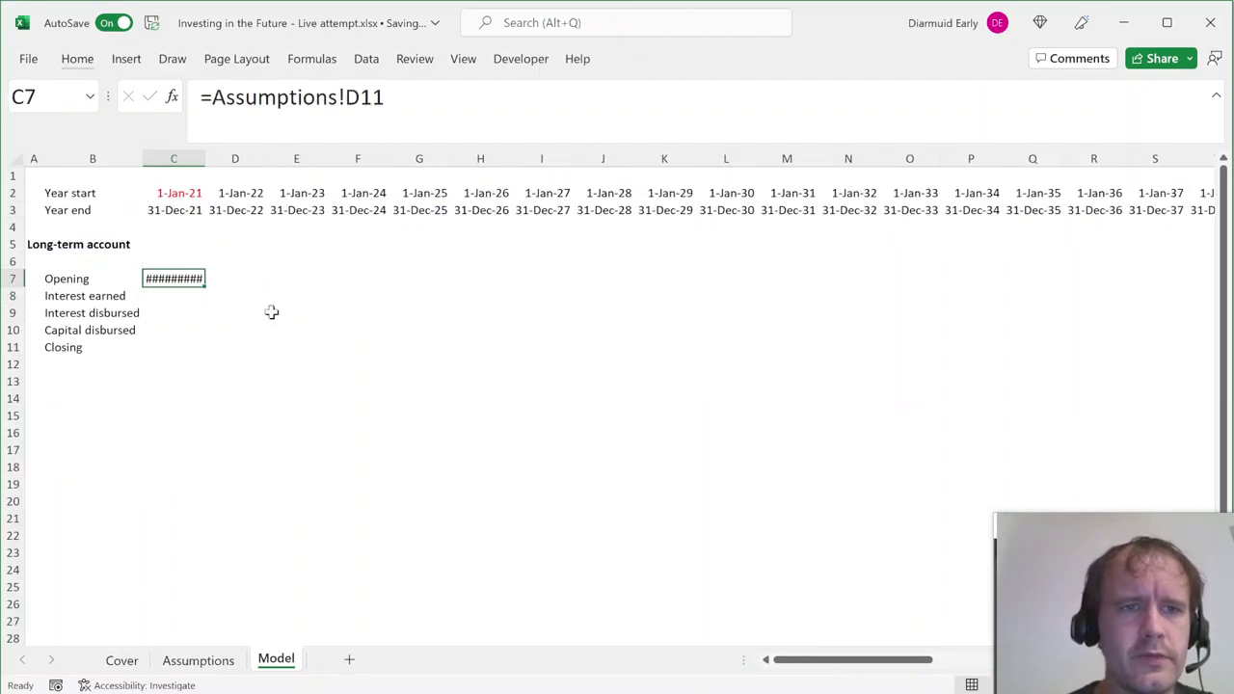
Apply the custom number format #,##0;-#,##0;- to rows 7 to 11 from column C rightwards.
key(shift+Down)
key(shift+Down)
key(shift+Down)
key(shift+Down)
key(ctrl+shift+Right)
key(ctrl+BackSpace)
key(ctrl+1)
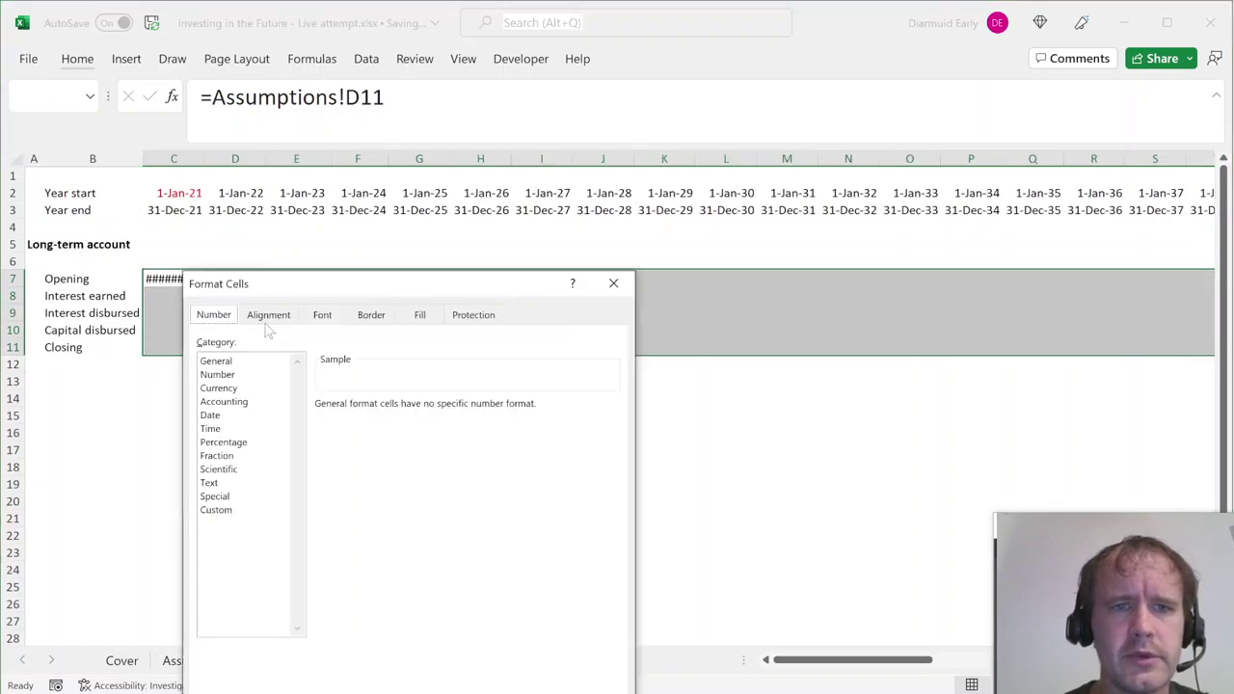
key(Down)
key(alt+d)
text(0)
key(alt+u)
click(236, 511)
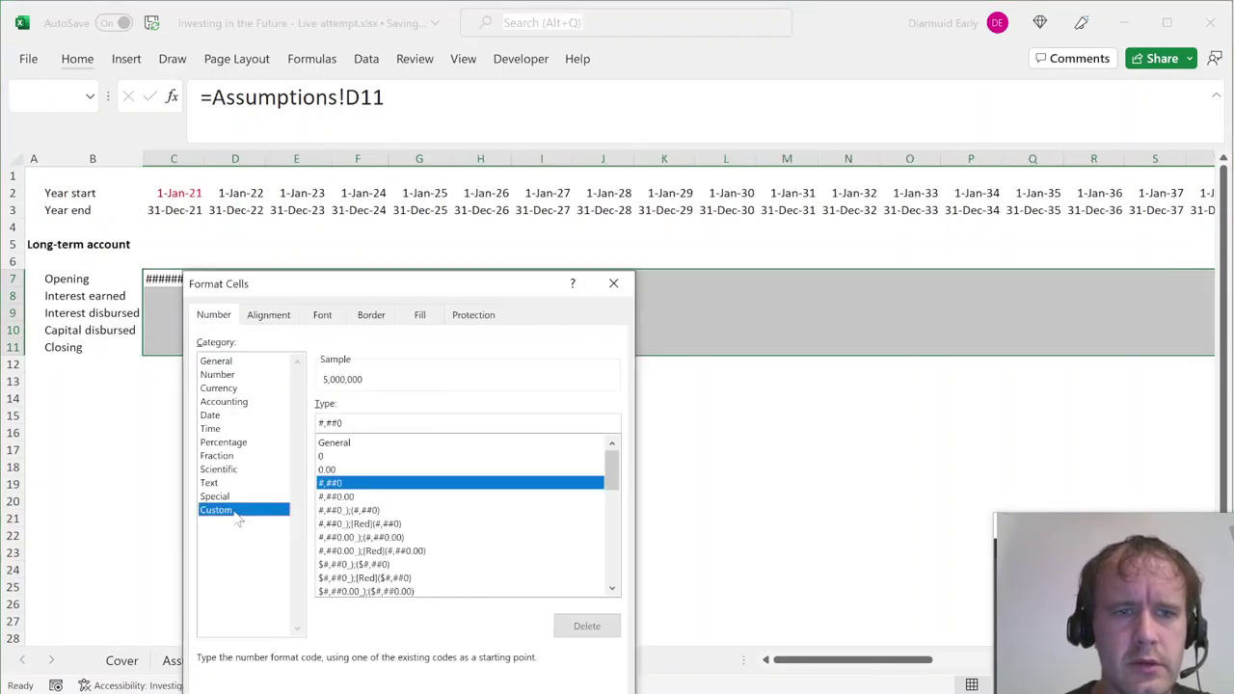
key(alt+t)
key(End)
text(;-#,##0)
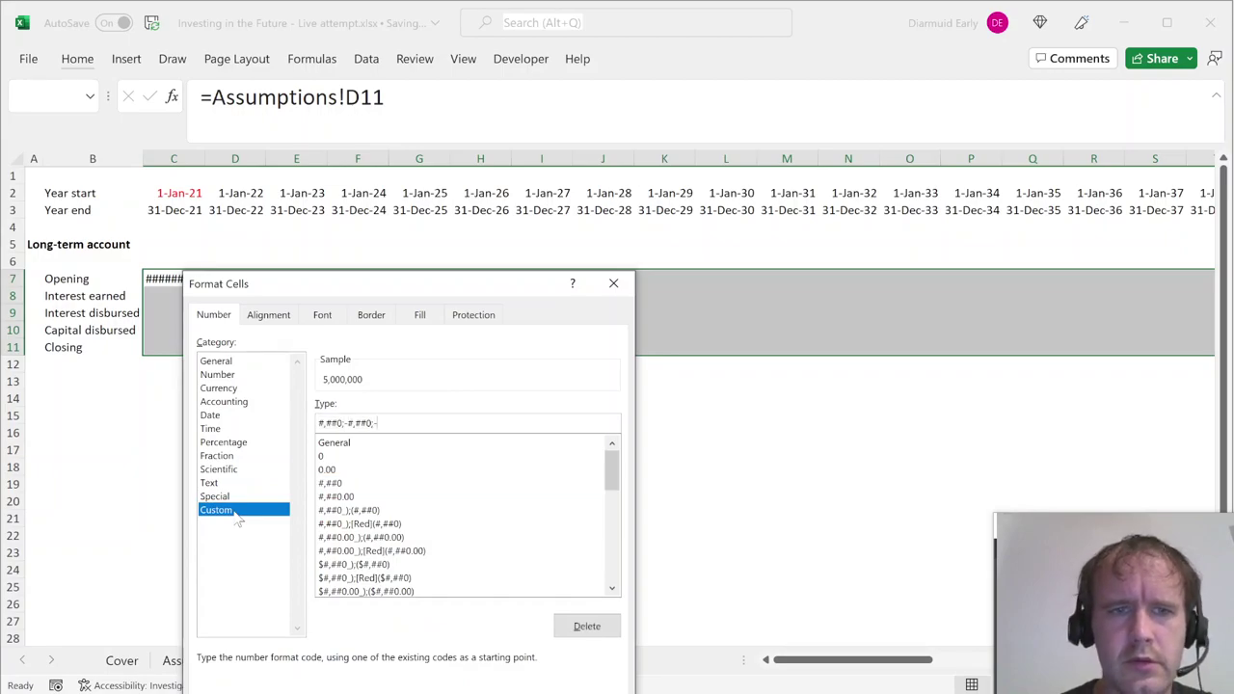
key(Return)
Colour the linked opening balance in C7 standard red.
key(alt+h)
key(f)
key(c)
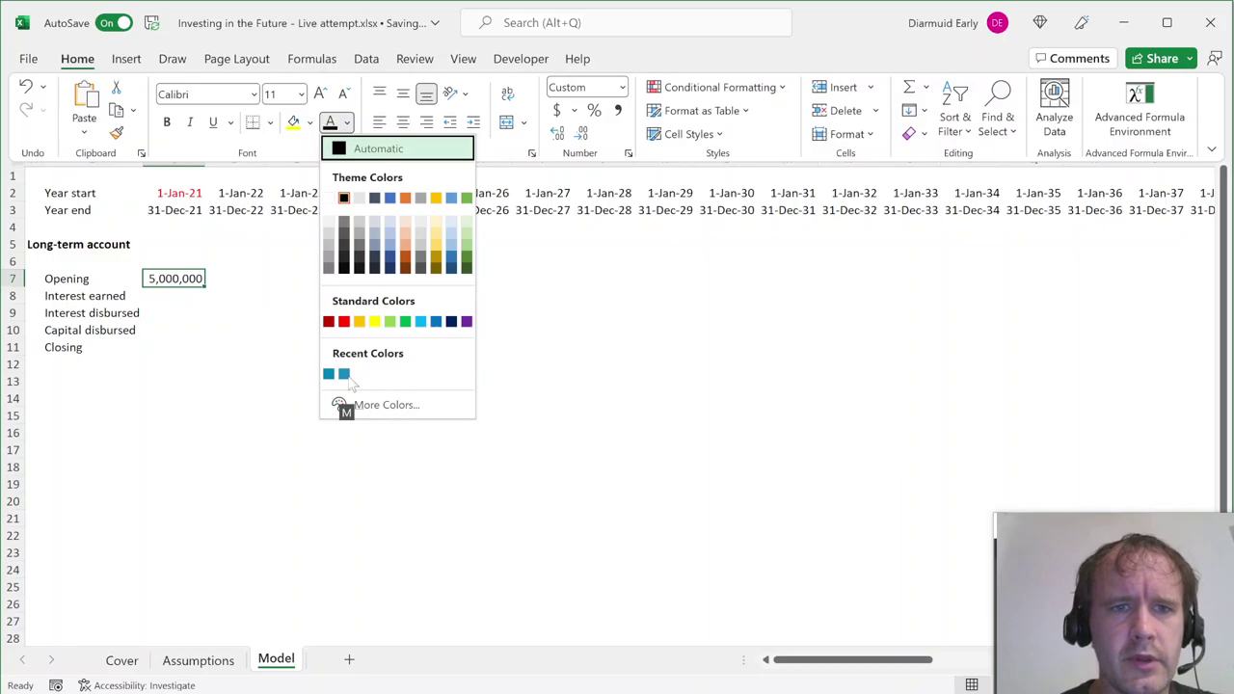
click(345, 324)
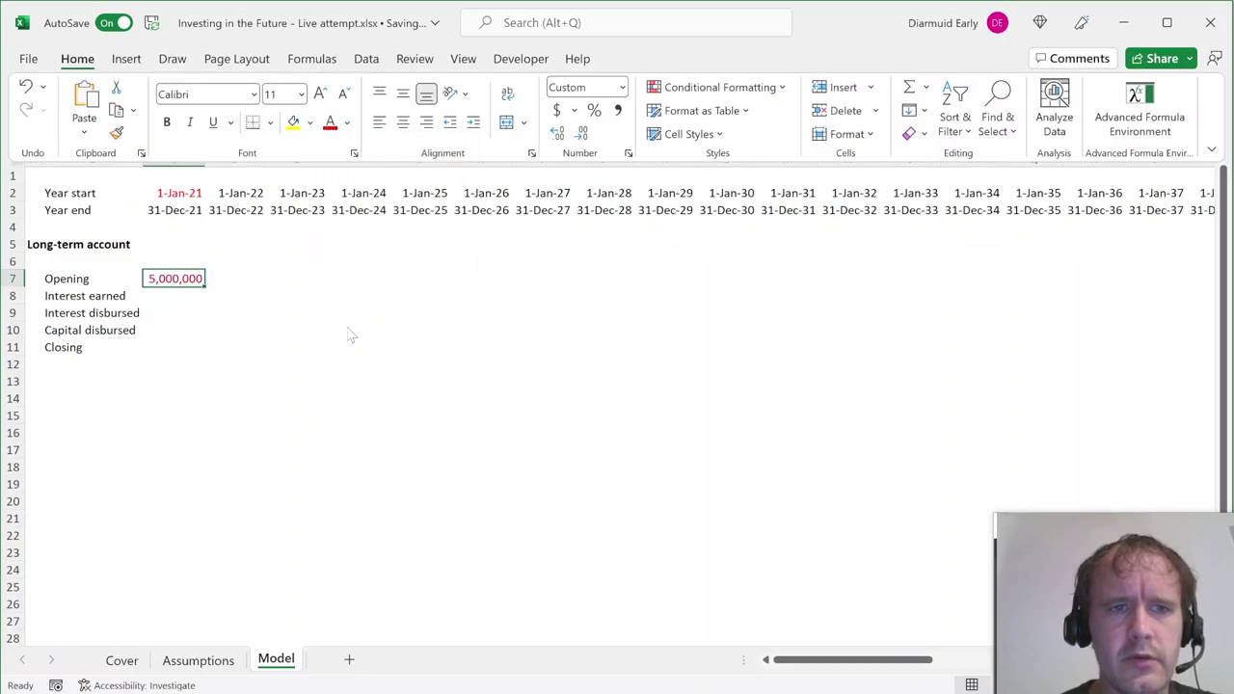
Set the opening balance in D7 to the prior year's closing balance with =C11 and fill it right along row 7.
click(222, 294)
click(223, 281)
text(=)
key(Left)
key(Down)
key(Down)
key(Down)
key(Down)
key(ctrl+Return)
key(ctrl+shift+Right)
key(ctrl+r)
key(Down)
key(Down)
key(Left)
key(Left)
key(Down)
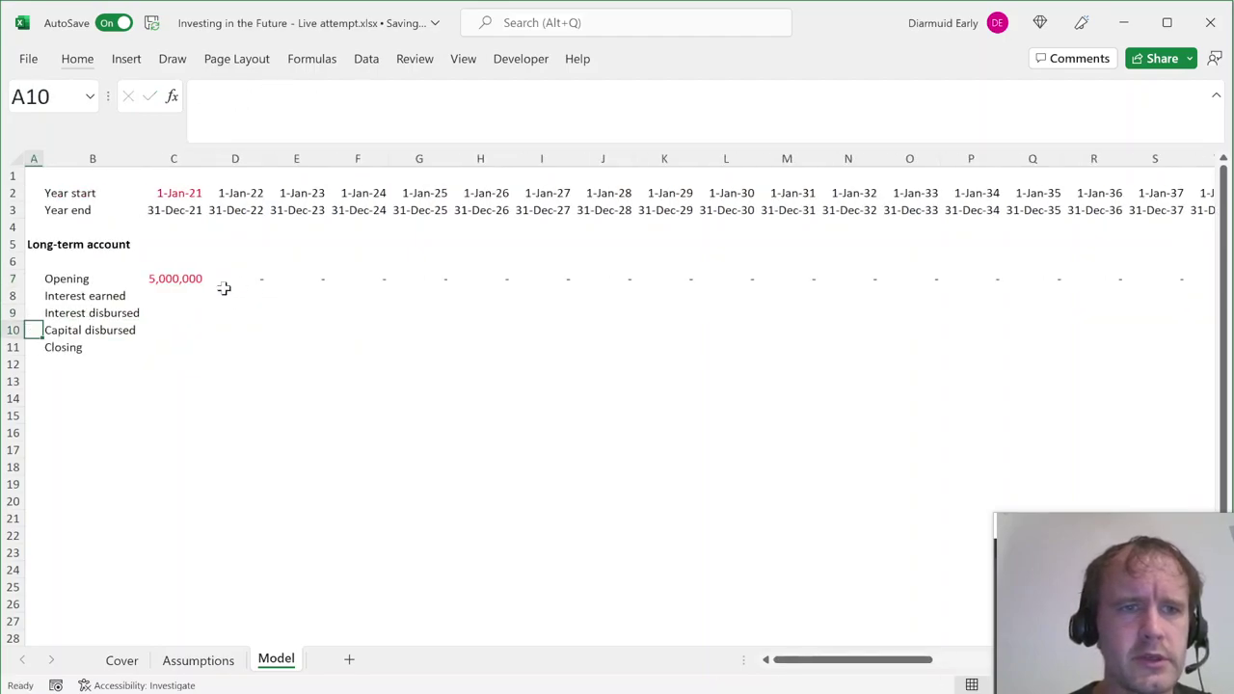
Freeze panes at C4 to keep the timeline rows and label columns in view.
key(Right)
key(Up)
key(Up)
key(Up)
key(Up)
key(Up)
key(Up)
key(alt+w)
key(f)
key(f)
key(Down)
key(Down)
key(Down)
key(Down)
key(Down)
key(Up)
key(Down)
key(Up)
text(=)
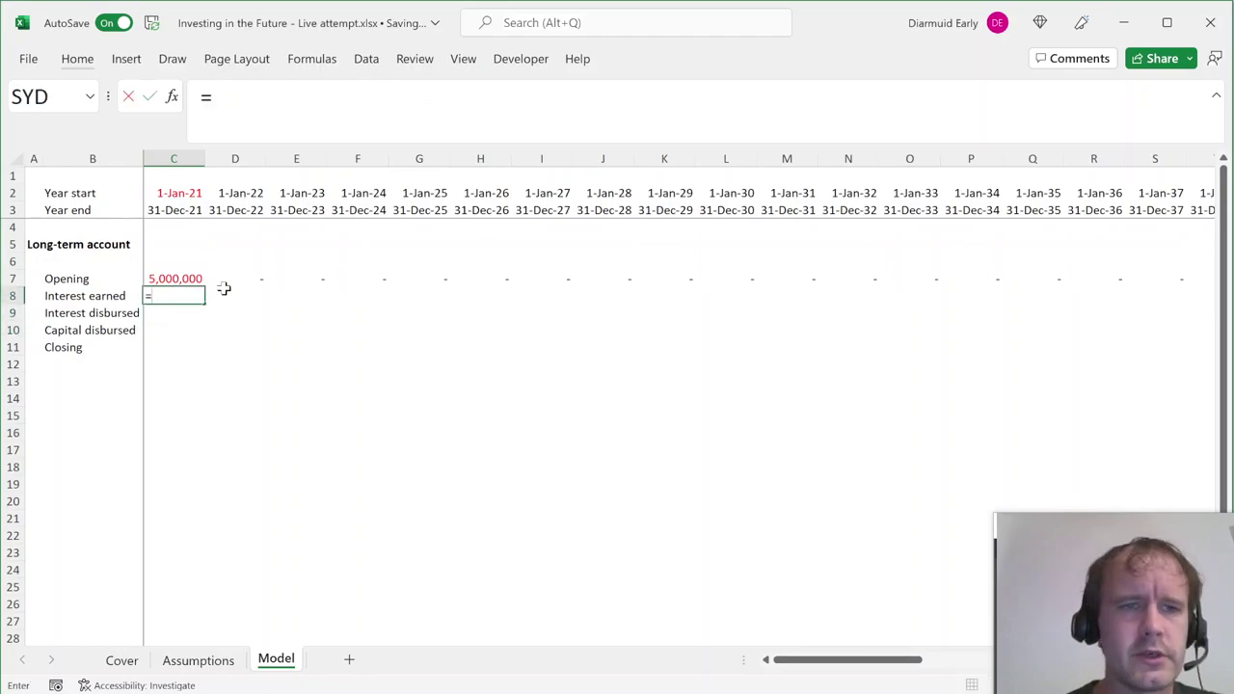
key(Escape)
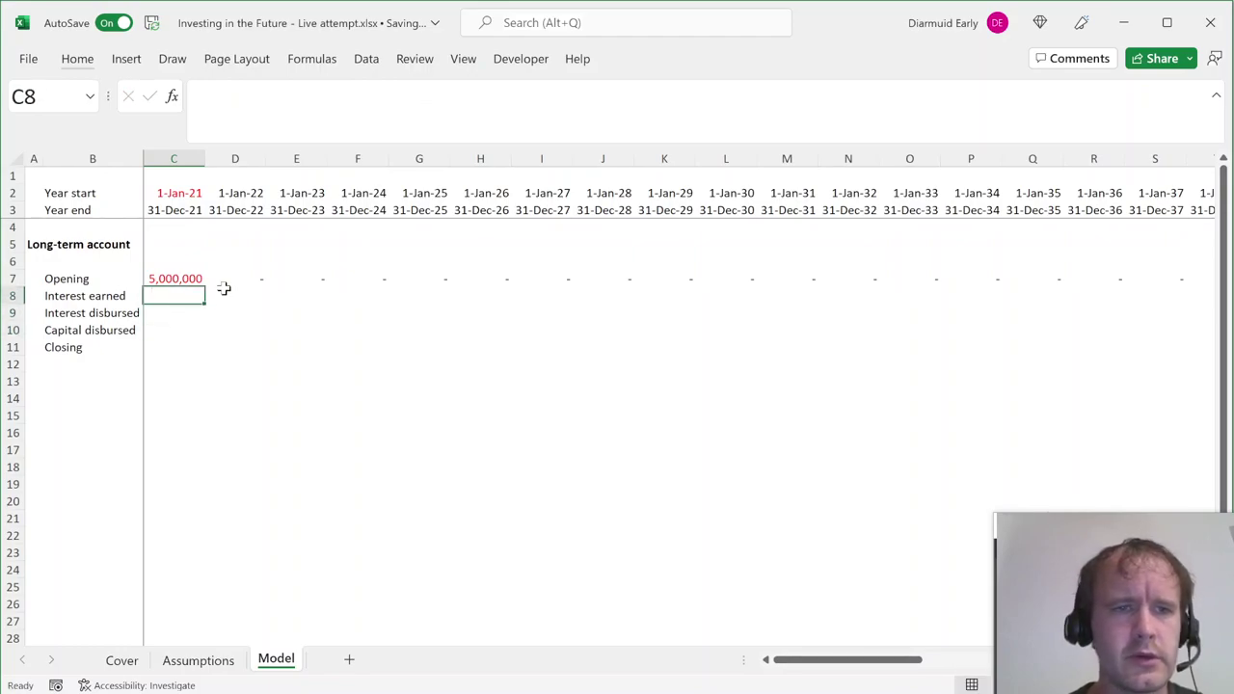
Move B19:D24 on the Assumptions sheet down one row to free row 19 below the long-term compounding frequency.
key(ctrl+Page_Up)
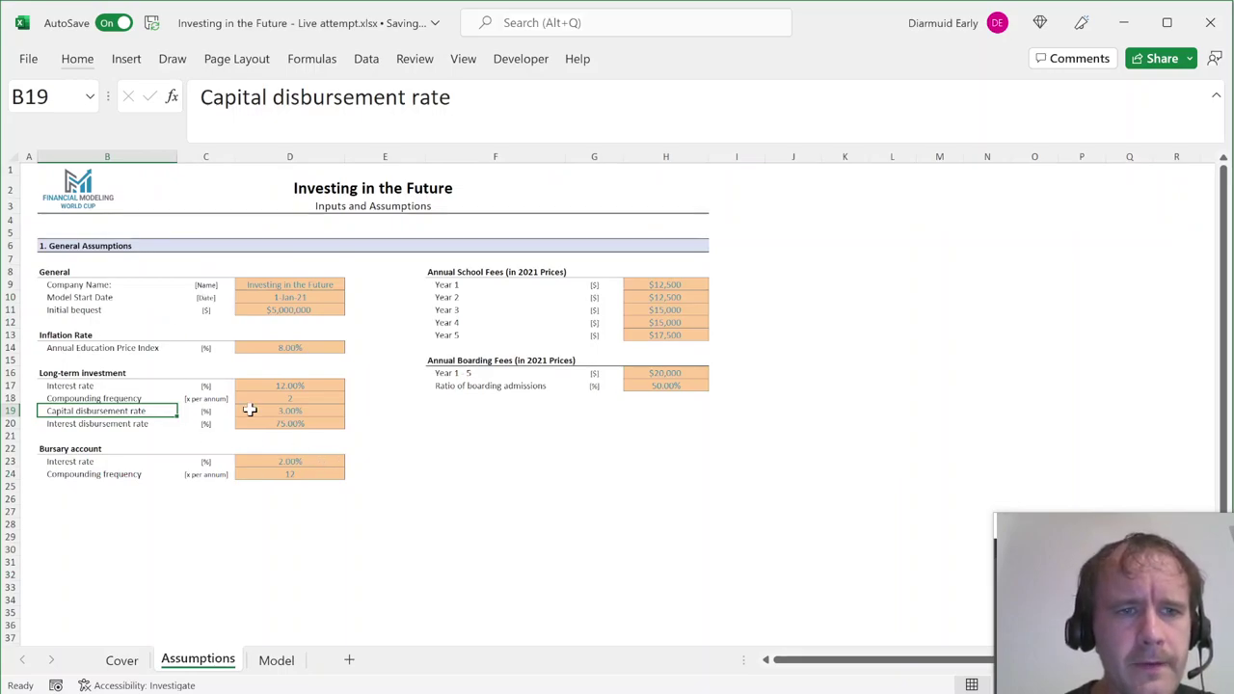
key(shift+Down)
key(shift+Down)
key(shift+Down)
key(shift+Right)
key(shift+Right)
key(shift+Down)
key(shift+Down)
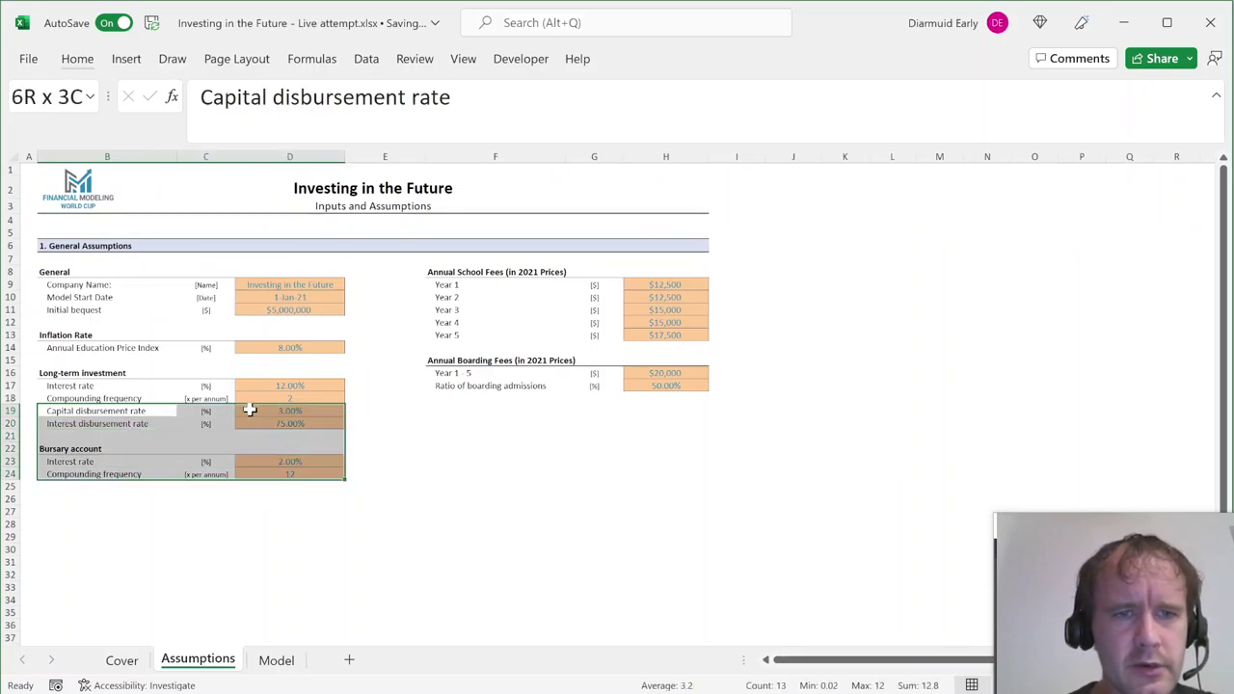
key(ctrl+x)
key(Down)
key(ctrl+v)
key(Up)
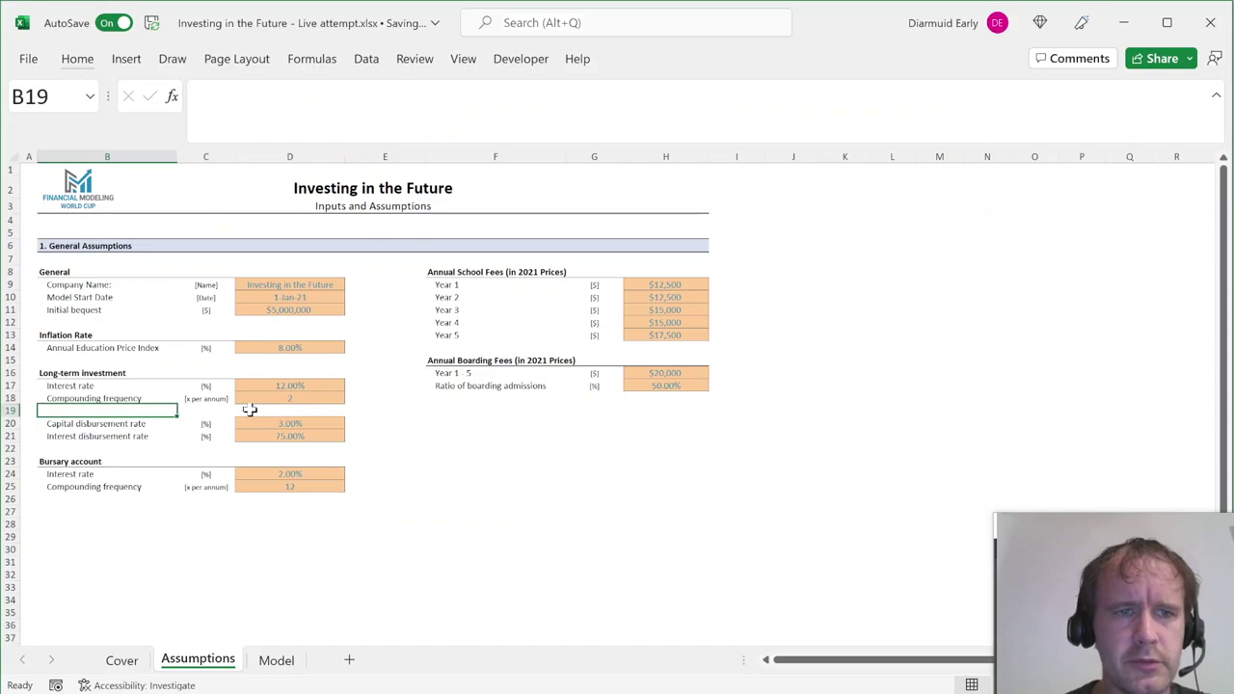
Label B19 "Effective rate" in the style of the label above and copy the [%] unit from C17 to C19.
text(Effective rate)
key(Return)
key(Up)
key(Up)
key(ctrl+c)
key(Down)
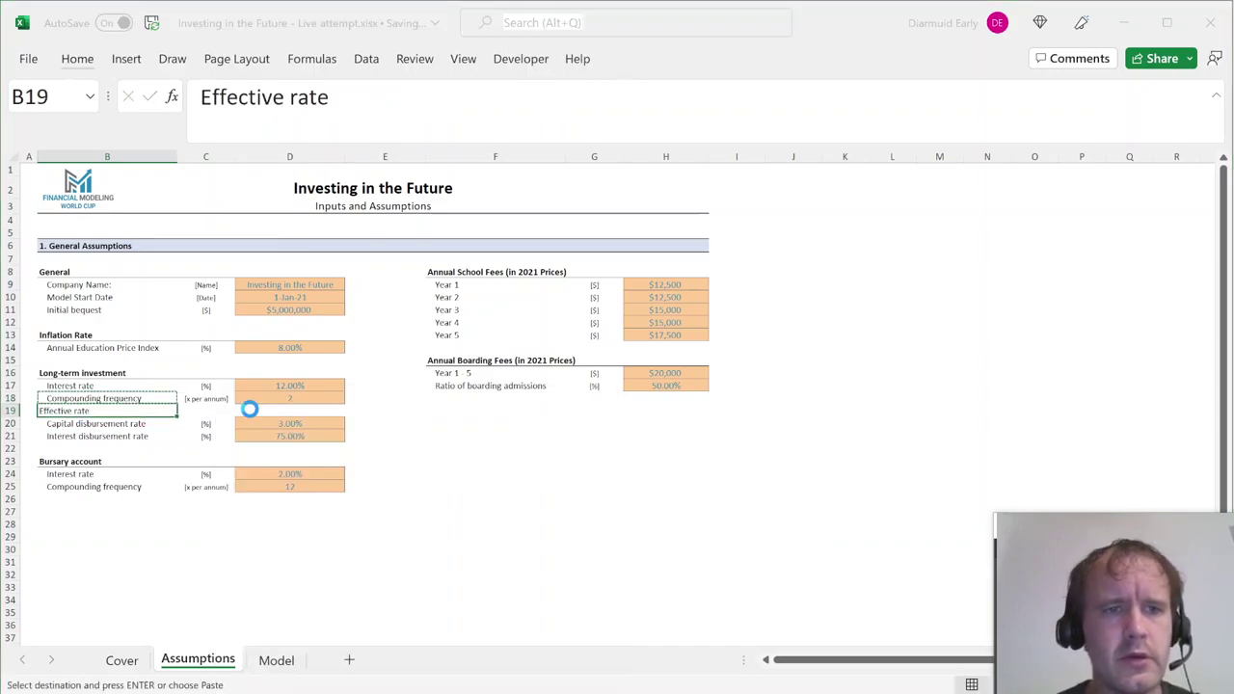
key(Up)
key(Up)
key(Right)
key(ctrl+c)
key(Down)
key(Down)
key(ctrl+v)
Calculate the long-term effective rate in D19 with =(1+D17/D18)^D18-1.
key(Right)
text(=)
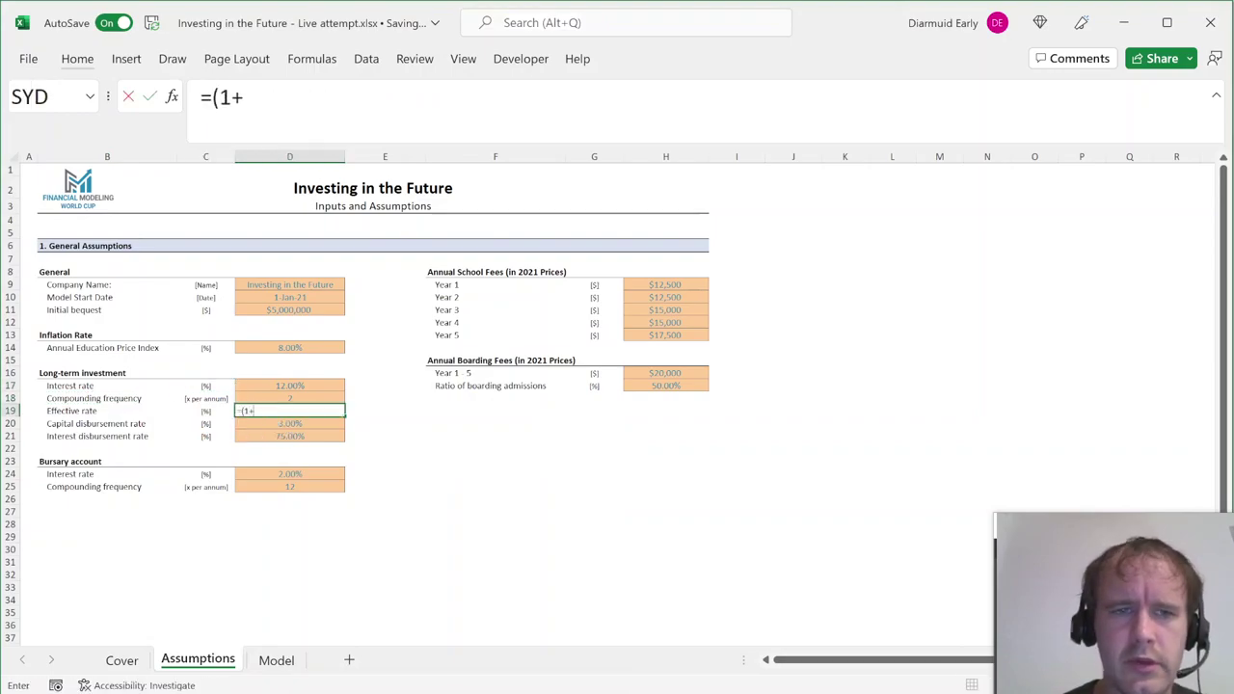
text((1+)
key(Up)
key(Up)
text())
key(Up)
text())
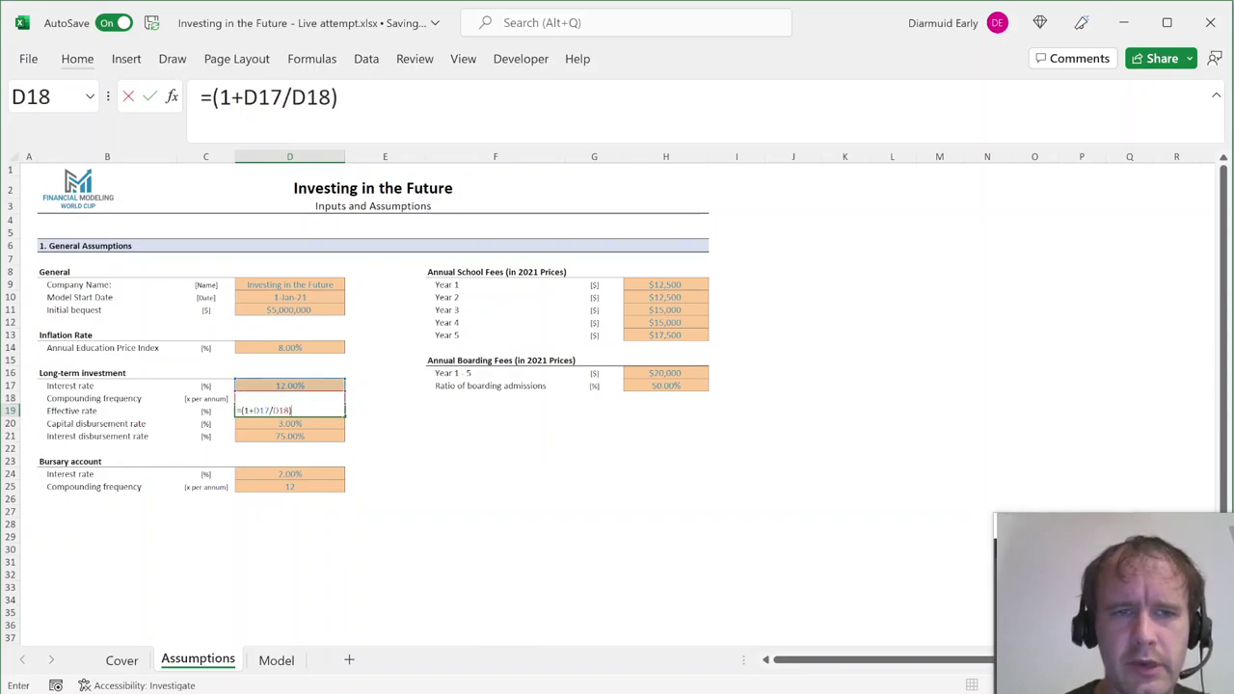
text(^)
key(Up)
text(-1)
key(Return)
Format the effective rate in D19 as a centred percentage with two decimal places.
click(249, 410)
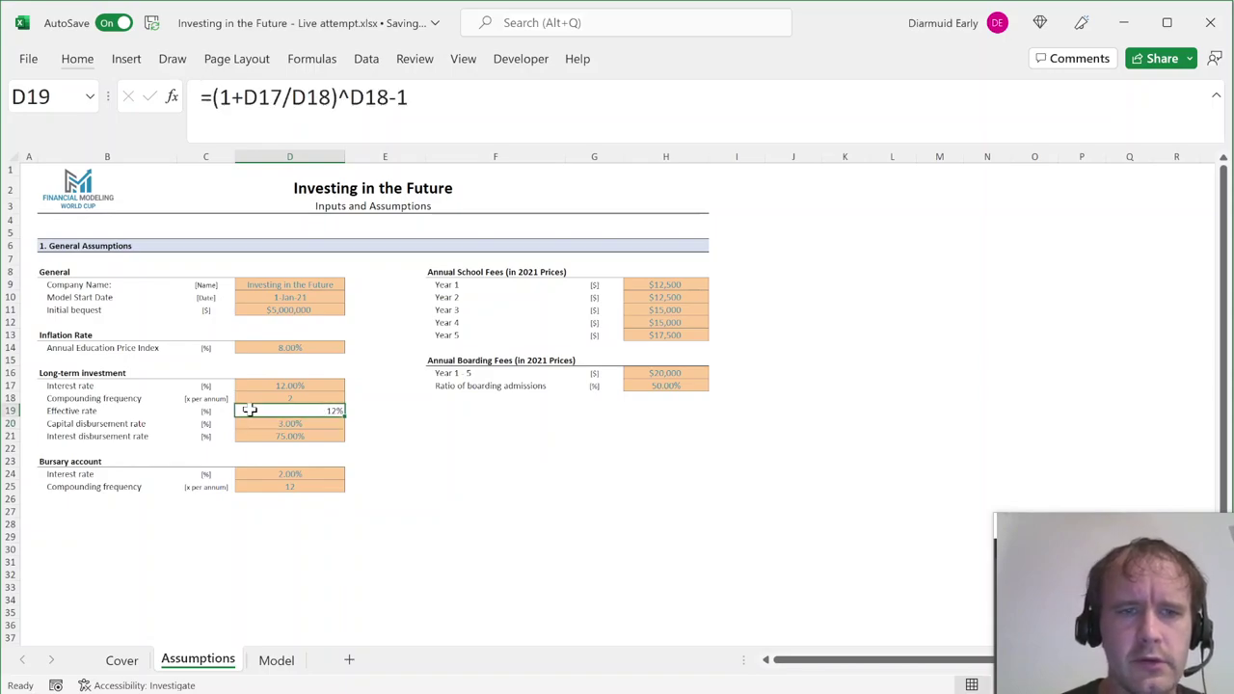
key(alt+h)
key(0)
key(alt+h)
key(0)
key(alt+h)
key(a)
key(c)
Copy the effective rate formula from D19 to D26 below the bursary account's compounding frequency.
key(Up)
key(Down)
key(Down)
key(Down)
key(Down)
key(Up)
key(Up)
key(Up)
key(ctrl+c)
key(Down)
key(Down)
key(Down)
key(Down)
key(Down)
key(Down)
key(Down)
key(ctrl+v)
Copy the "Effective rate" label and its [%] unit from B19:C19 to B26:C26.
key(Left)
key(Up)
key(Up)
key(Up)
key(Up)
key(Up)
key(Up)
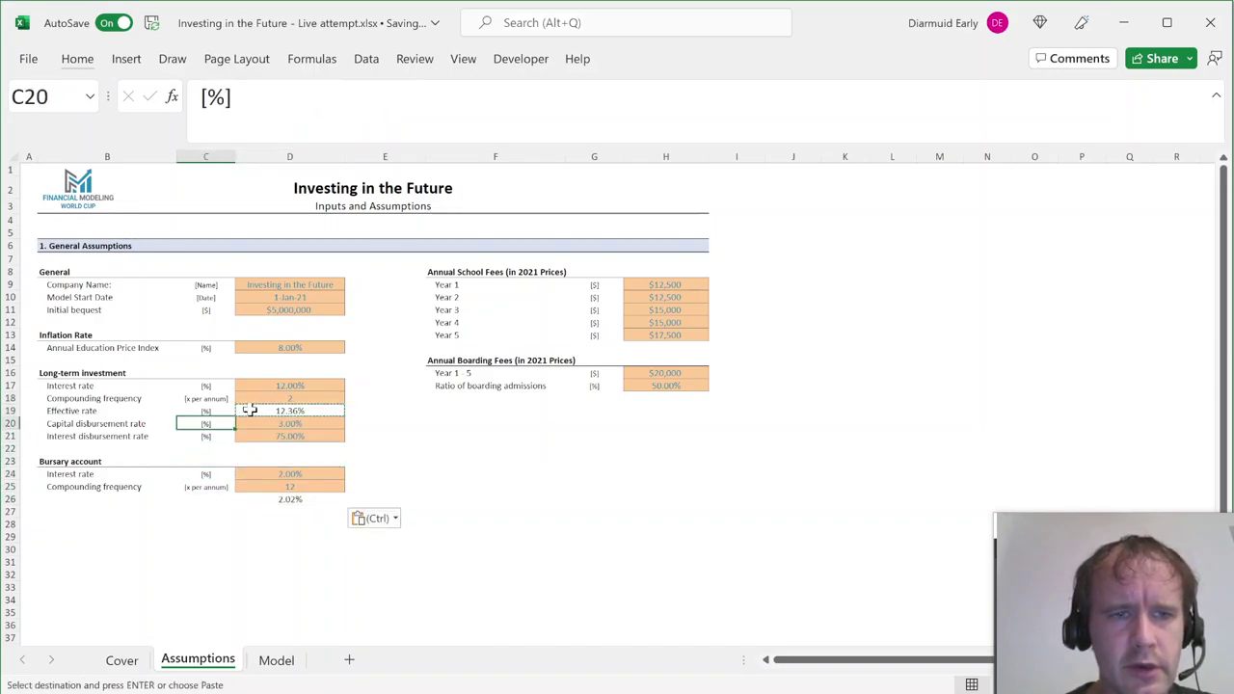
key(Up)
key(Left)
key(shift+Right)
key(ctrl+c)
key(Down)
key(Down)
key(Down)
key(Down)
key(Down)
key(Down)
key(Down)
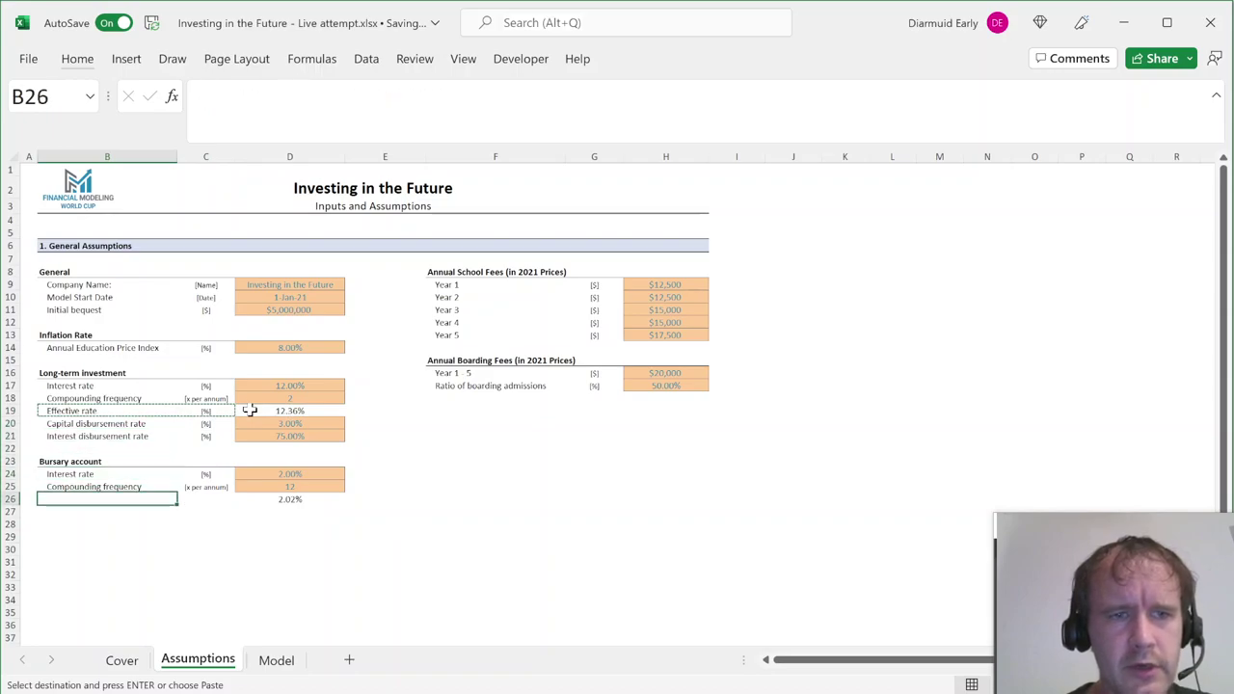
key(ctrl+v)
key(Right)
key(Right)
key(ctrl)
key(Escape)
key(Escape)
key(Home)
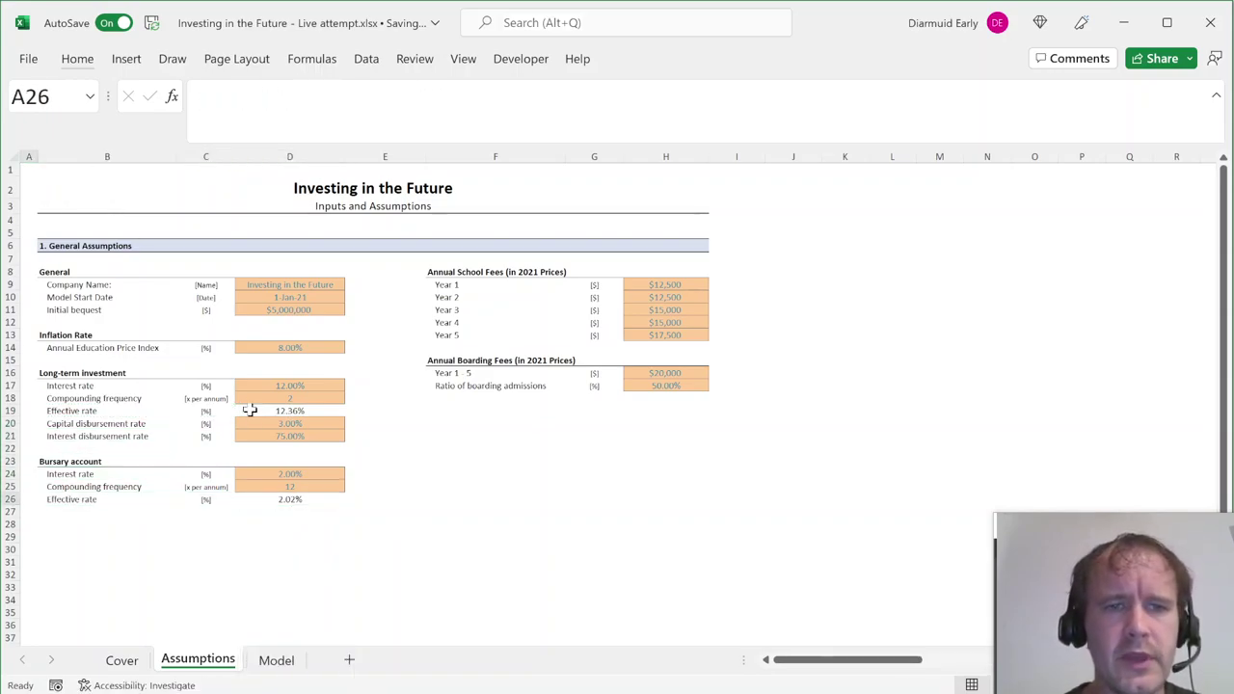
On the Model sheet, calculate interest earned in C8 with =C7*Assumptions!$D$19 and fill it right along row 8.
key(ctrl+Page_Down)
text(=)
key(Up)
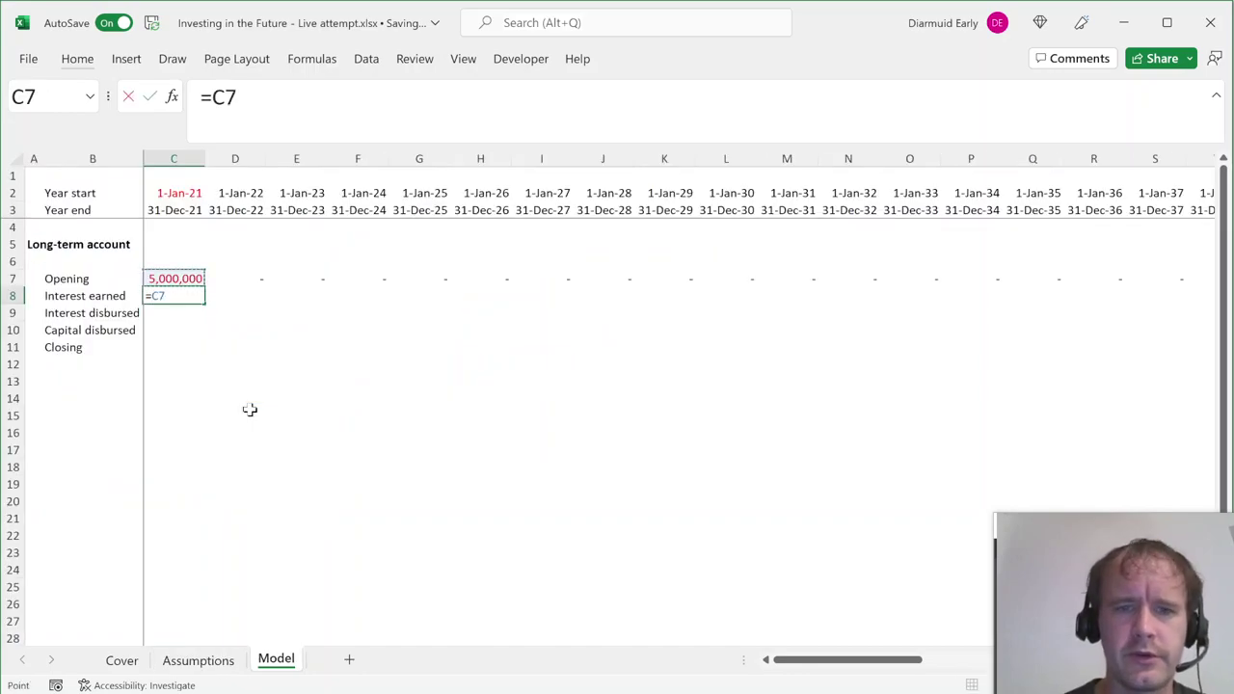
text(*)
key(ctrl+Page_Up)
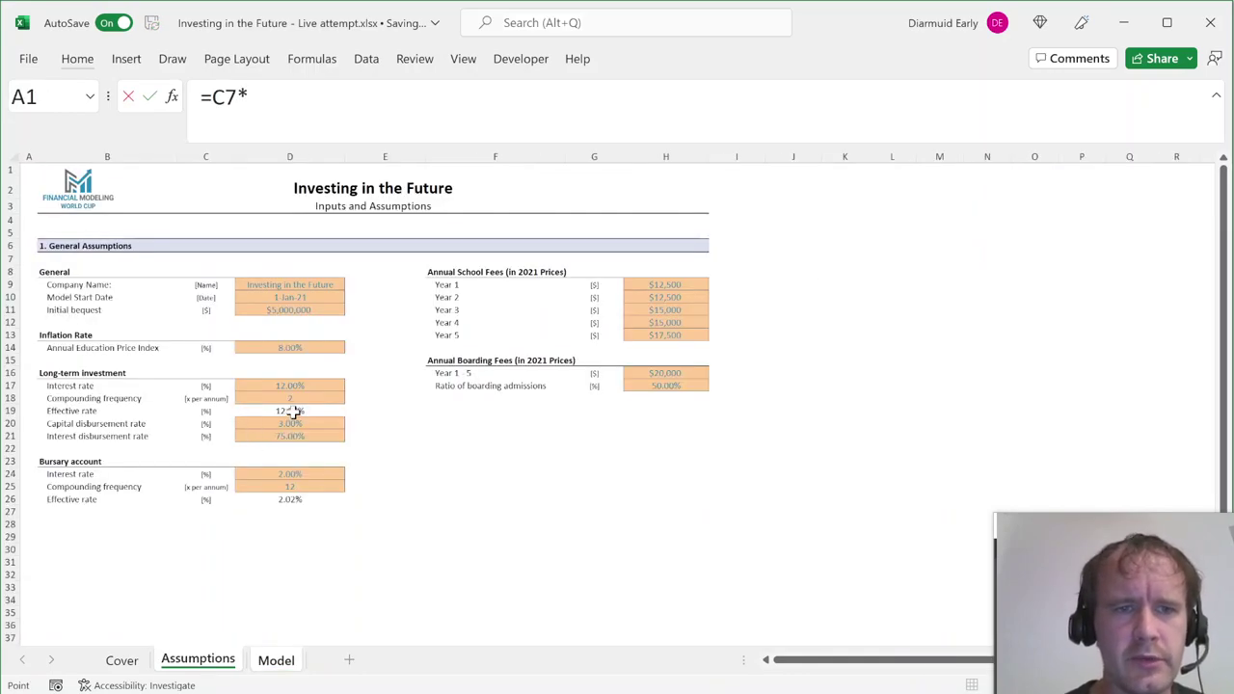
click(291, 411)
key(F4)
key(ctrl+Return)
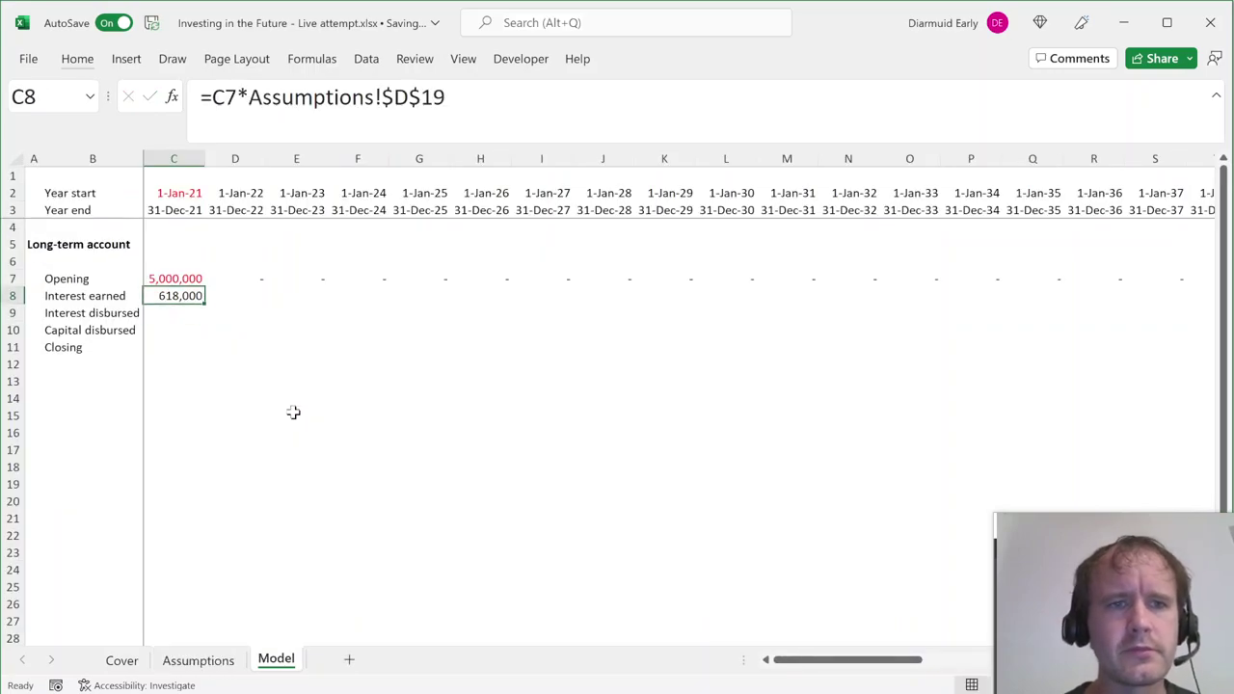
key(ctrl+shift+Right)
key(ctrl+r)
key(Down)
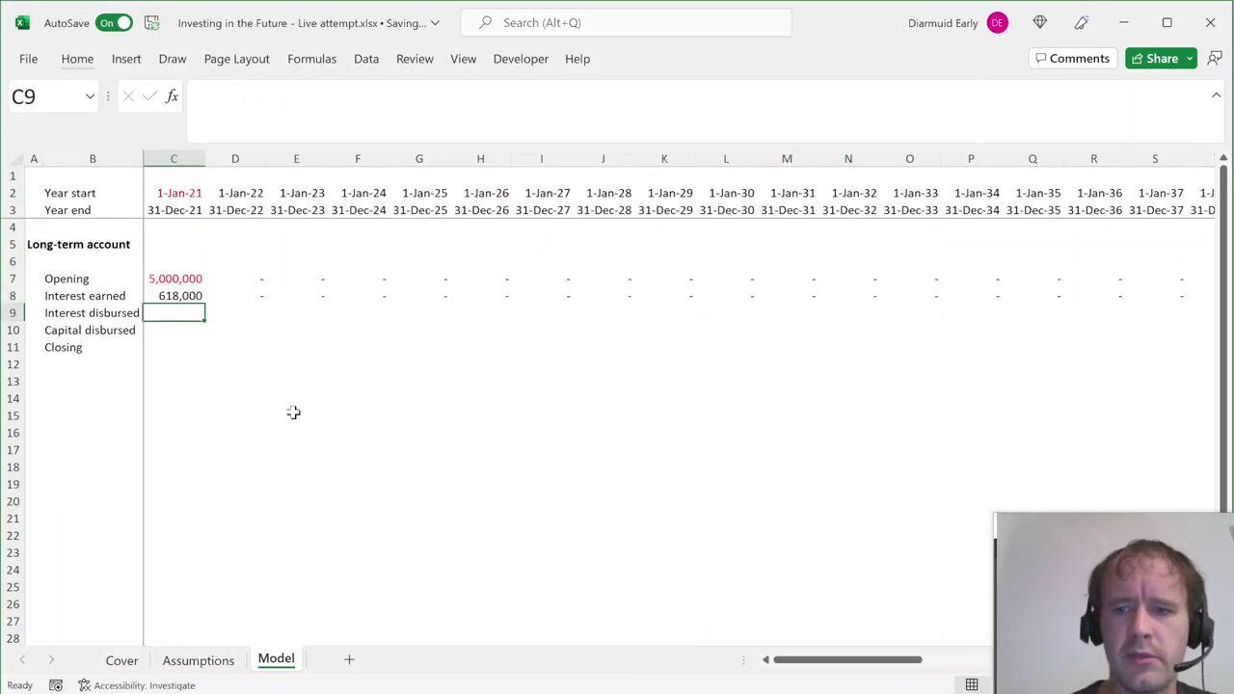
Calculate interest disbursed in C9 with =-C8*Assumptions!$D$21.
text(=-)
key(Up)
text(*)
key(ctrl+Page_Up)
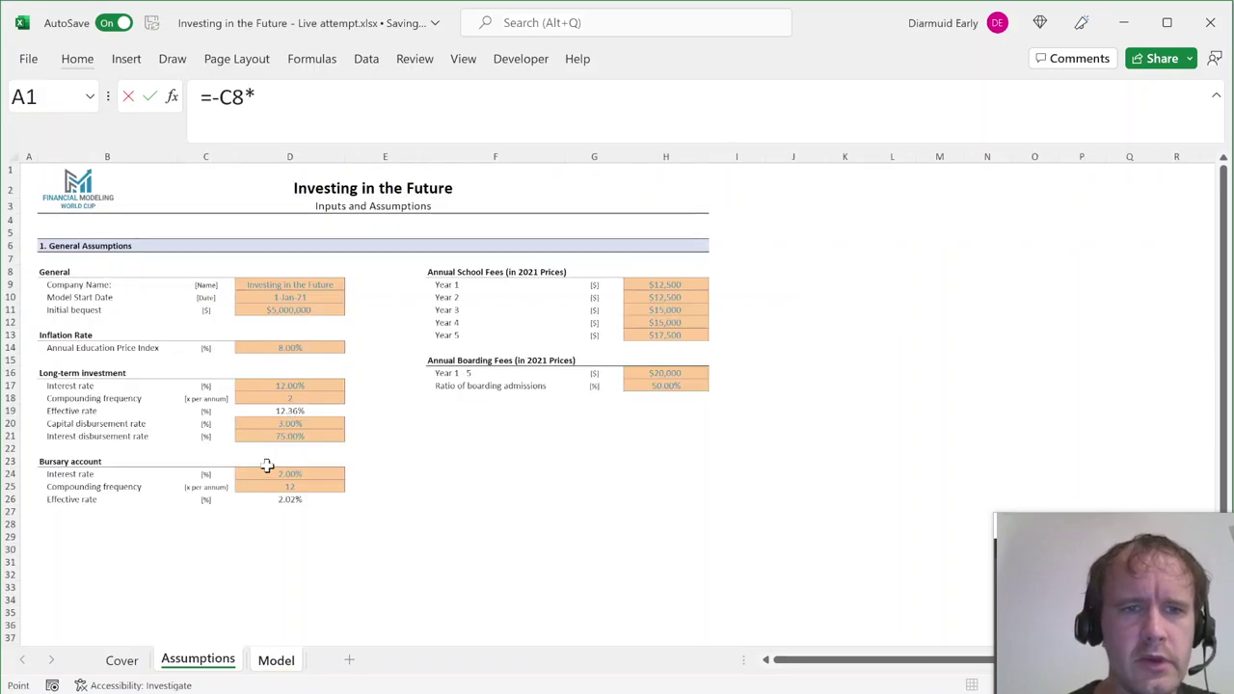
click(325, 436)
key(F4)
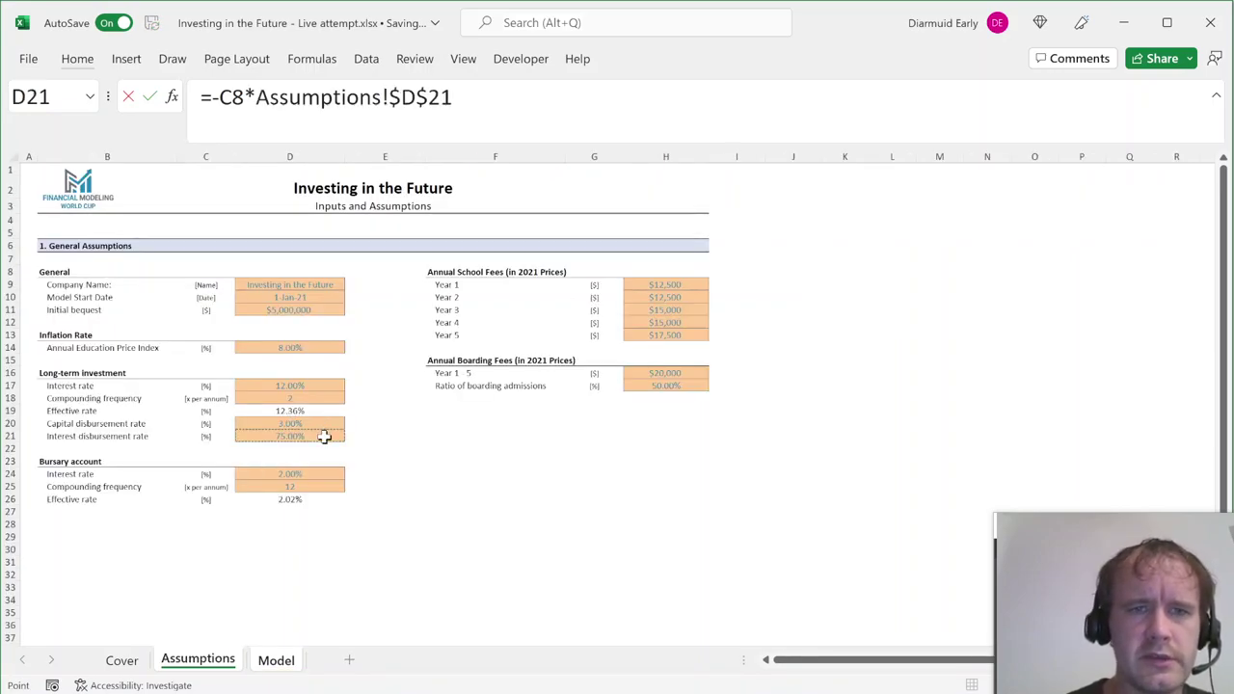
key(Return)
Calculate capital disbursed in C10 with =-C7*Assumptions!$D$20.
text(=)
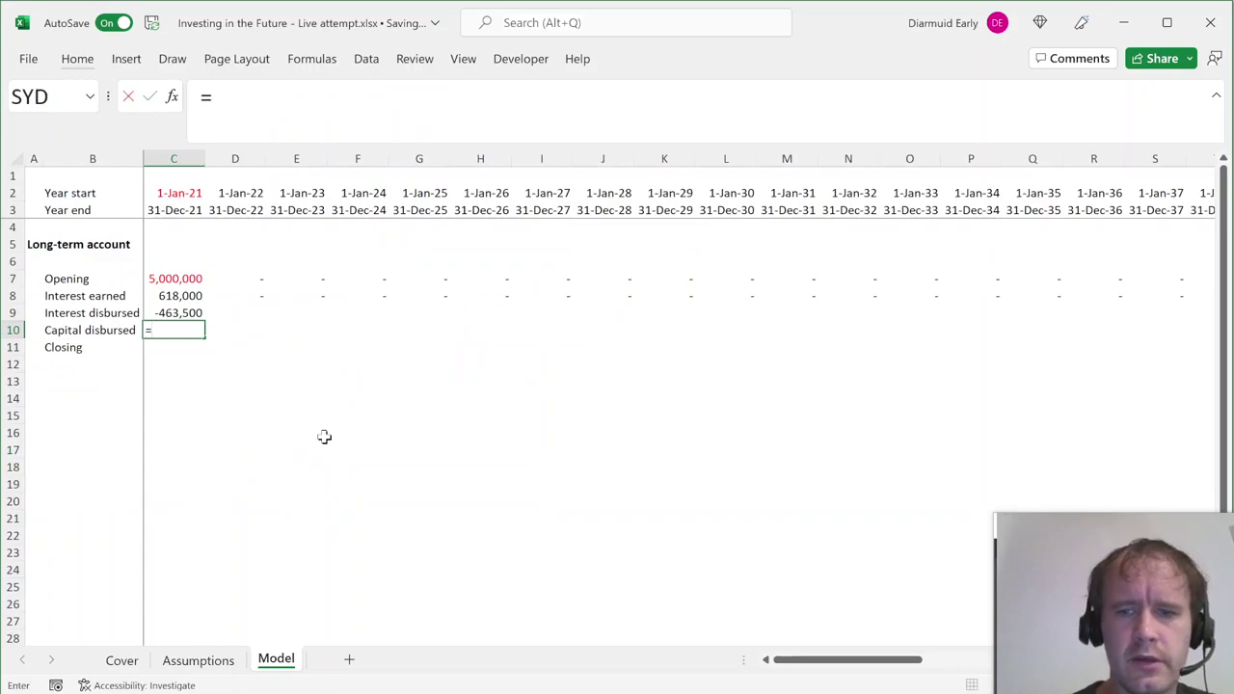
text(-)
key(Up)
key(Up)
key(Up)
text(*)
key(ctrl+Page_Up)
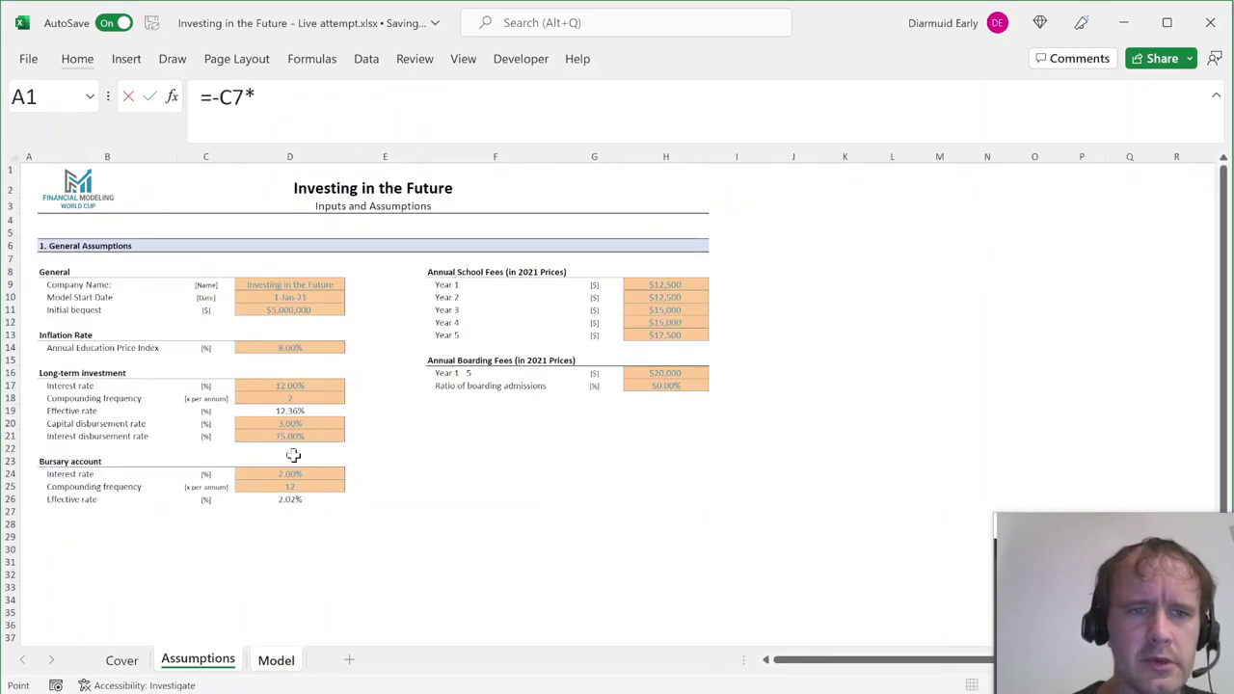
click(298, 425)
key(F4)
key(Return)
Set the closing balance in C11 to =SUM(C7:C10) and fill C9:C11 right across the timeline.
key(alt+equal)
key(Return)
key(Up)
key(Up)
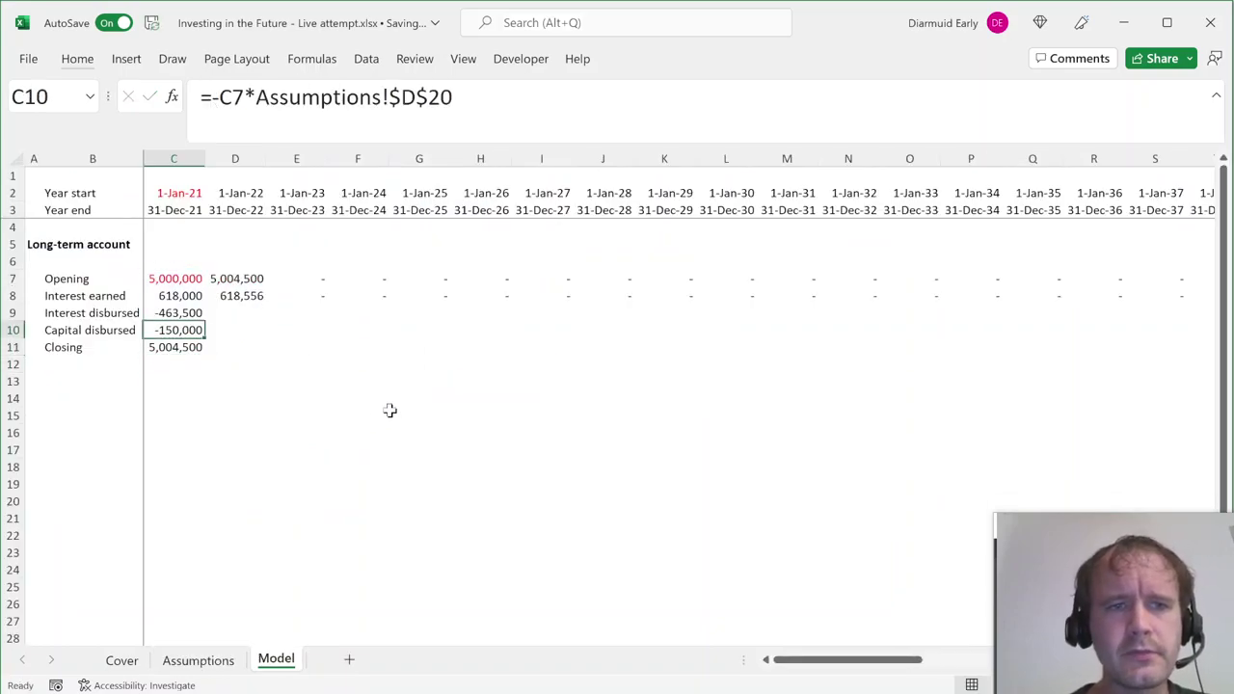
key(Up)
key(shift+Down)
key(shift+Down)
key(ctrl+shift+Right)
key(ctrl+r)
key(Left)
key(Right)
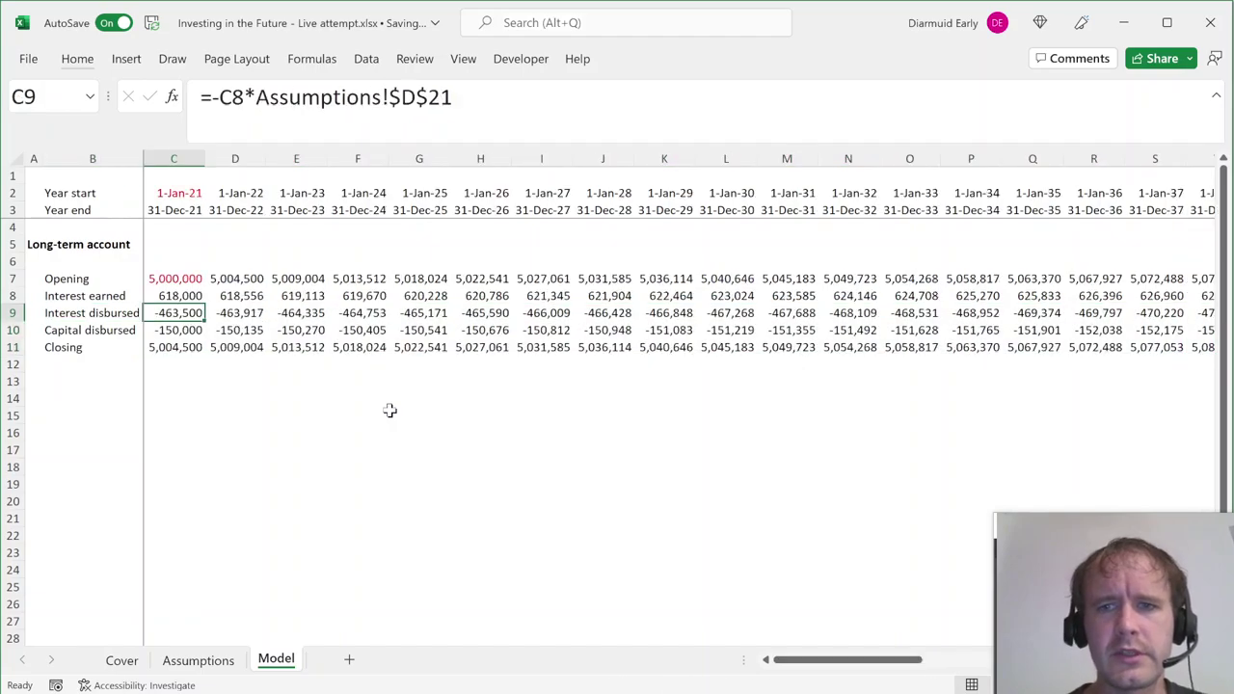
Add a "Bursary account" section heading in A13.
key(Home)
key(Down)
key(Down)
key(Down)
key(Down)
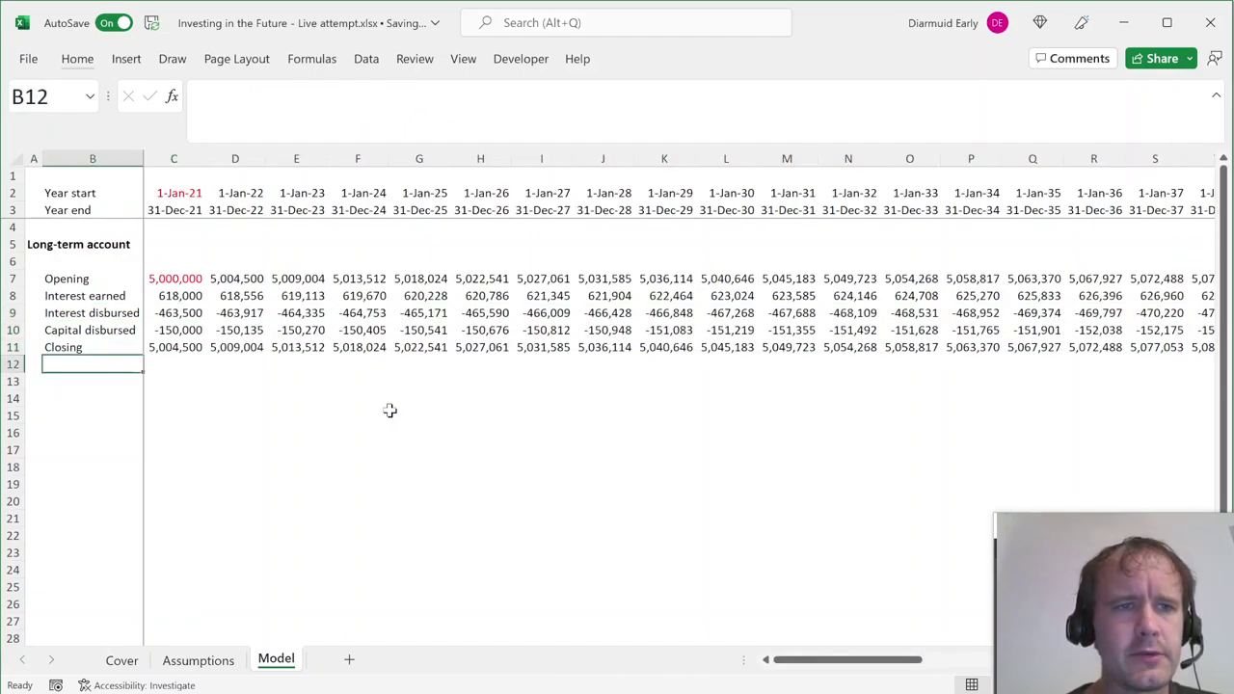
text(Bur)
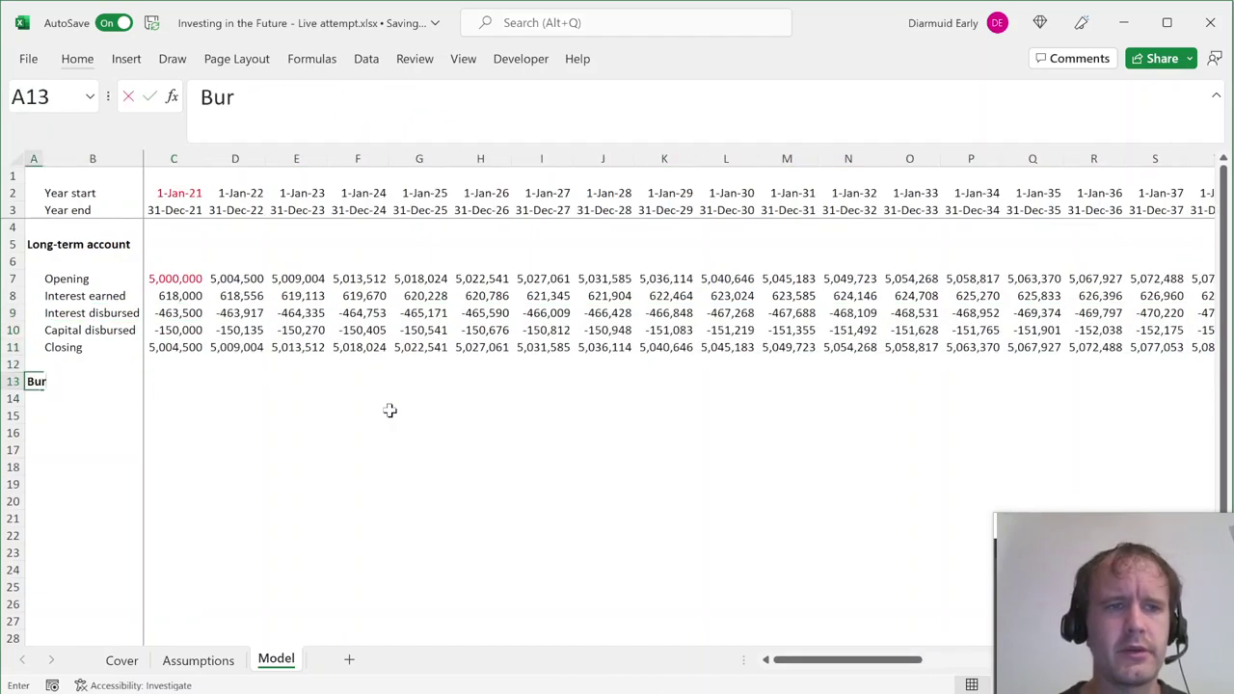
text(sary account)
key(Return)
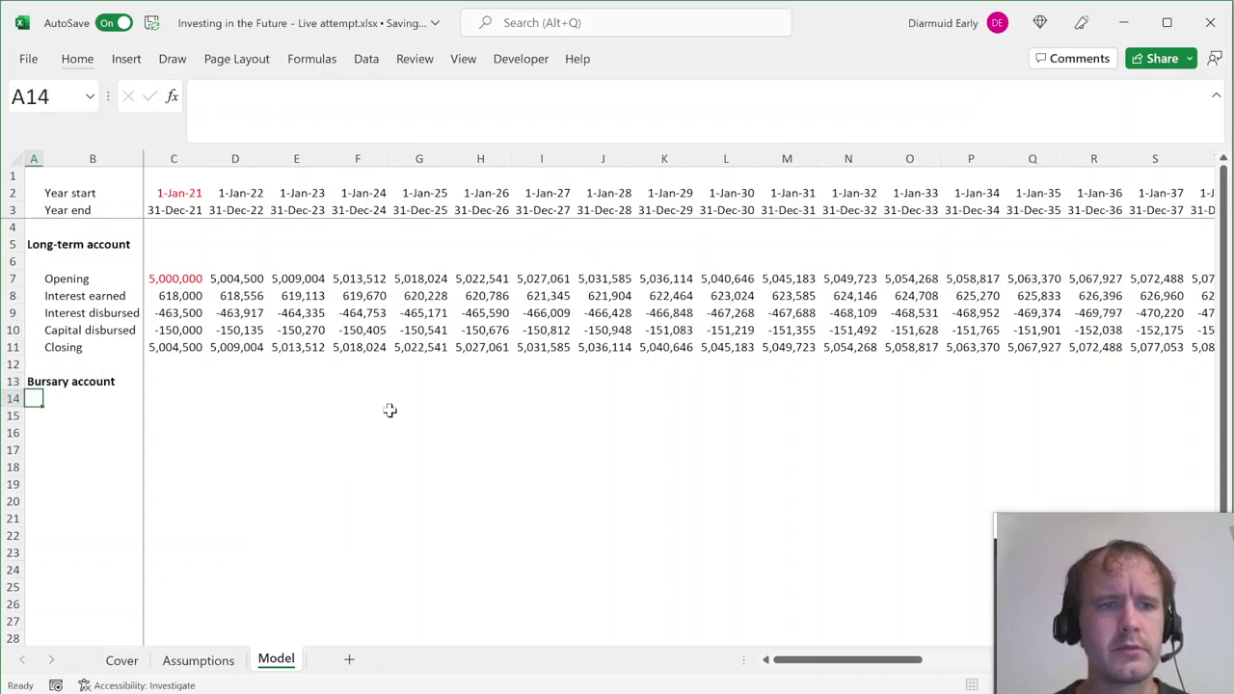
Enter the bursary row labels "Opening", "Disbursal" and "Existing students" in B15:B17.
key(Down)
key(Right)
text(Opening)
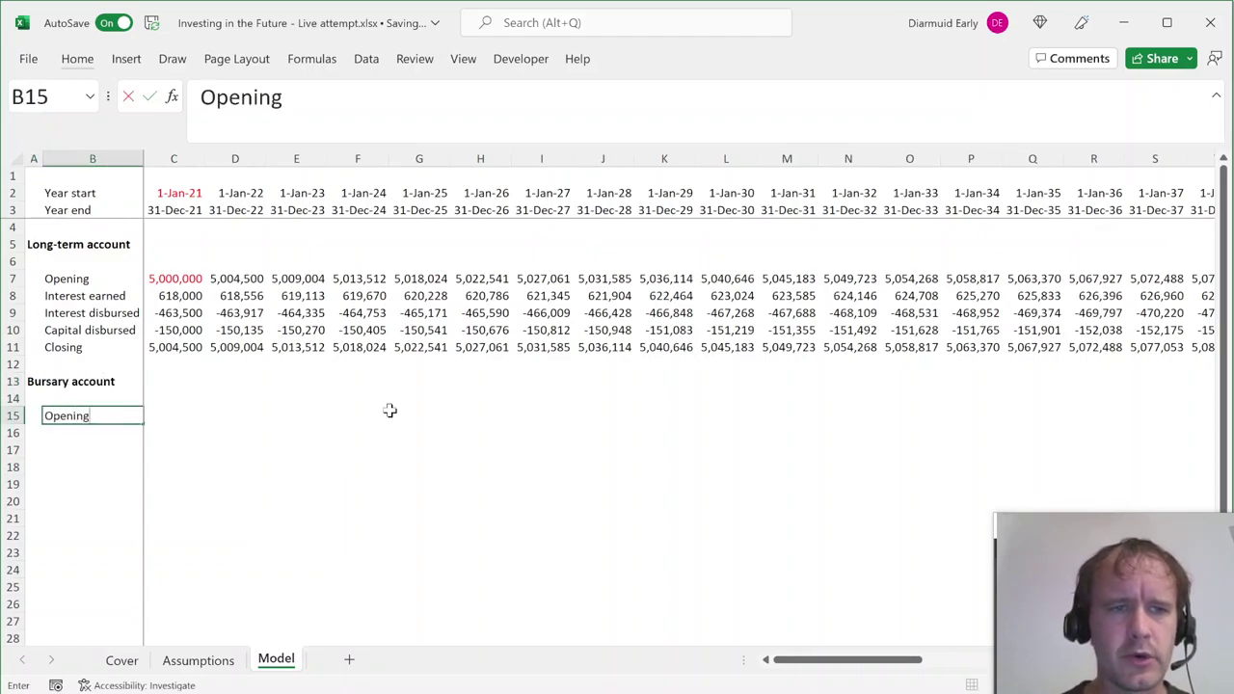
key(Return)
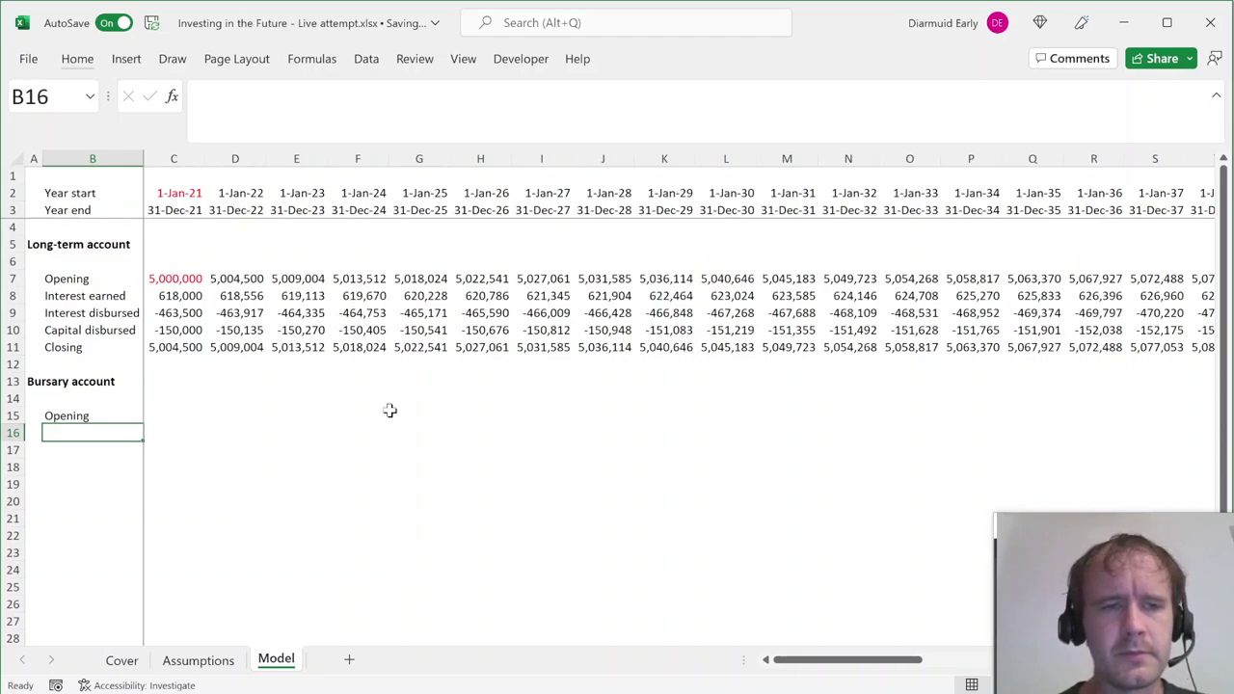
text(Disbur)
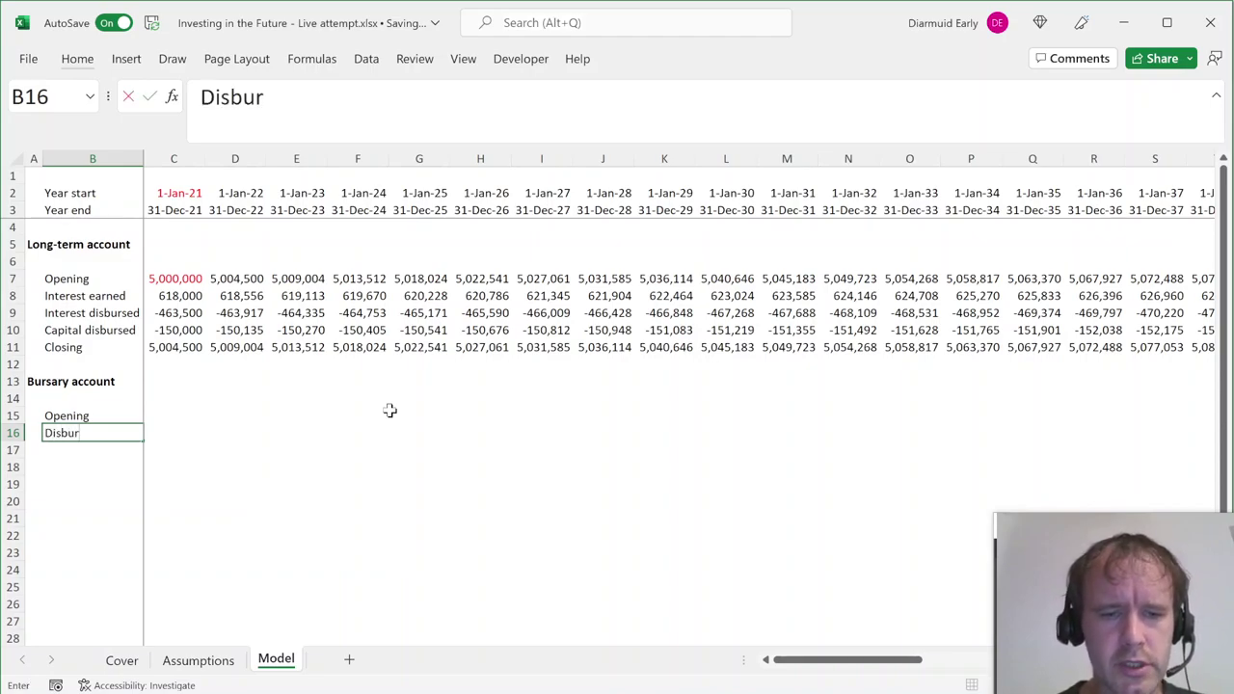
text(sal)
key(Return)
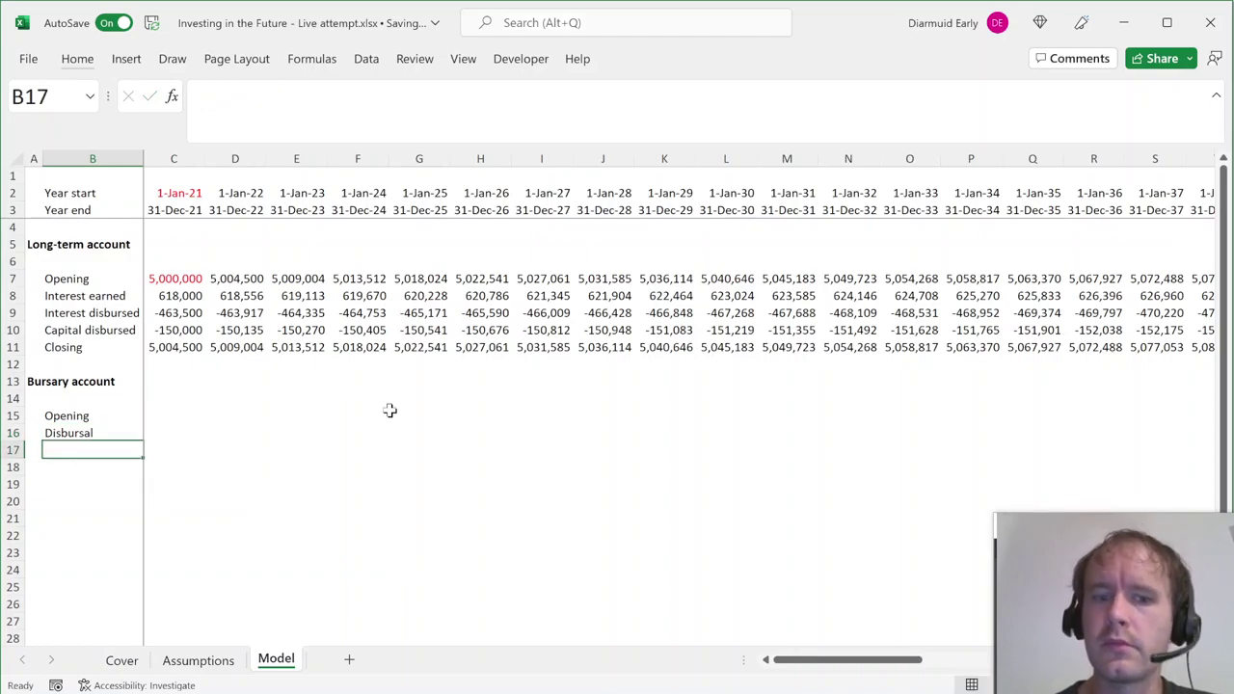
text(Ex)
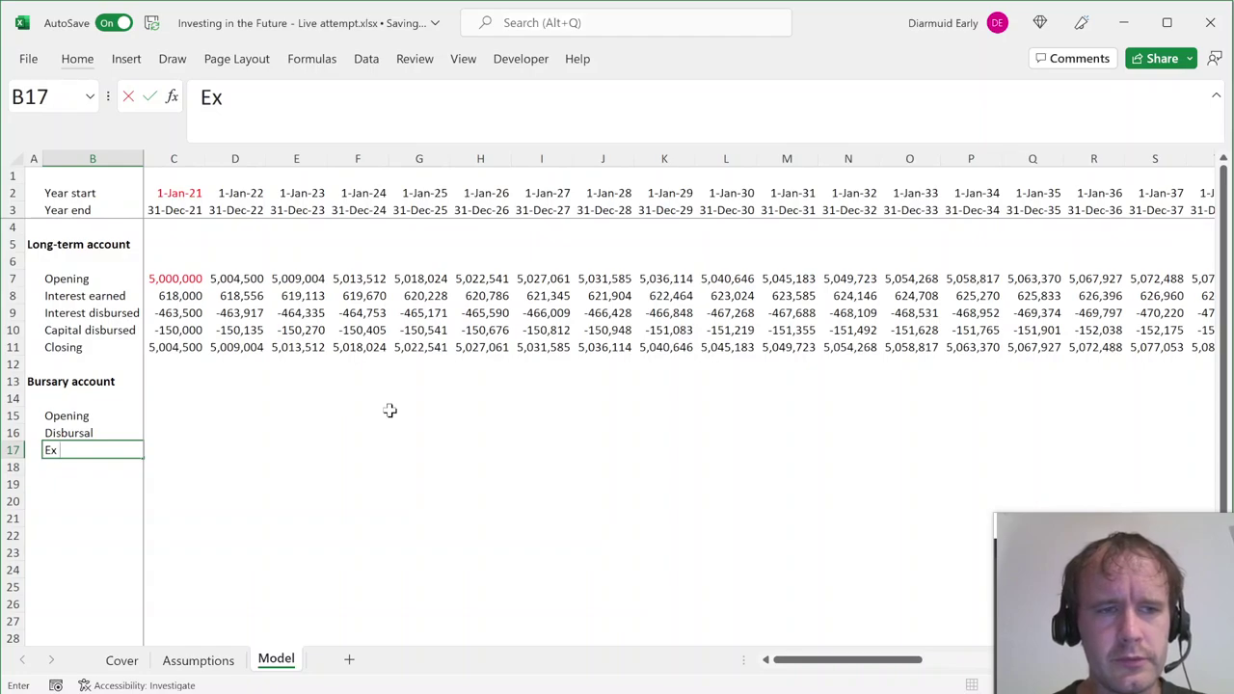
text(isting)
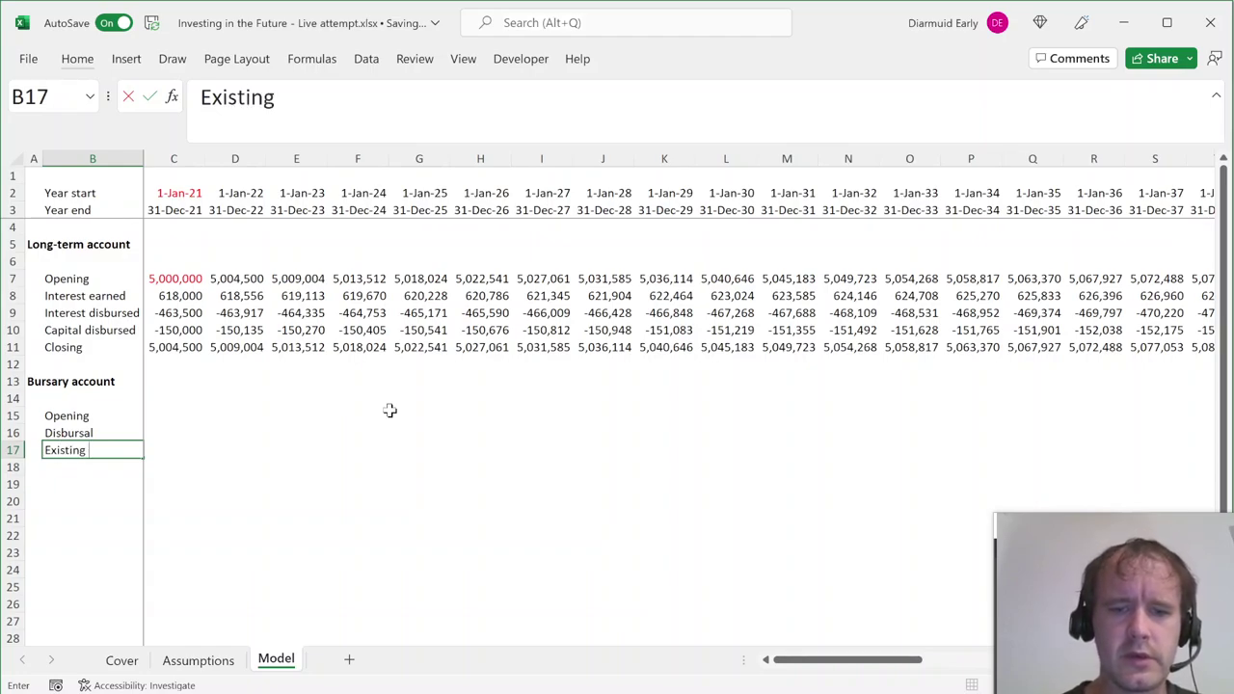
text( students)
key(Return)
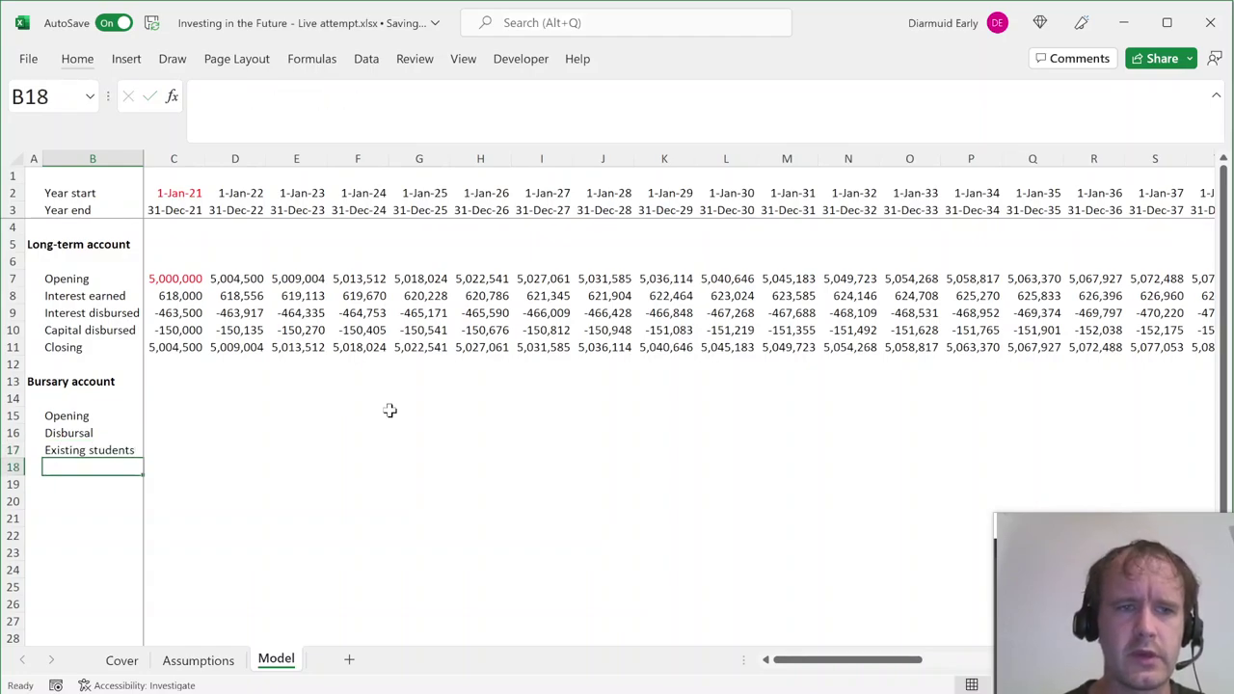
text(Availabel)
key(BackSpace)
key(BackSpace)
text(le)
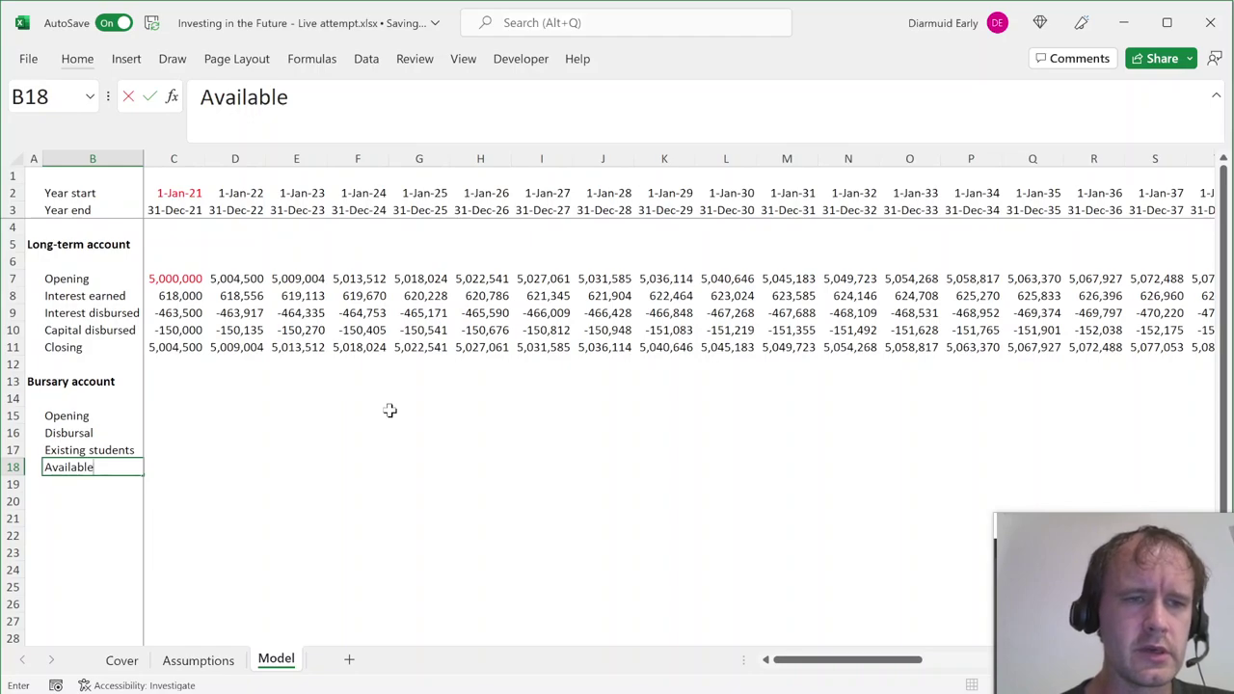
key(Escape)
Delete the entire "Disbursal" row from the bursary account section.
key(Up)
key(Up)
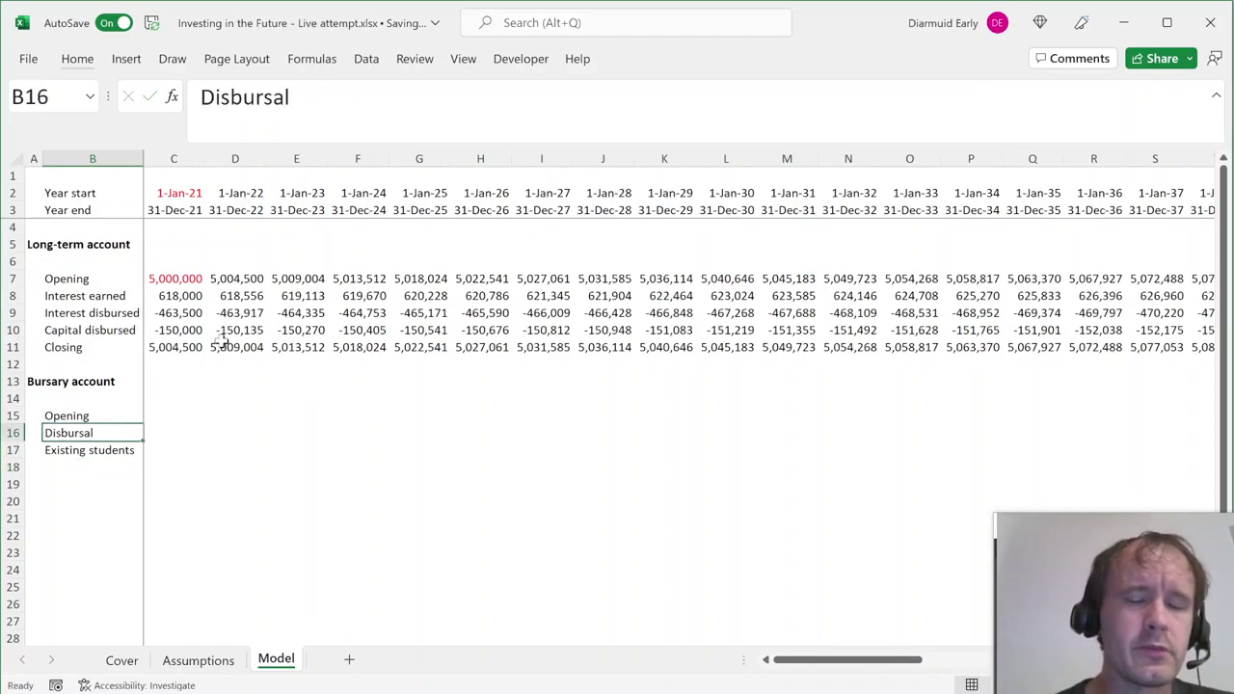
click(170, 349)
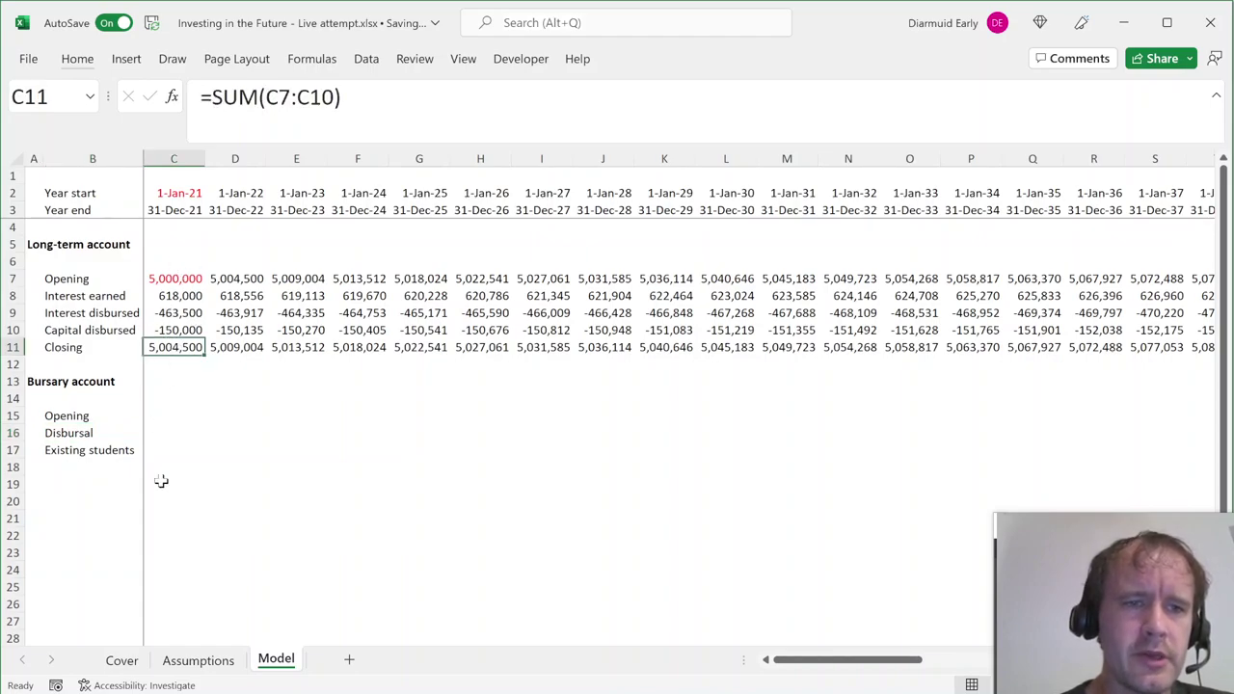
click(55, 433)
key(shift+space)
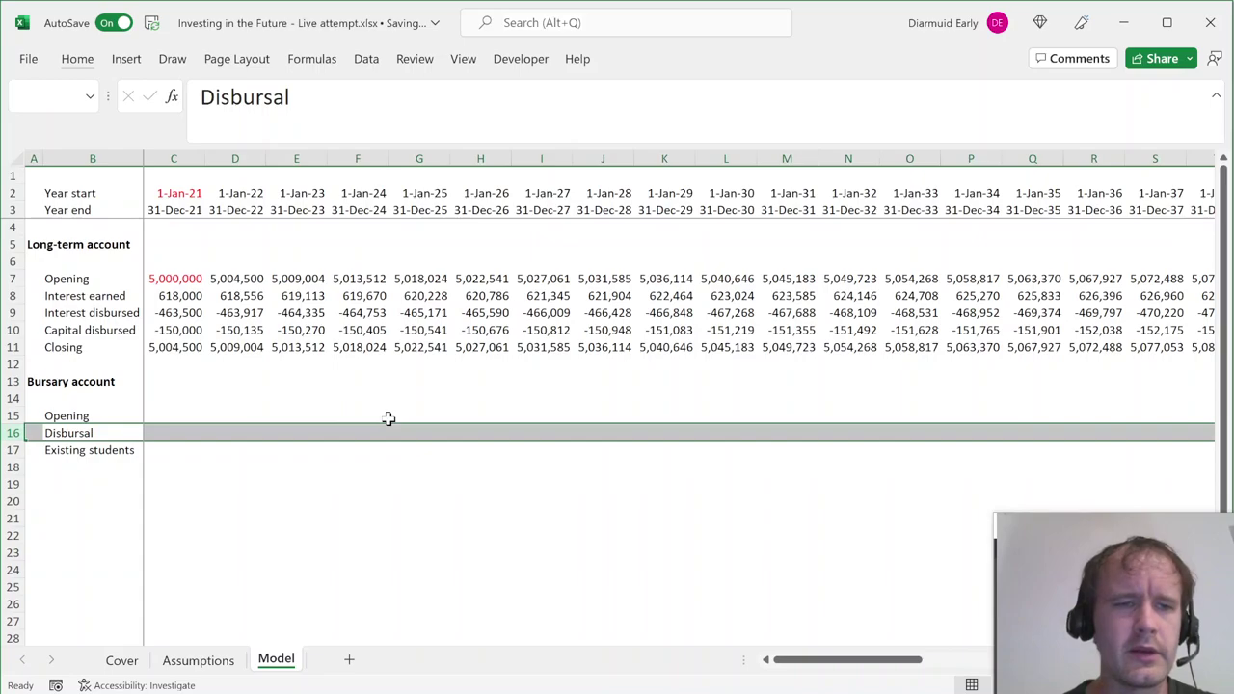
key(ctrl+minus)
click(165, 433)
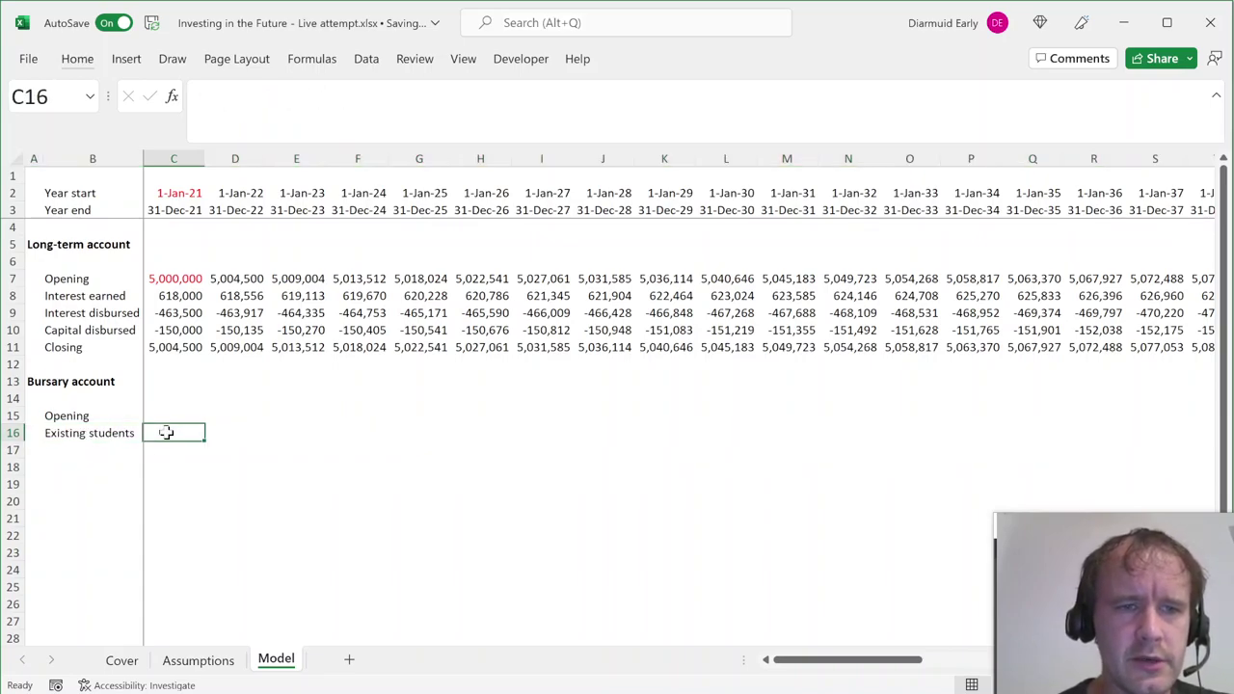
Add the label "Available for new students" in B17 below "Existing students".
click(77, 449)
key(Up)
key(Down)
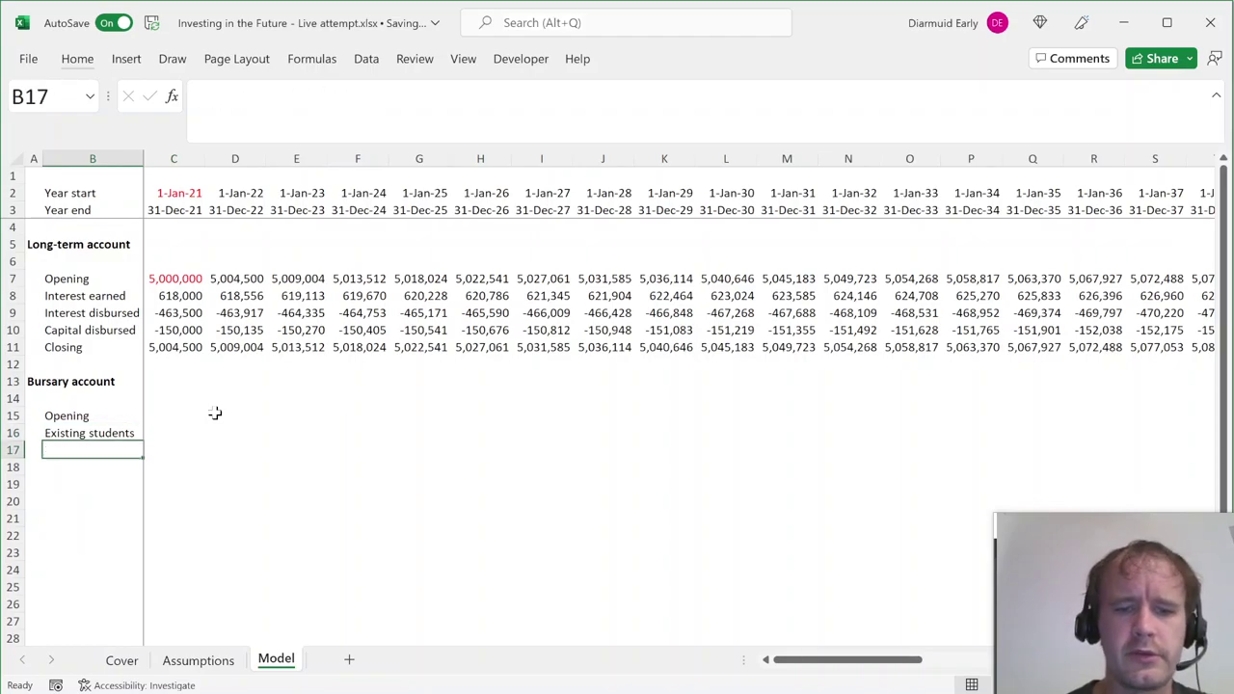
text(Available fo)
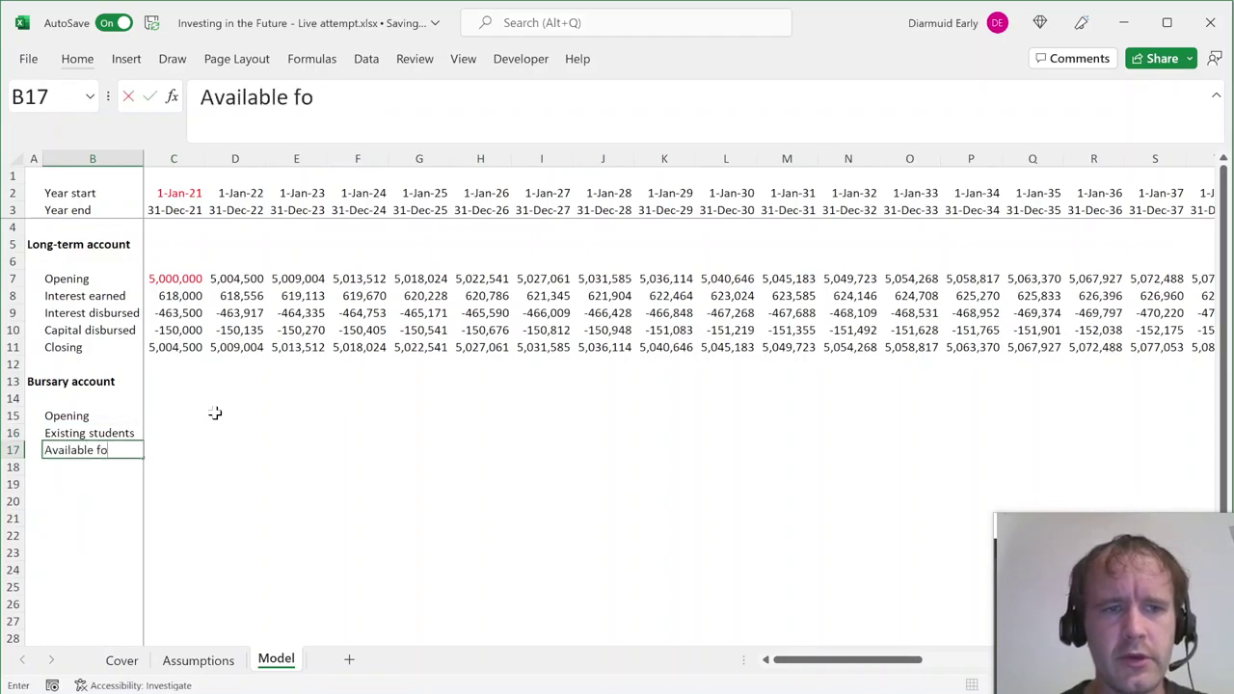
text(r new students)
key(ctrl+Return)
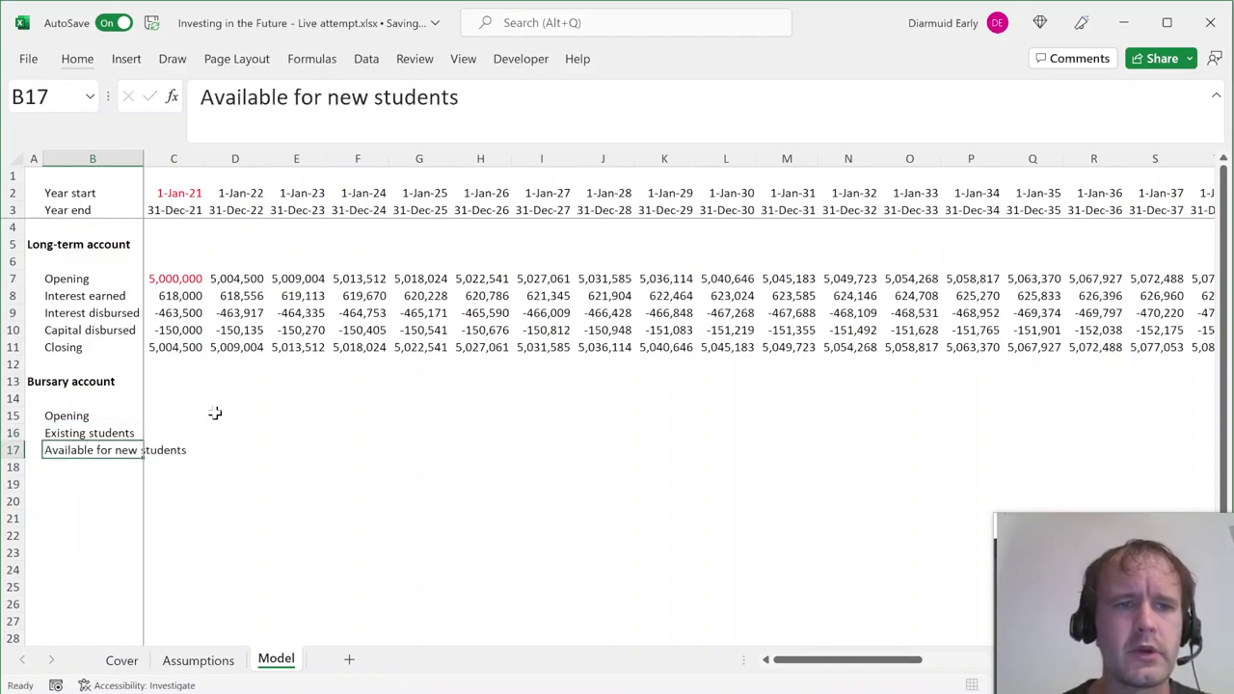
Autofit the width of column B to its longest row label.
key(alt+h)
key(o)
key(i)
key(Down)
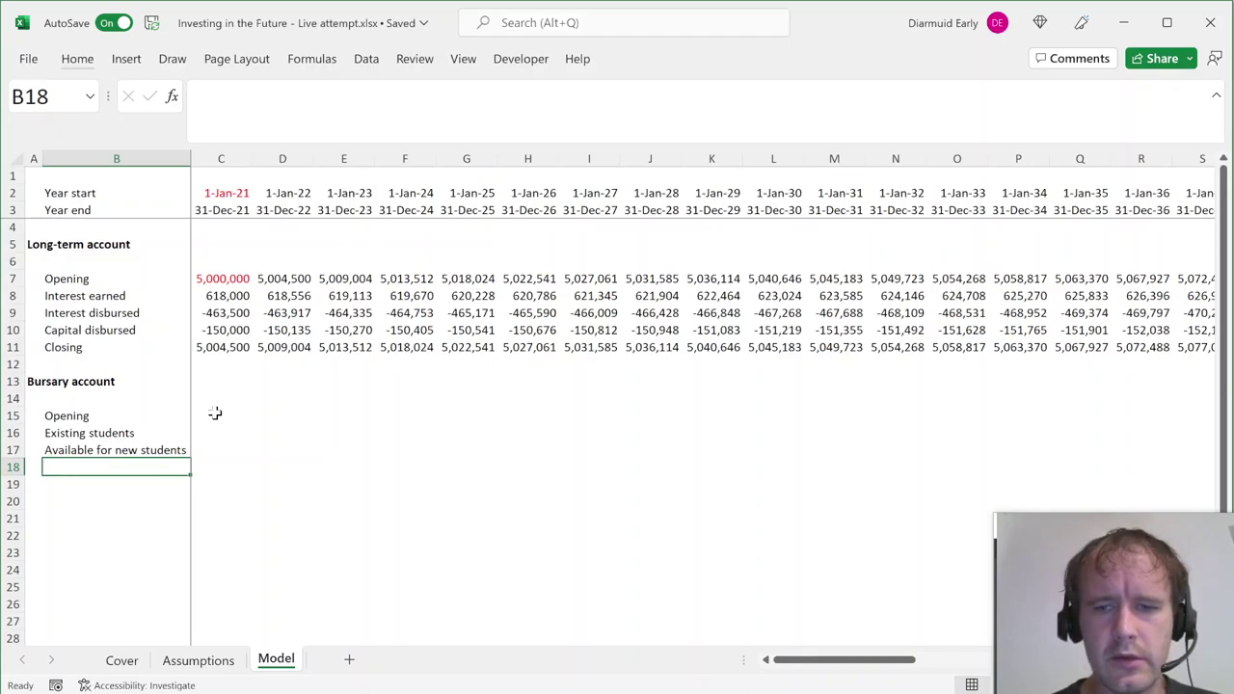
Enter the bursary row labels "New students", "Disbursal" and "Closing" in B18:B20.
text(Disbuar)
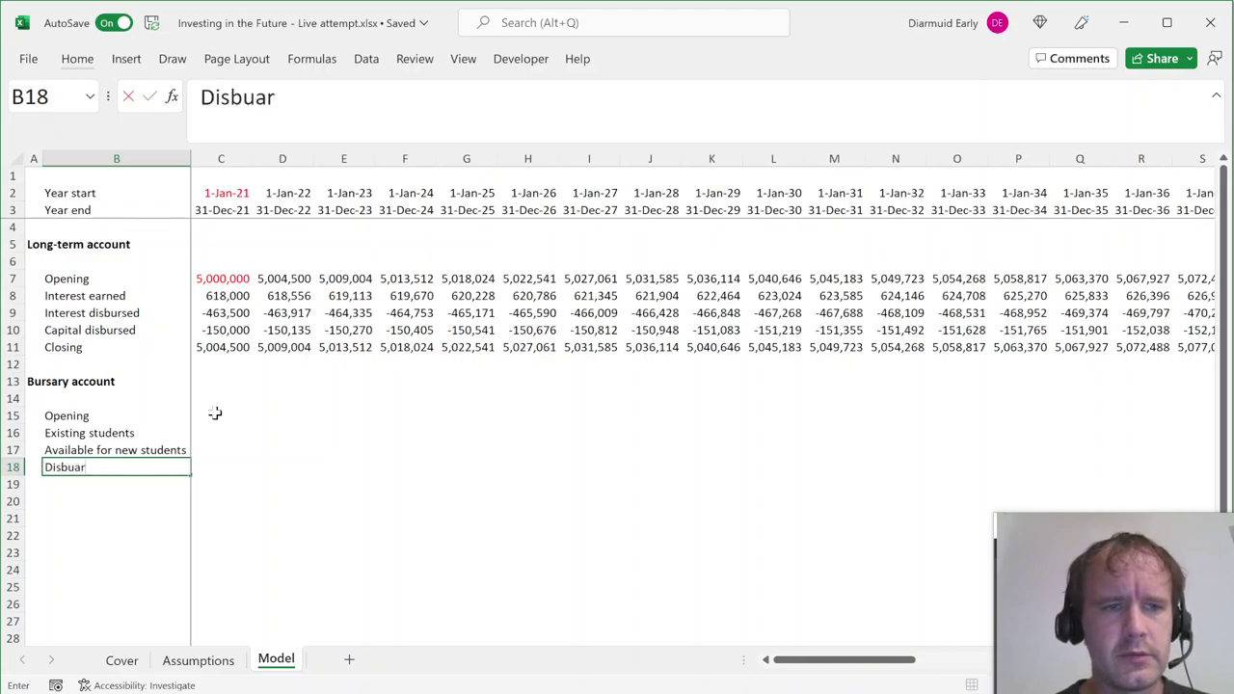
key(Escape)
text(N)
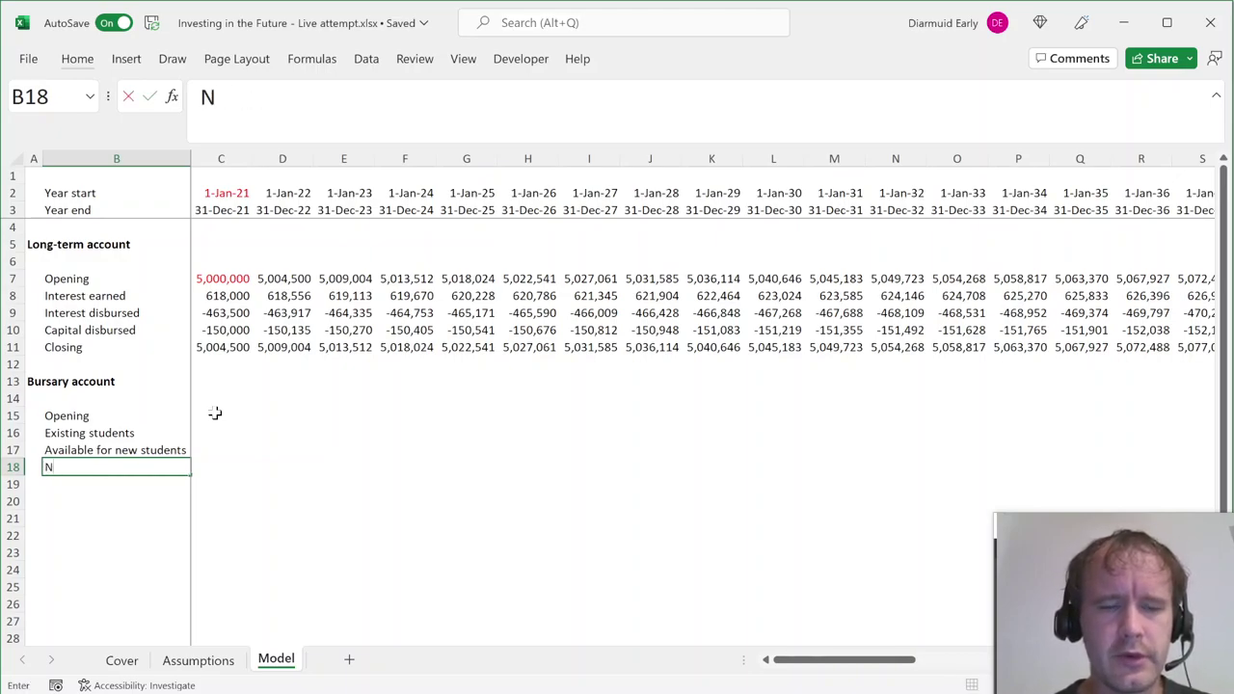
text(ew students)
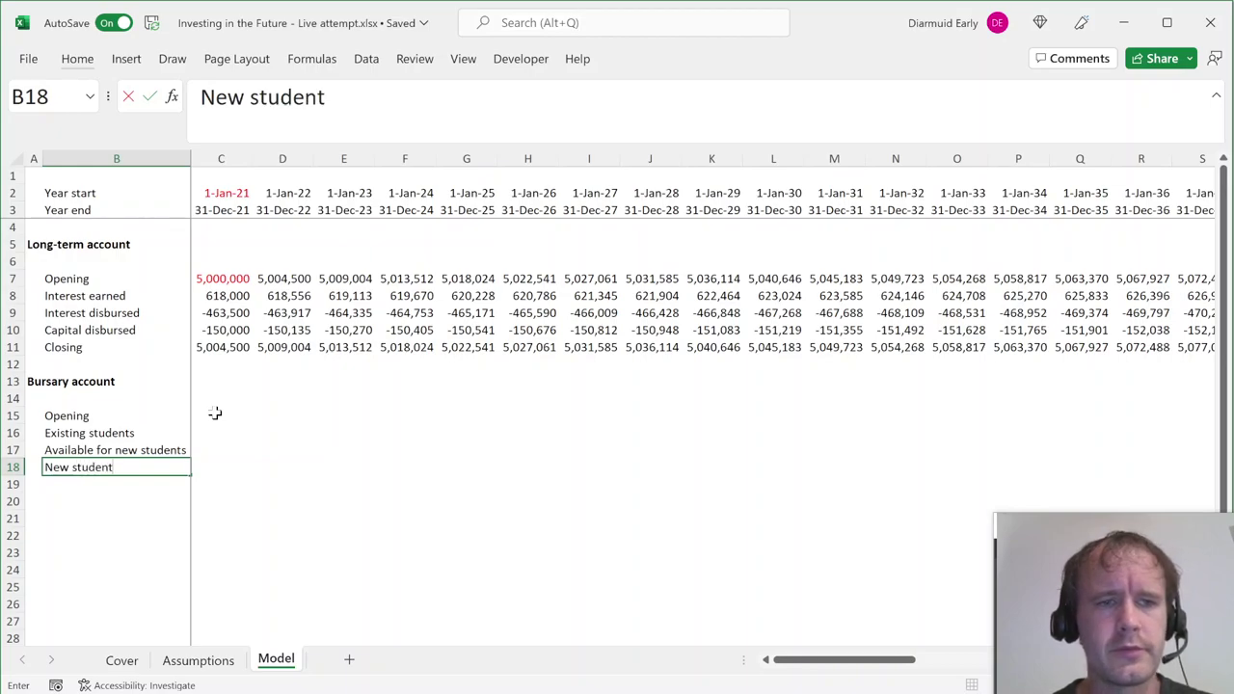
key(Return)
text(Disbursal)
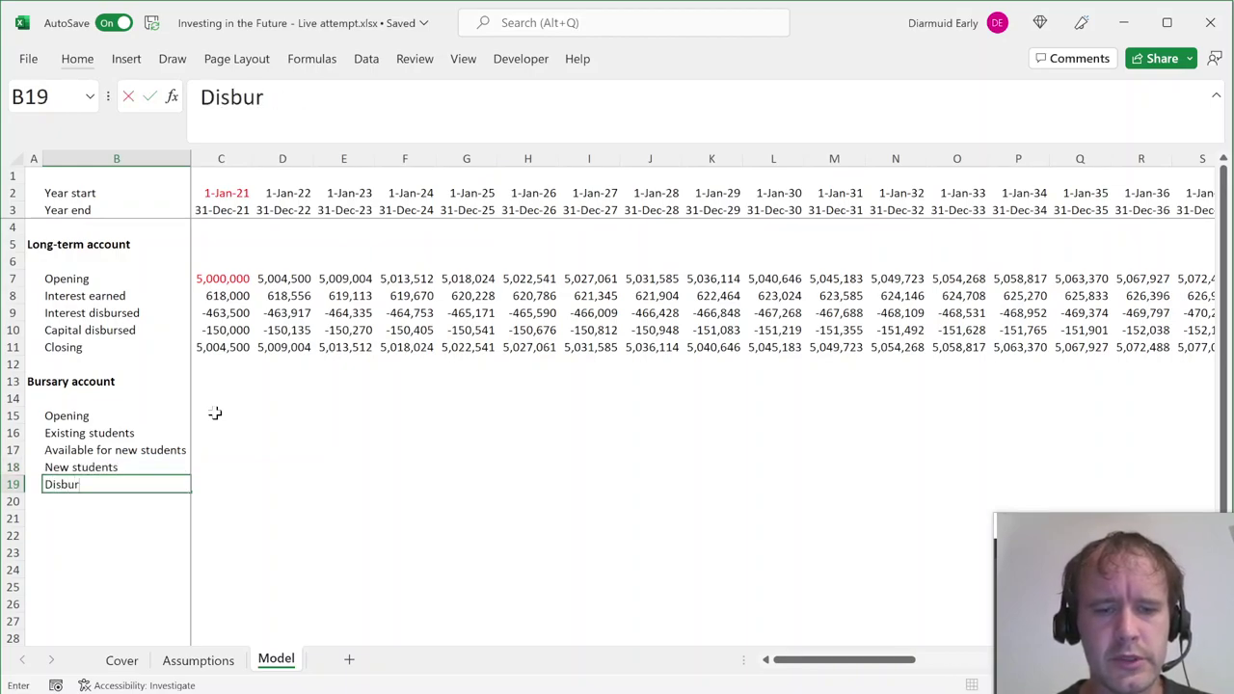
key(Return)
text(Closing)
key(Return)
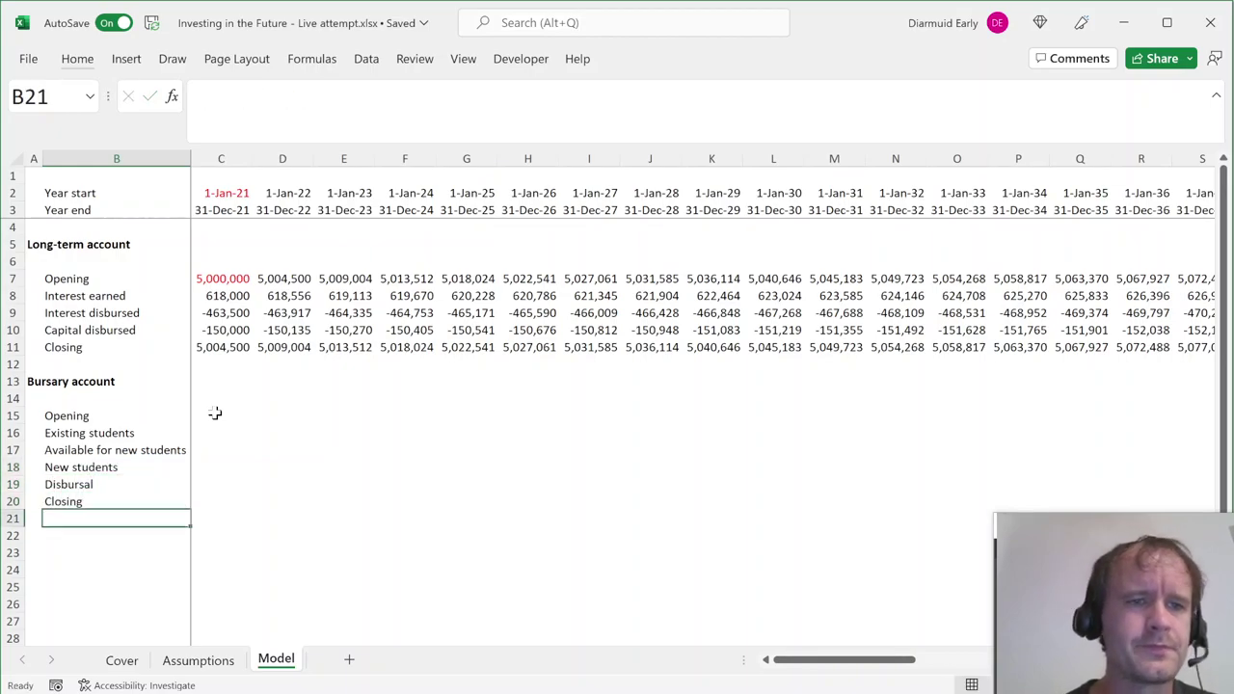
Copy the long-term account's first-year Opening cell C7 into the bursary Opening cell C15.
key(Right)
key(Up)
key(Up)
key(Up)
key(Up)
key(Up)
key(Up)
key(ctrl+Up)
key(ctrl+Up)
key(ctrl+c)
key(ctrl+Up)
key(ctrl+Down)
key(ctrl+Down)
key(Down)
key(Down)
key(Down)
key(Down)
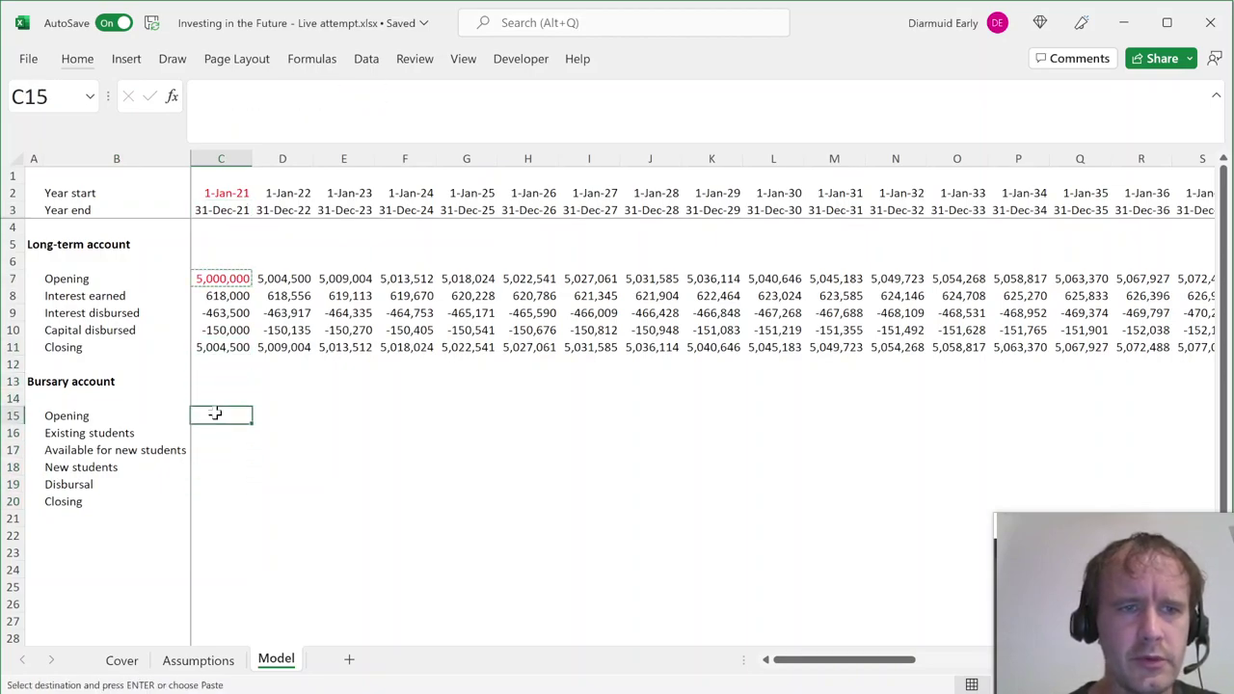
key(ctrl+v)
Paste only the formats of the long-term account block C7:AZ11 onto the bursary rows starting at C15.
key(ctrl+Up)
key(ctrl+Up)
key(ctrl+Up)
key(ctrl+Down)
key(ctrl+shift+Down)
key(ctrl+shift+Right)
key(ctrl+c)
key(ctrl+Down)
key(Down)
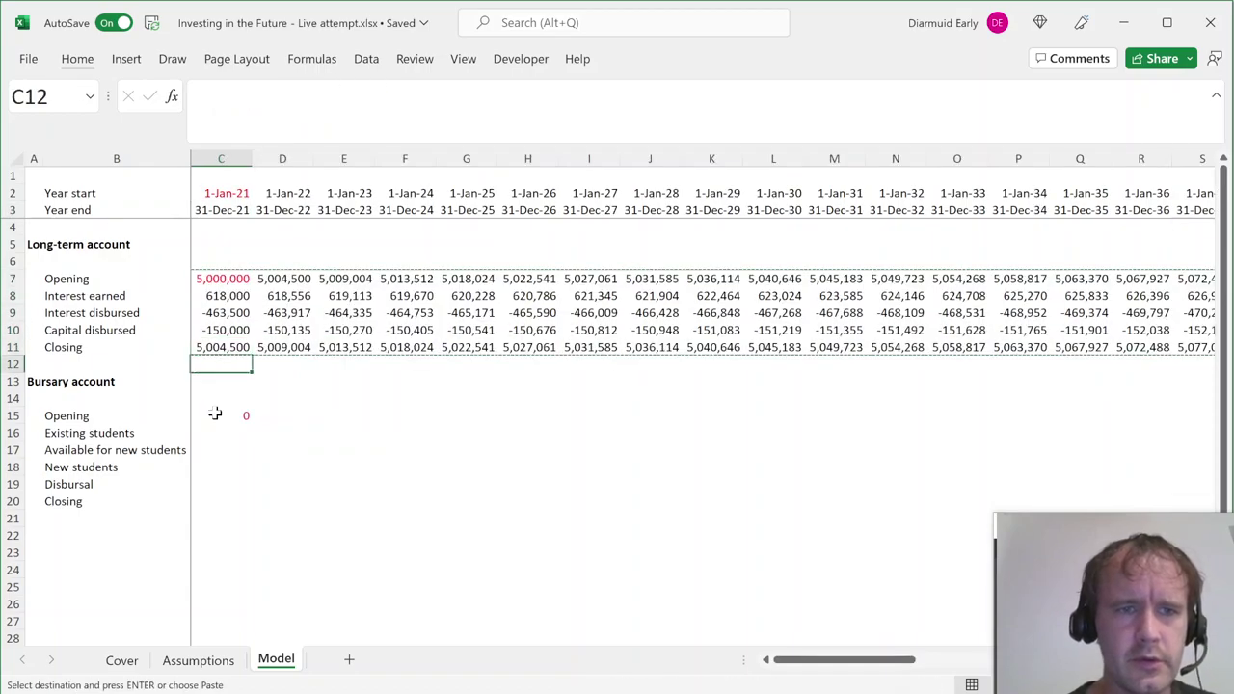
key(Down)
key(Down)
key(Down)
key(ctrl+alt+v)
key(t)
key(Return)
key(Down)
key(Down)
key(Down)
key(shift+Right)
key(ctrl+shift+Right)
key(ctrl+shift+Down)
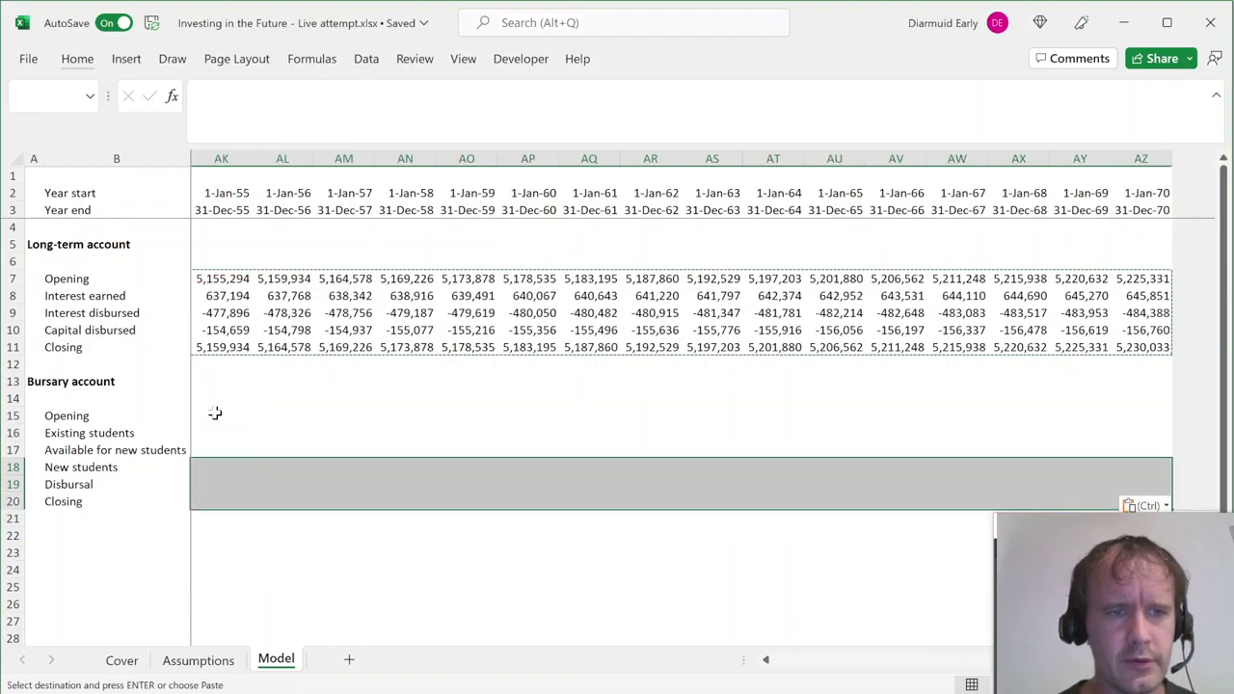
key(Escape)
Set the first-year bursary Opening balance in C15 to 0.
key(Up)
key(Up)
key(Up)
key(Left)
key(Right)
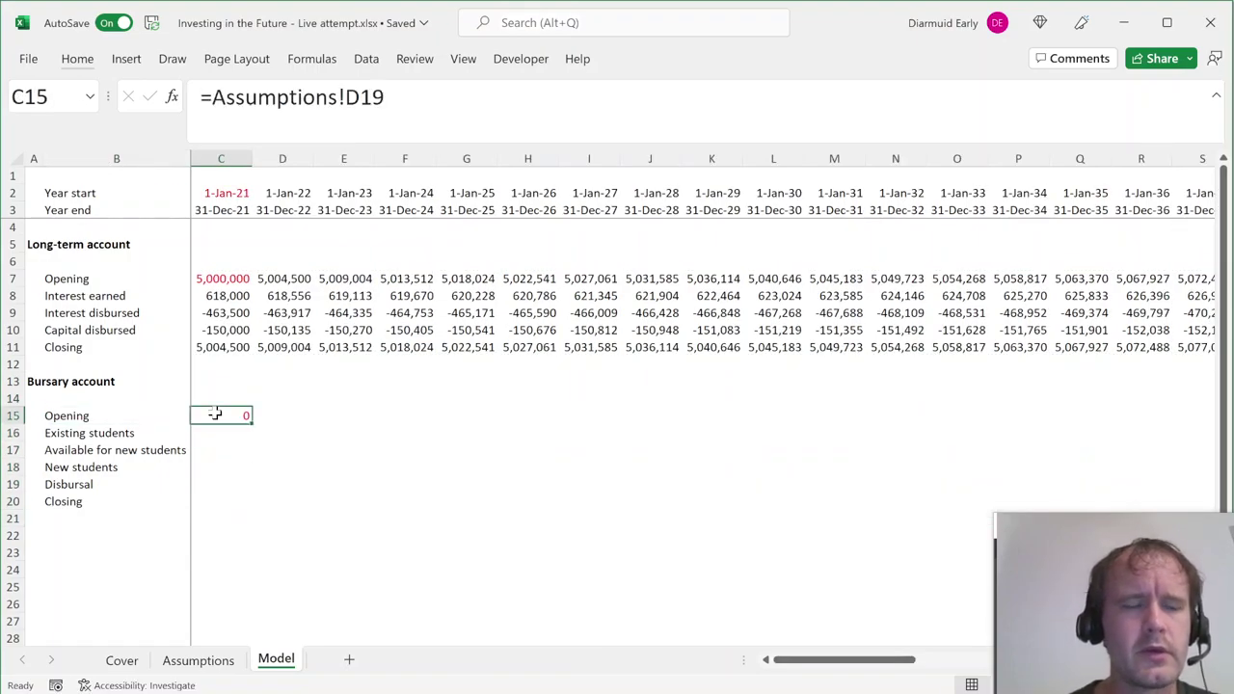
text(0)
key(Return)
key(Up)
key(Down)
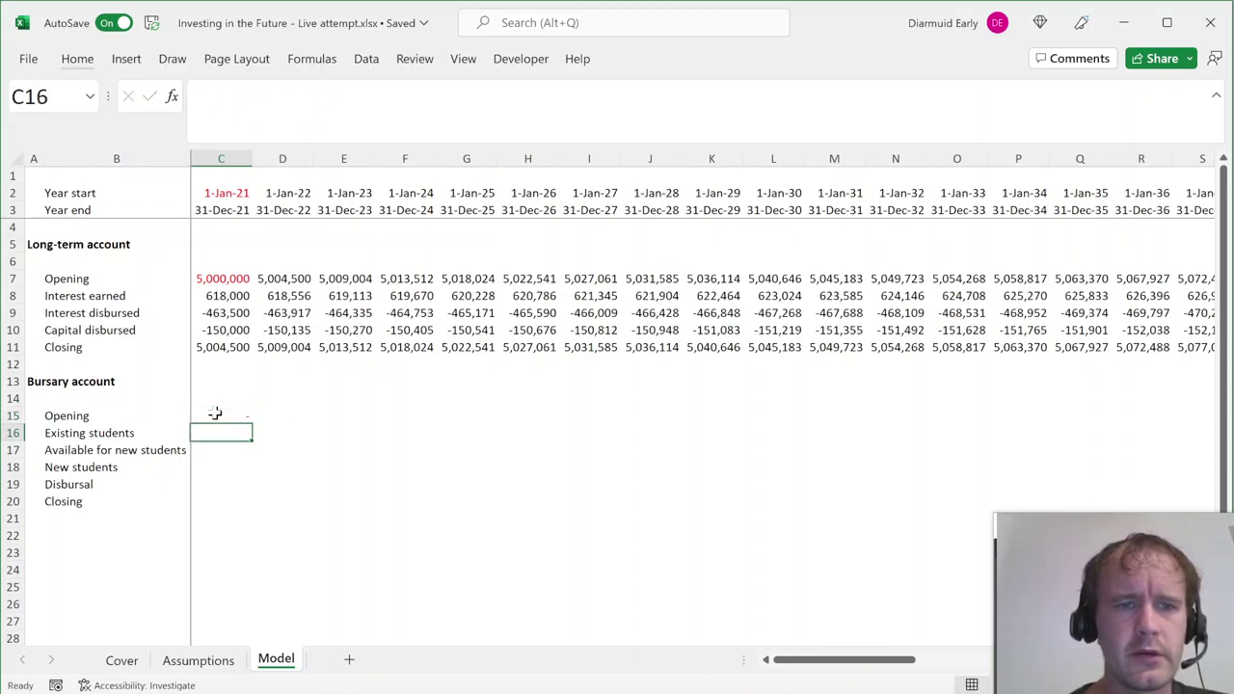
Enter a formula in C17 summing C15:C16 for the amount available for new students.
key(Down)
text(=s)
key(Tab)
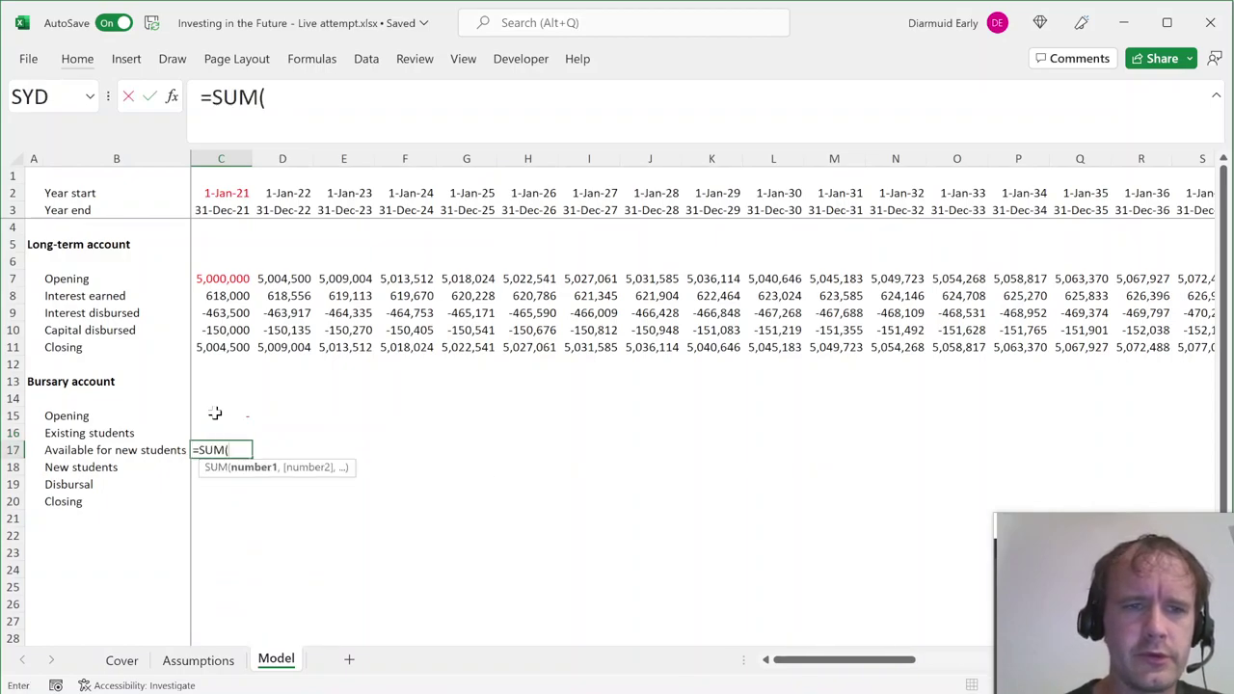
key(Up)
key(shift+Up)
key(Return)
Enter a formula in C20 summing C17:C19 for the bursary Closing balance.
key(Down)
key(Down)
text(=sum)
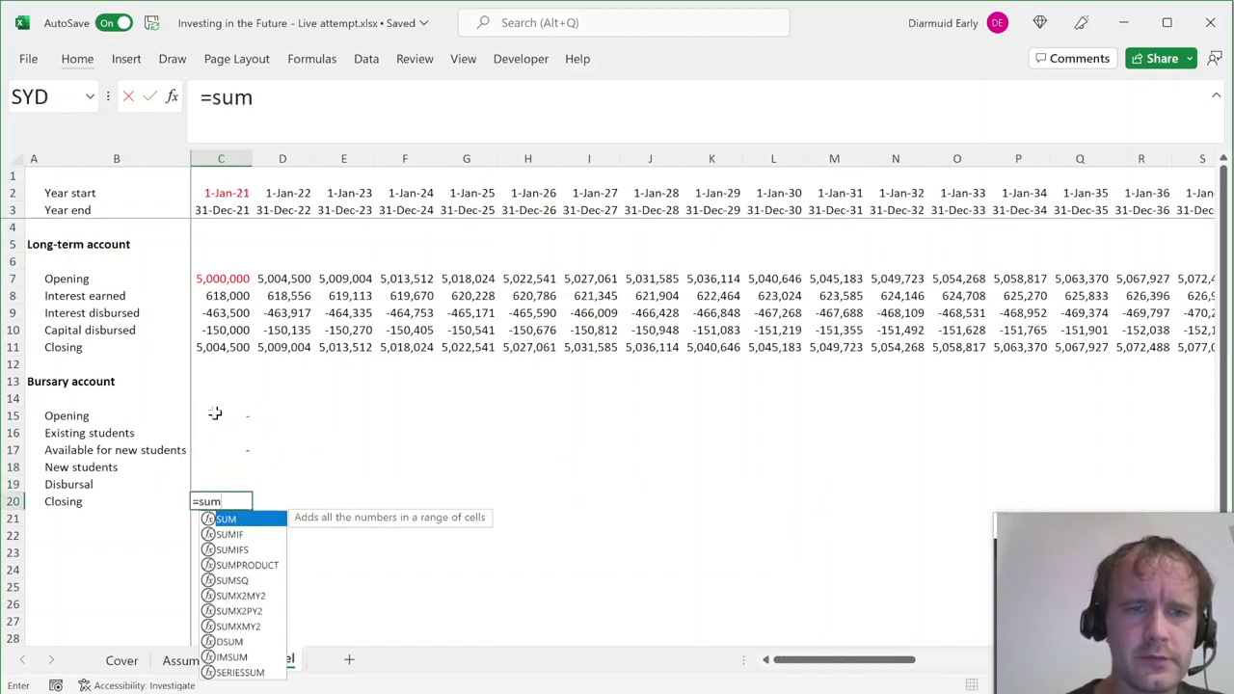
key(Tab)
key(Up)
key(shift+Up)
key(shift+Up)
key(Return)
Calculate the bursary Disbursal in C19 as the negative sum of the interest and capital disbursed in C9:C10.
key(Up)
key(Up)
text(=-su)
key(Tab)
key(ctrl+Up)
key(ctrl+Up)
key(ctrl+Up)
key(Up)
key(shift+Up)
key(Return)
Insert a blank row between Disbursal and Closing in the bursary account.
key(Up)
key(Left)
key(Up)
key(Left)
key(Up)
key(Right)
key(Up)
key(Down)
key(Down)
key(Down)
key(Down)
key(alt)
key(h)
key(i)
key(r)
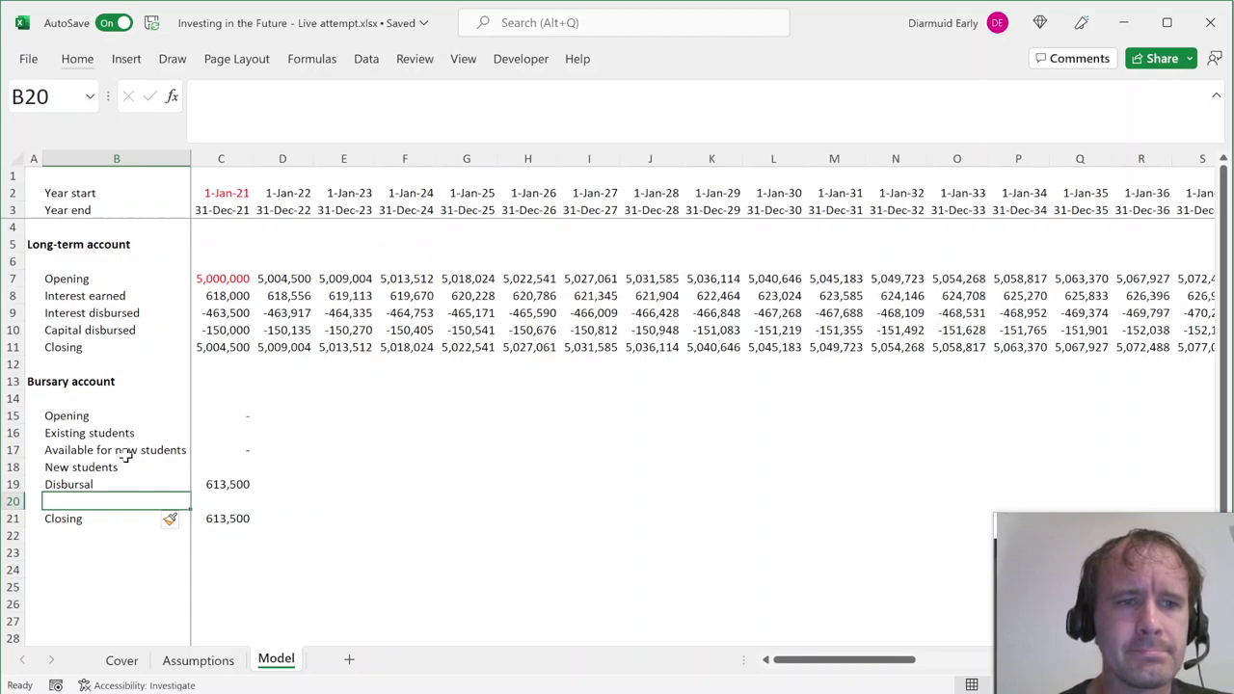
Insert a row above Disbursal and label it "Opening after payments" in B19.
click(93, 483)
key(alt+h)
key(i)
key(r)
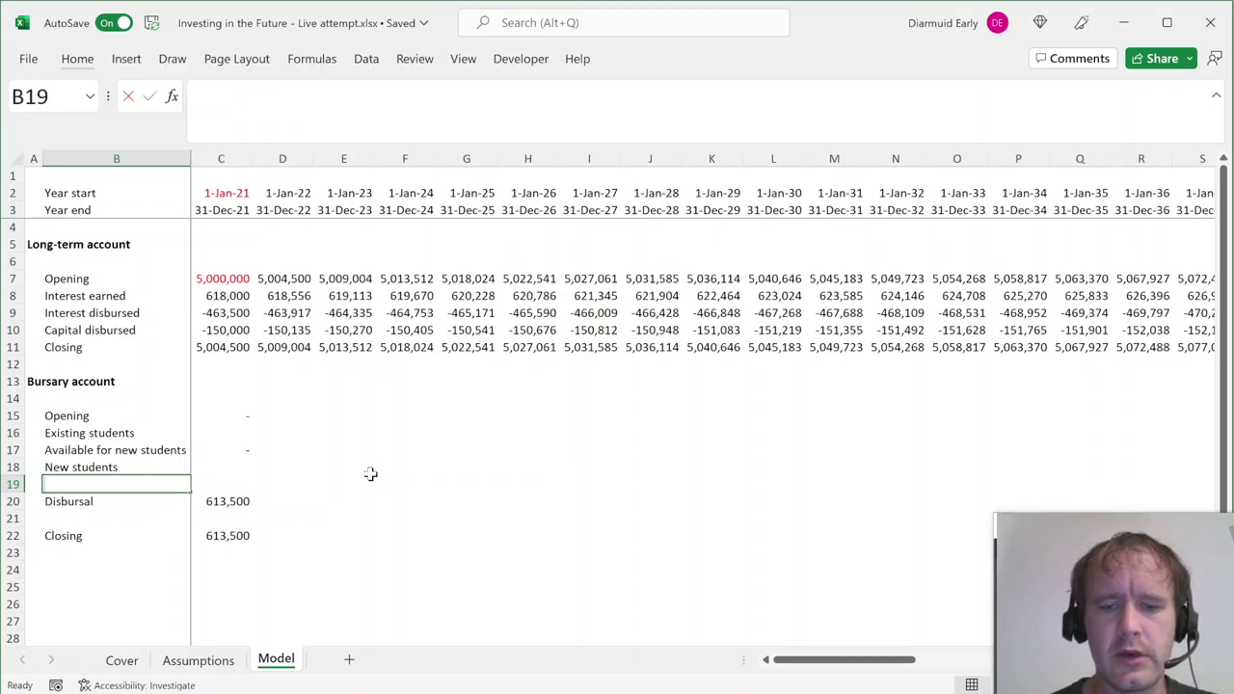
text(E)
key(BackSpace)
text(bala)
key(BackSpace)
key(BackSpace)
key(BackSpace)
key(BackSpace)
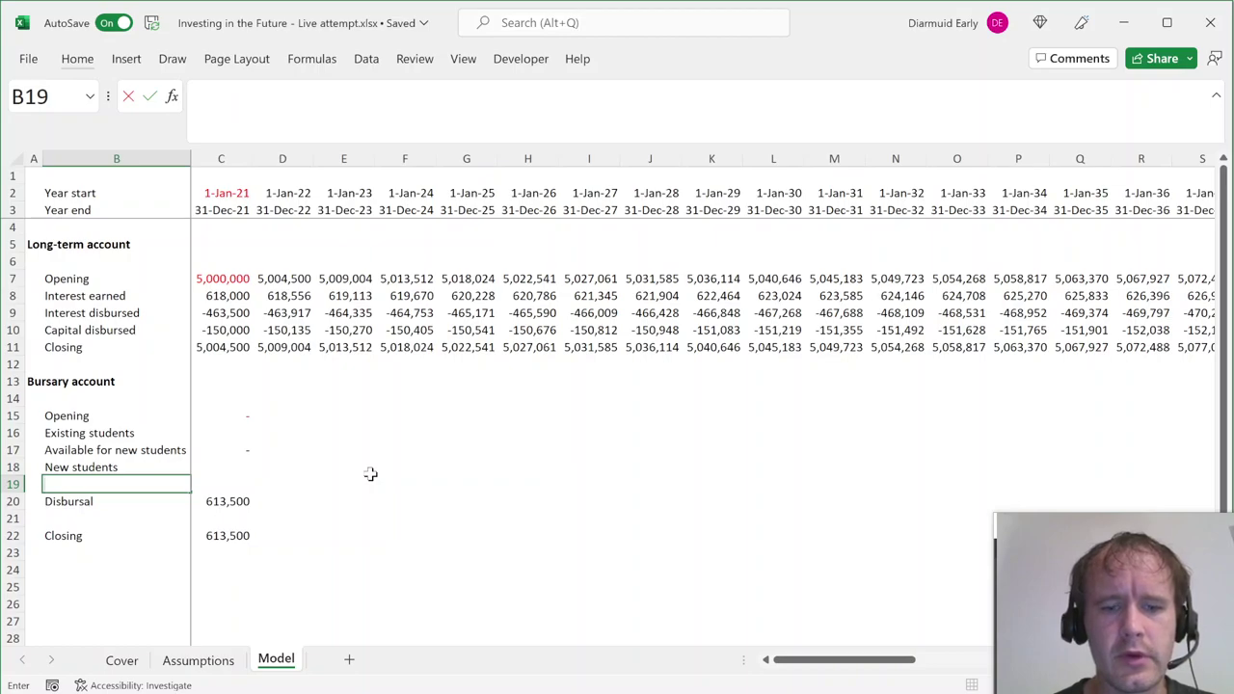
text(Opening after paymne)
key(BackSpace)
key(BackSpace)
text(ents)
key(Return)
Insert another row above Disbursal and label it "Interest" in B20.
key(alt+h)
text(irInterest)
key(Tab)
key(Return)
key(Return)
Delete the blank row between Disbursal and Closing.
key(shift+space)
key(alt+h)
key(d)
key(r)
Enter a formula in C19 summing C17:C18 for the first-year Opening after payments.
key(Right)
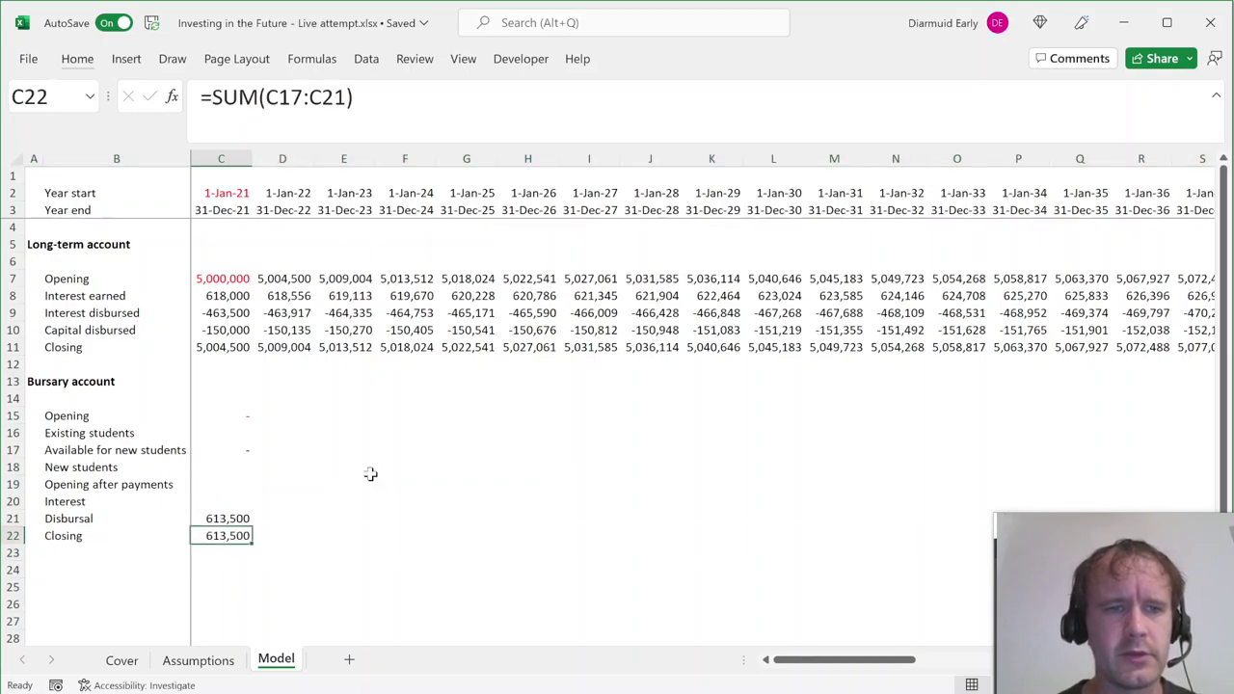
key(Up)
key(Up)
key(Up)
text(=sum)
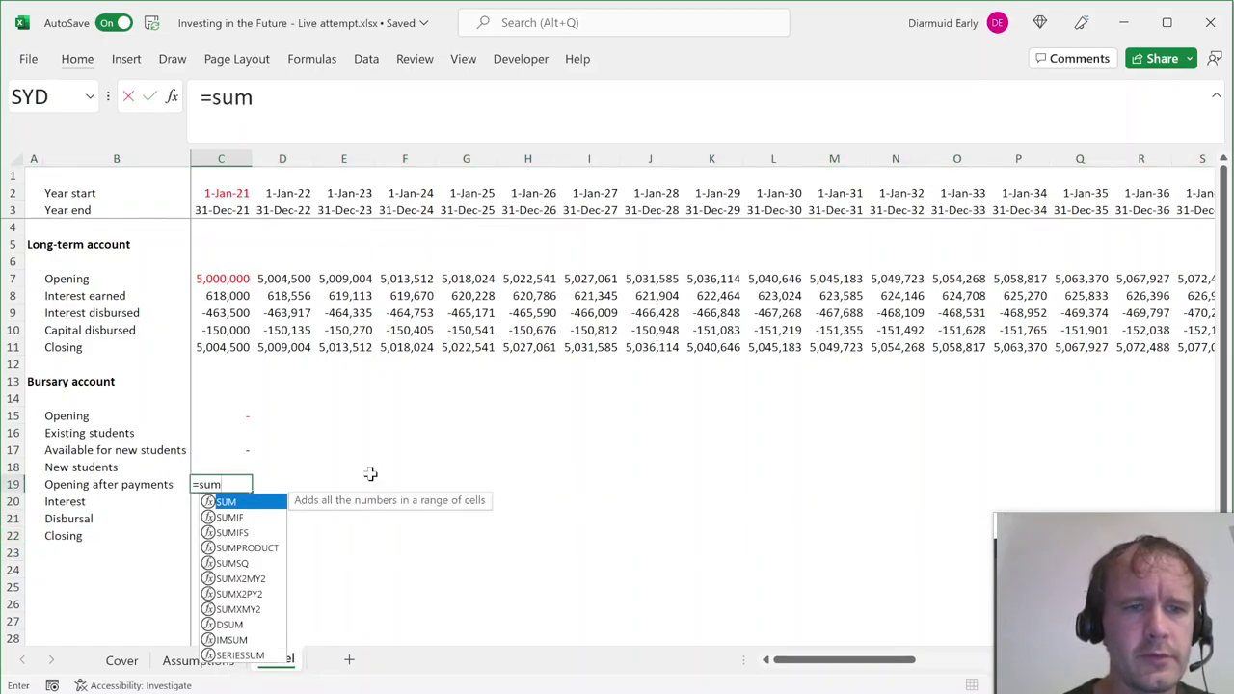
key(Tab)
key(Up)
key(shift+Up)
key(Return)
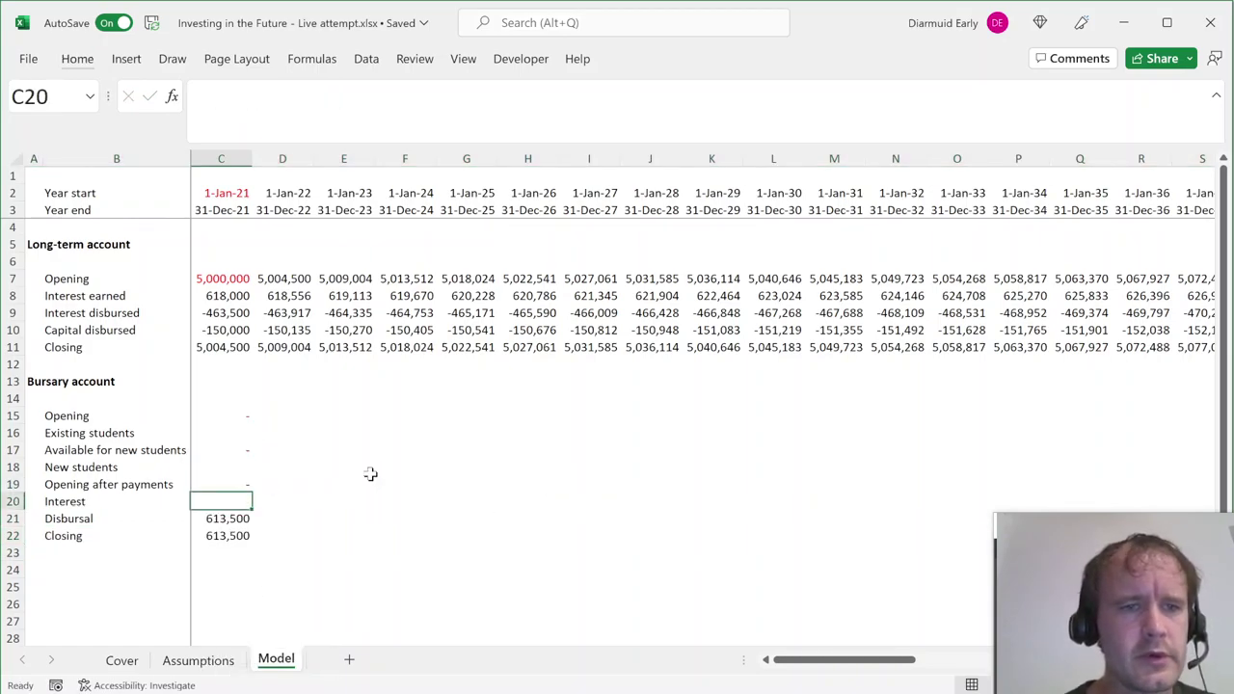
Calculate Interest in C20 as C19 times the bursary effective rate, with an absolute reference to Assumptions!$D$26.
text(=)
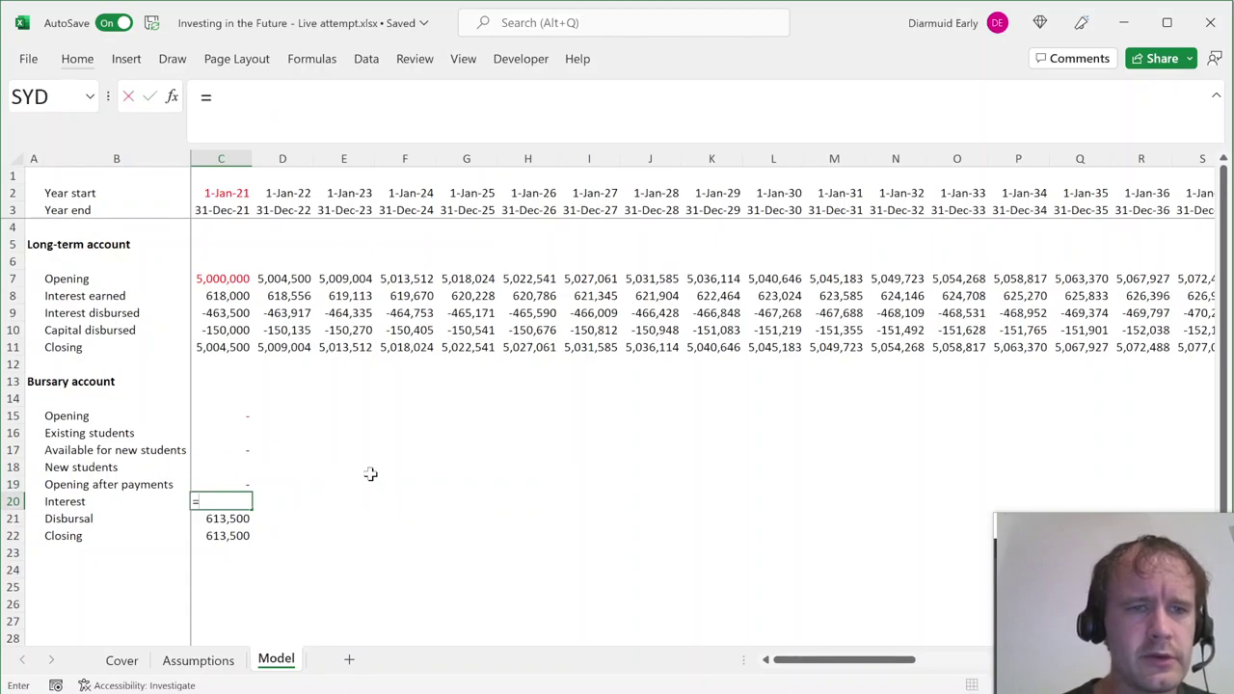
key(Up)
text(*)
key(ctrl+Page_Up)
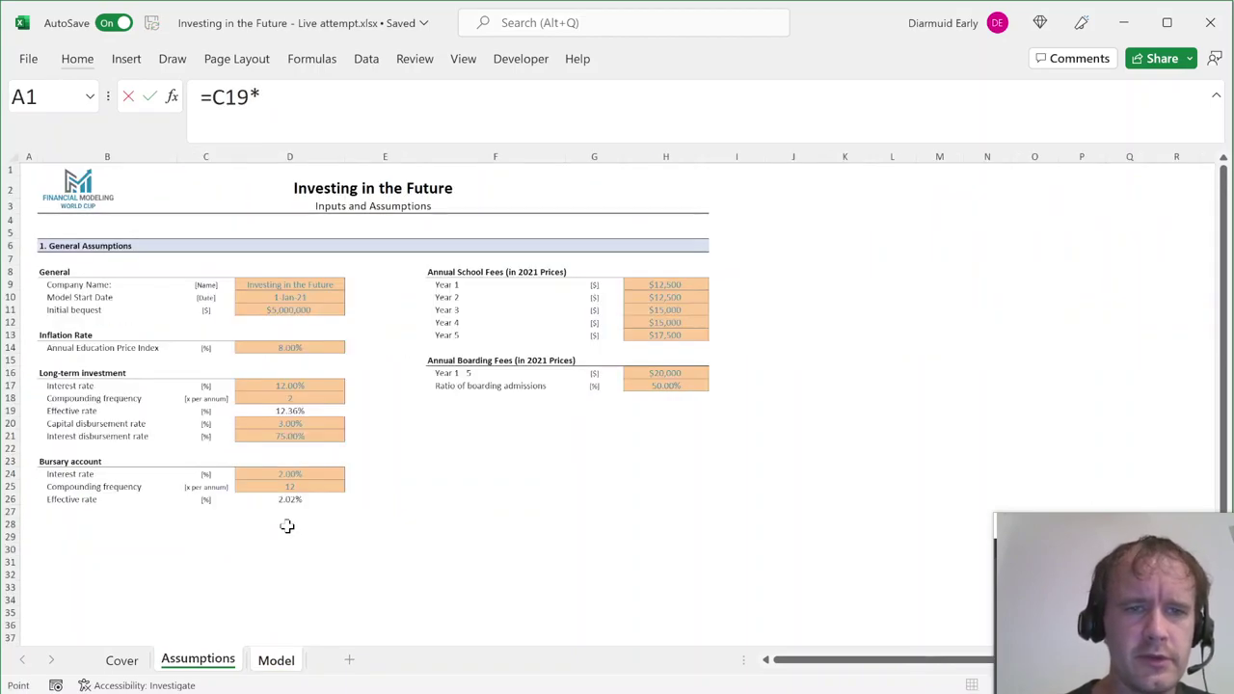
click(288, 500)
key(F4)
key(ctrl+Page_Down)
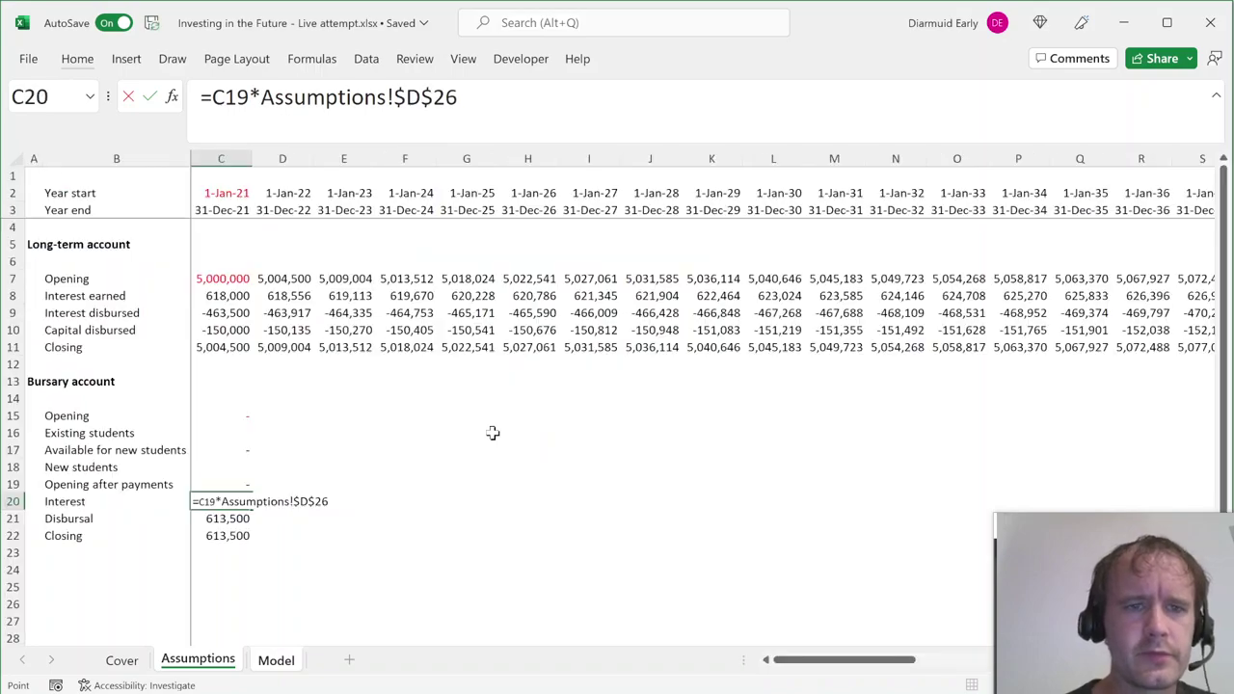
key(Return)
Change the first-year bursary Closing formula in C22 to sum C19:C21.
key(Down)
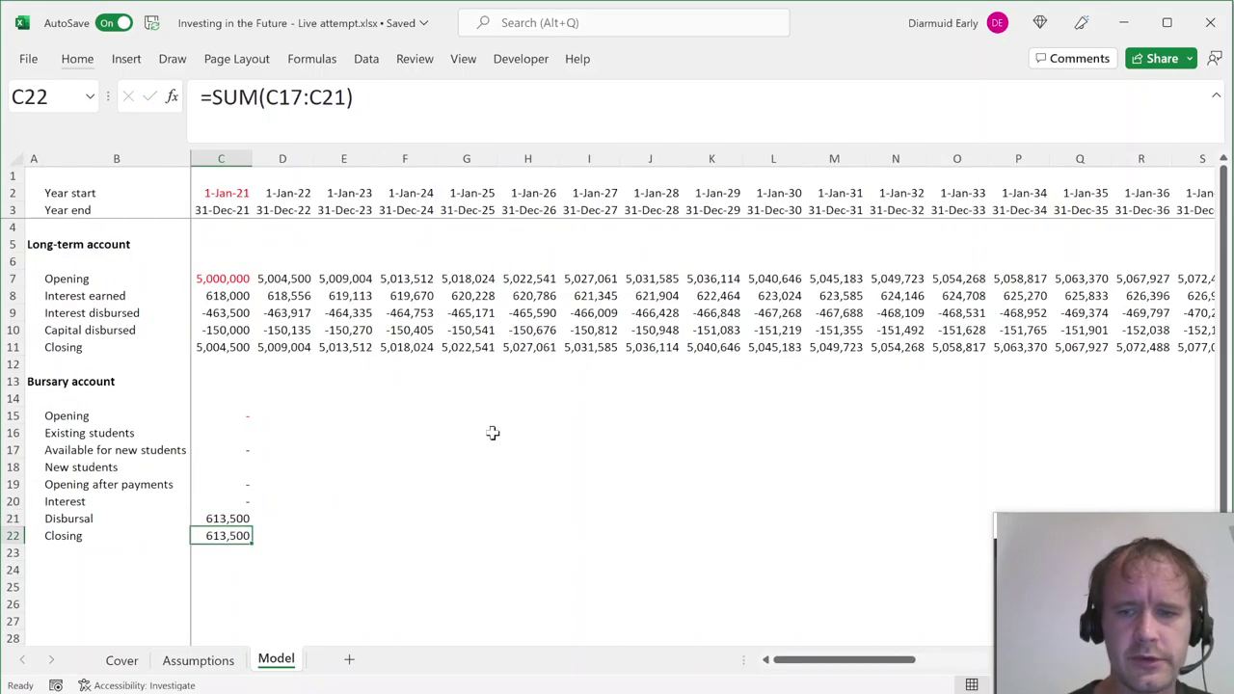
text(=SUM()
key(Up)
key(shift+Up)
key(shift+Up)
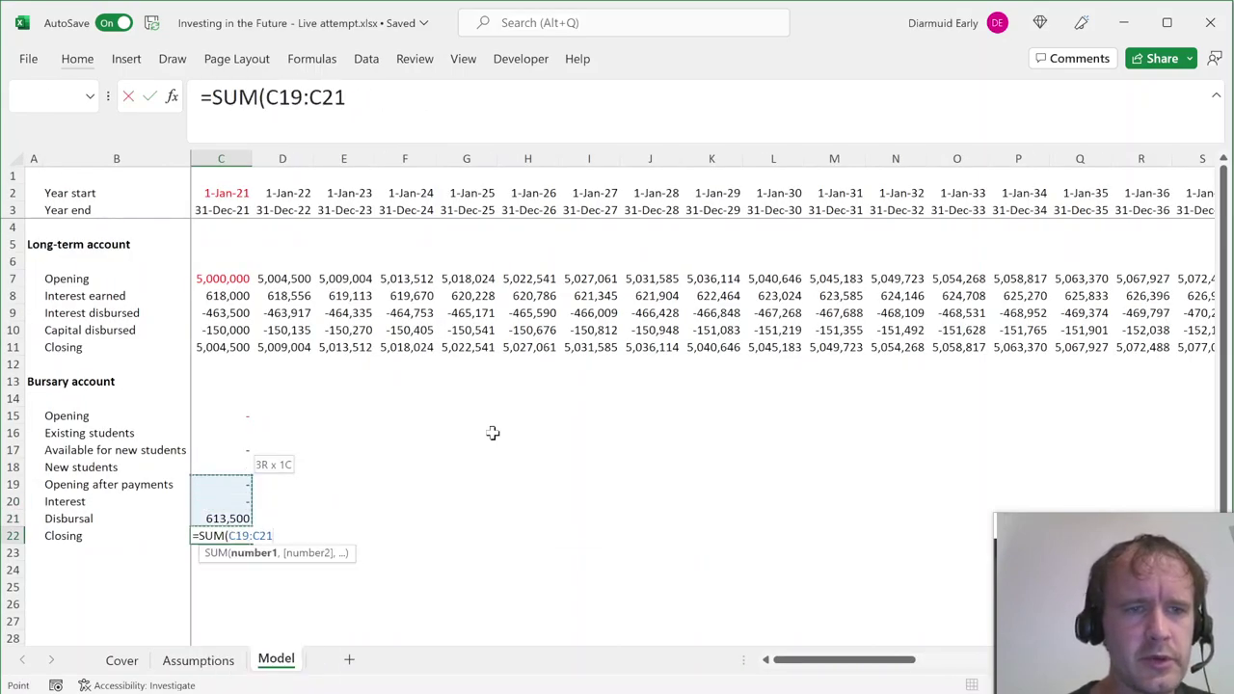
key(Return)
Link the second-year bursary Opening in D15 to the first-year Closing in C22.
key(Up)
key(Up)
key(Up)
key(Up)
key(Up)
key(Up)
key(Right)
key(Up)
key(Up)
text(=)
key(Left)
key(Down)
key(Down)
key(Down)
key(Down)
key(Down)
key(Down)
key(Down)
key(Return)
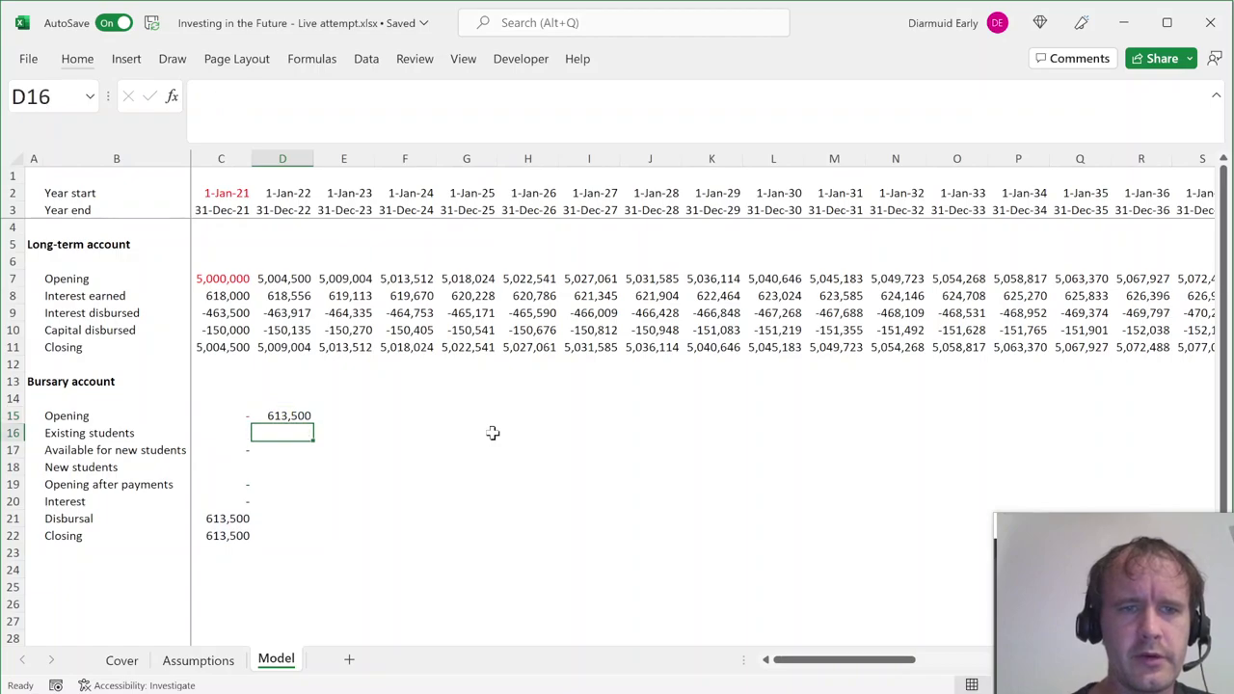
Copy the first-year bursary formulas into D16:D22, and fill D15:D22 across the timeline to column AZ.
key(shift+Down)
key(shift+Down)
key(shift+Down)
key(shift+Down)
key(shift+Down)
key(shift+Down)
key(ctrl+r)
key(Up)
key(shift+Down)
key(shift+Down)
key(shift+Down)
key(shift+Down)
key(shift+Down)
key(shift+Down)
key(shift+Down)
key(ctrl+shift+Right)
key(ctrl+r)
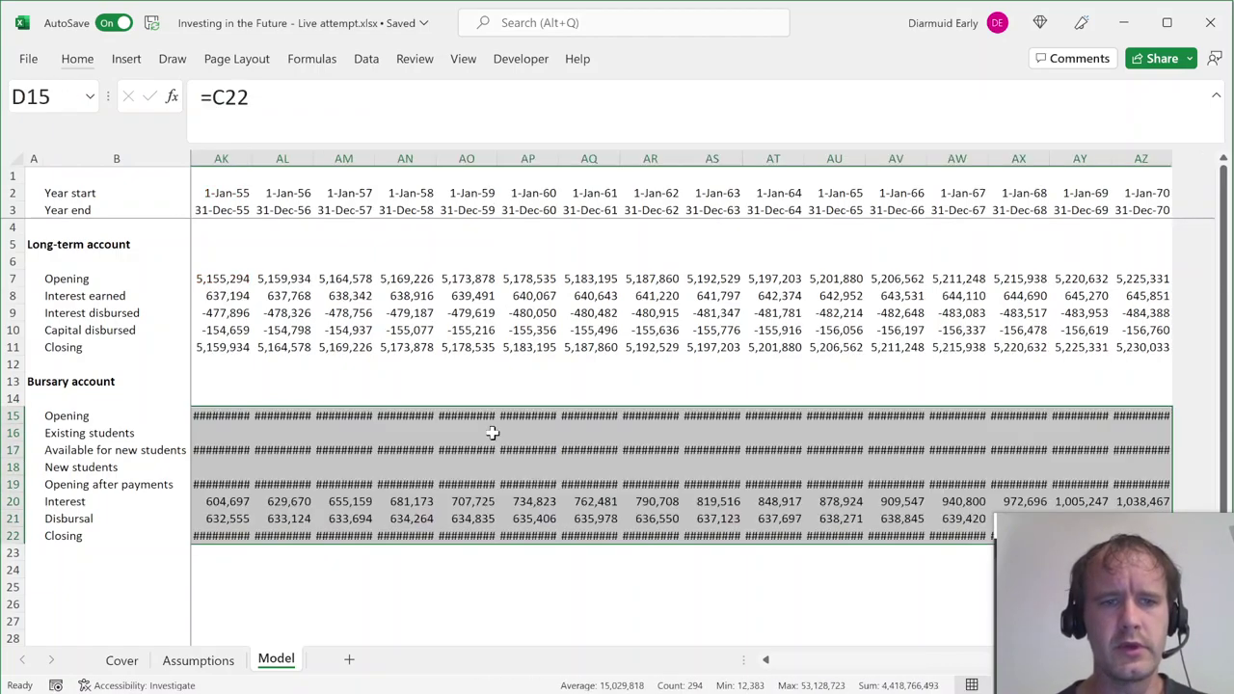
Enter 0 in C16 as the first-year Existing students amount.
key(Left)
key(Right)
key(Down)
key(Down)
key(Left)
key(Down)
key(Left)
key(Up)
key(Right)
key(Left)
key(Down)
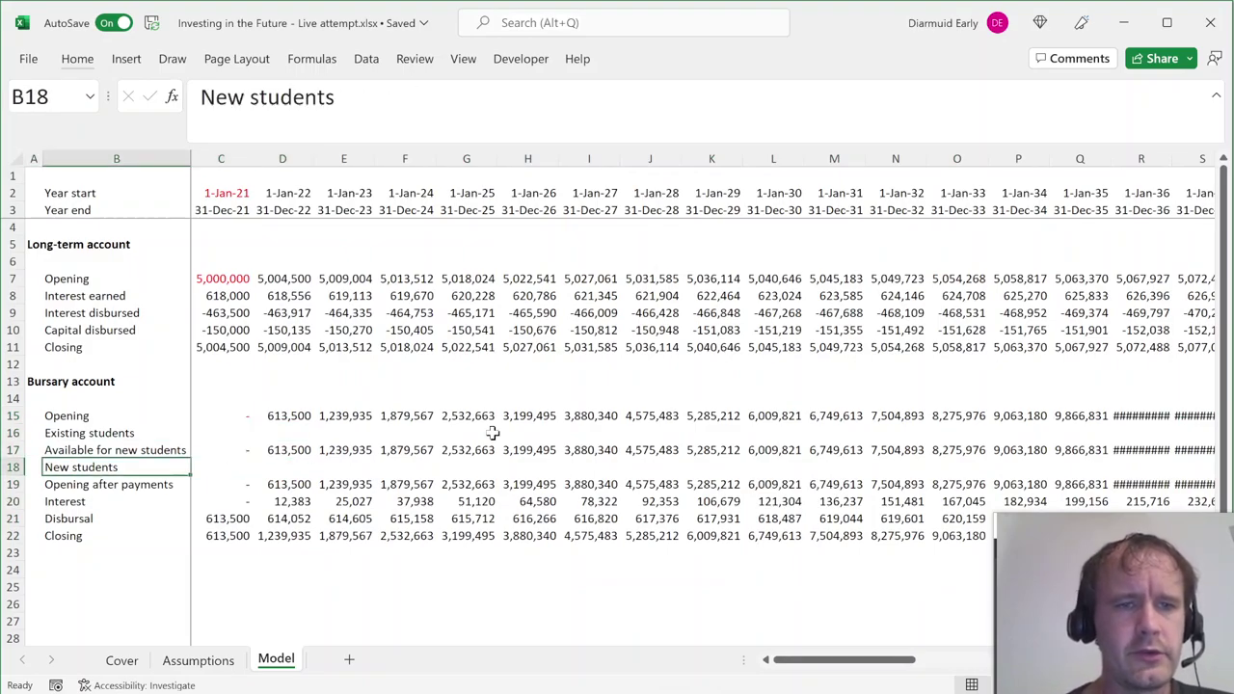
key(Down)
key(Down)
key(Down)
key(Down)
key(Up)
key(Right)
key(Up)
key(Up)
key(Up)
key(Up)
key(Up)
key(Up)
key(Down)
text(0)
key(Up)
key(Down)
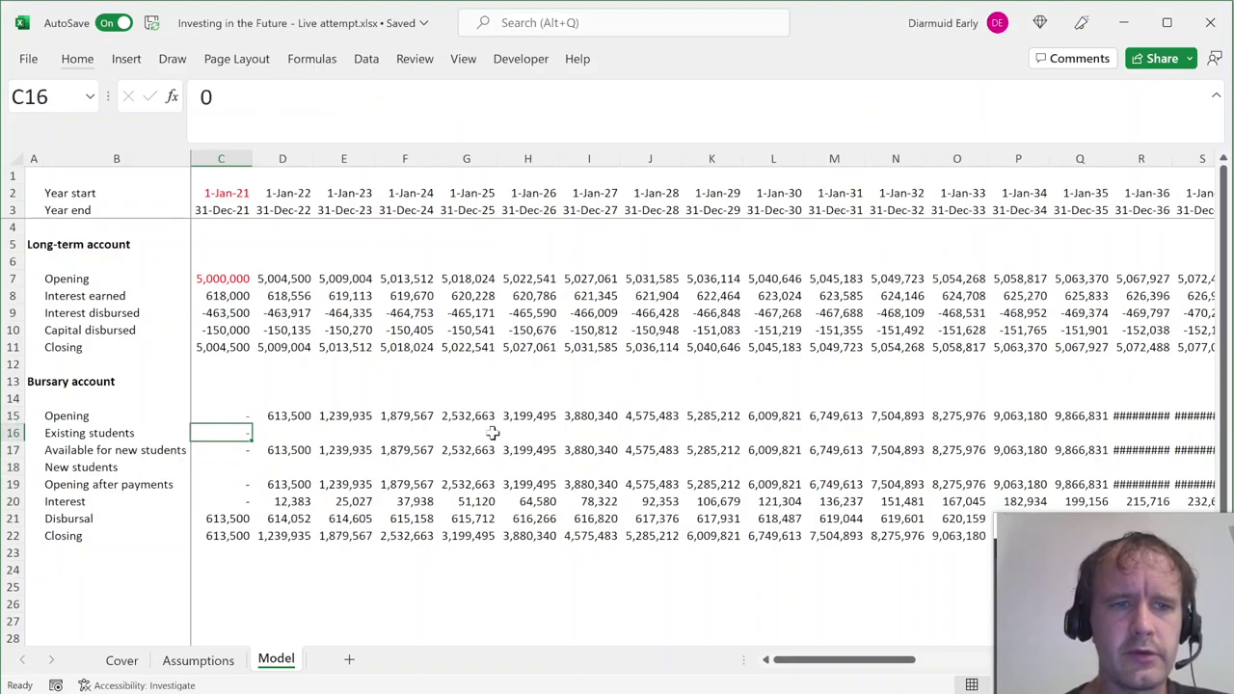
Examine the Existing students, New students and Available for new students rows of the bursary account.
key(ctrl+shift+Right)
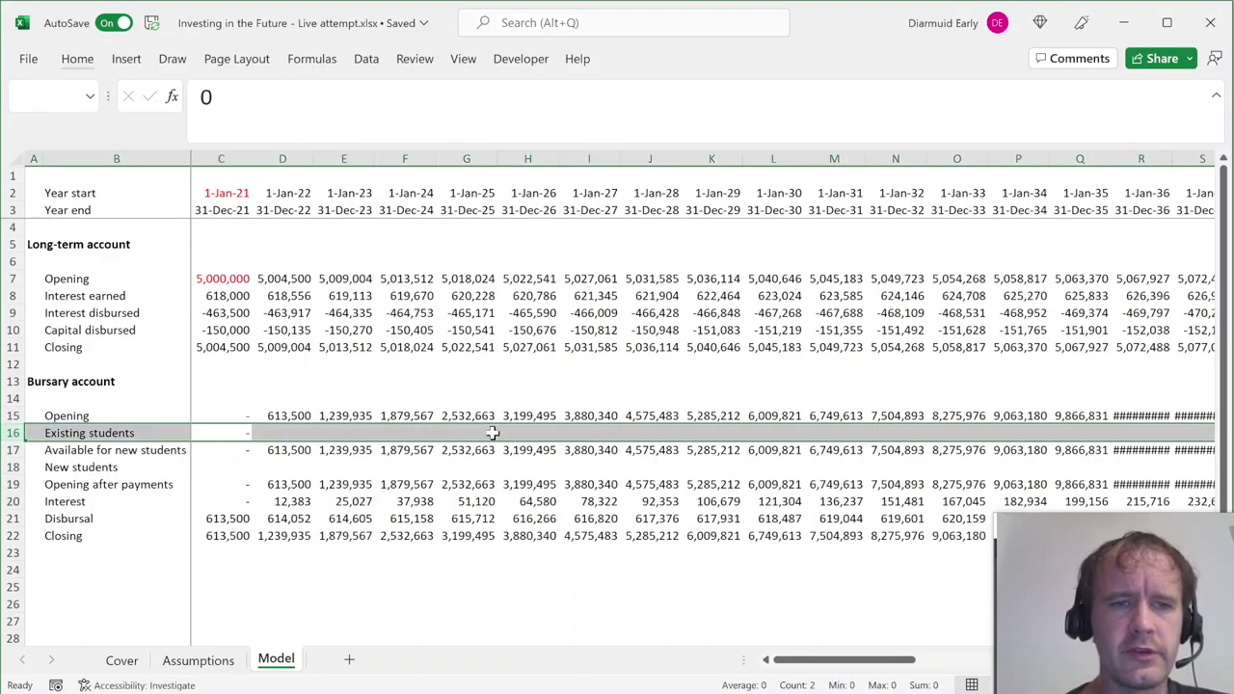
key(Down)
key(Down)
key(ctrl+shift+Right)
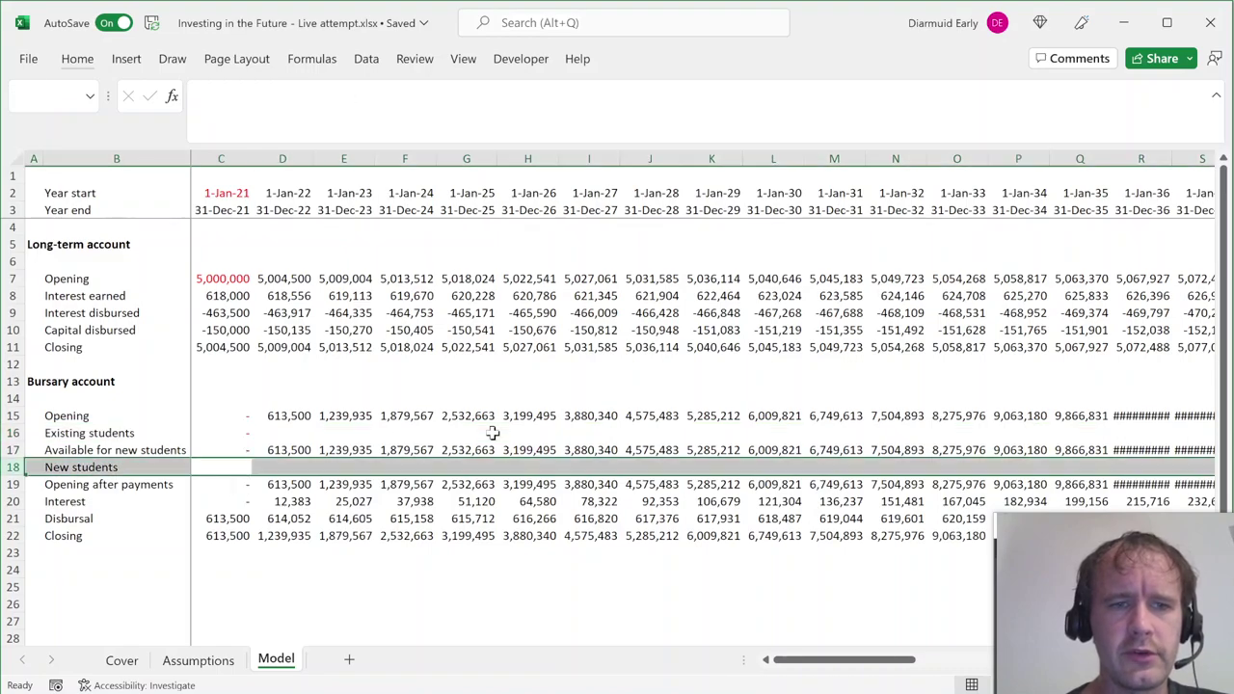
key(Left)
key(Right)
key(Up)
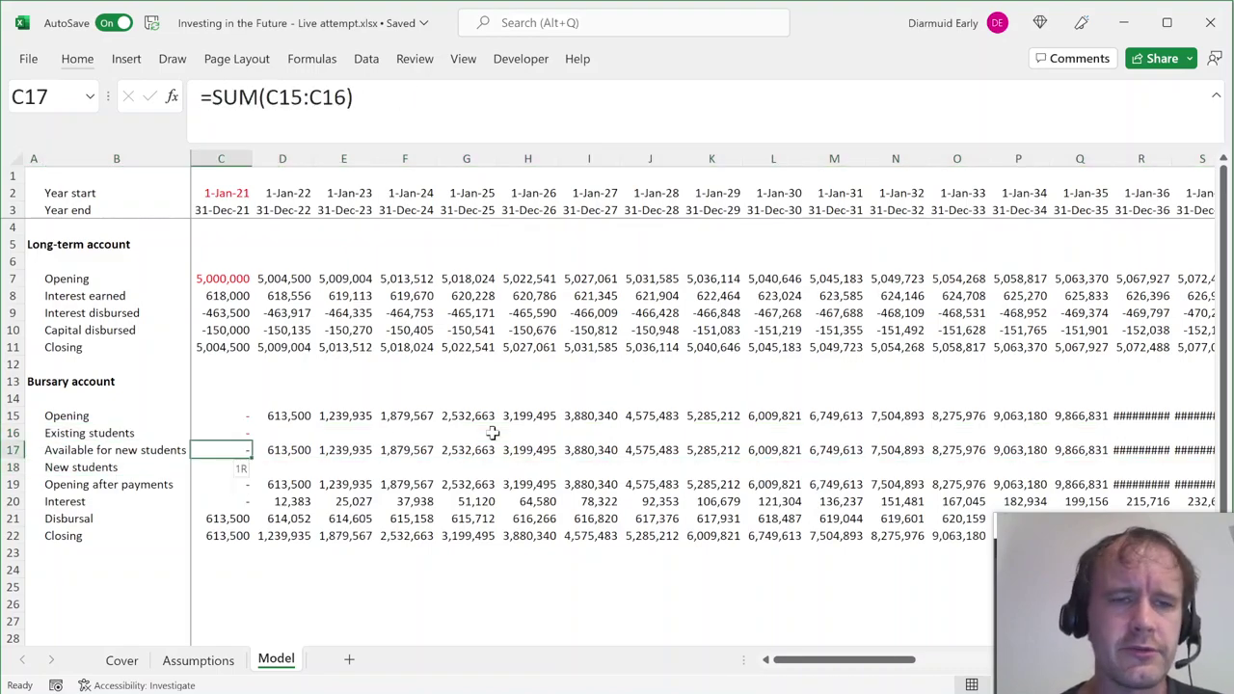
key(ctrl+shift+Right)
key(Up)
key(Up)
key(Up)
key(Up)
key(Up)
key(Up)
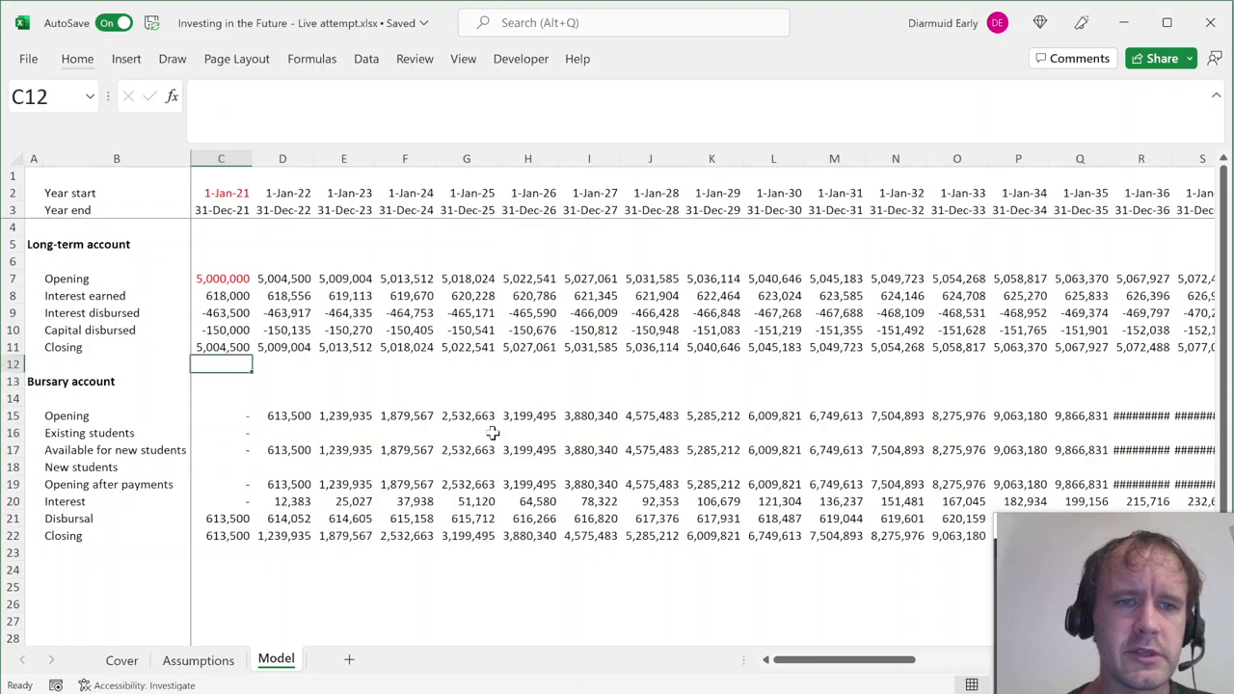
Add the section heading "Education costs" in A24 and the row label "EPI" in B26.
key(ctrl+shift+Up)
key(Left)
key(Down)
key(Down)
key(Down)
key(Down)
key(ctrl+Down)
key(Down)
key(Down)
key(Left)
text(Students)
key(Escape)
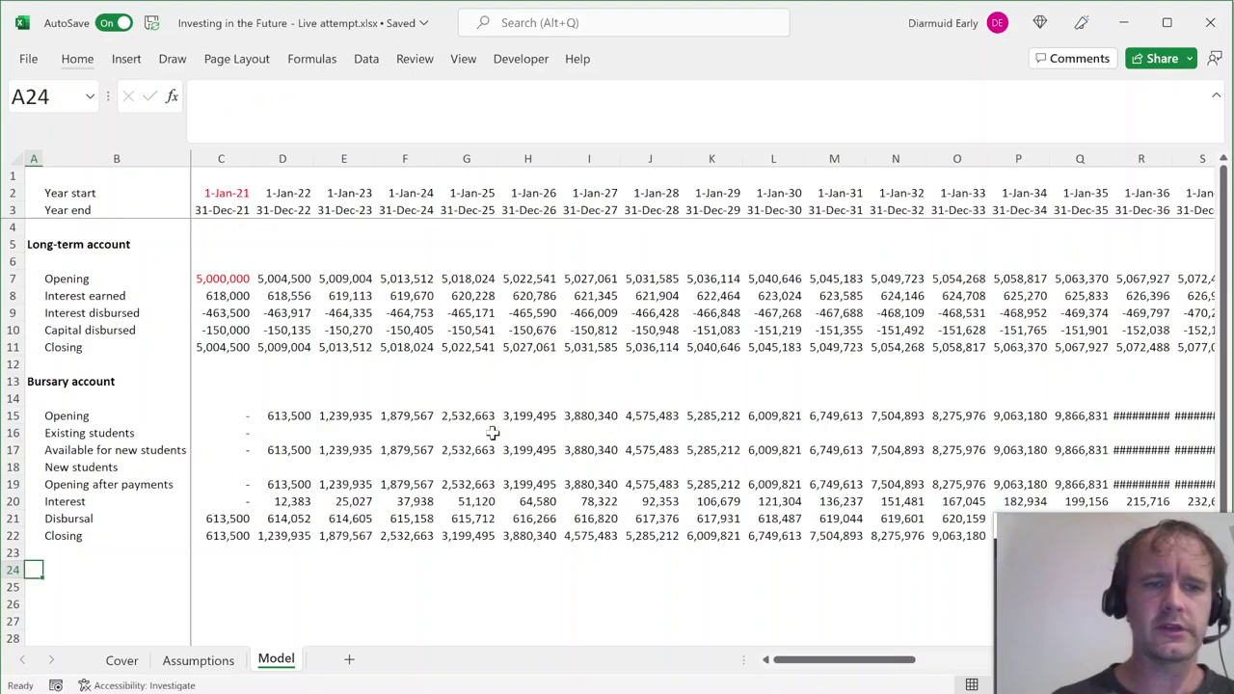
text(Education costs)
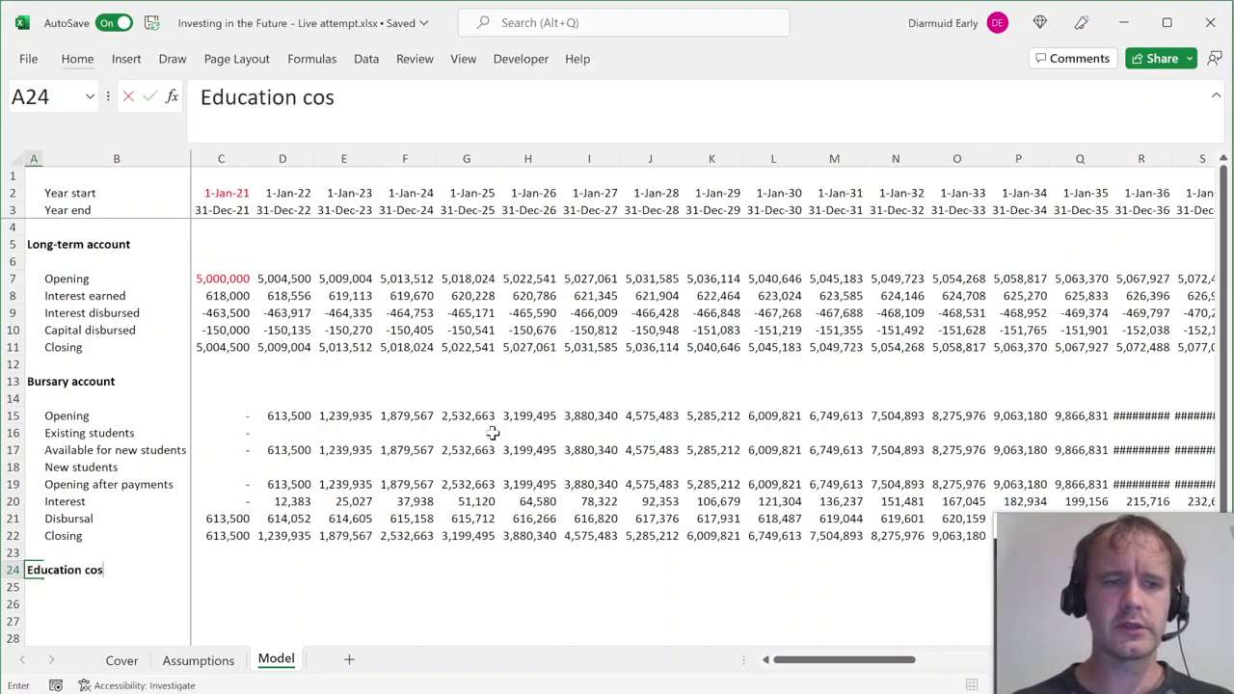
key(Return)
key(Down)
key(Right)
text(EPI)
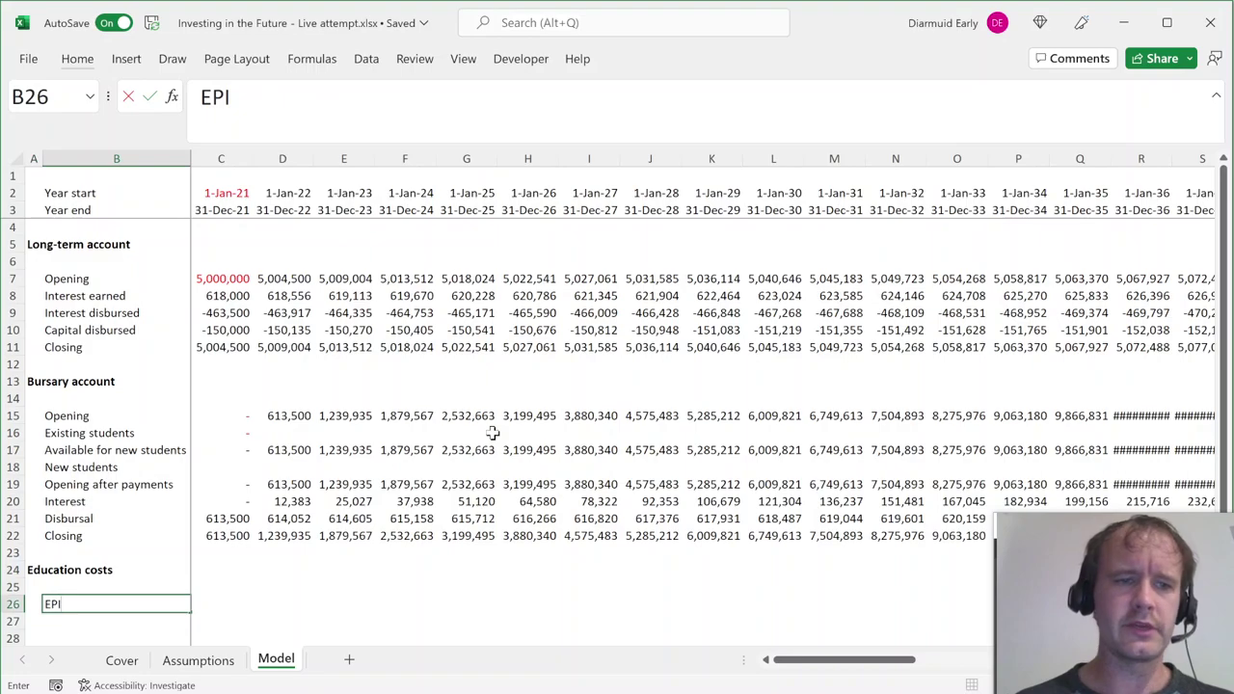
Copy the red input formatting from C7 to C26 and set the first-year EPI to 1, shown with two decimals.
key(Tab)
key(ctrl+Up)
key(ctrl+Up)
key(ctrl+Up)
key(ctrl+Up)
key(ctrl+Up)
key(ctrl+Up)
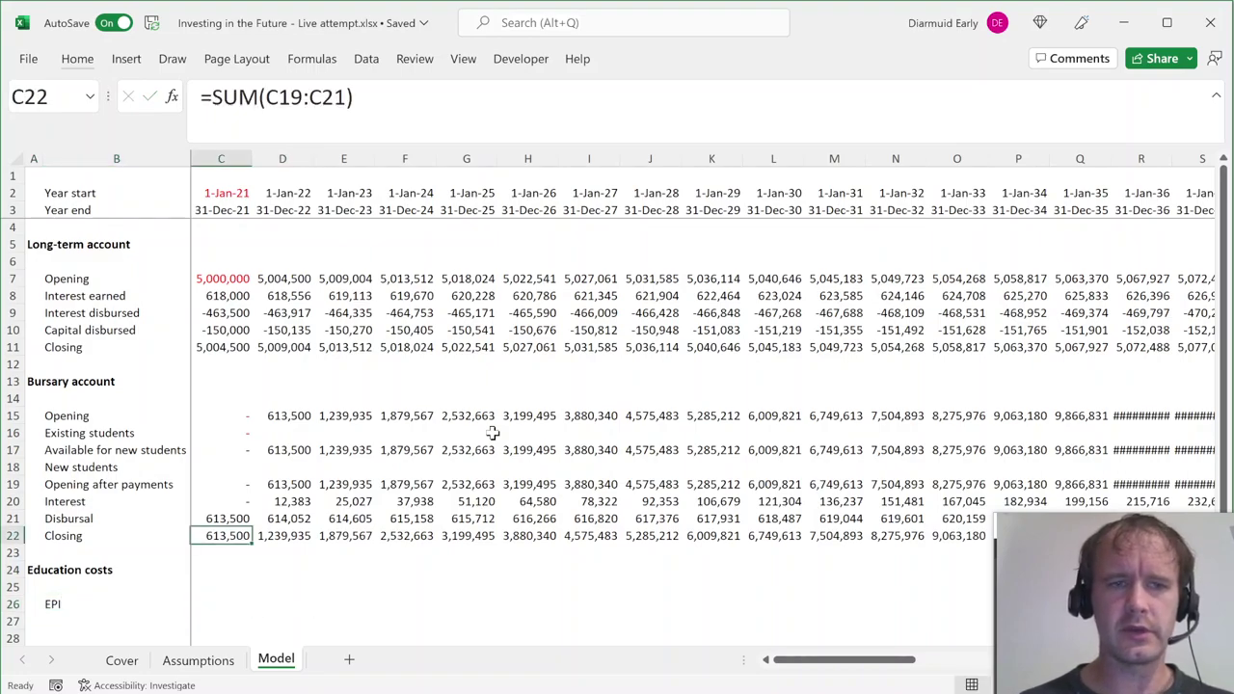
key(ctrl+c)
key(ctrl+Down)
key(ctrl+Down)
key(ctrl+Down)
key(Down)
key(Down)
key(Down)
key(Down)
key(Down)
key(Down)
key(Down)
key(Down)
key(Down)
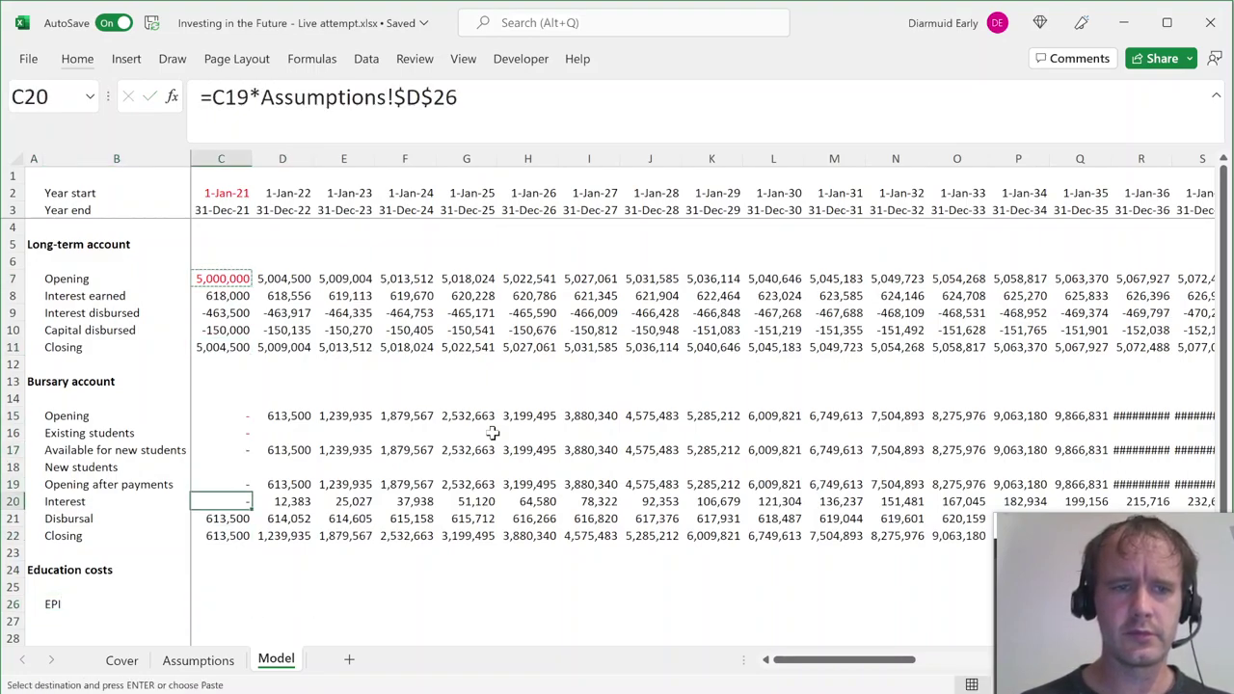
text(1)
key(Return)
key(Up)
key(Right)
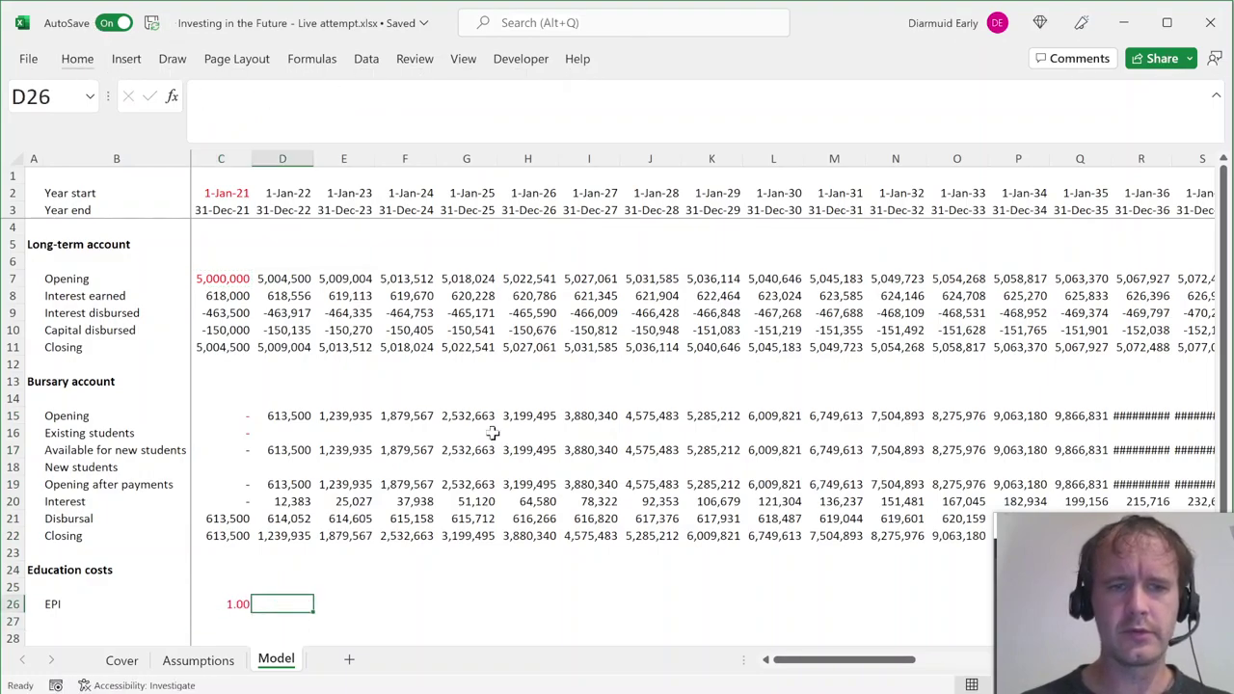
Calculate EPI in D26 as C26 times one plus the annual Education Price Index, with an absolute reference to Assumptions!$D$14.
text(=)
key(Left)
text(*(1)
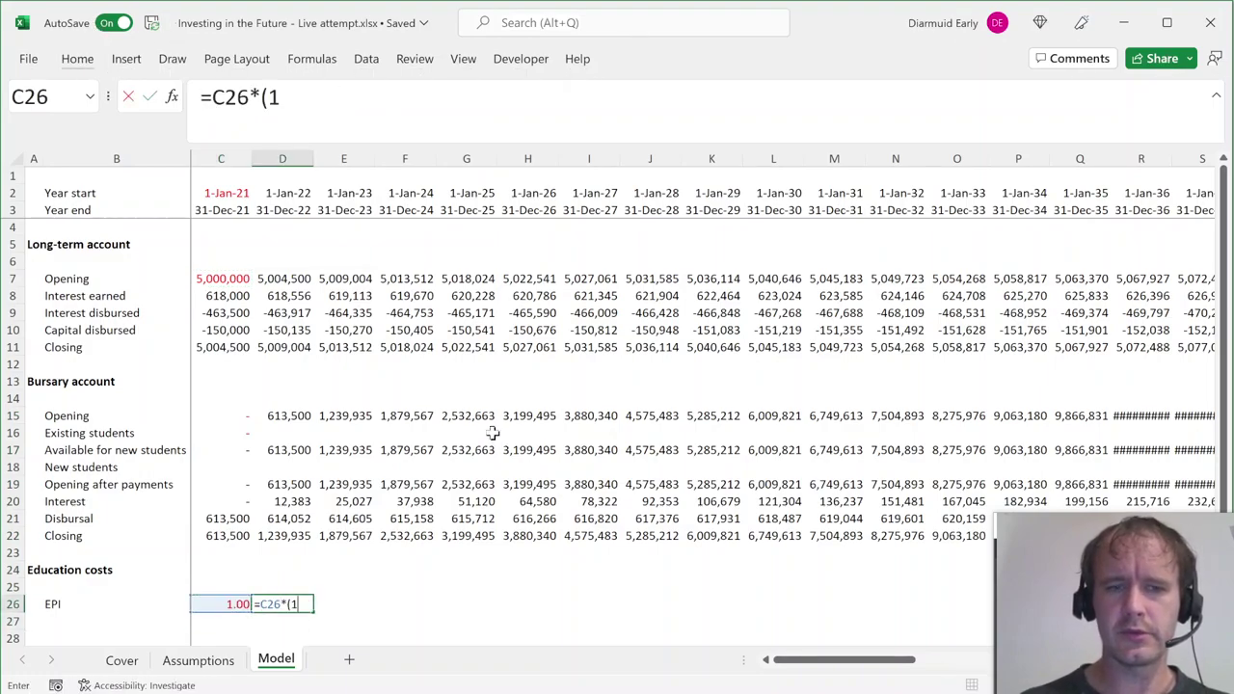
key(ctrl+Page_Up)
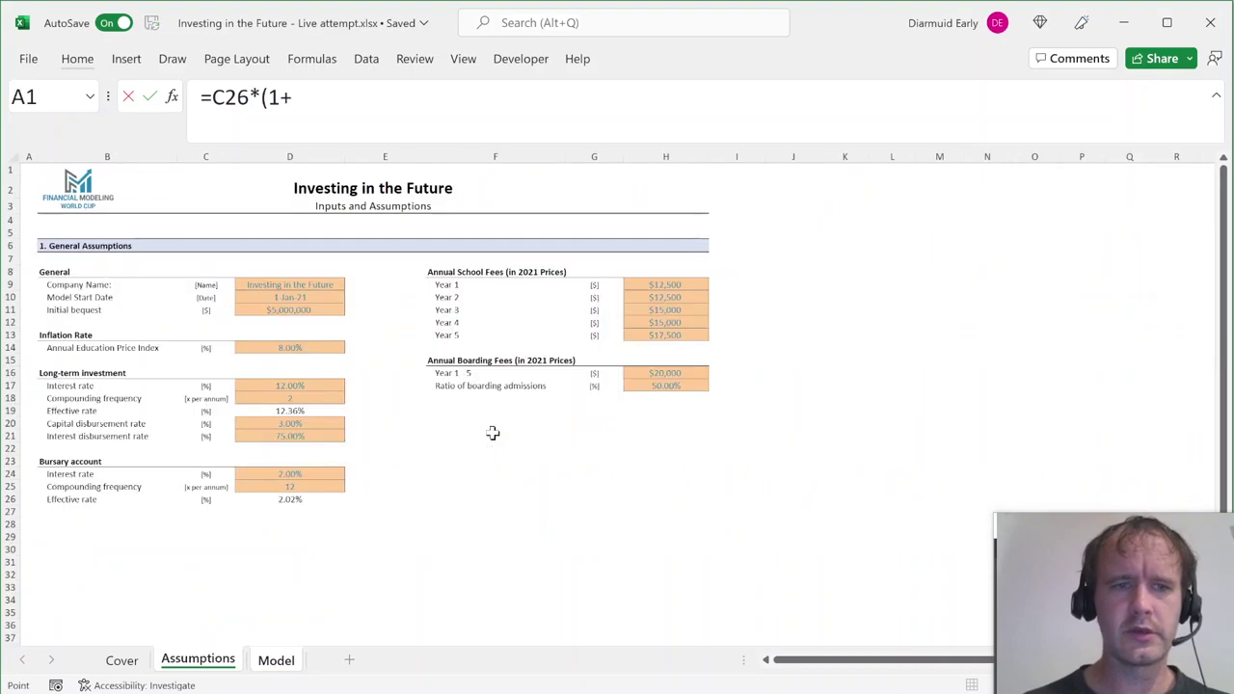
click(334, 348)
key(F4)
text())
key(Return)
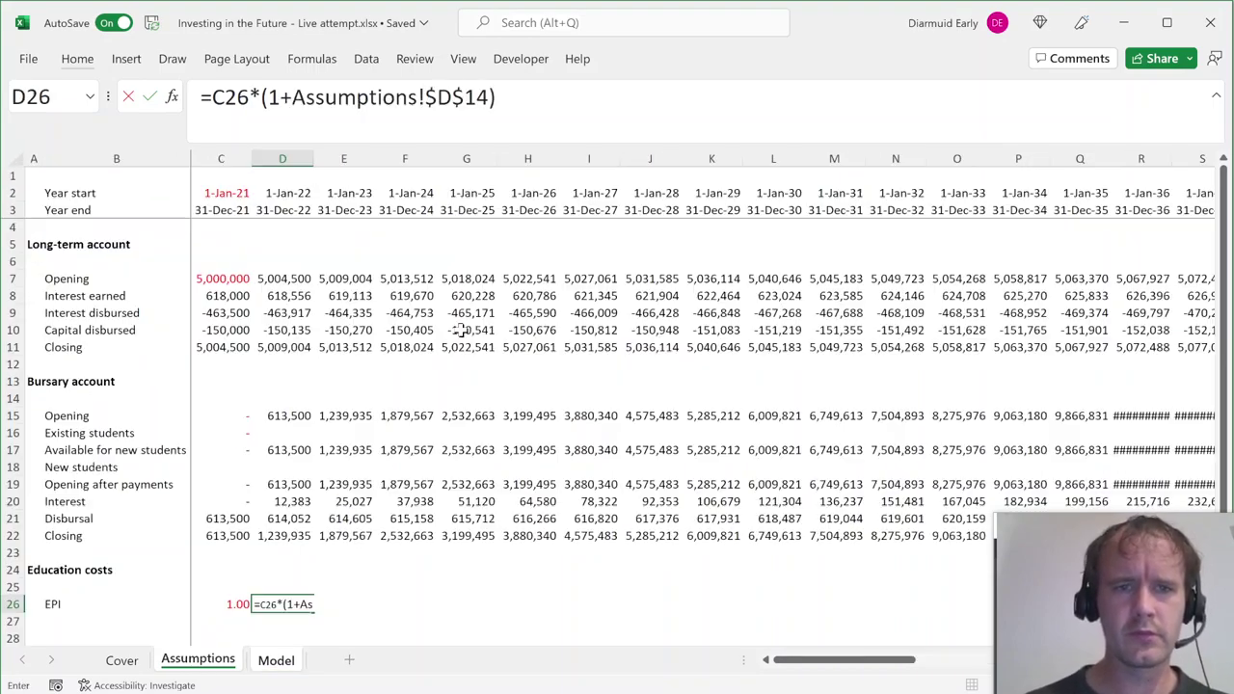
Fill the EPI formula across the timeline to column AZ and format the values with two decimals.
key(ctrl+shift+Right)
key(ctrl+r)
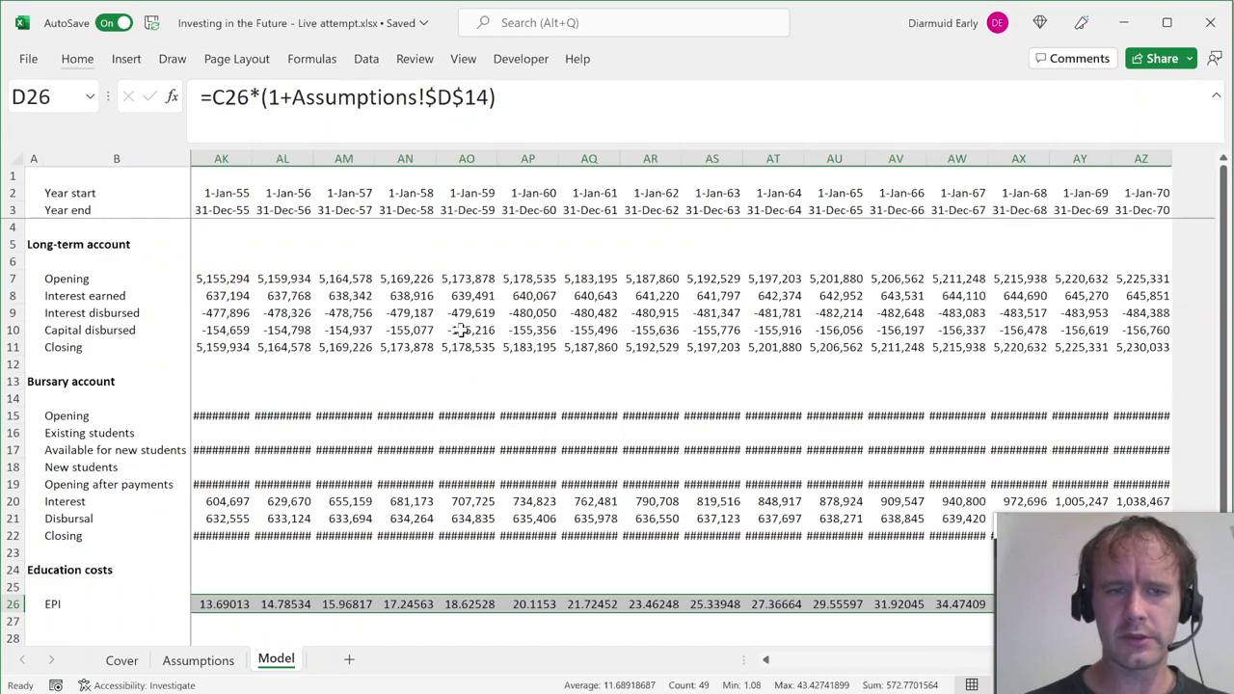
key(ctrl+shift+1)
Review the EPI row through to the final year of the timeline.
key(Right)
key(shift+Down)
key(shift+Down)
key(shift+Down)
key(shift+Down)
key(shift+Down)
key(shift+Down)
key(shift+Down)
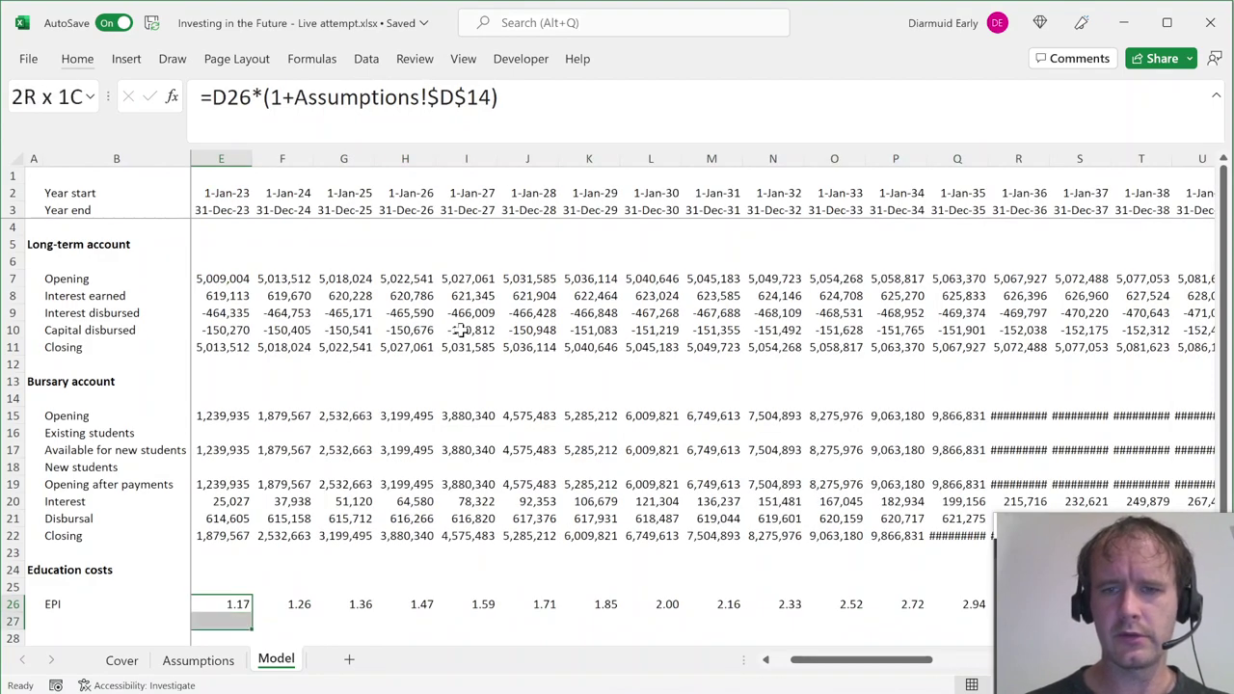
key(shift+Down)
key(shift+Down)
key(shift+Down)
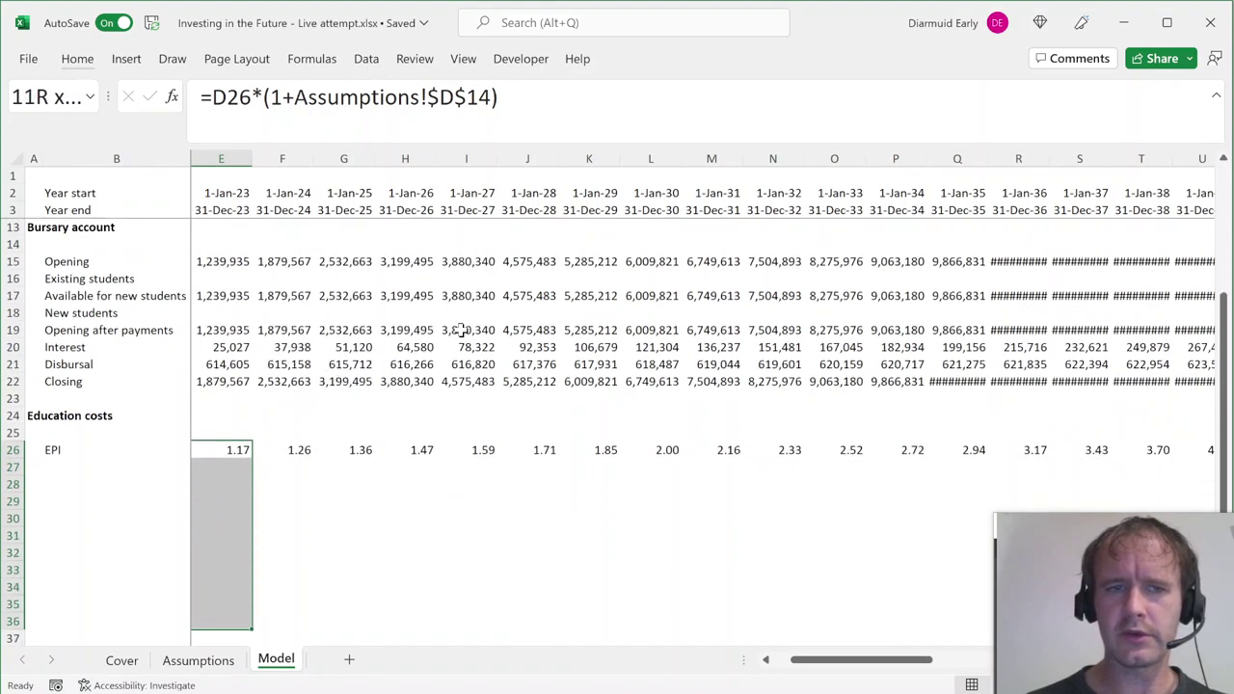
key(ctrl+shift+Up)
key(ctrl+Right)
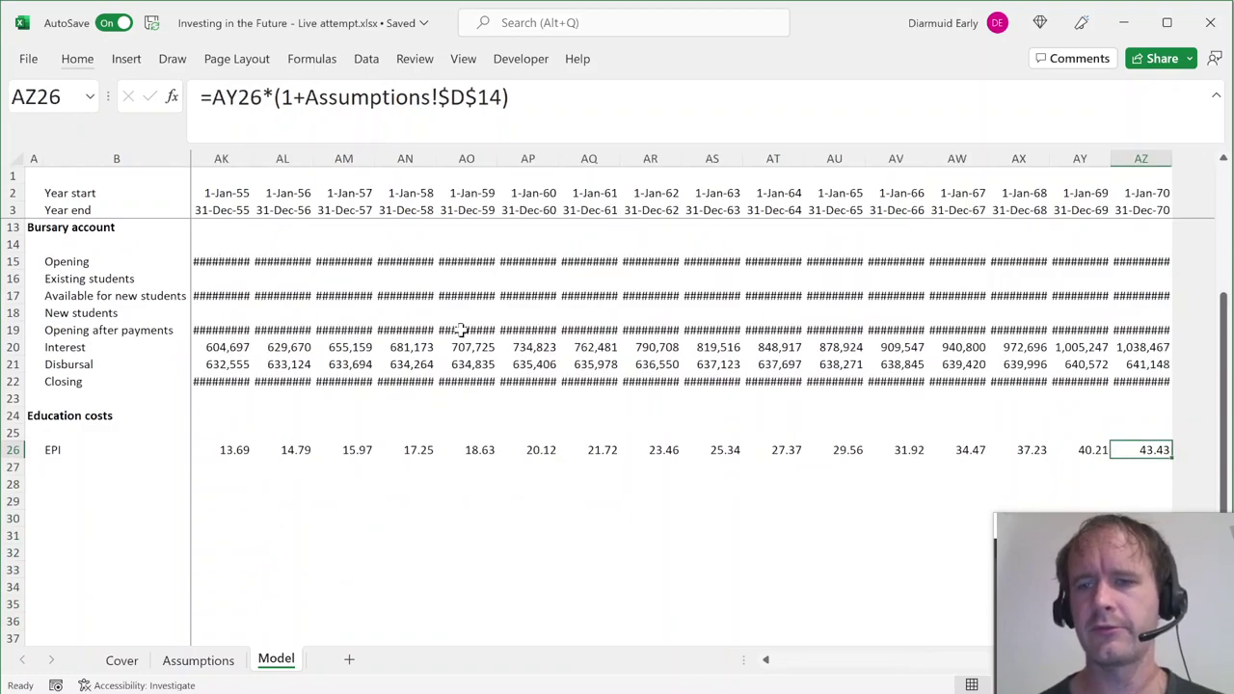
key(ctrl+Left)
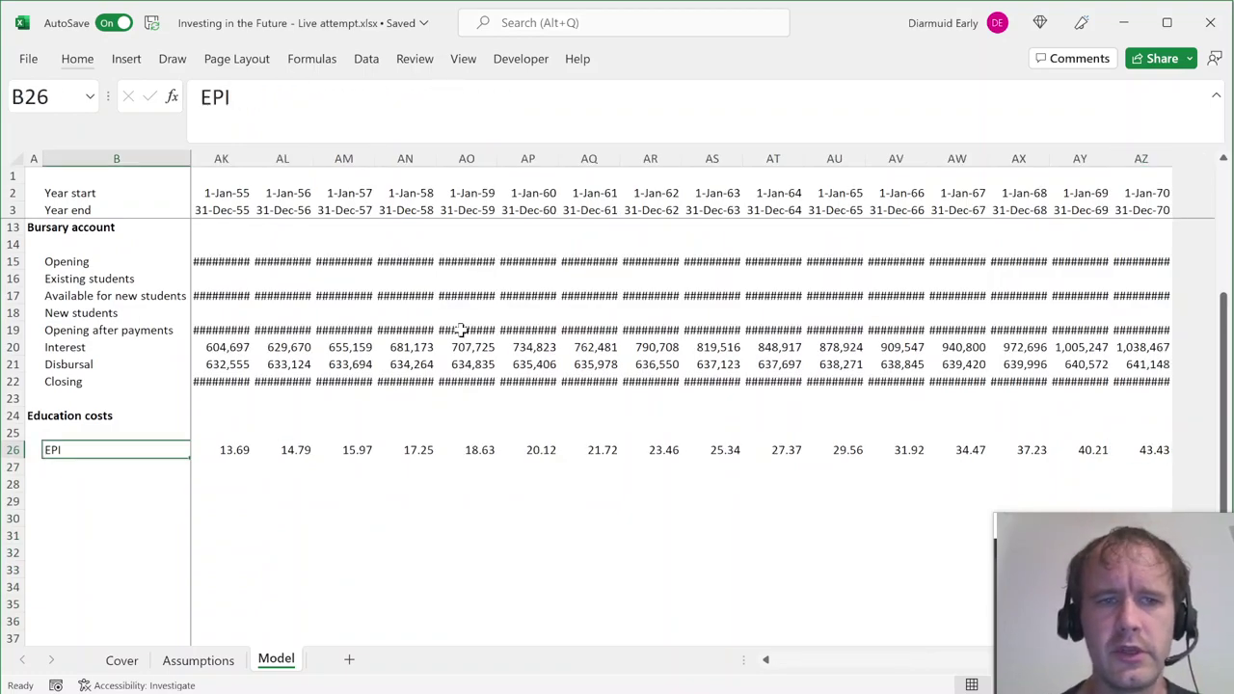
Examine the Year 1 to Year 5 annual school fees in H9:H13 of the Assumptions sheet, and return to the Model sheet.
key(Right)
key(Down)
key(Left)
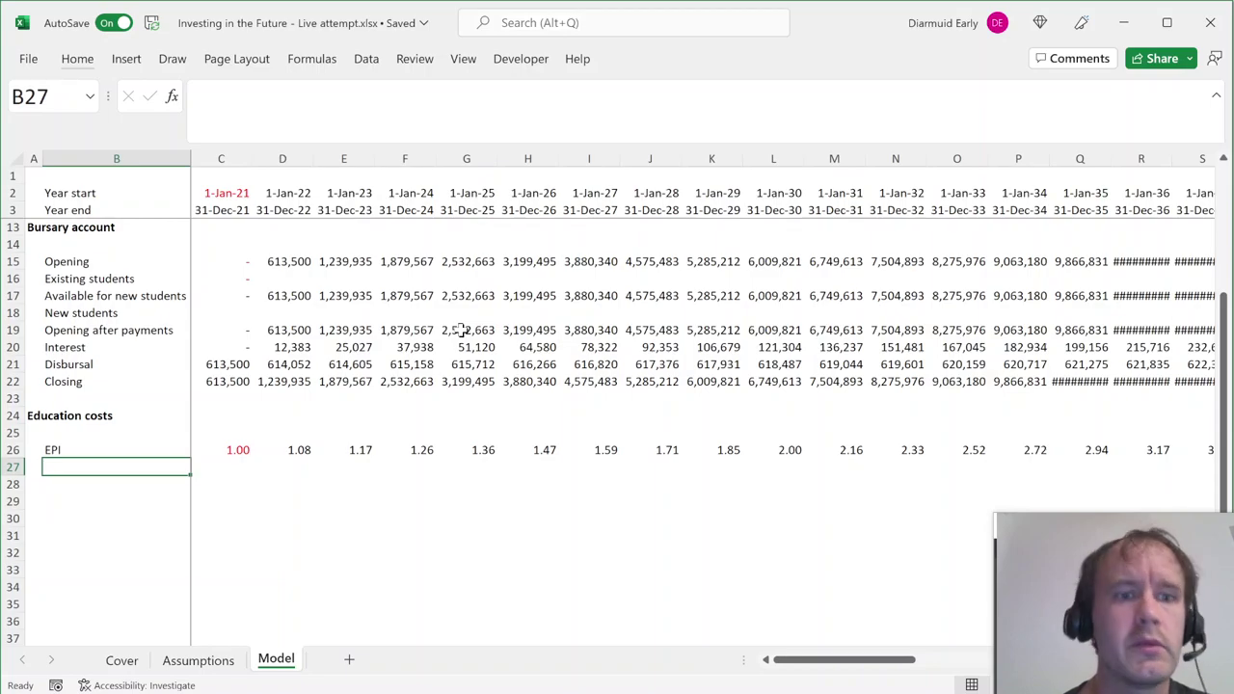
key(Down)
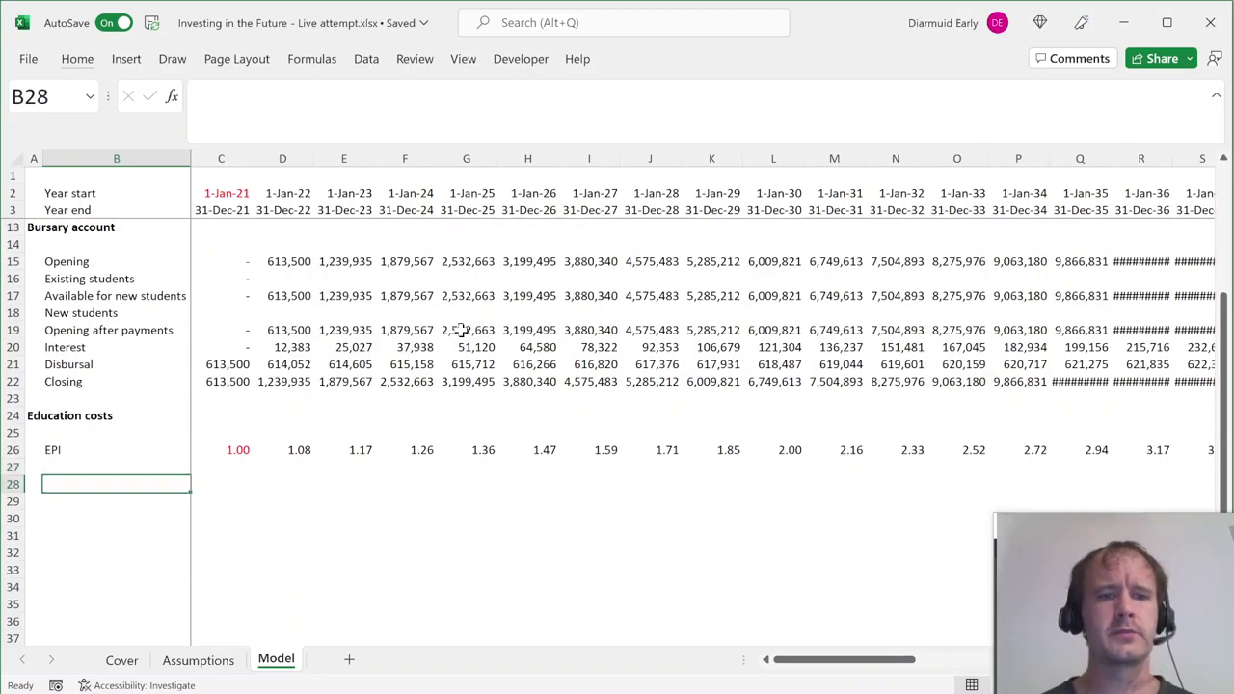
key(ctrl+Page_Up)
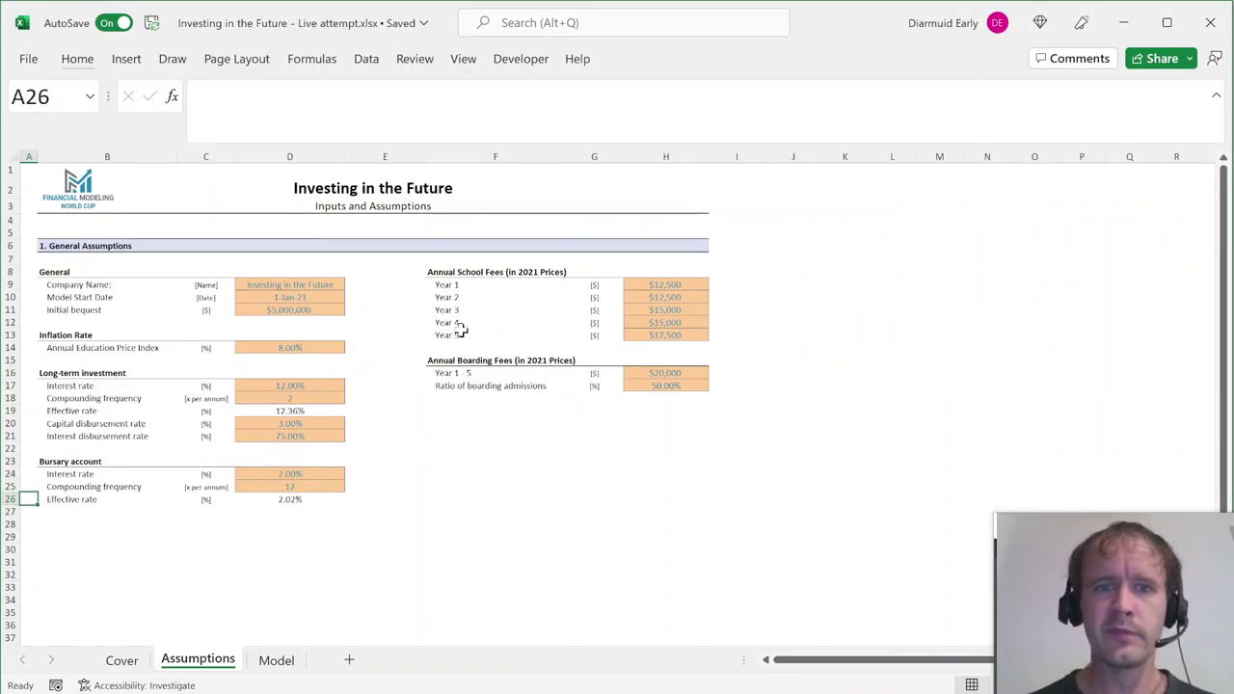
click(469, 282)
key(ctrl+shift+Down)
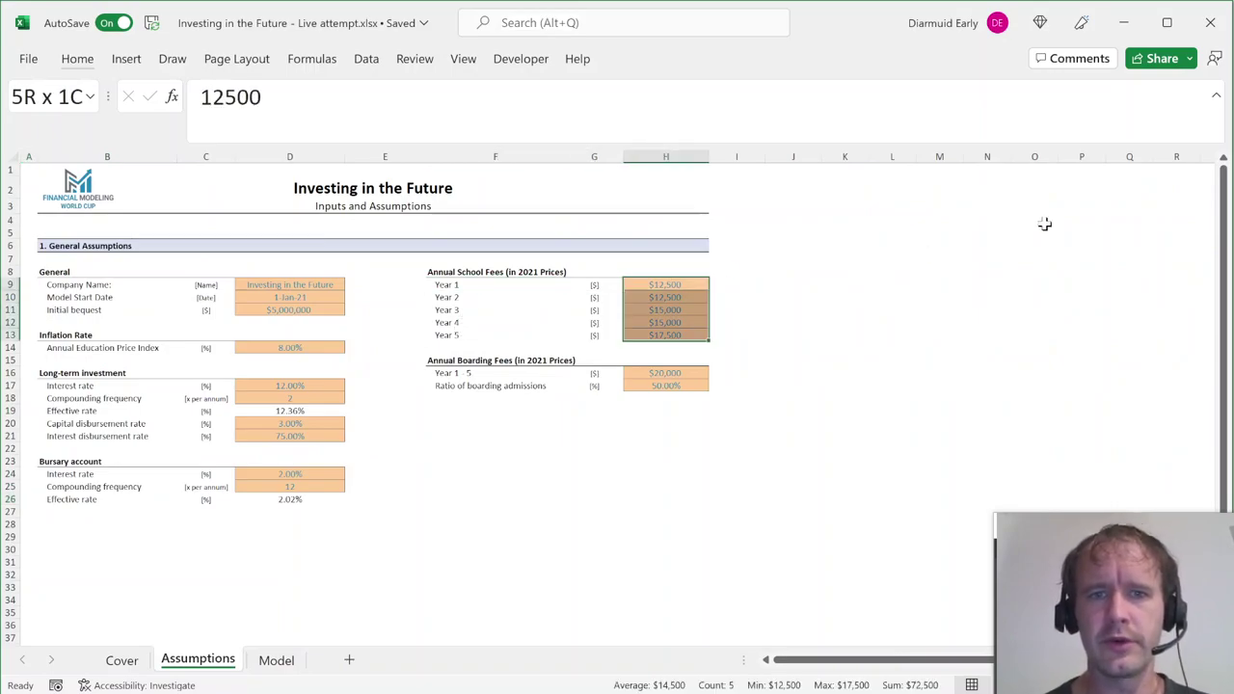
key(ctrl+Page_Down)
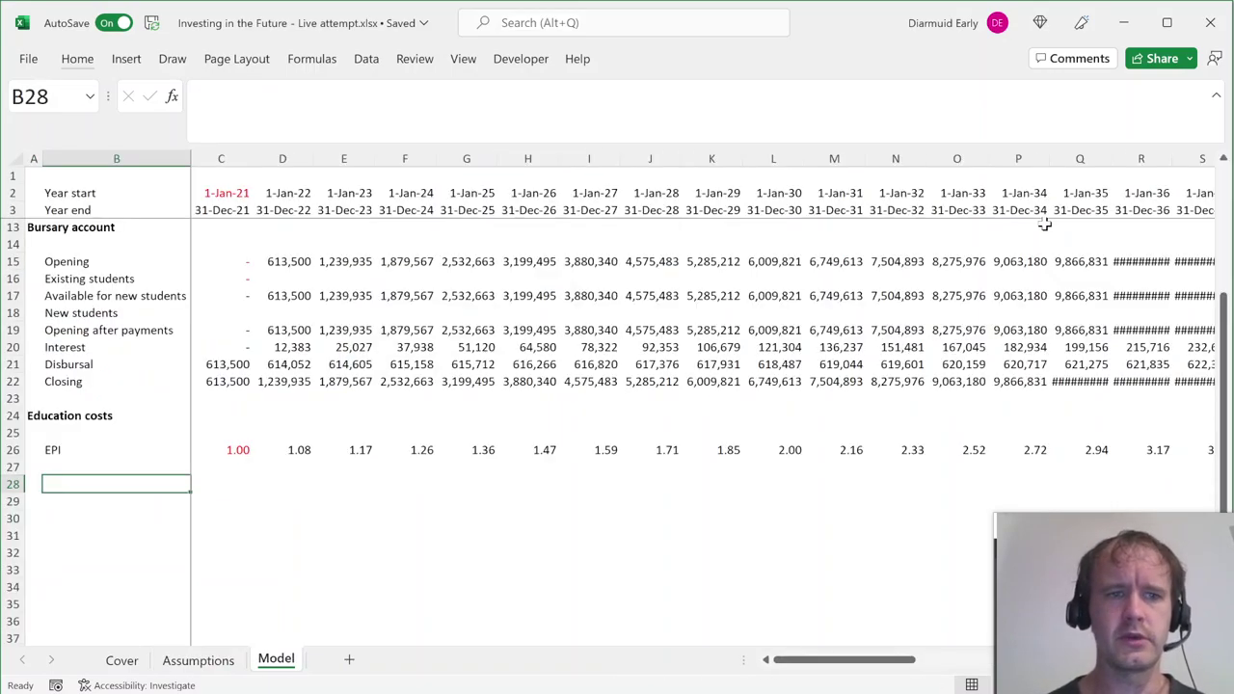
Paste the Year 1 to Year 5 labels from F9:F13 of the Assumptions sheet as links into B28:B32 of the Model sheet.
key(ctrl+Page_Up)
key(Left)
key(Left)
key(Left)
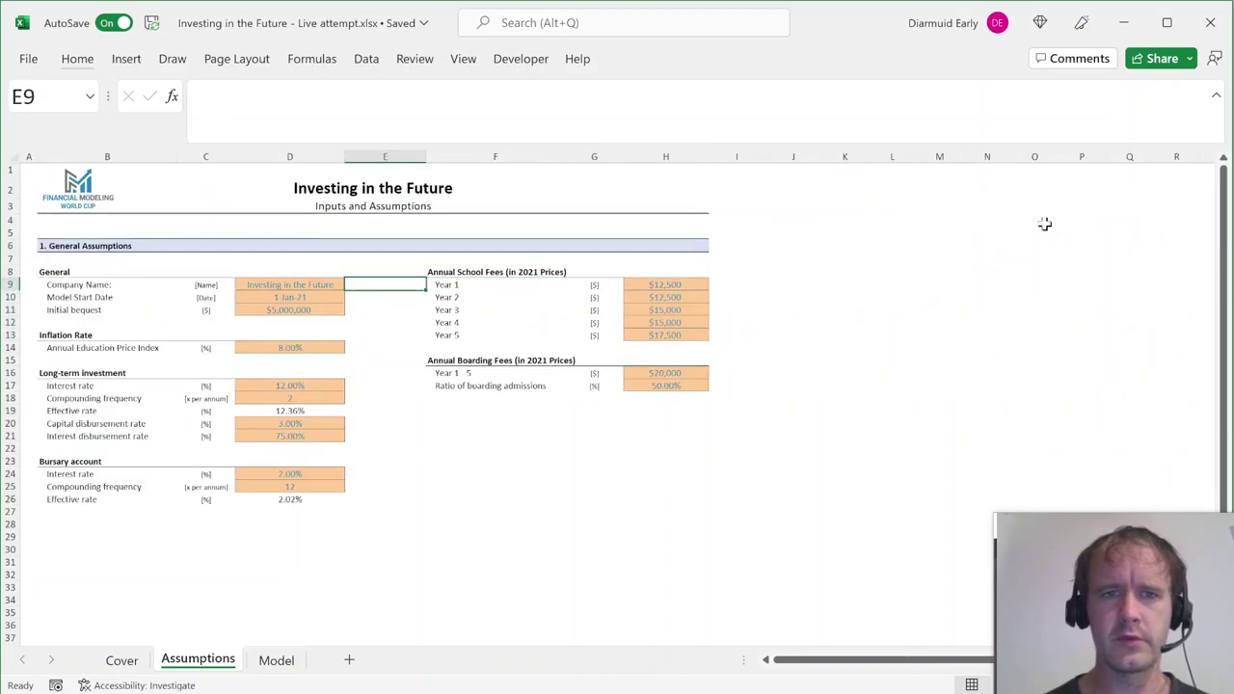
key(Right)
key(ctrl+shift+Down)
key(ctrl+c)
key(ctrl+Page_Down)
key(ctrl+alt+v)
key(alt+l)
Calculate the Year 1 fee in C28 as EPI times the Assumptions Year 1 school fee, using =C$26*Assumptions!$H9.
key(Right)
key(Right)
key(Left)
text(=)
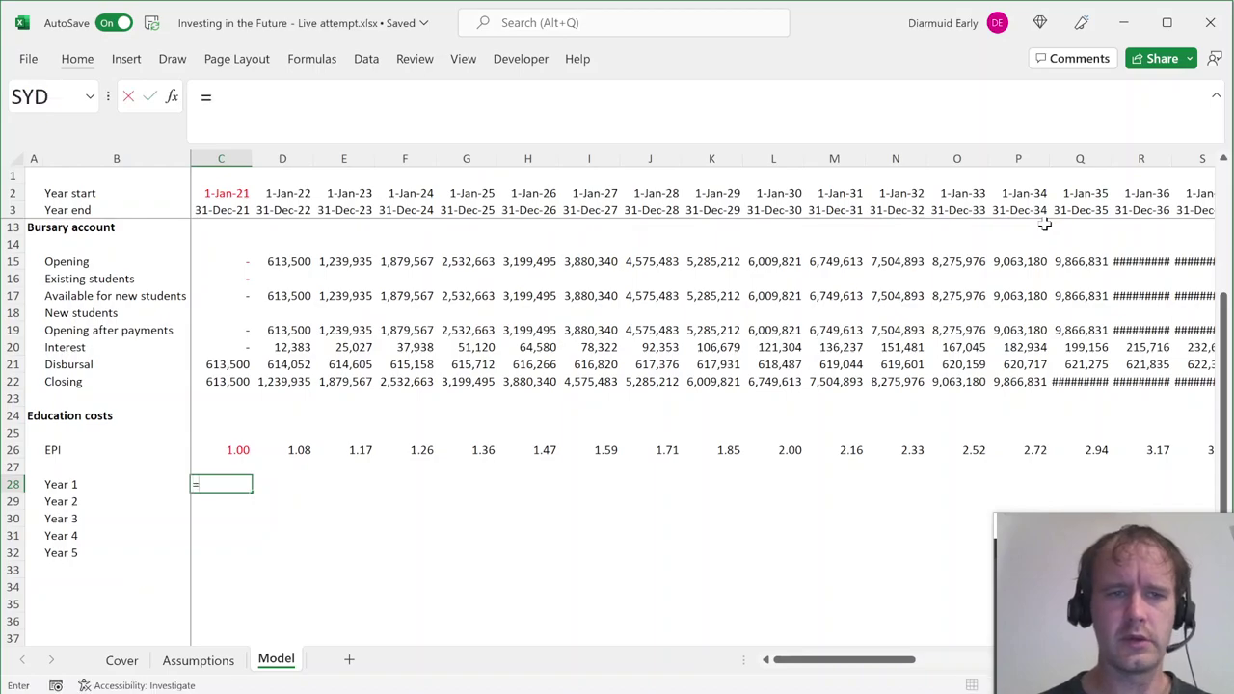
key(Up)
key(Up)
key(F4)
key(F4)
text(*)
key(ctrl+Page_Up)
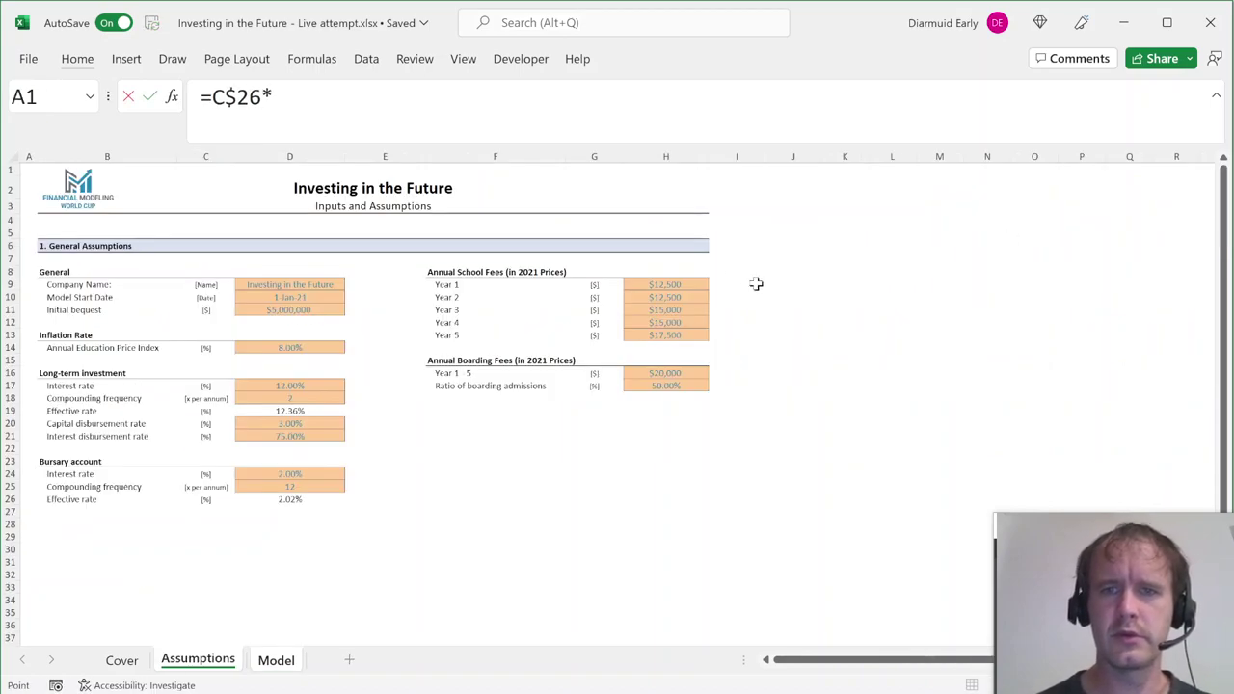
click(703, 283)
key(F4)
key(F4)
key(F4)
key(ctrl+Return)
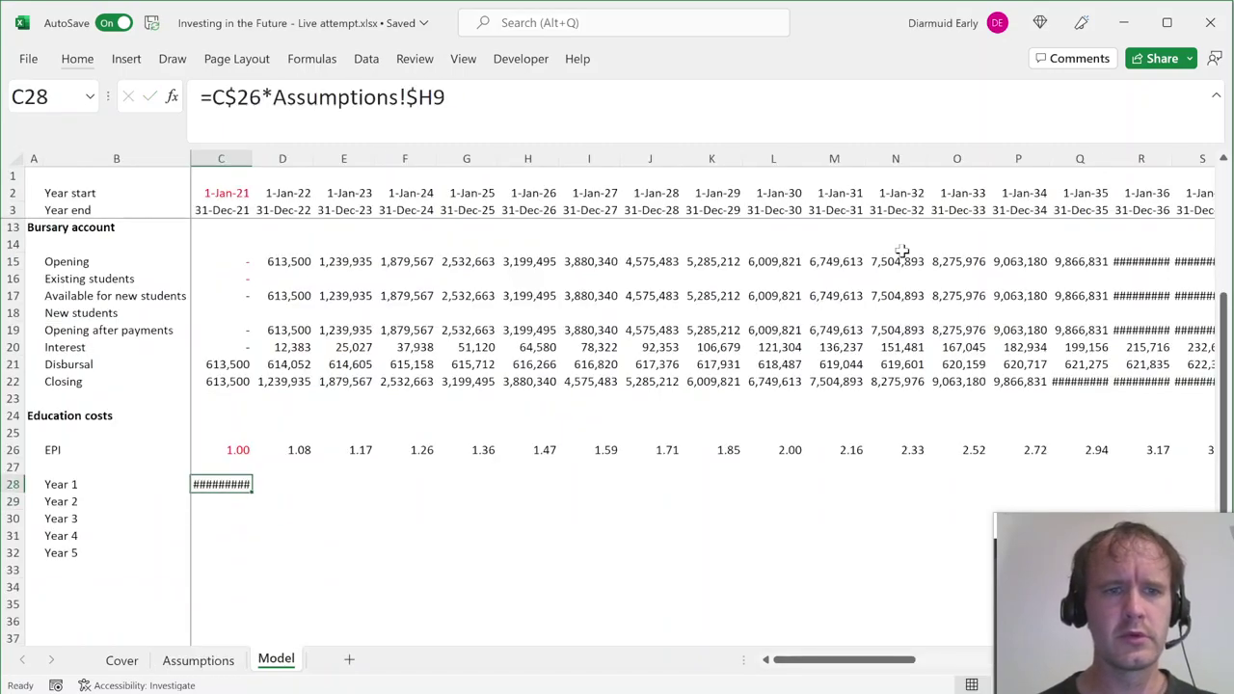
Copy only the number format of the Closing balance in C22 onto the Year 1 fee in C28.
key(Up)
key(Up)
key(Up)
key(Up)
key(Up)
key(Up)
key(ctrl+c)
key(Down)
key(Down)
key(Down)
key(Down)
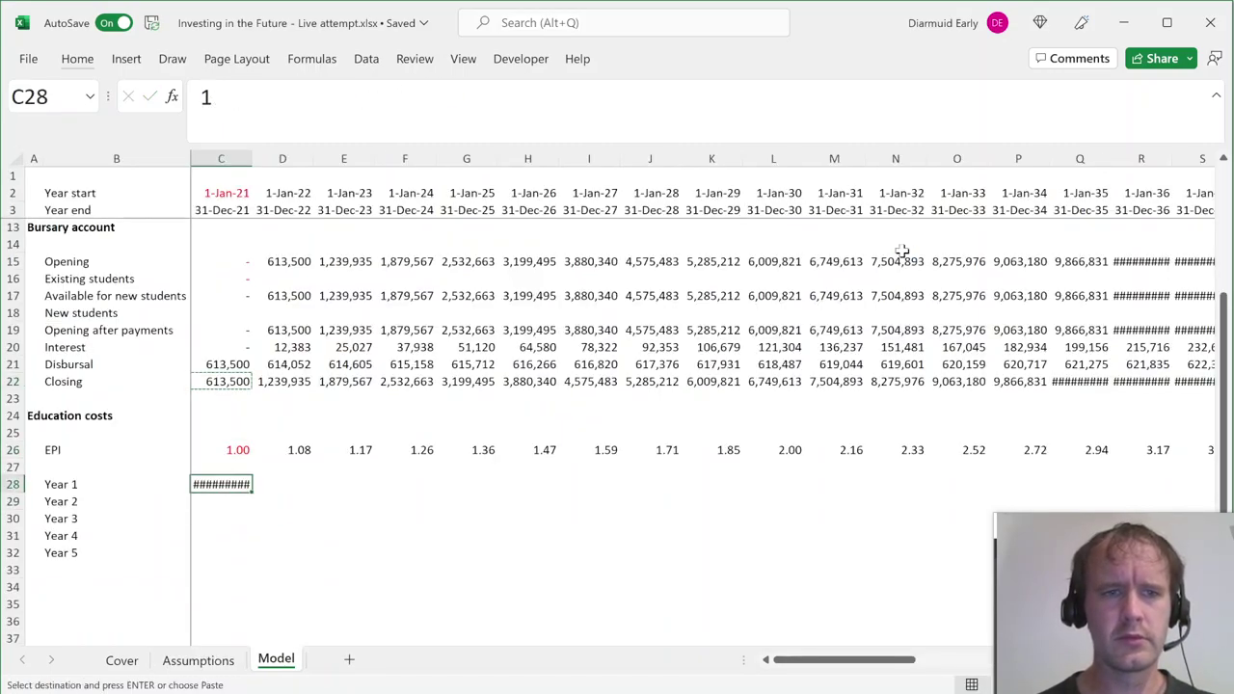
key(Down)
key(Down)
key(ctrl+alt+v)
key(Return)
Fill the fee formula down the Year 1 to Year 5 rows and across the timeline to column AZ.
key(shift+Down)
key(shift+Down)
key(shift+Down)
key(shift+Down)
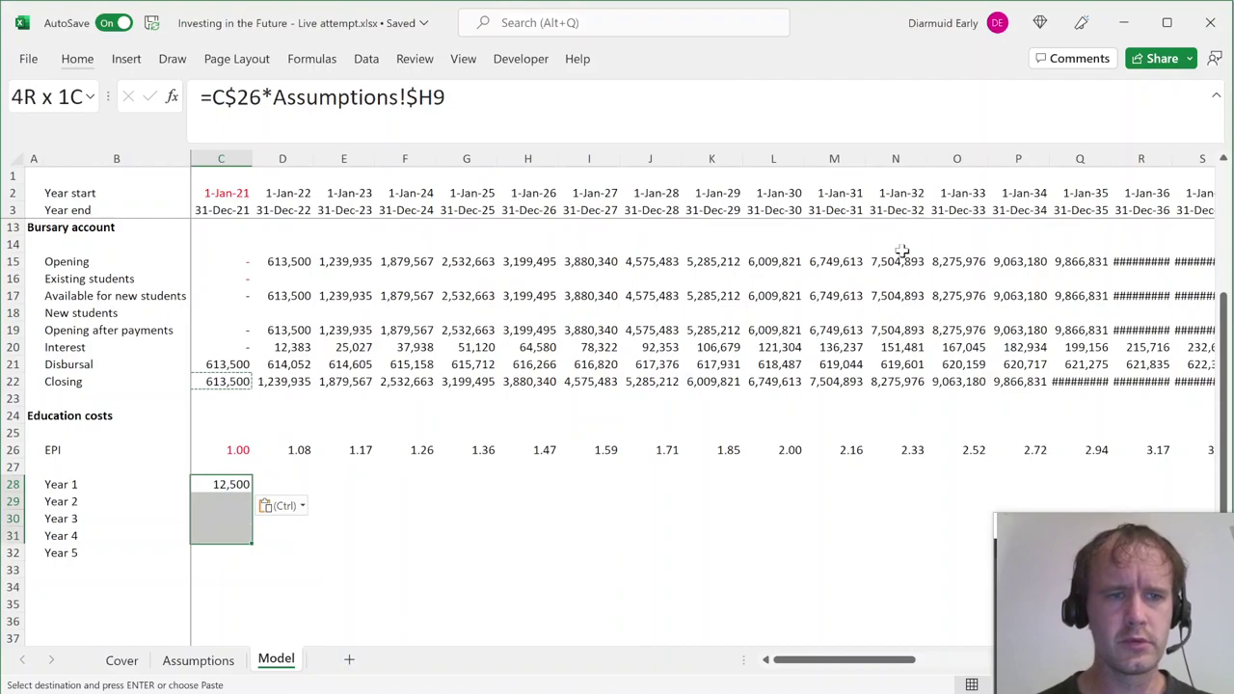
key(ctrl+shift+Right)
key(ctrl+r)
key(Left)
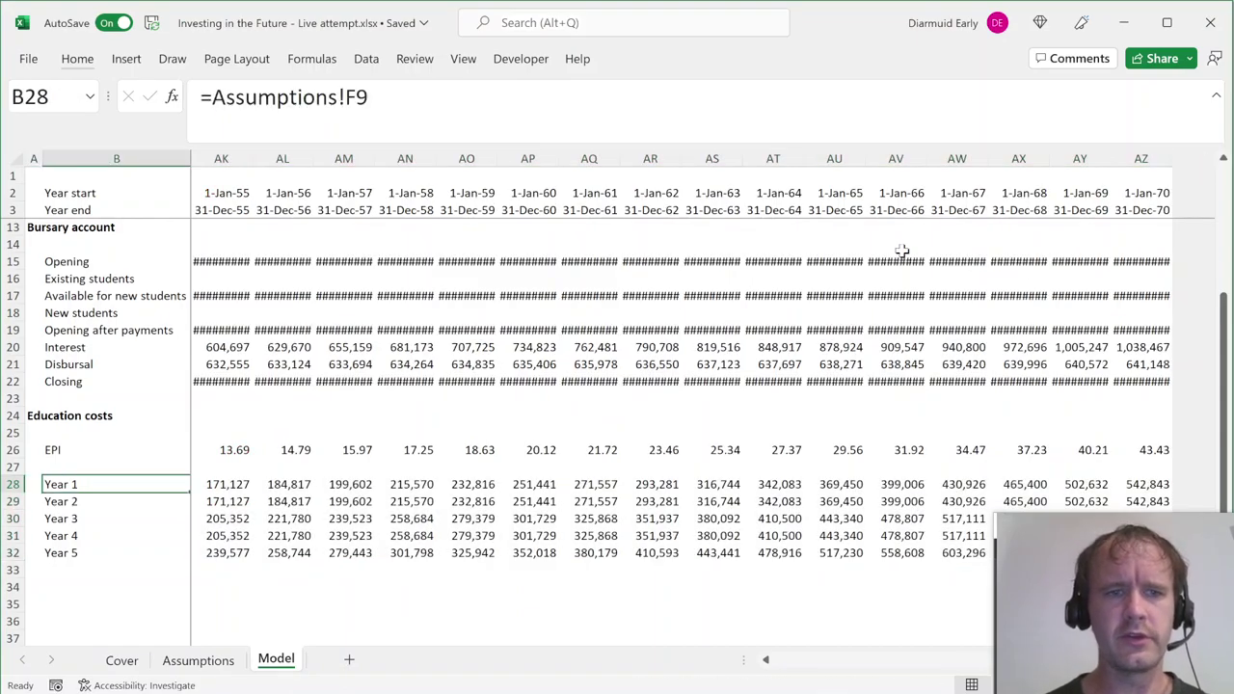
Examine the Year 1 to Year 5 fees in the first four timeline columns, C to F.
key(Right)
key(shift+Down)
key(shift+Down)
key(shift+Down)
key(shift+Down)
key(Right)
key(shift+Down)
key(shift+Down)
key(shift+Down)
key(shift+Down)
key(Right)
key(shift+Down)
key(shift+Down)
key(shift+Down)
key(shift+Down)
key(Right)
key(shift+Down)
key(shift+Down)
key(shift+Down)
key(shift+Down)
key(Left)
key(Left)
key(Left)
key(Left)
Add the label Boarding in B34, one blank row beneath the Year 5 fees.
key(Down)
key(Down)
key(Down)
key(Down)
key(Down)
key(Down)
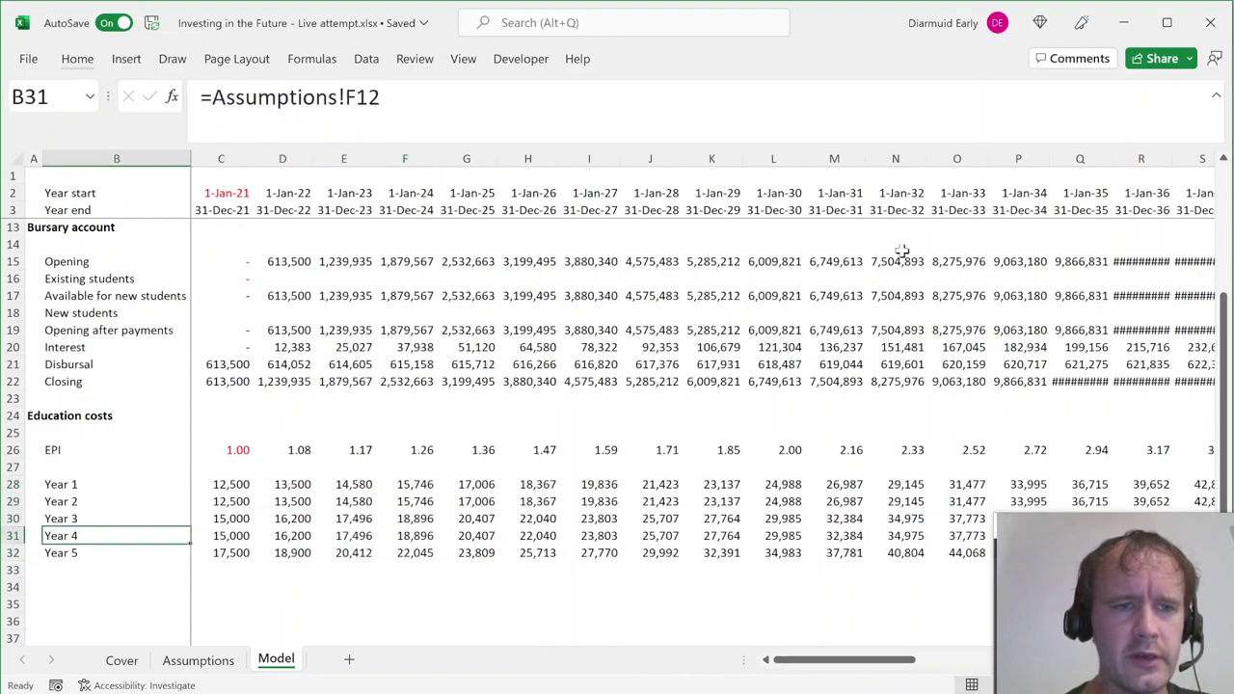
text(Boarding)
key(Right)
key(Right)
key(Left)
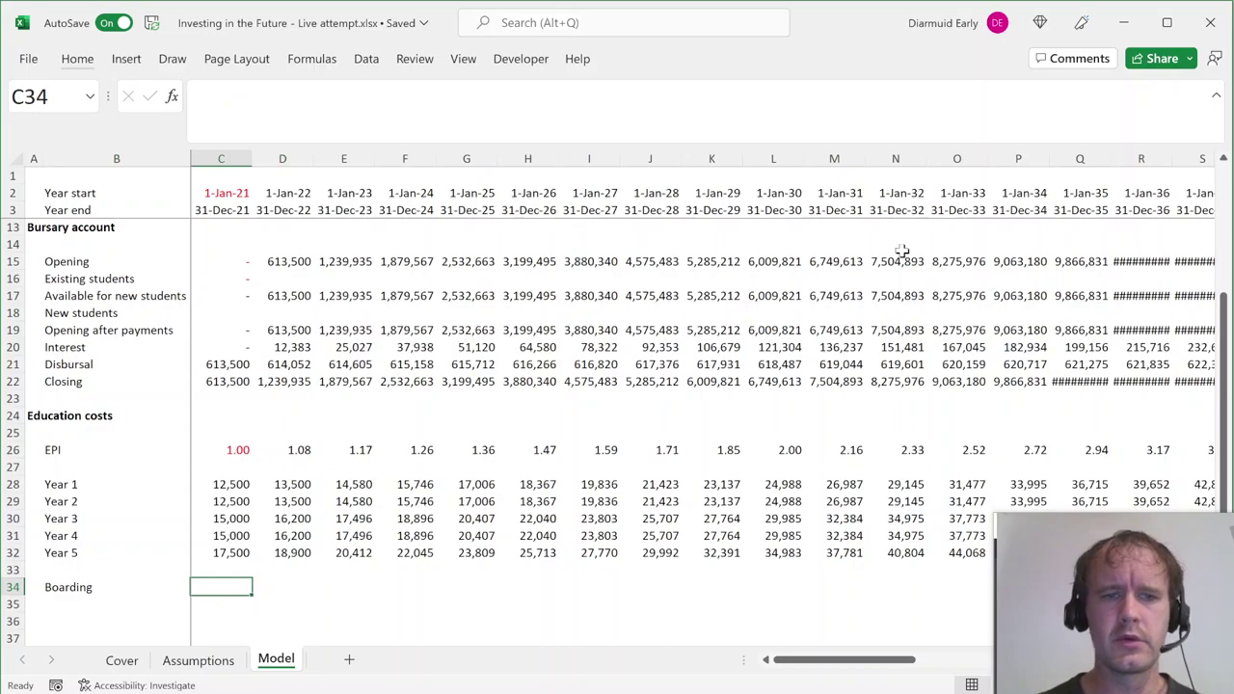
Examine the Year 1 - 5 annual boarding fee in row 16 of the Assumptions sheet.
key(Up)
key(Up)
key(ctrl+Page_Up)
key(Down)
key(Down)
key(Down)
key(Down)
key(Down)
key(Down)
key(Down)
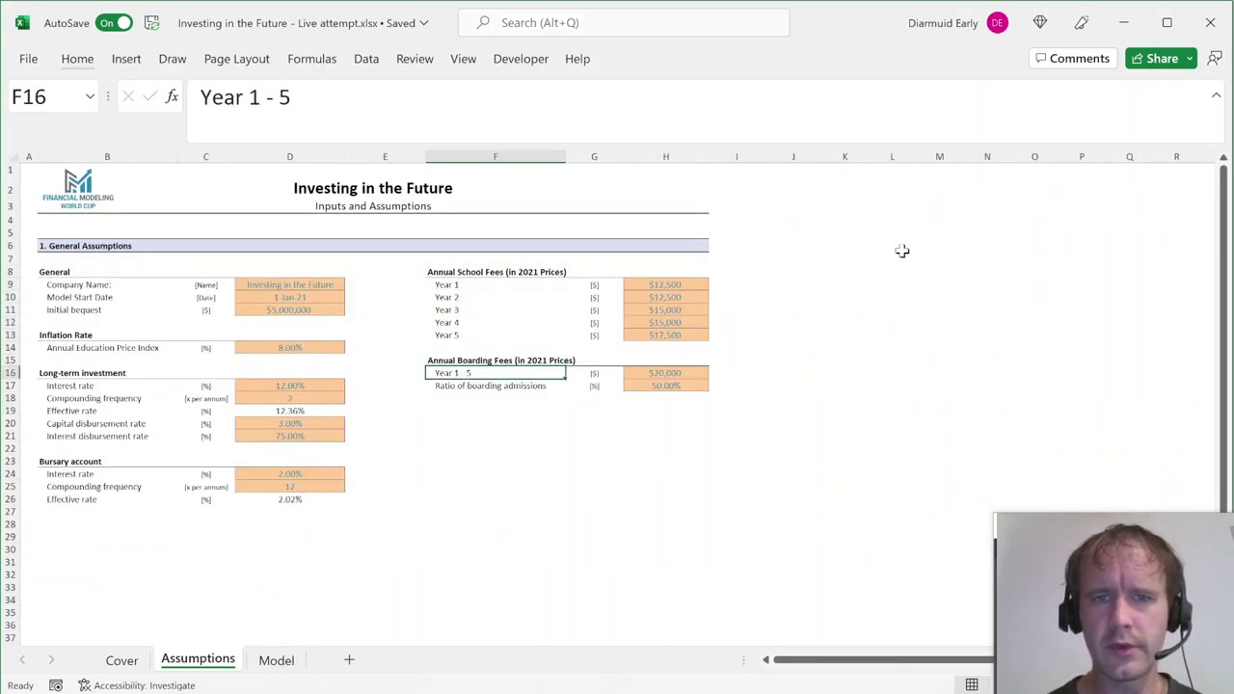
Return to the Model sheet and insert a blank row above the Boarding row to match the Assumptions row spacing.
key(ctrl+Page_Down)
key(Left)
key(Down)
key(Down)
key(Right)
key(shift+Down)
key(alt)
key(i)
key(r)
Copy the Year 5 fee formula from C32 into the Boarding row at C35.
key(Up)
key(Up)
key(Right)
key(ctrl+c)
key(Down)
key(Down)
key(Down)
key(Down)
key(ctrl+v)
key(Up)
key(Up)
key(ctrl)
key(Escape)
Check the boarding fee's row position on the Assumptions sheet, and repeat the copy of C32 into C35 on the Model sheet.
key(ctrl+Page_Up)
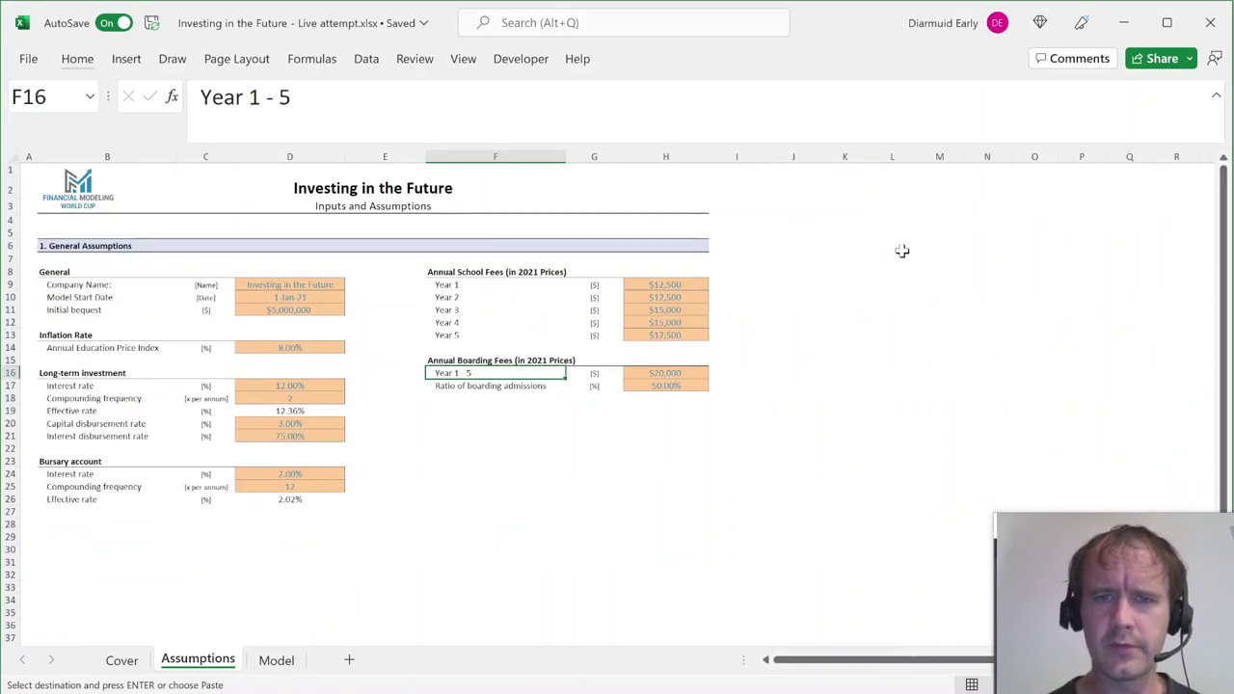
key(Right)
key(Up)
key(Right)
key(Up)
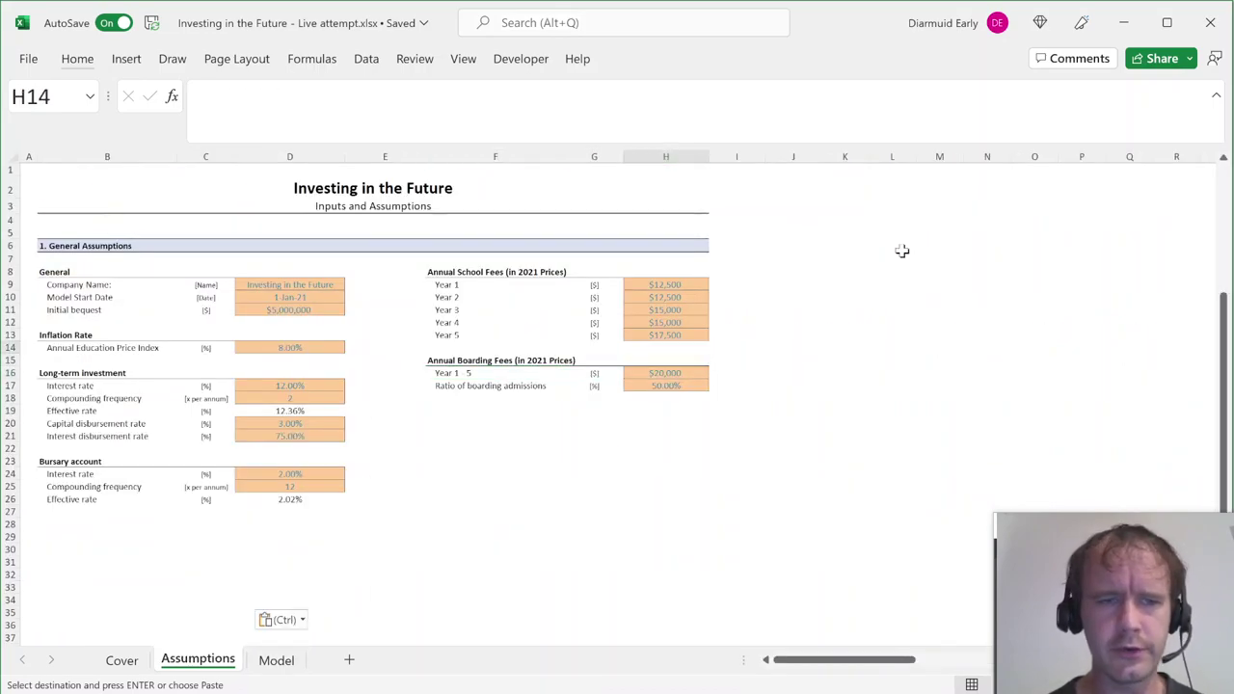
key(ctrl+Page_Down)
key(Escape)
key(Up)
key(Up)
key(ctrl+c)
key(Down)
key(Down)
key(Down)
key(ctrl+v)
Delete the spare blank row 34 above Boarding and fill the Boarding formula across the timeline to column AZ.
key(Up)
key(shift+space)
key(alt)
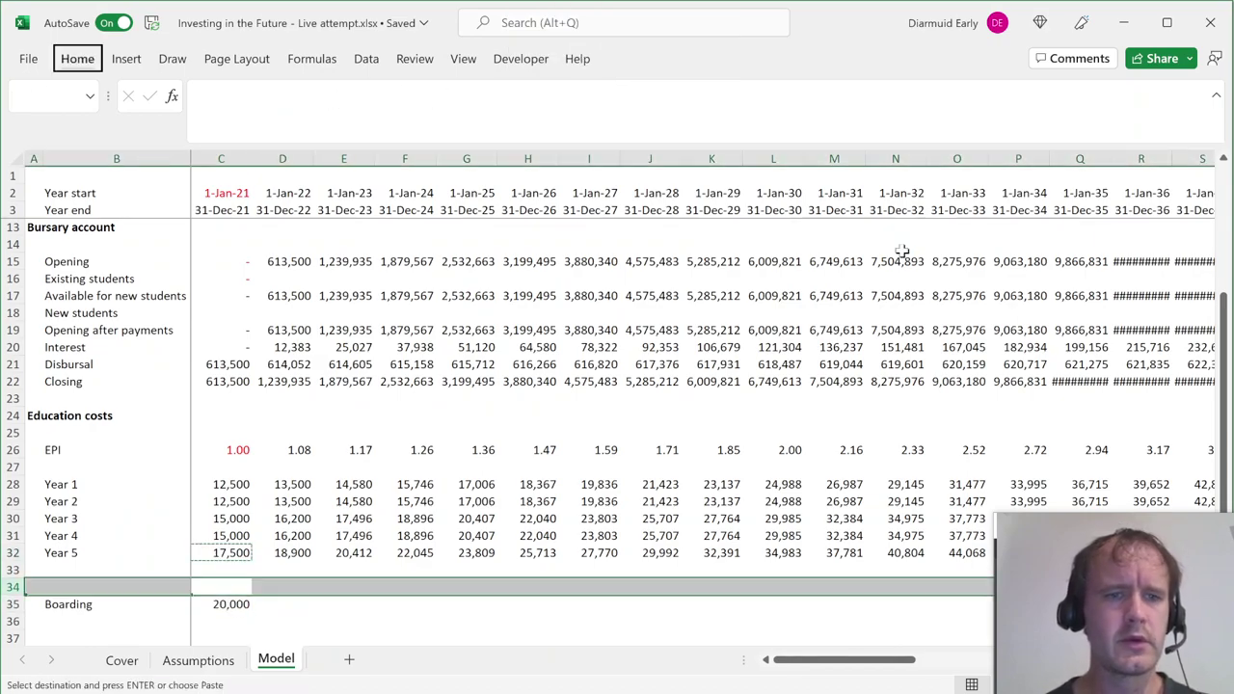
key(ctrl+minus)
key(ctrl+shift+Right)
key(ctrl+r)
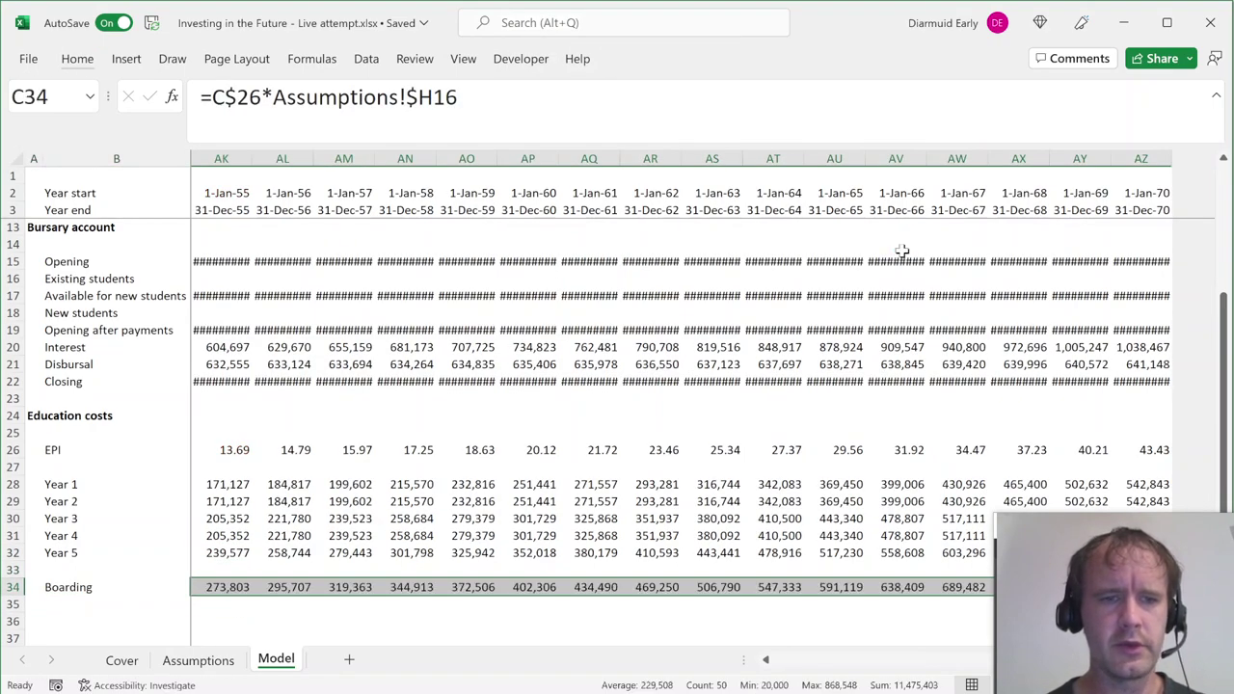
key(shift+BackSpace)
Switch to the case PDF in the browser and read the weighted average 5-year school fee calculation on pages 2 and 3.
key(Down)
key(Left)
key(Down)
key(ctrl+Page_Up)
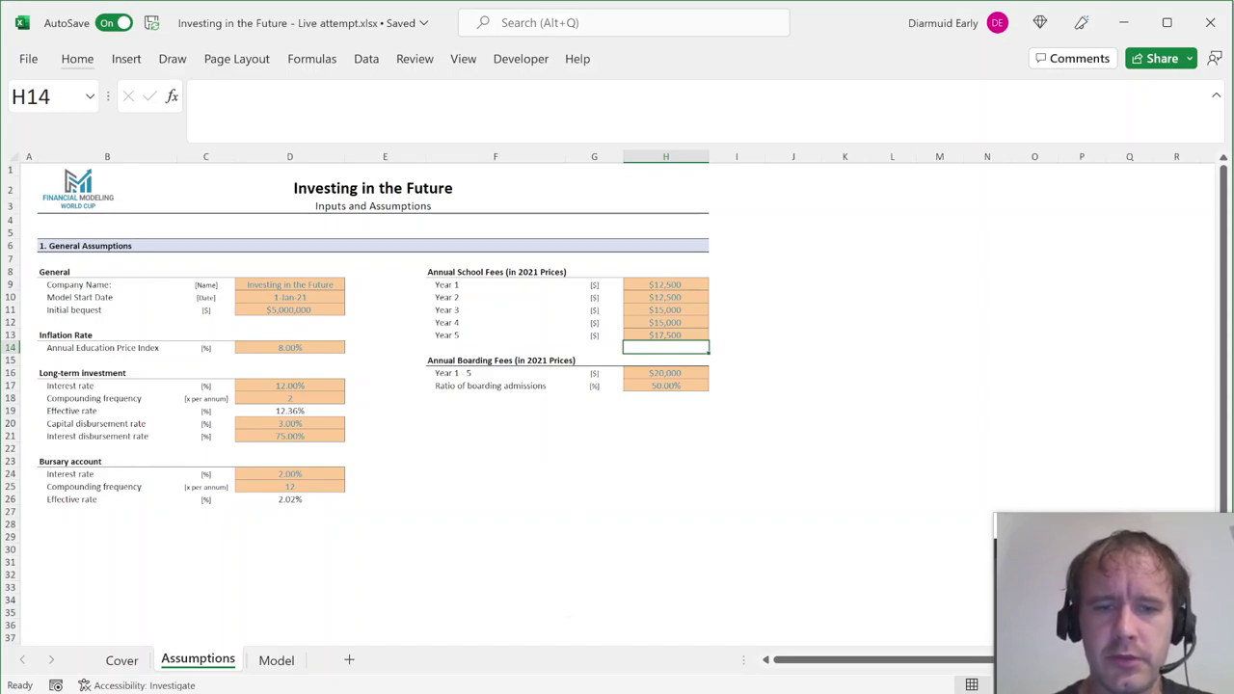
key(alt+Tab)
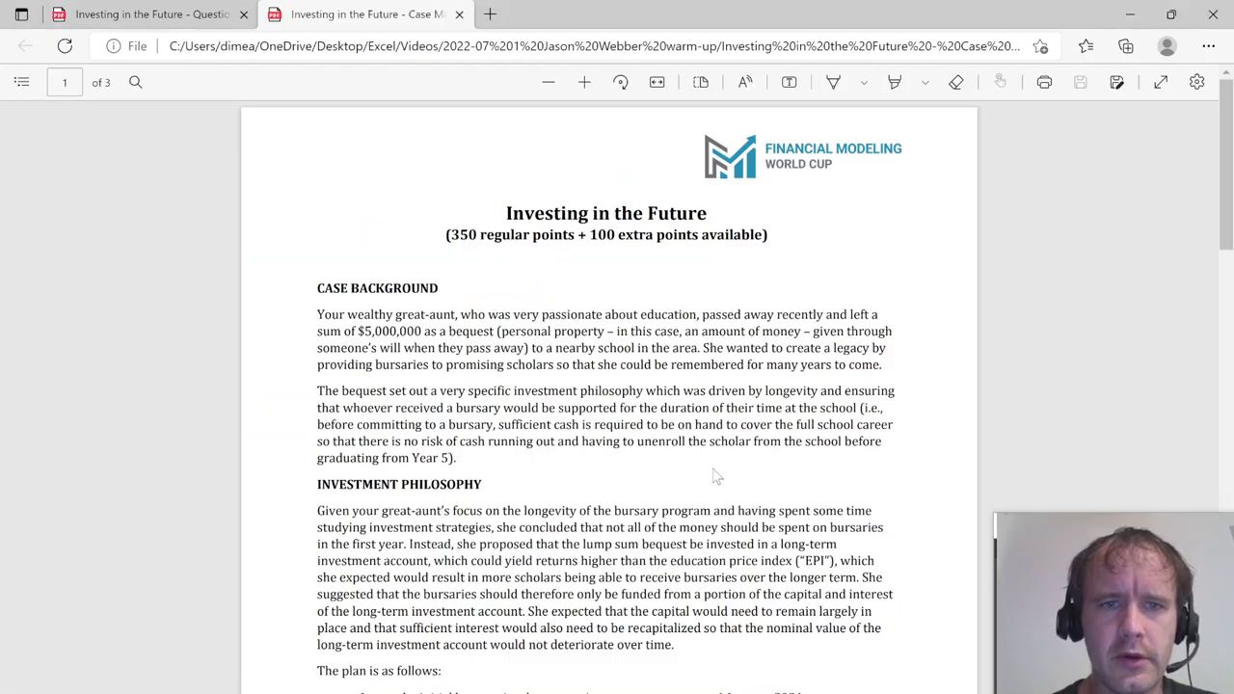
scroll(716, 475, down, 15)
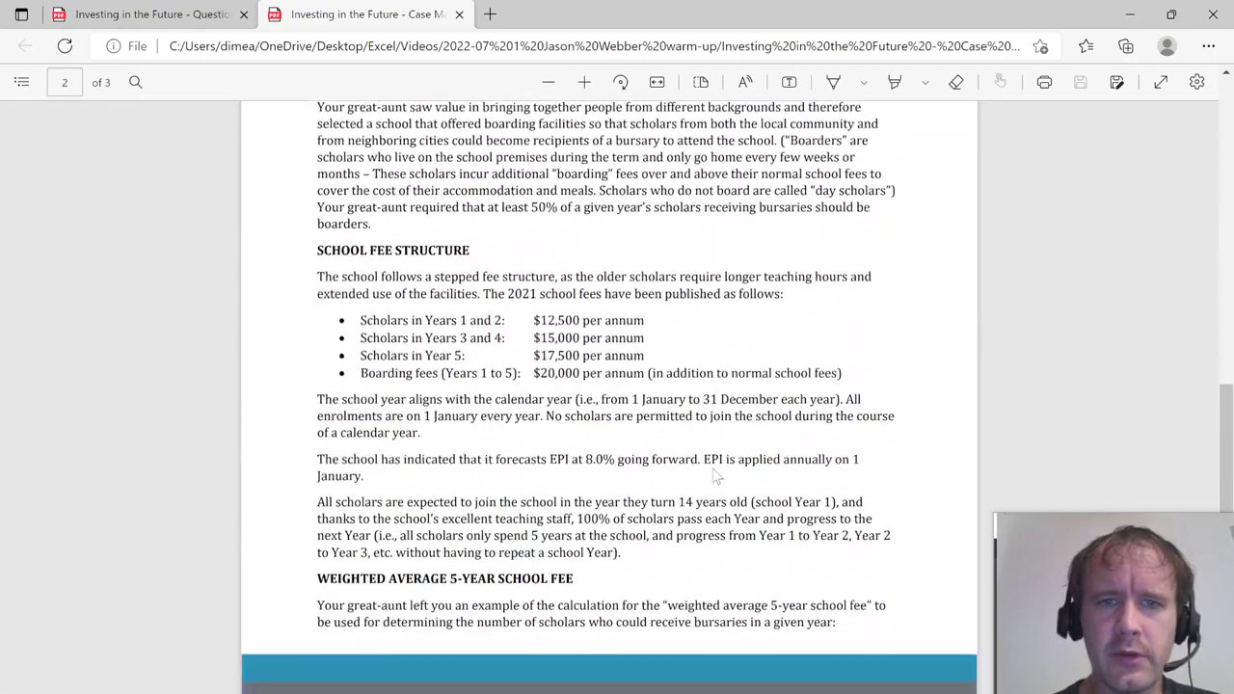
scroll(716, 479, down, 3)
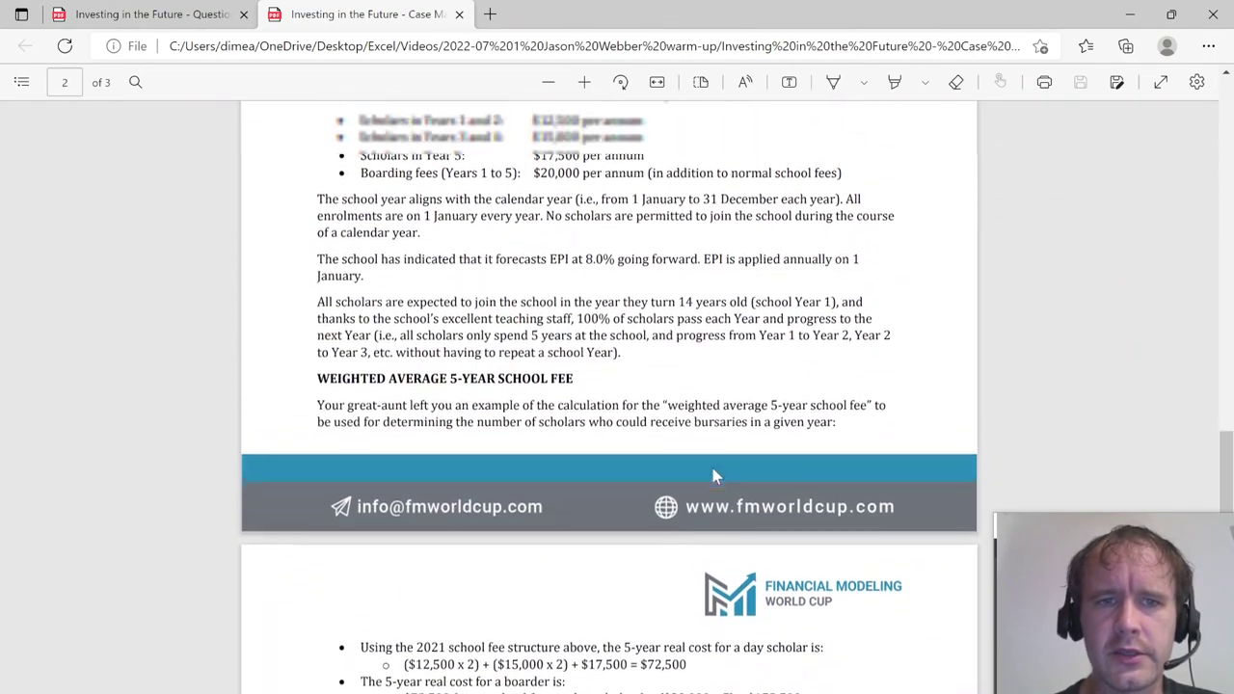
scroll(609, 397, down, 5)
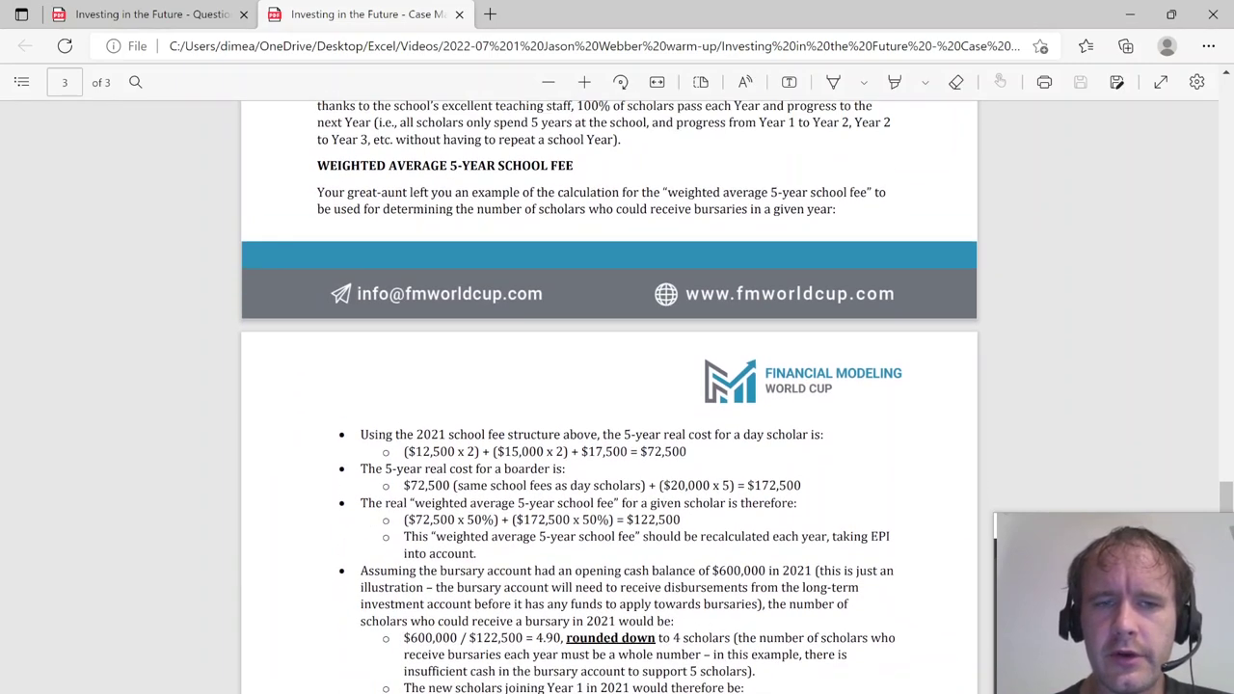
drag(402, 451, 661, 453)
key(ctrl+c)
key(Escape)
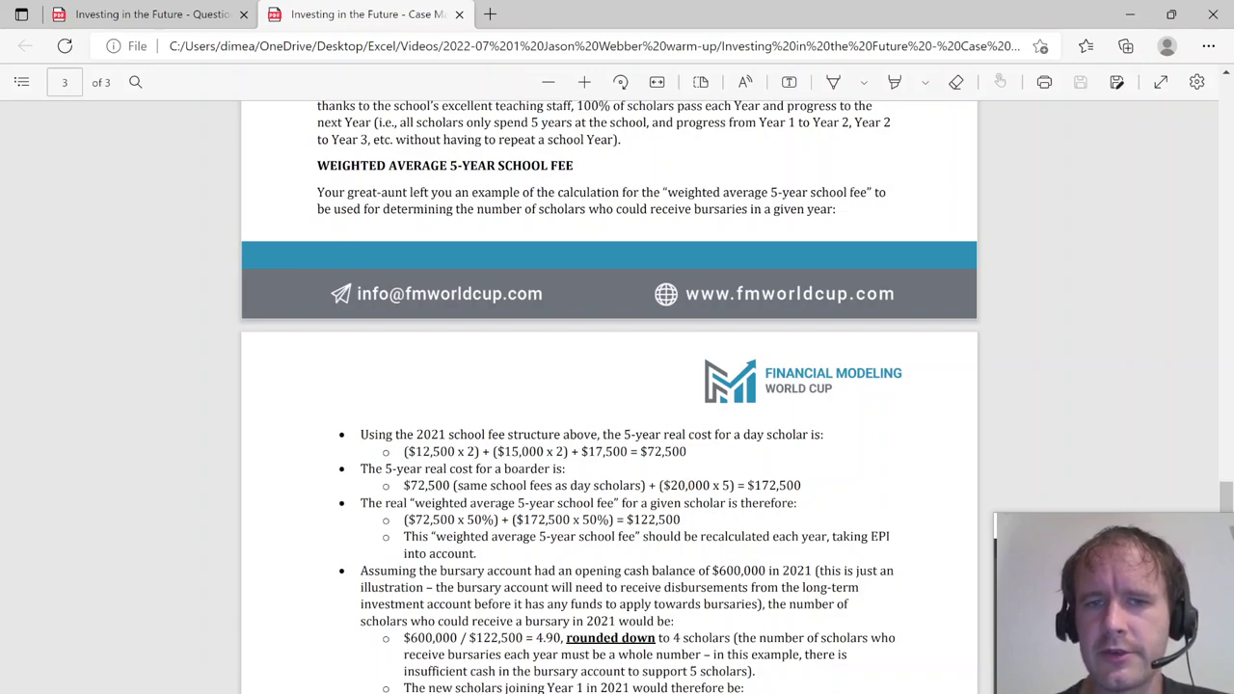
Switch back to the Excel workbook and examine the 2025 school fees in G28:G32 and boarding fee in G34 of the Model sheet.
key(alt+Tab)
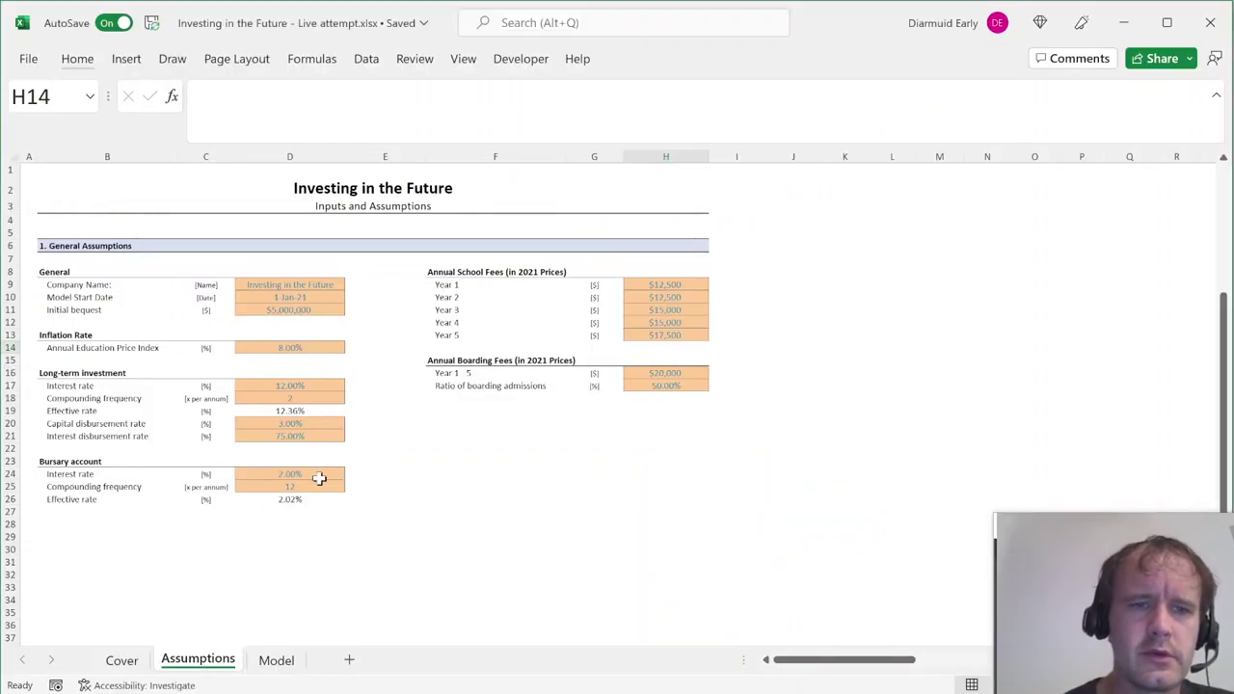
key(ctrl+Page_Down)
click(246, 489)
key(Right)
key(Right)
key(Right)
key(Right)
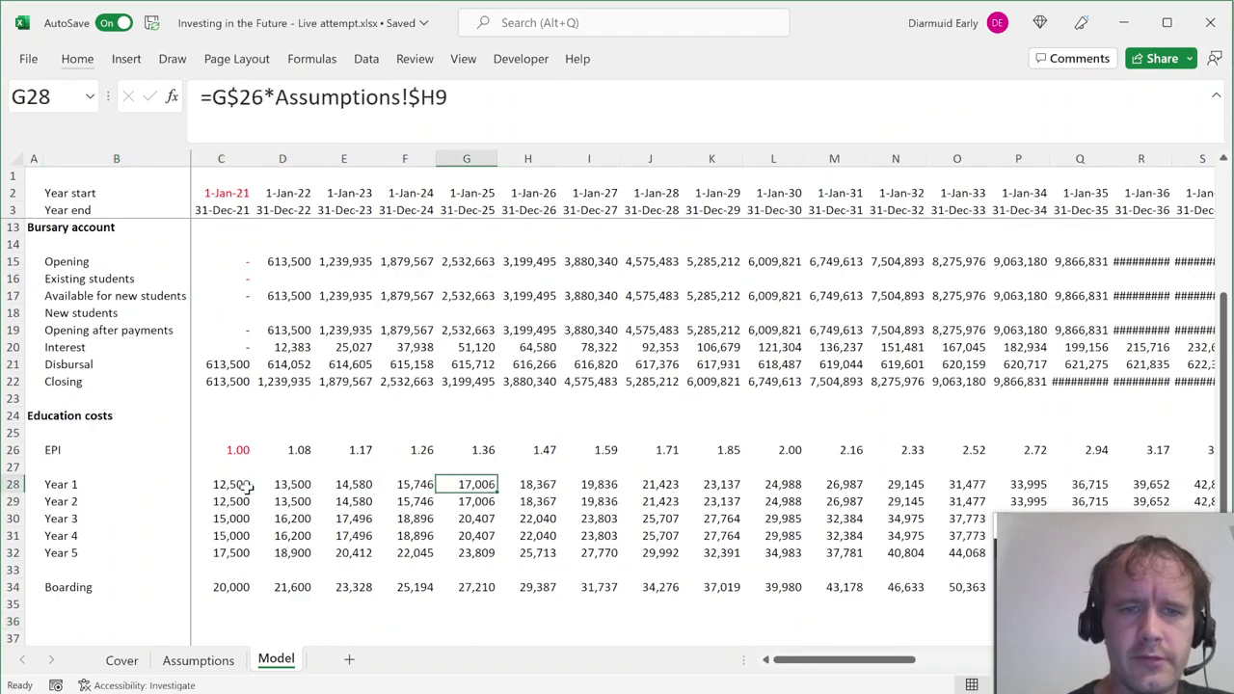
key(ctrl+shift+Down)
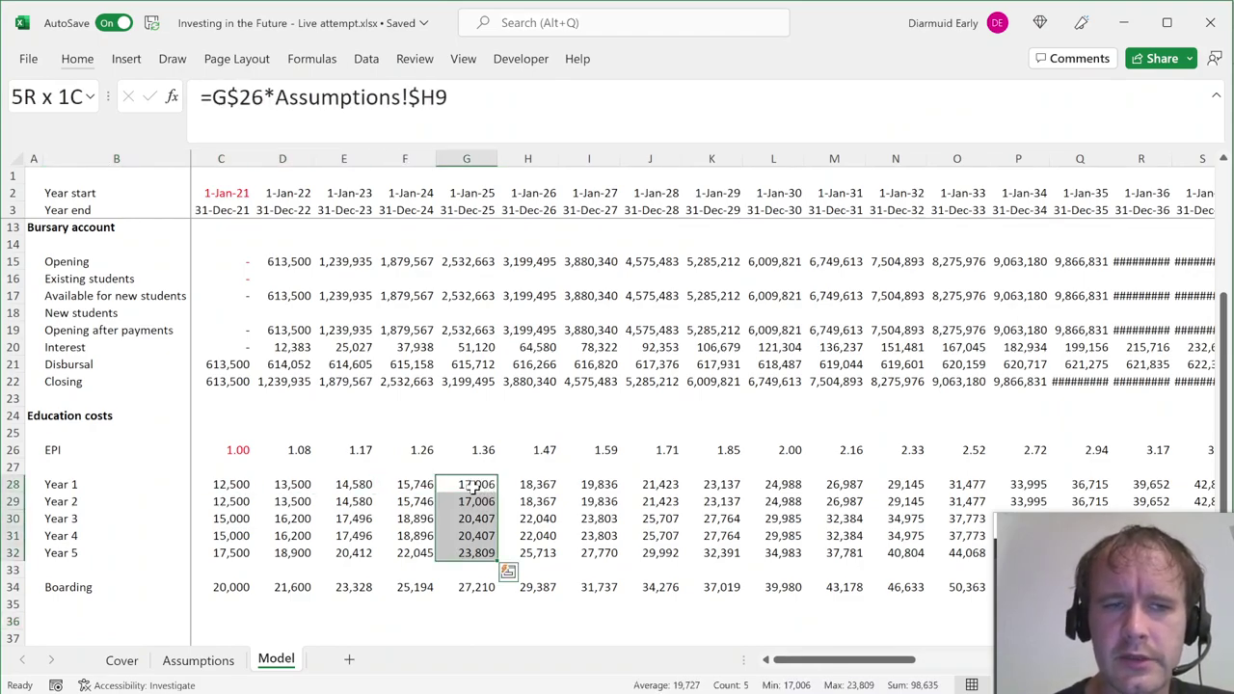
click(470, 590)
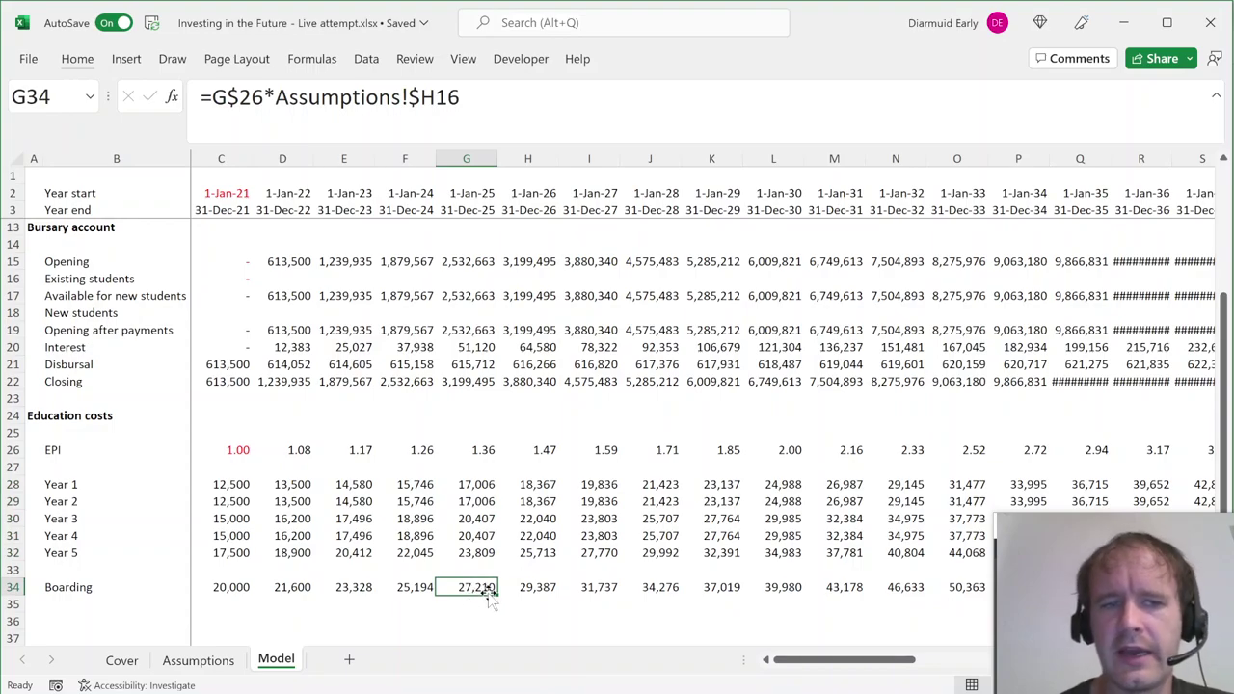
Label row 36 of the Model sheet as WA5Y in cell B36.
key(Down)
key(Down)
key(Left)
key(Left)
key(Left)
key(Left)
key(Left)
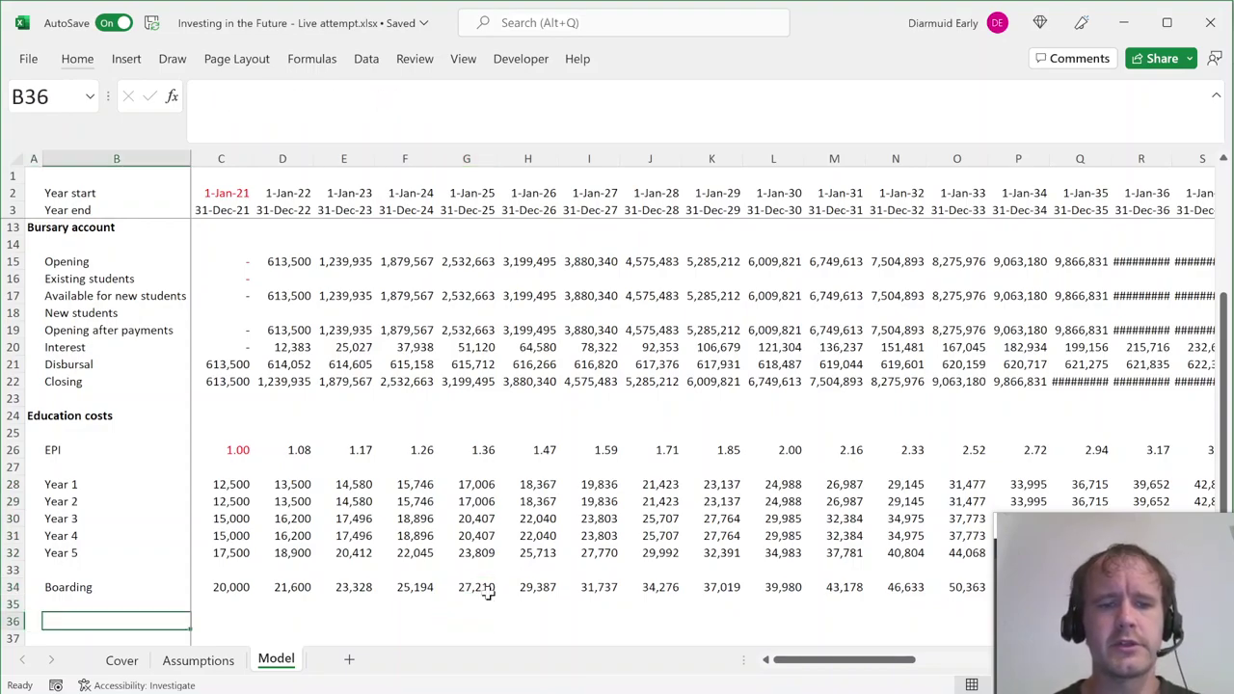
text(WA5Y)
key(Tab)
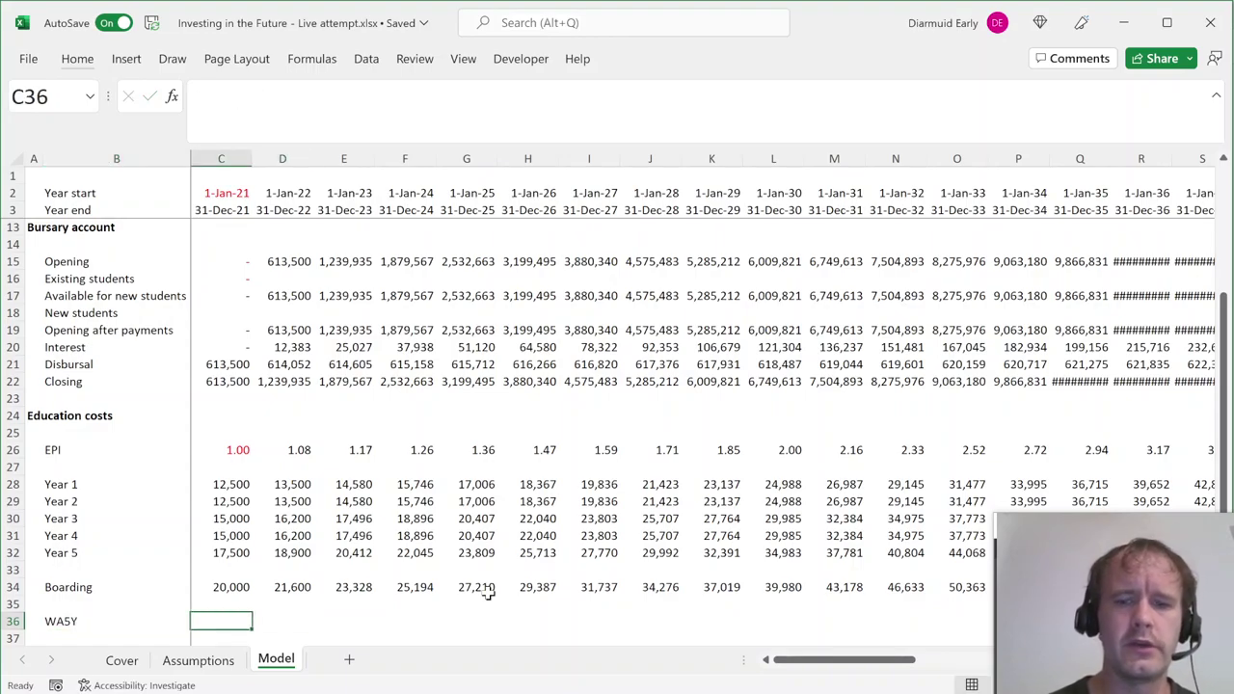
Enter the WA5Y formula in C36 as =SUM(C28:C32)+5*C34*Assumptions!$H$17.
text(=sy)
key(BackSpace)
text(um()
key(Up)
key(Up)
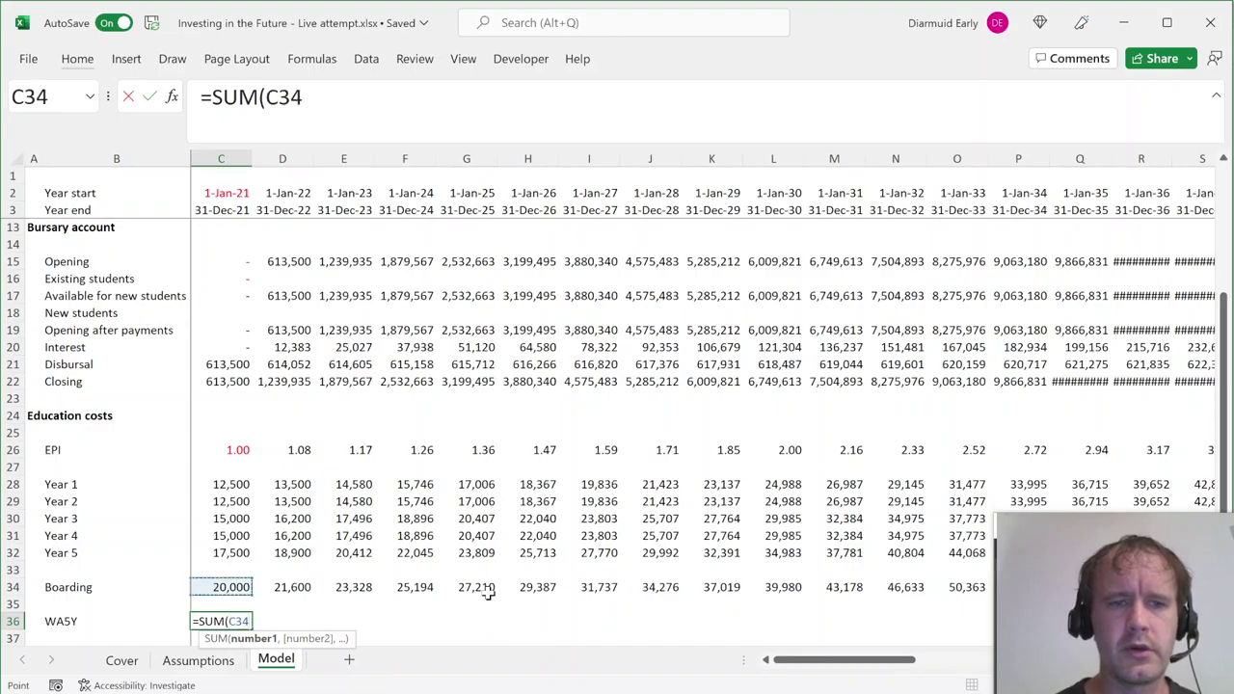
key(Up)
key(Up)
key(shift+Up)
key(shift+Up)
key(shift+Up)
key(shift+Up)
text())
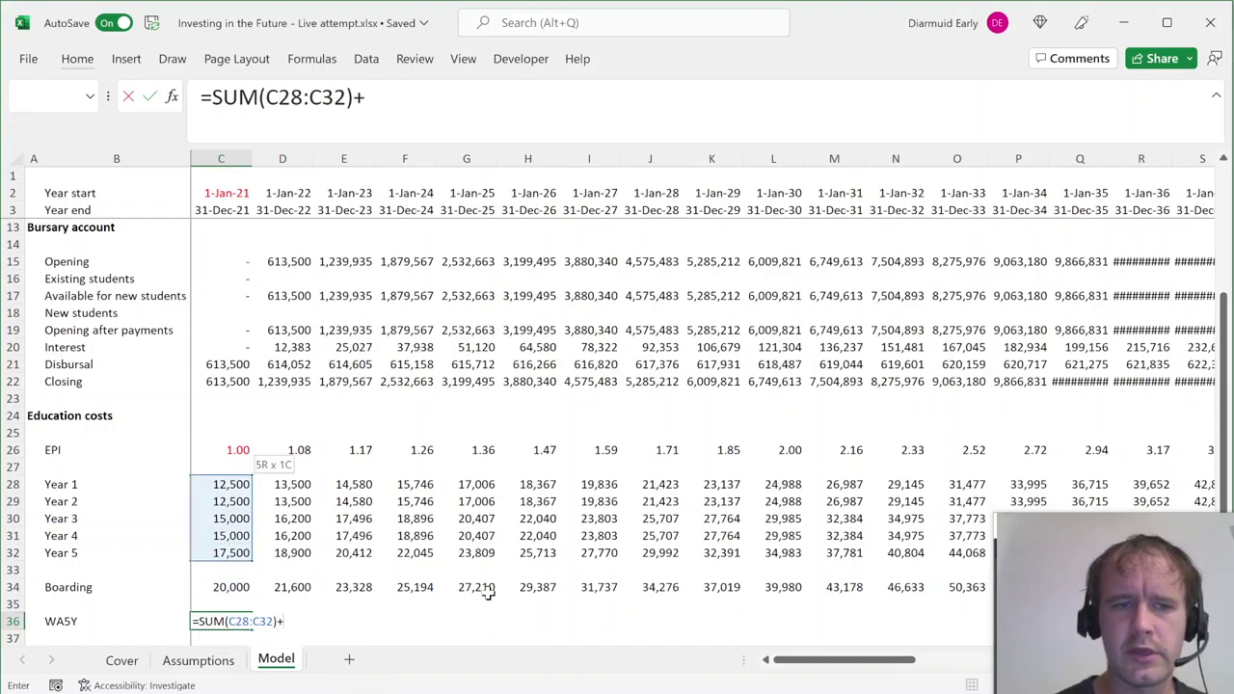
text(+5*)
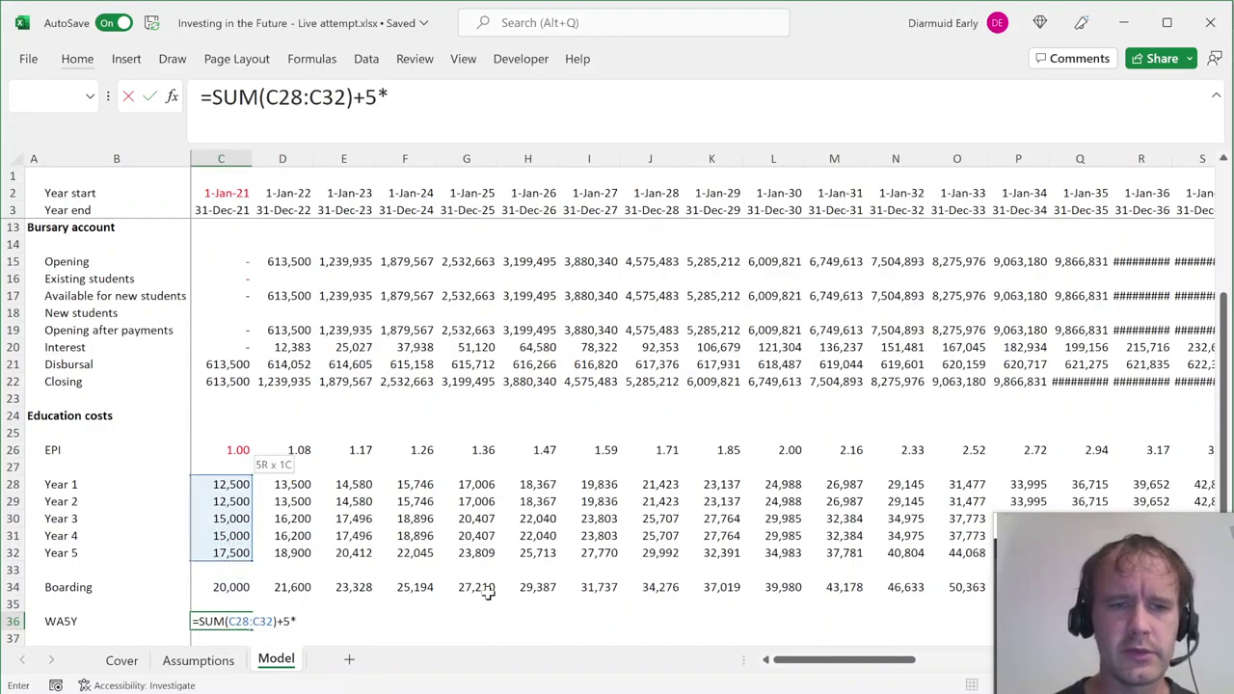
key(Up)
key(Up)
text(*)
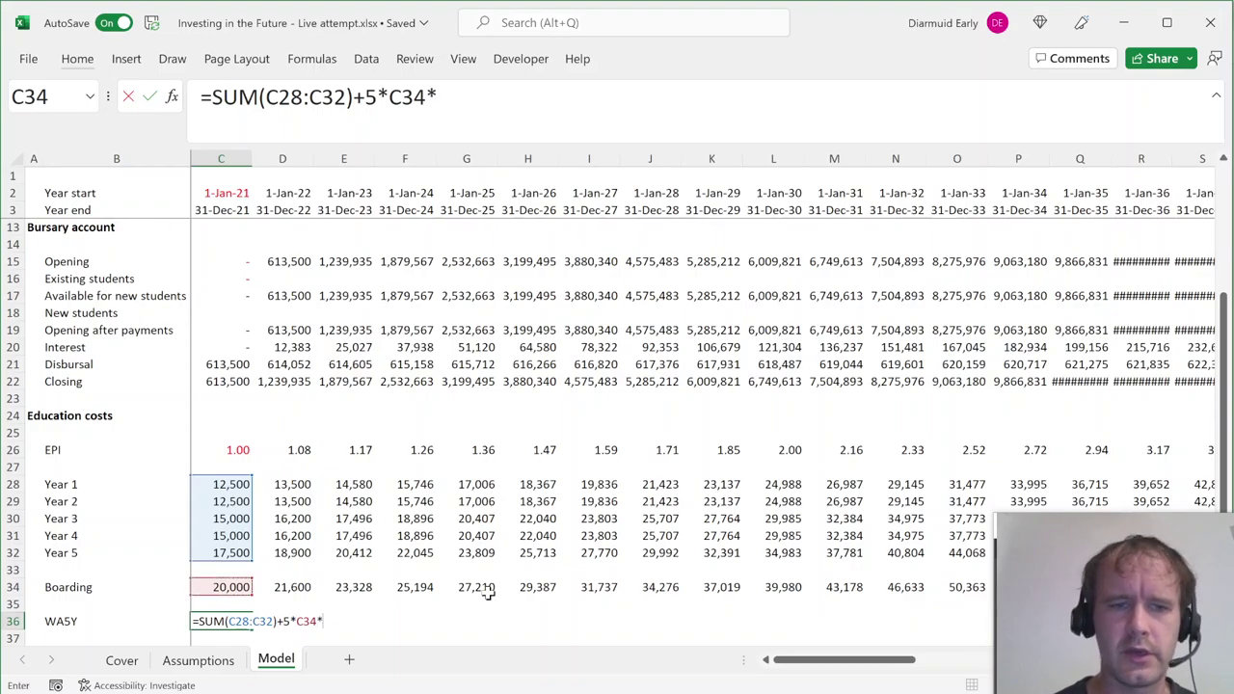
key(ctrl+Page_Up)
click(647, 387)
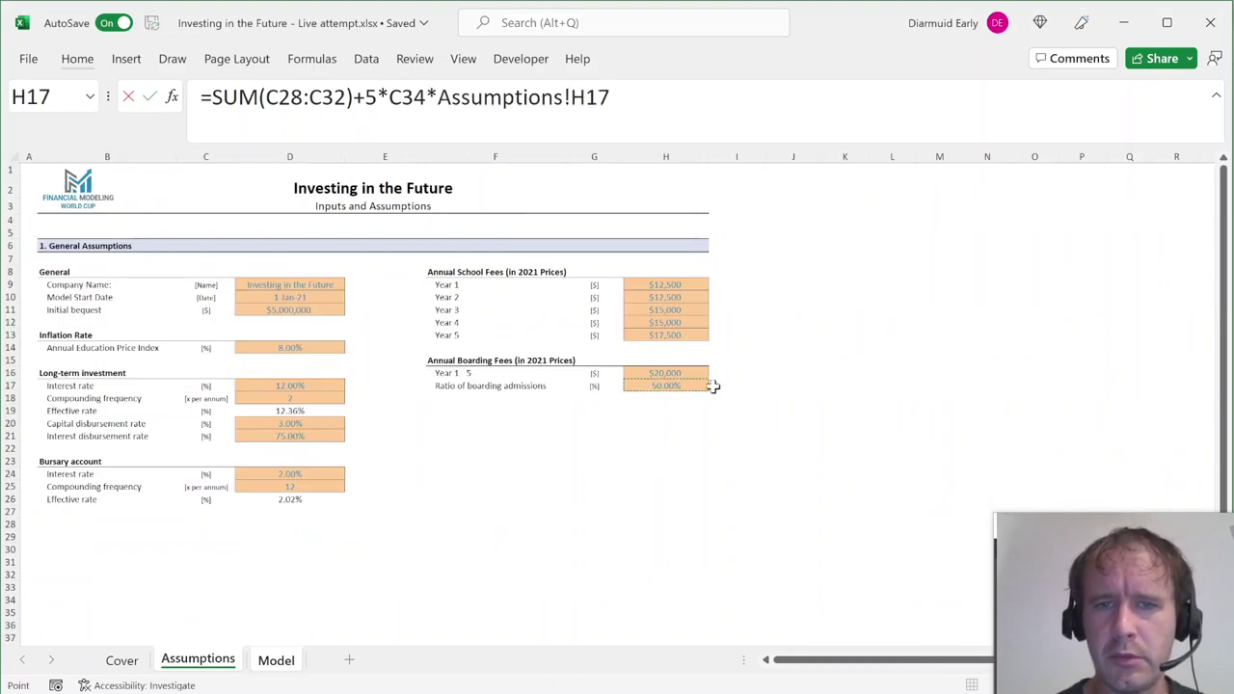
key(F4)
key(Return)
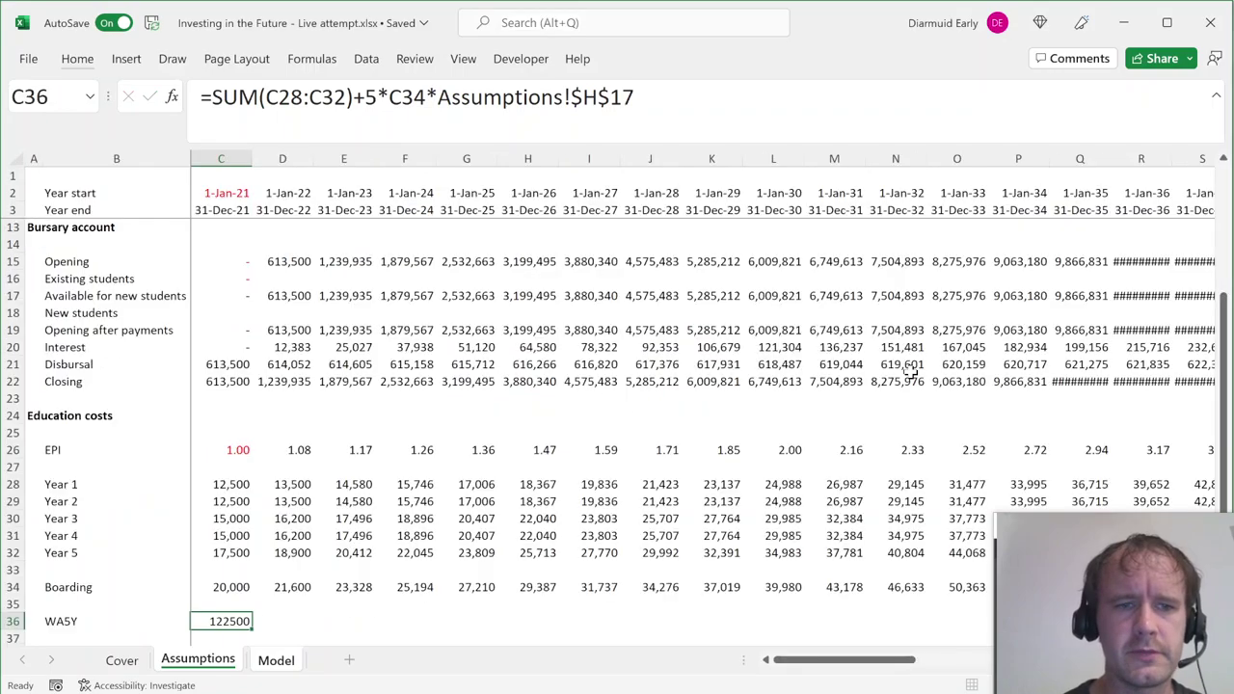
Apply the thousands-separated number format of the rows above to C36 and fill the WA5Y formula across the timeline.
key(Up)
key(Up)
key(Down)
key(ctrl+c)
key(ctrl+alt+v)
key(Escape)
key(shift+Up)
key(ctrl+shift+Right)
key(shift+Down)
key(Return)
Start the New students formula in C18 by dividing the available funds in C17 by the WA5Y cost in C36.
key(Down)
key(Down)
key(Down)
key(Down)
key(Down)
key(Down)
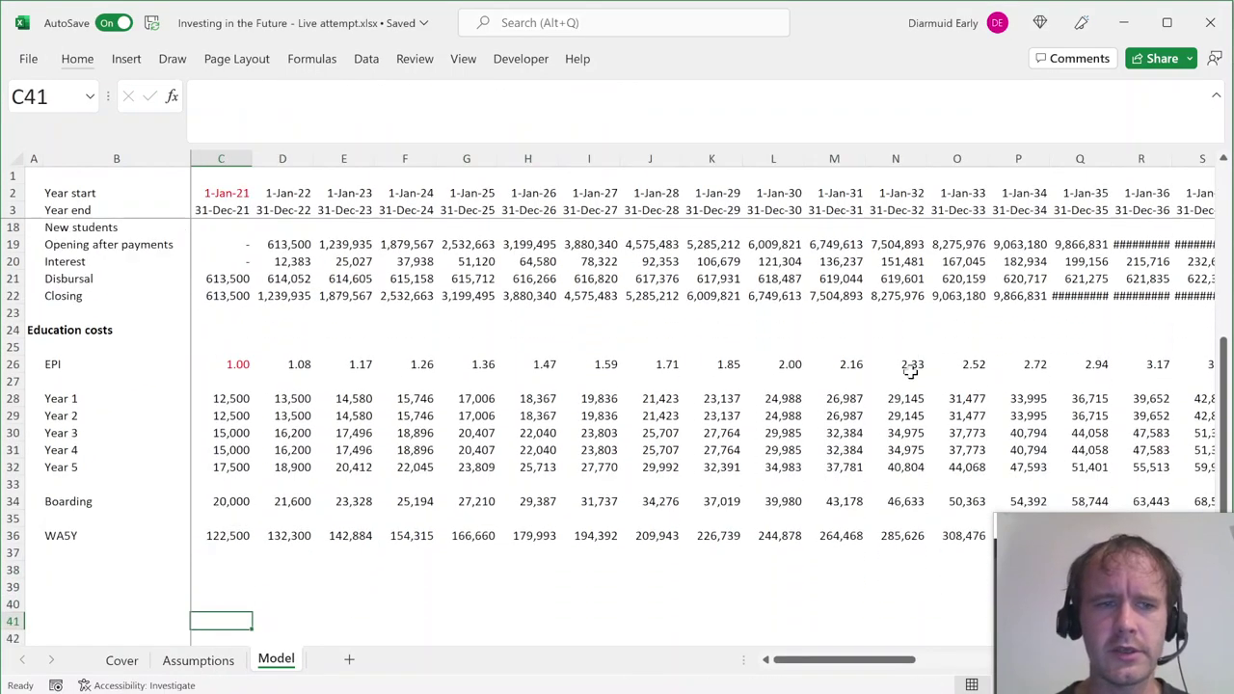
key(Left)
key(Up)
key(Up)
key(Up)
key(Up)
key(Up)
key(Up)
key(Up)
key(Up)
key(Up)
key(Up)
key(Up)
key(Up)
key(Up)
key(Up)
key(Up)
key(Up)
key(Up)
key(Up)
key(Up)
key(Up)
key(Up)
key(Up)
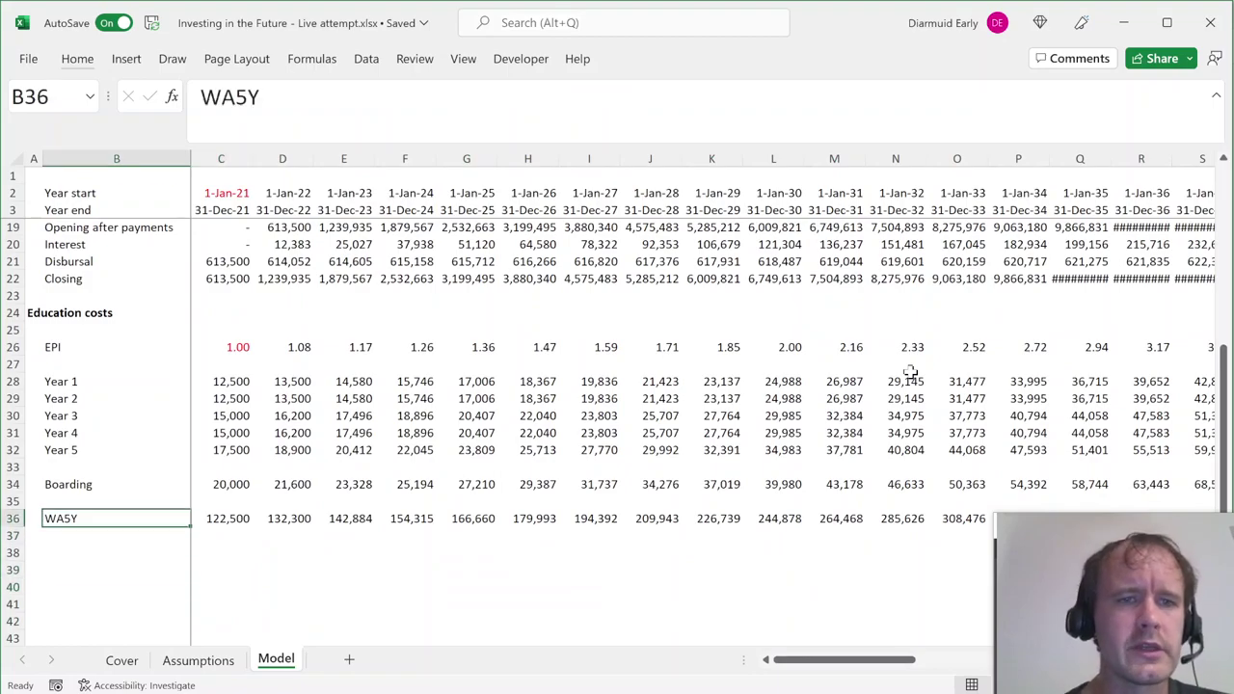
key(Right)
key(Down)
key(Down)
key(Down)
key(Down)
key(Down)
key(Down)
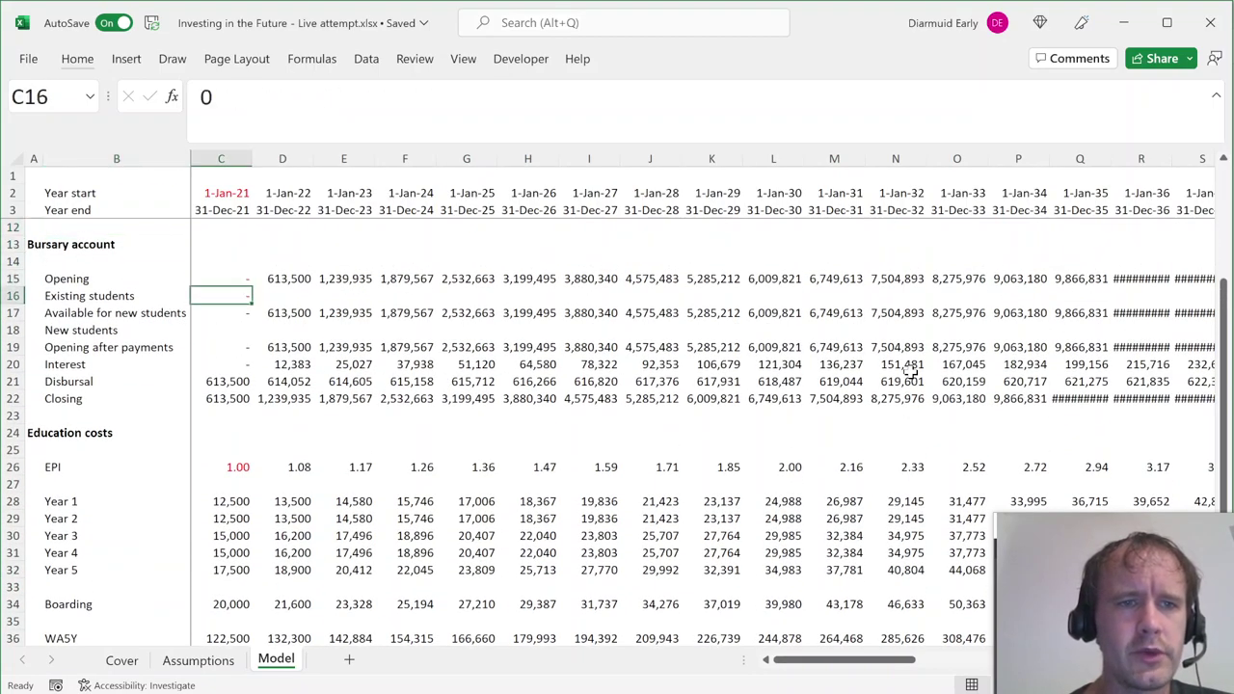
text(=)
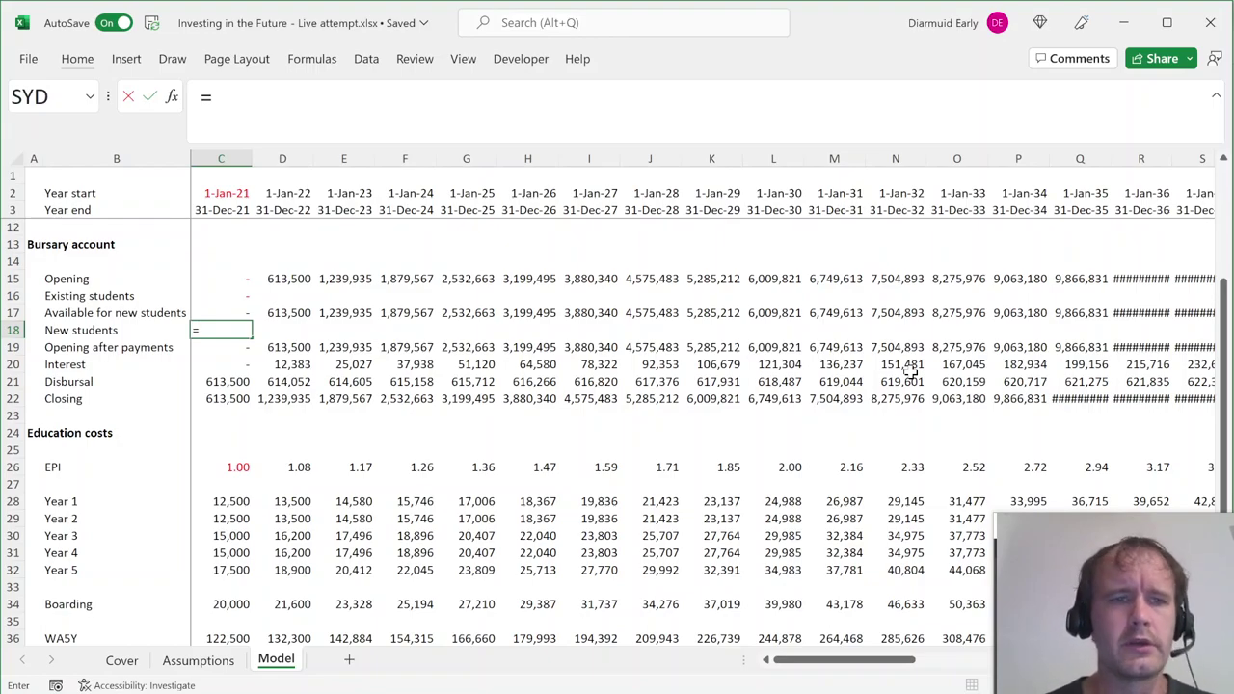
key(Up)
text(/)
key(Down)
key(Down)
key(Down)
key(Down)
key(Down)
key(Down)
key(Down)
key(Down)
key(Down)
key(Down)
key(Down)
key(Down)
key(Down)
key(Down)
key(Down)
key(Down)
key(Down)
key(Down)
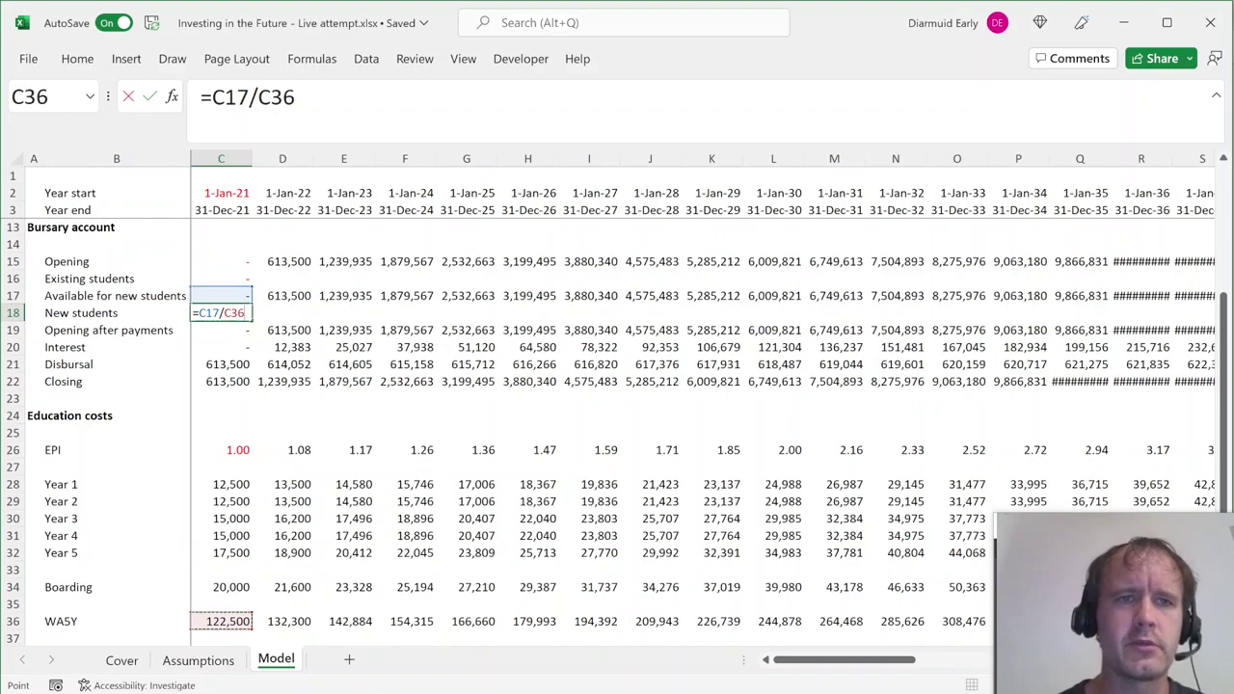
Wrap the C18 division in ROUNDDOWN with 0 digits, giving =ROUNDDOWN(C17/C36,0).
key(F2)
key(Home)
key(Right)
text(round)
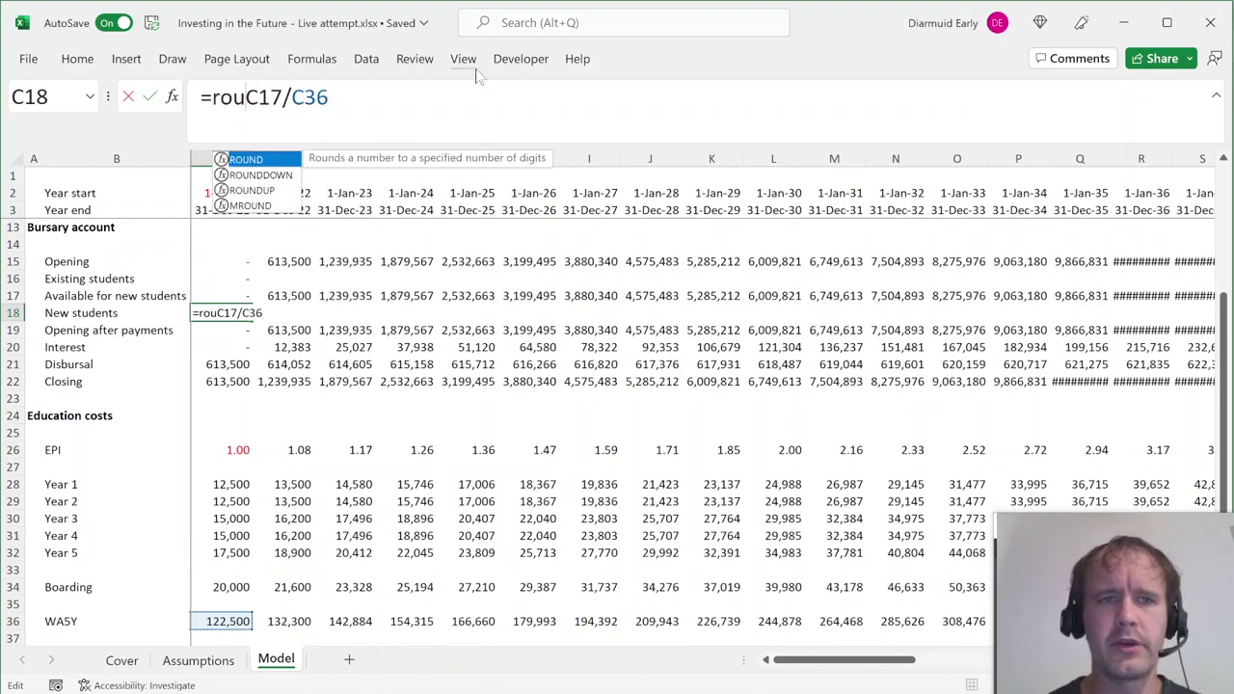
key(Tab)
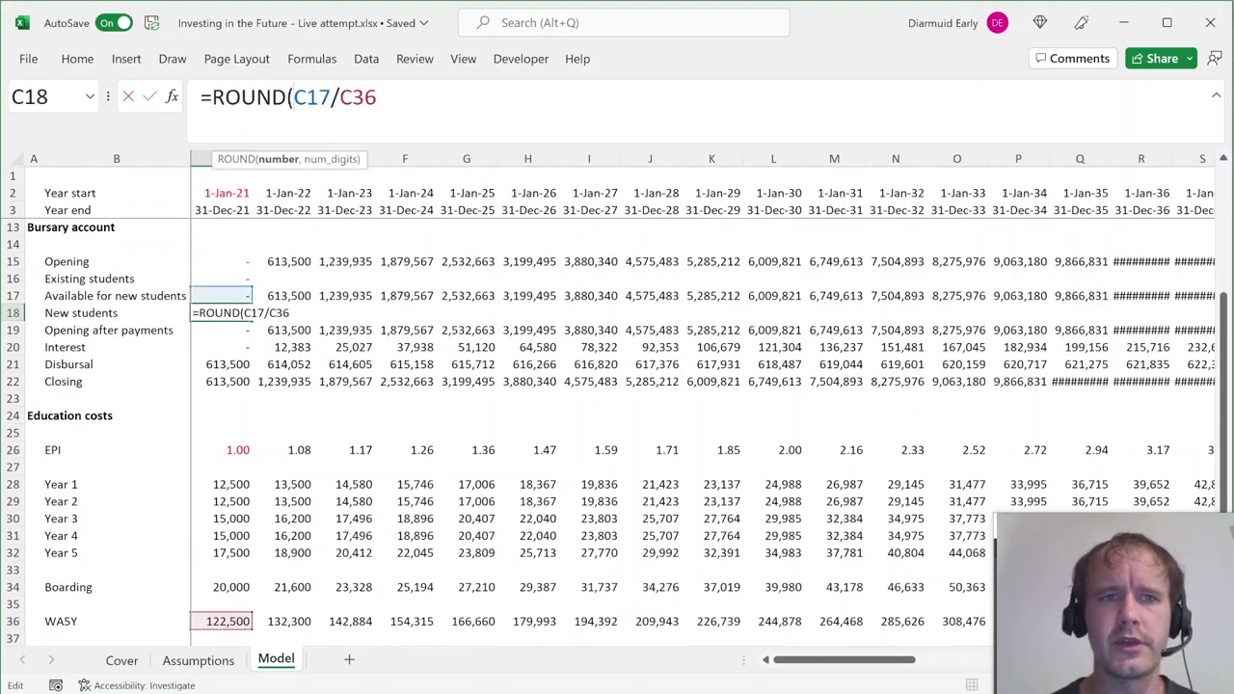
key(Left)
text(d)
key(Tab)
text(,0))
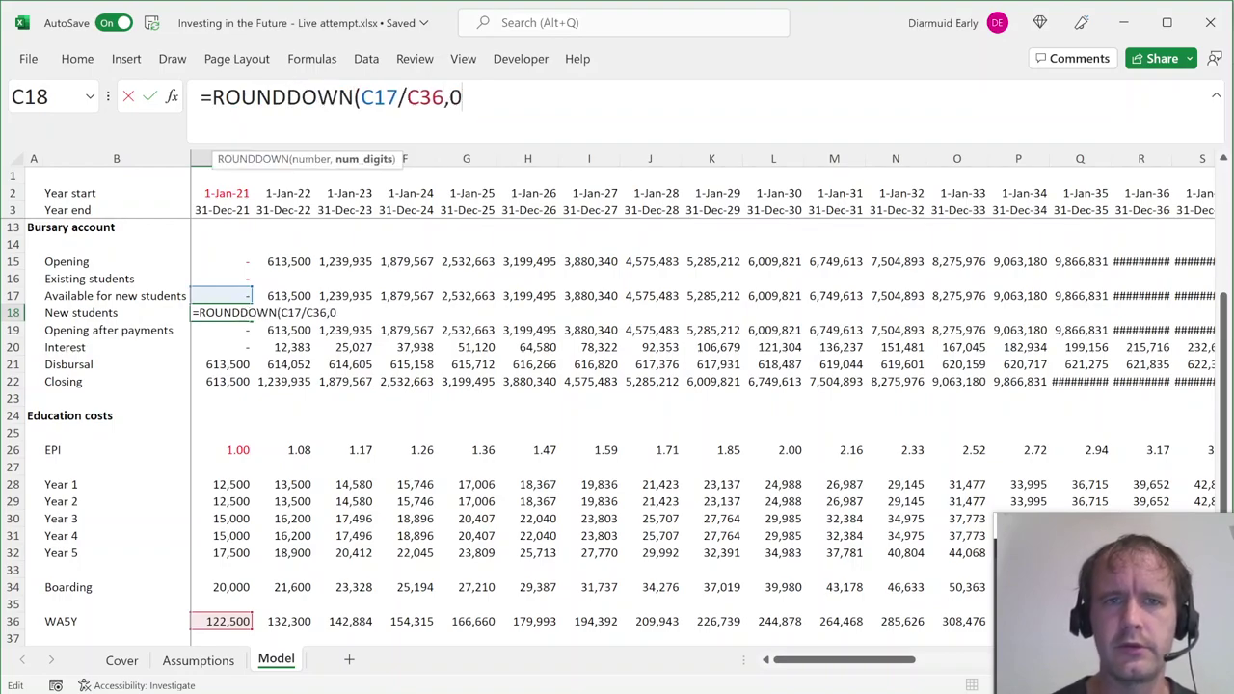
key(ctrl+Return)
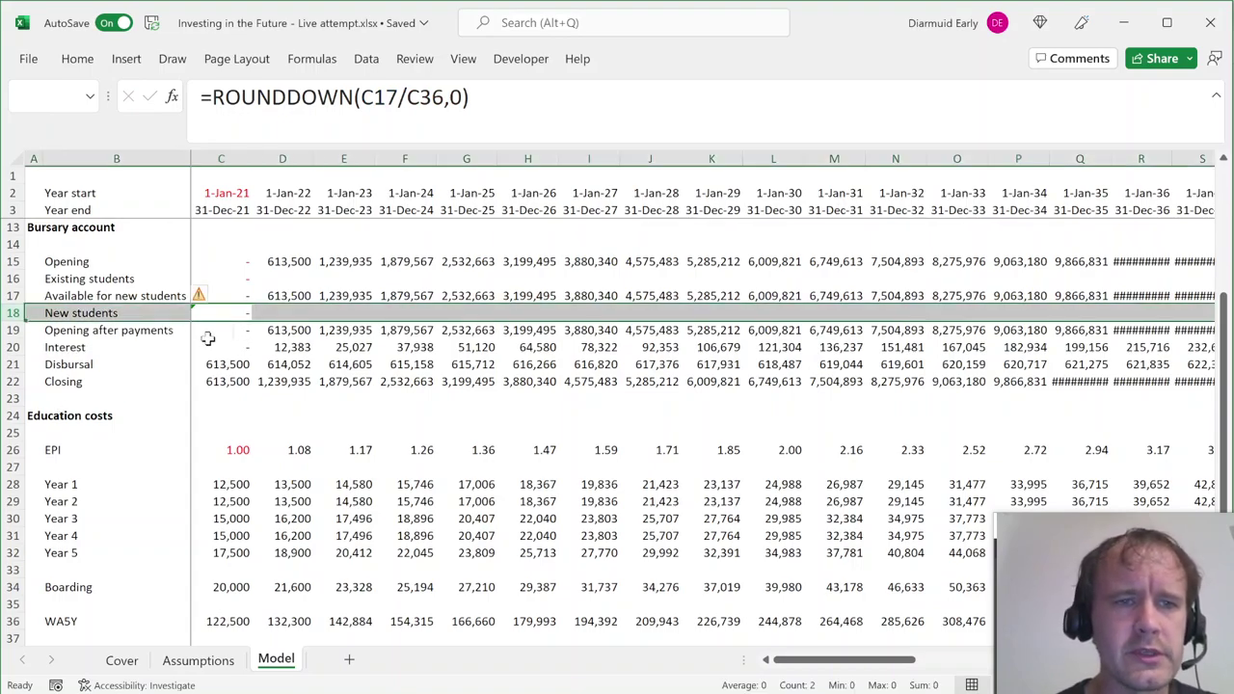
Copy the Education costs heading row to row 38 and rename the copied heading Students.
click(42, 415)
key(shift+space)
key(ctrl+c)
key(Down)
key(Down)
key(Down)
key(Down)
key(Down)
key(Down)
key(Down)
key(Down)
key(Down)
key(Down)
key(Down)
key(Down)
key(Down)
key(Down)
key(Down)
key(Down)
key(Up)
key(Up)
key(ctrl+v)
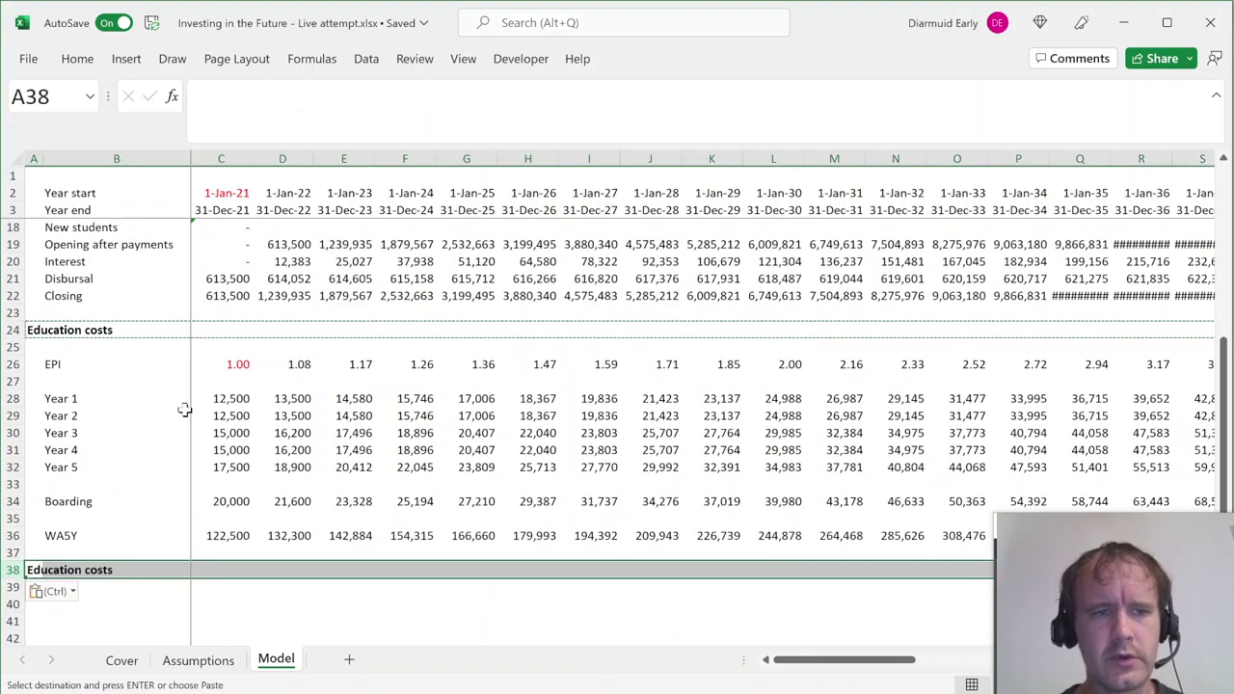
text(Students)
key(Return)
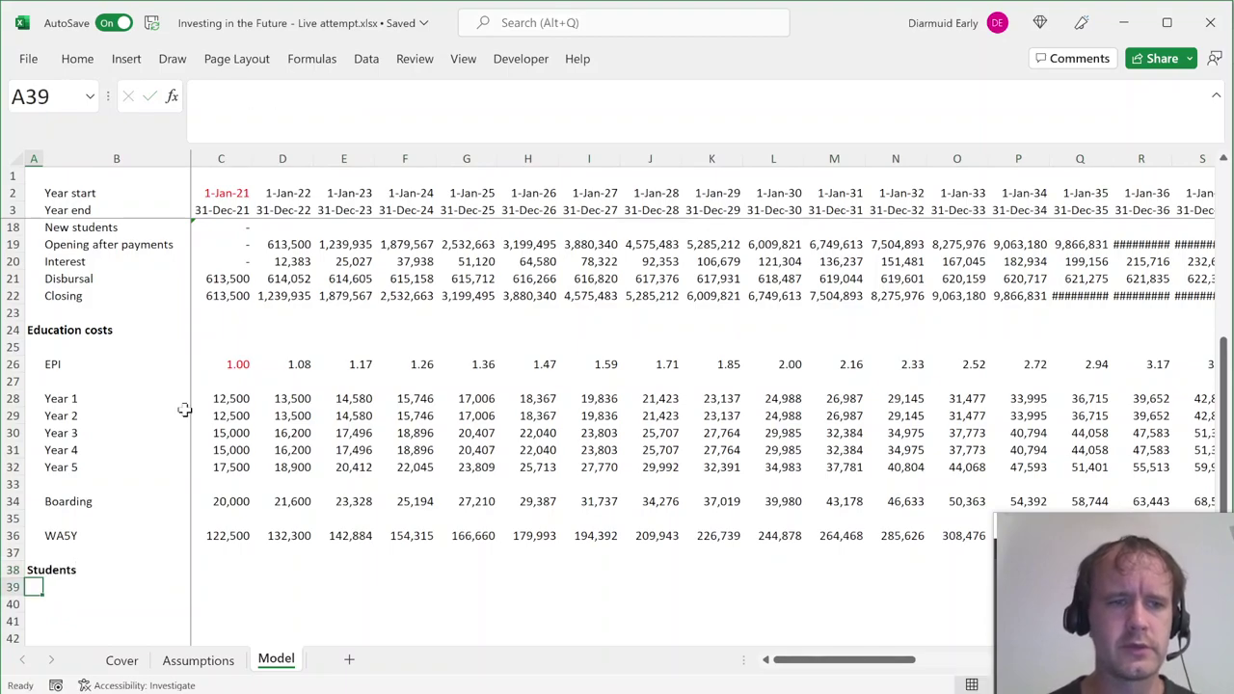
Add the label Total new students in B40 under the Students heading.
key(Down)
key(Right)
text(Total new students)
key(Return)
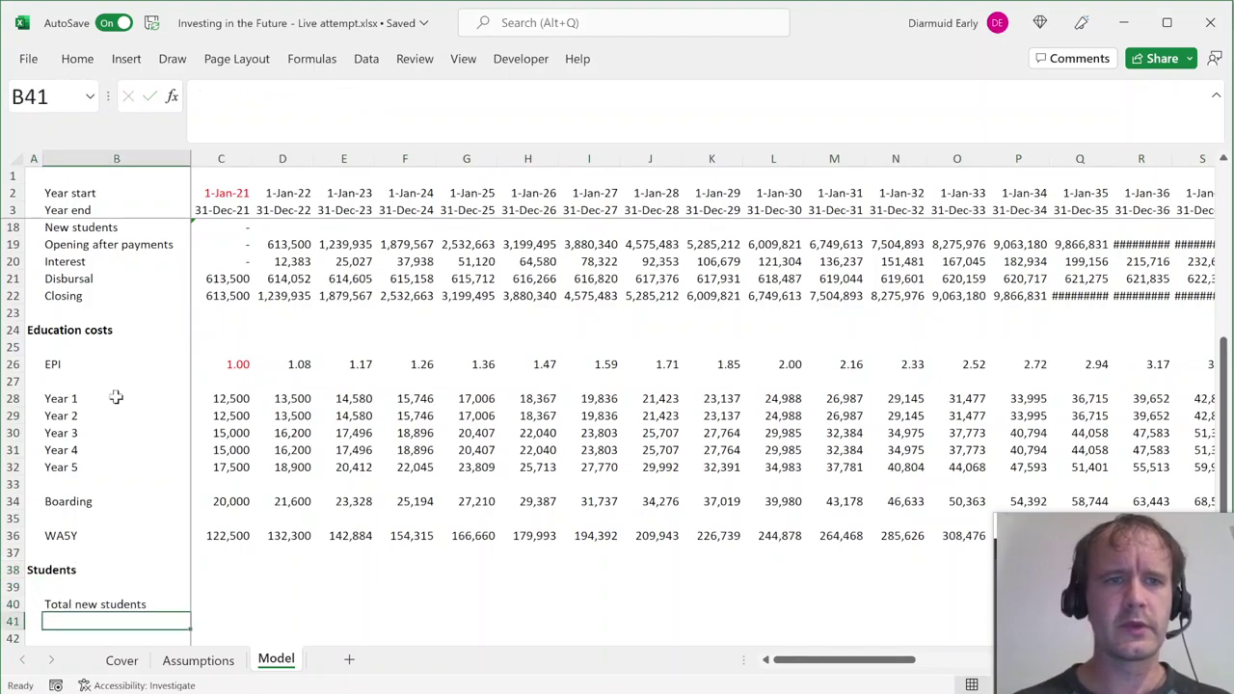
Move the ROUNDDOWN formula from C18 to C40 with its references intact, and fill it across to E40.
click(217, 226)
key(F2)
key(shift+Home)
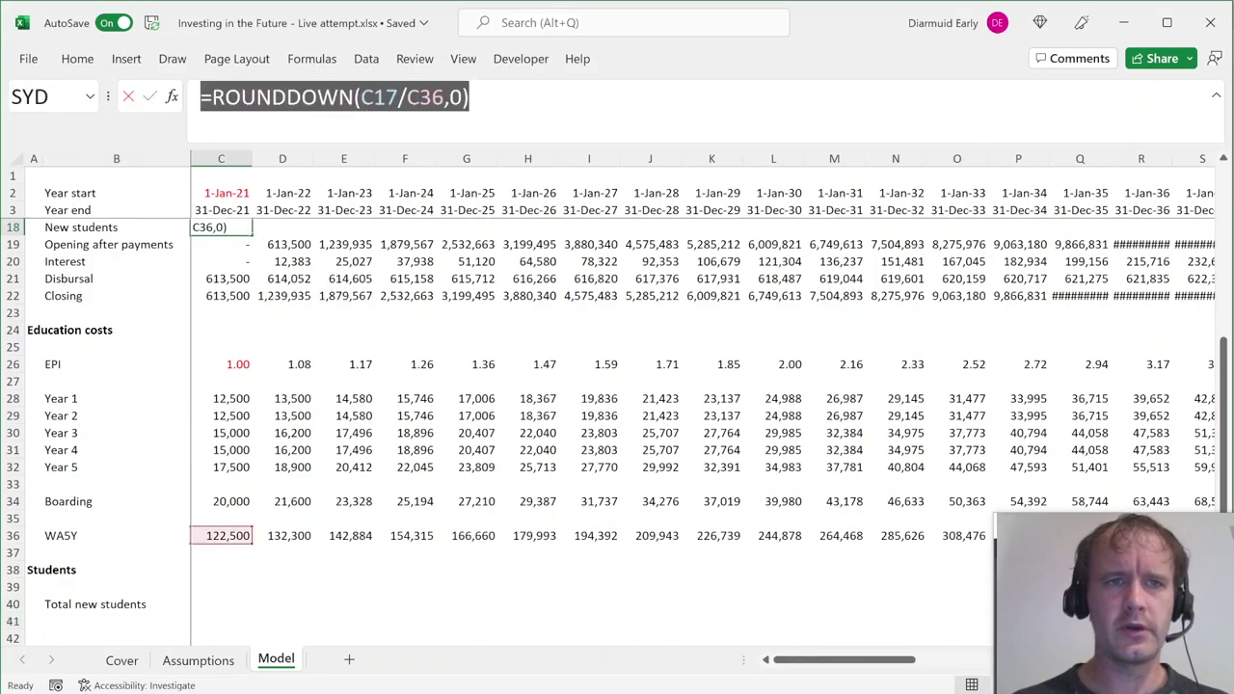
key(BackSpace)
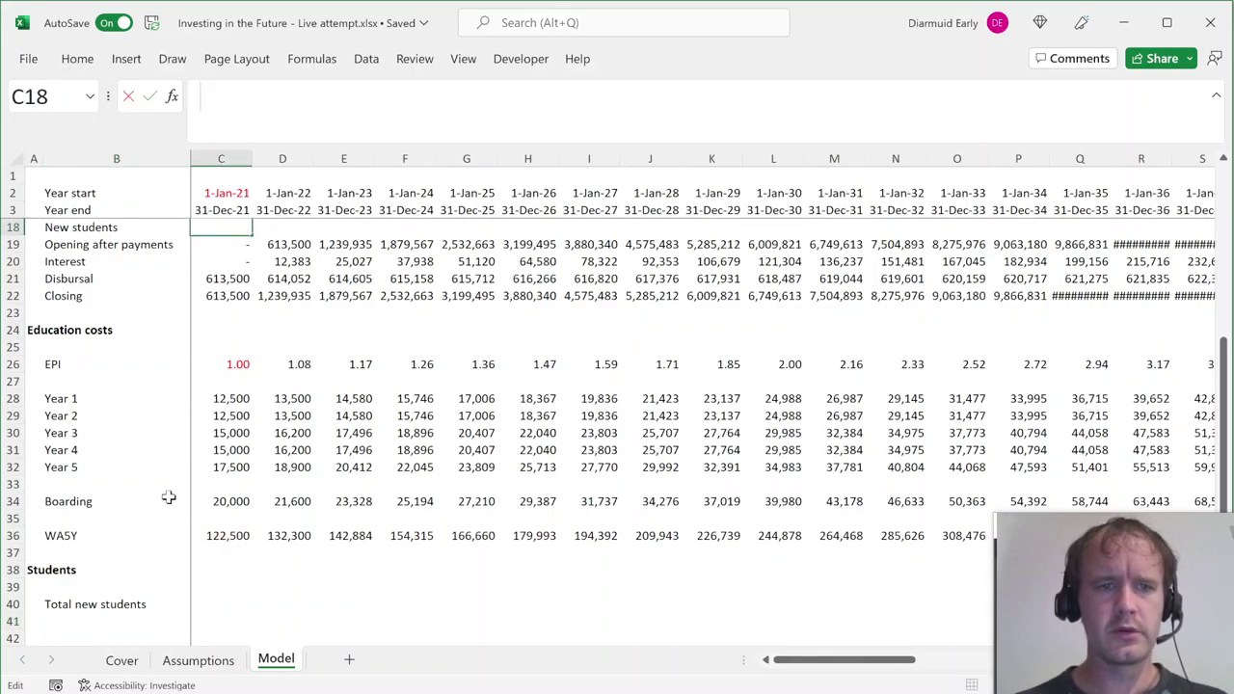
click(226, 617)
click(236, 603)
key(ctrl+v)
key(Return)
click(221, 604)
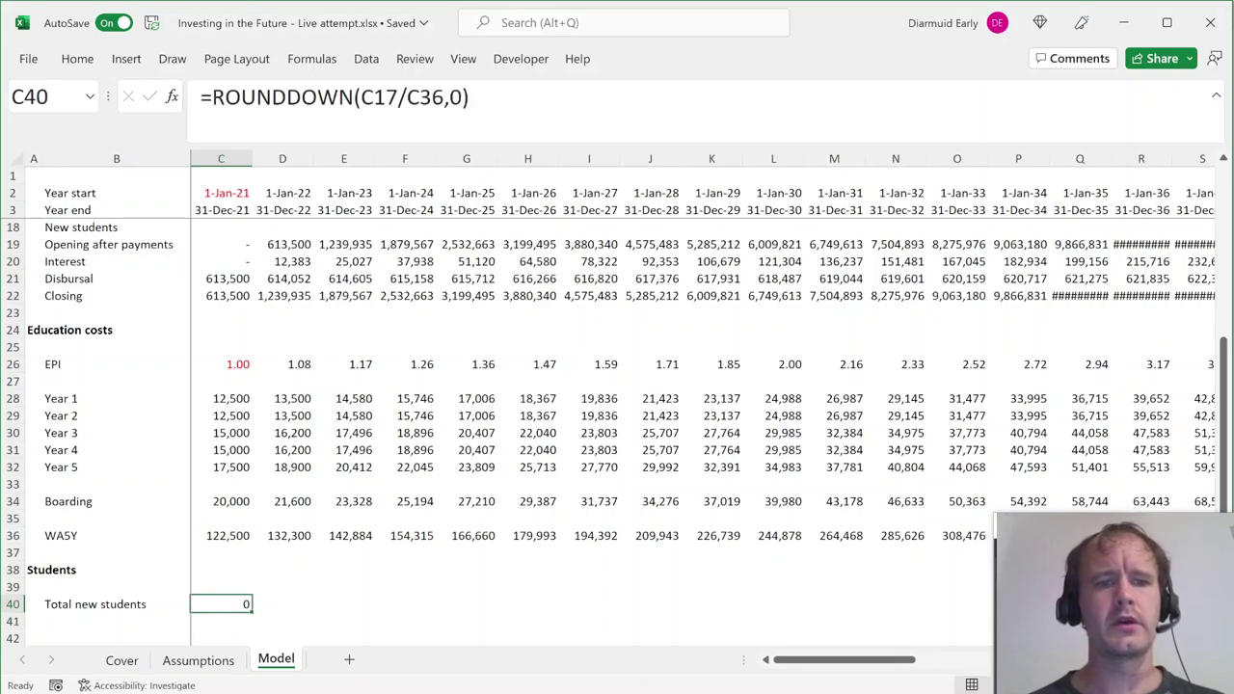
drag(220, 603, 343, 603)
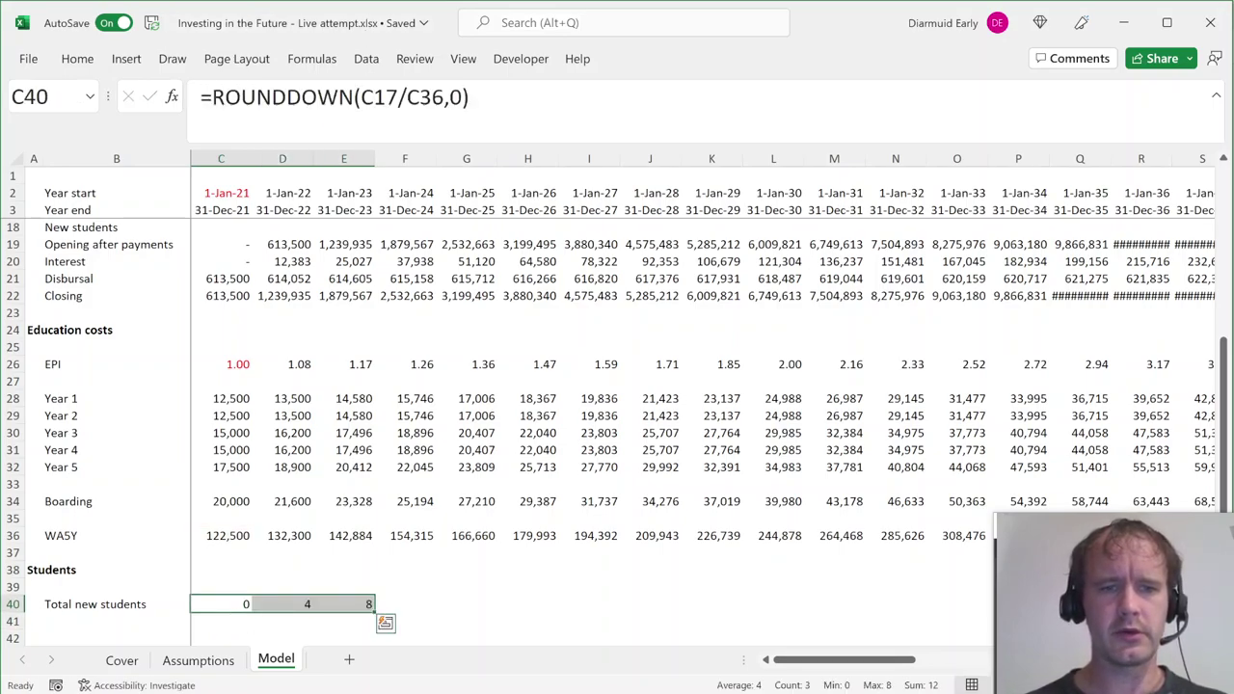
Check the new students formula in D40 against the disbursements in C9:C10, available funds in D17 and WA5Y cost in D36.
click(282, 603)
key(F2)
key(Escape)
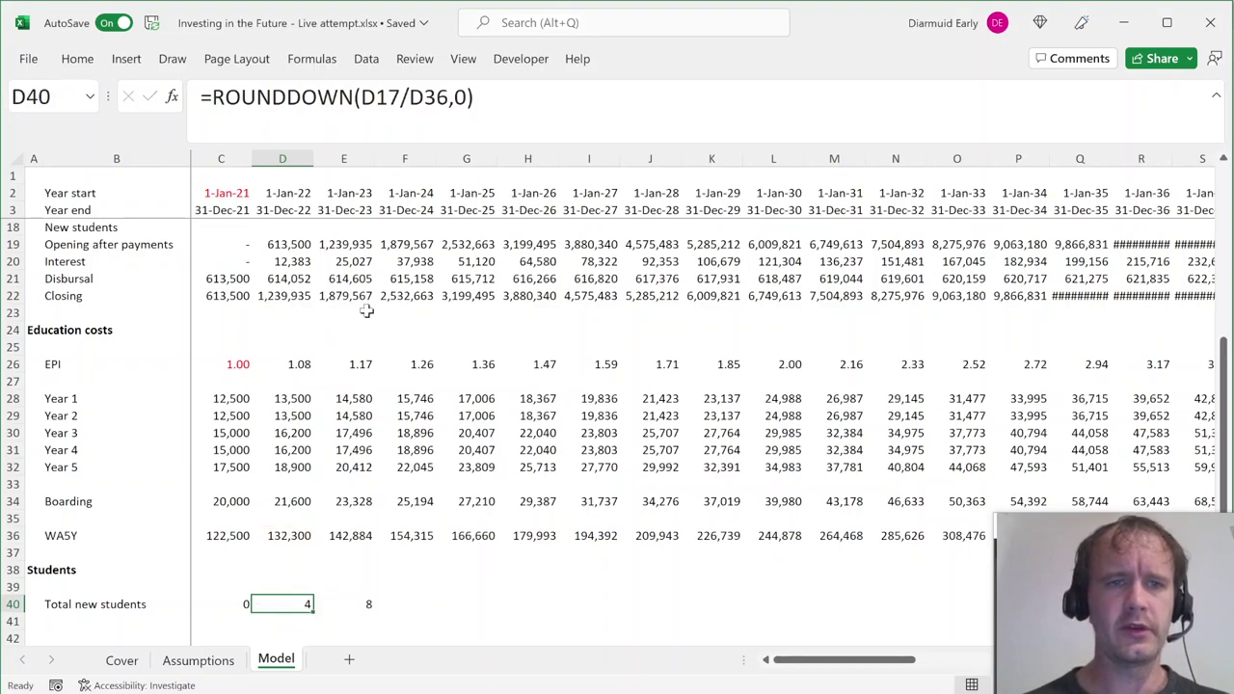
scroll(198, 307, up, 4)
drag(220, 274, 222, 295)
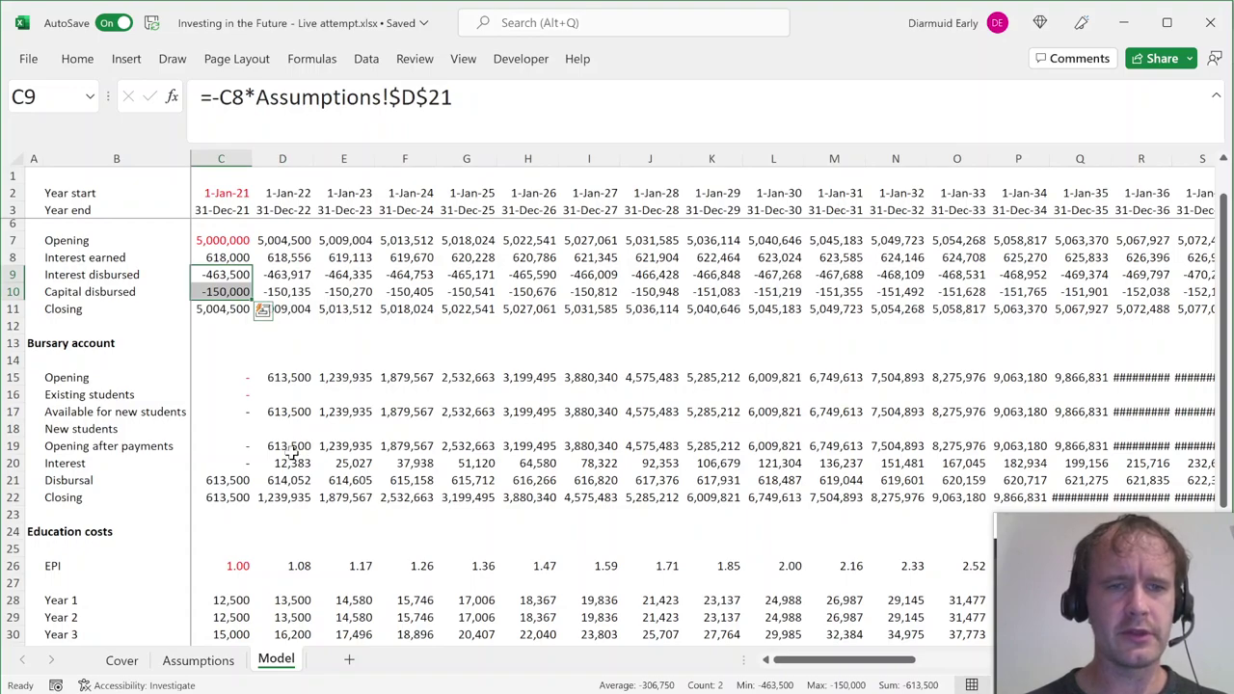
click(282, 411)
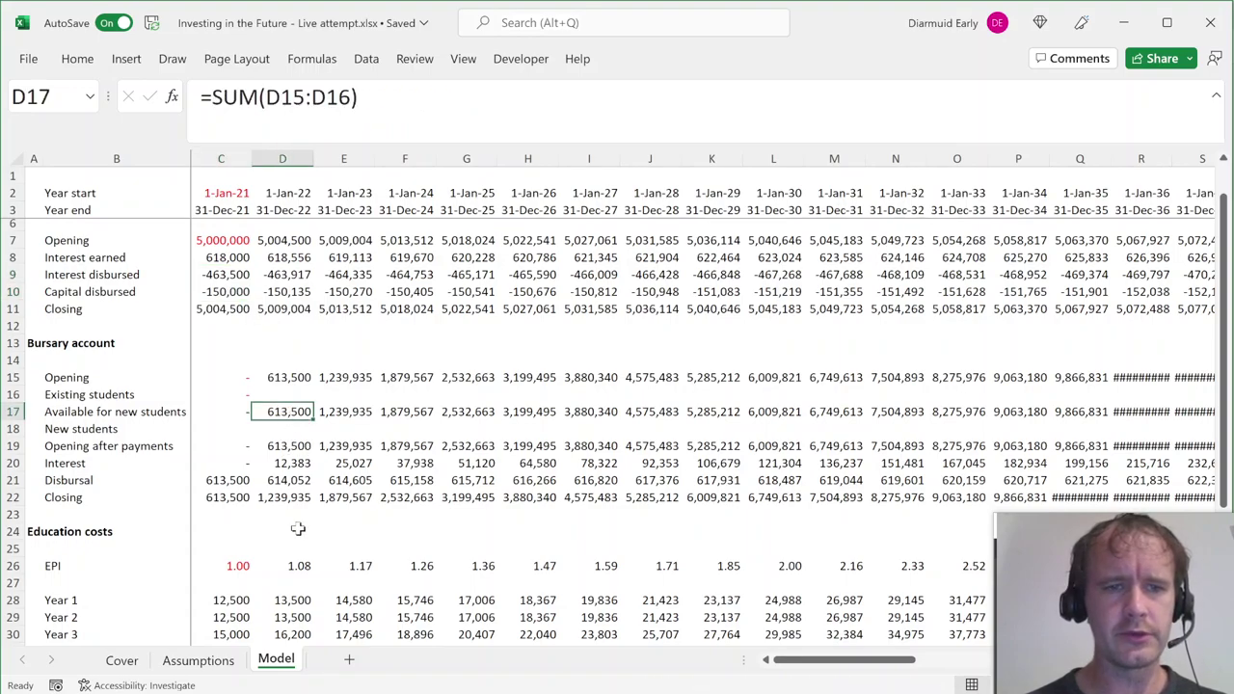
scroll(298, 528, down, 5)
click(286, 492)
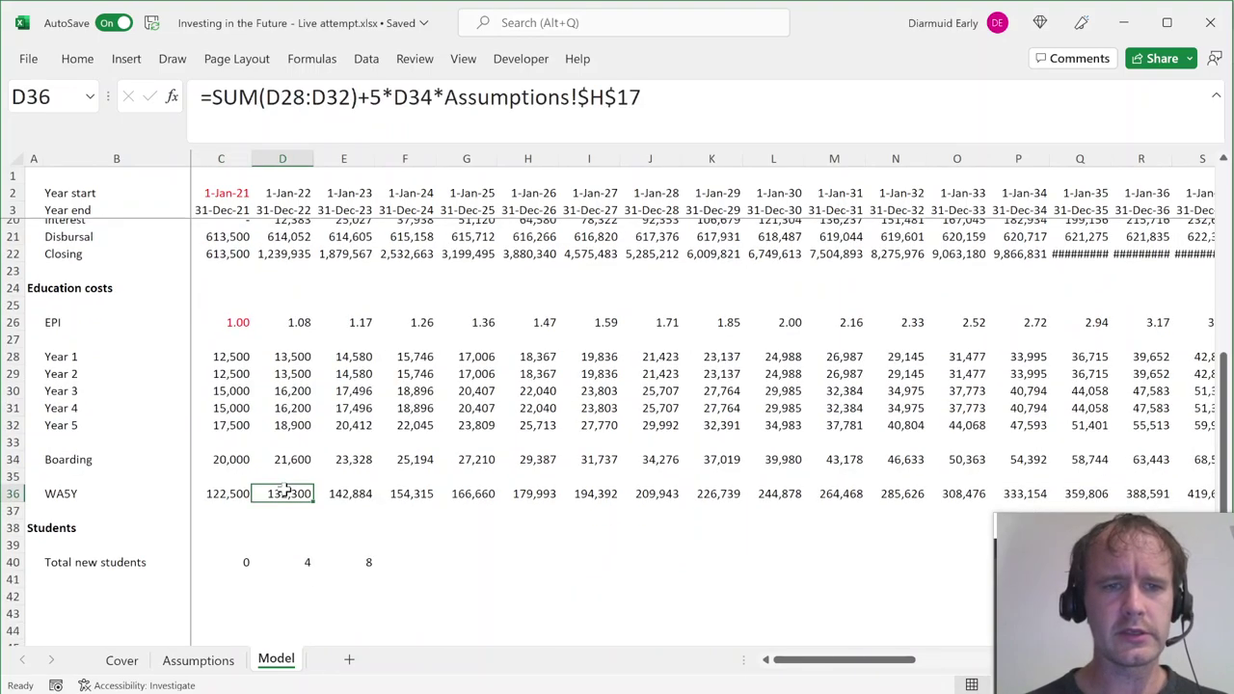
click(283, 564)
double_click(283, 564)
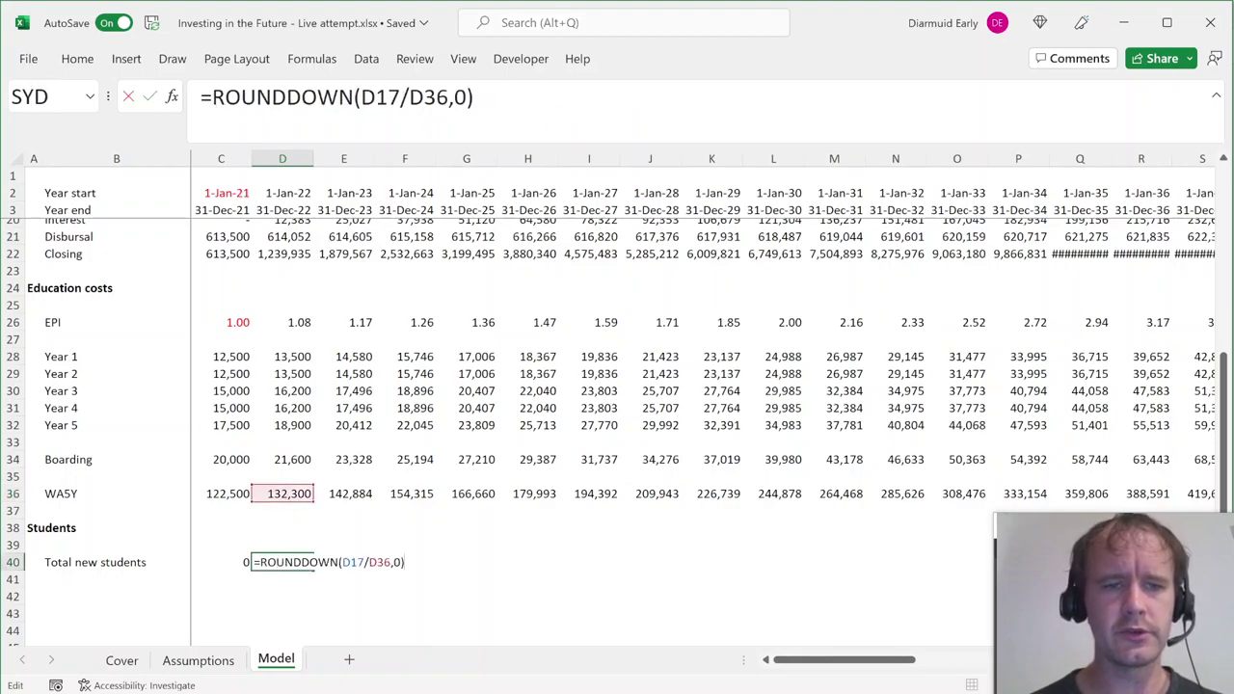
key(Escape)
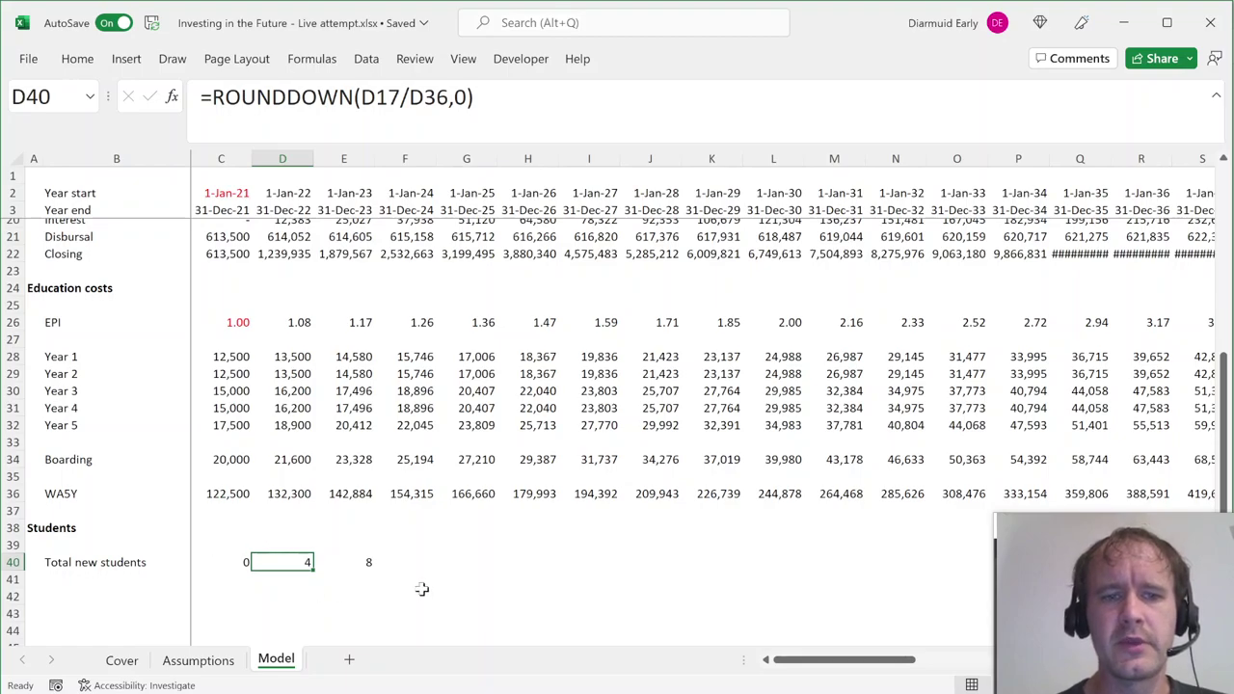
Recheck the available funds in D17 and the 2021 WA5Y formula in C36.
scroll(349, 413, up, 4)
scroll(349, 412, up, 2)
drag(266, 450, 270, 466)
scroll(301, 503, down, 9)
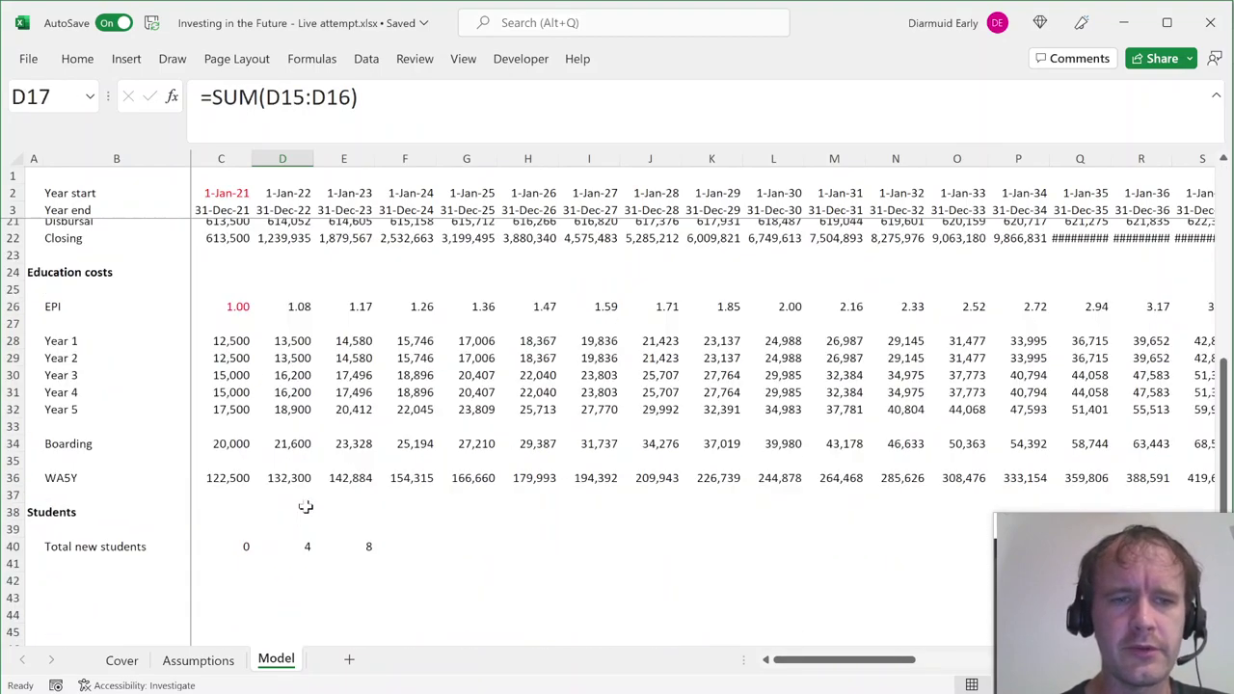
click(235, 332)
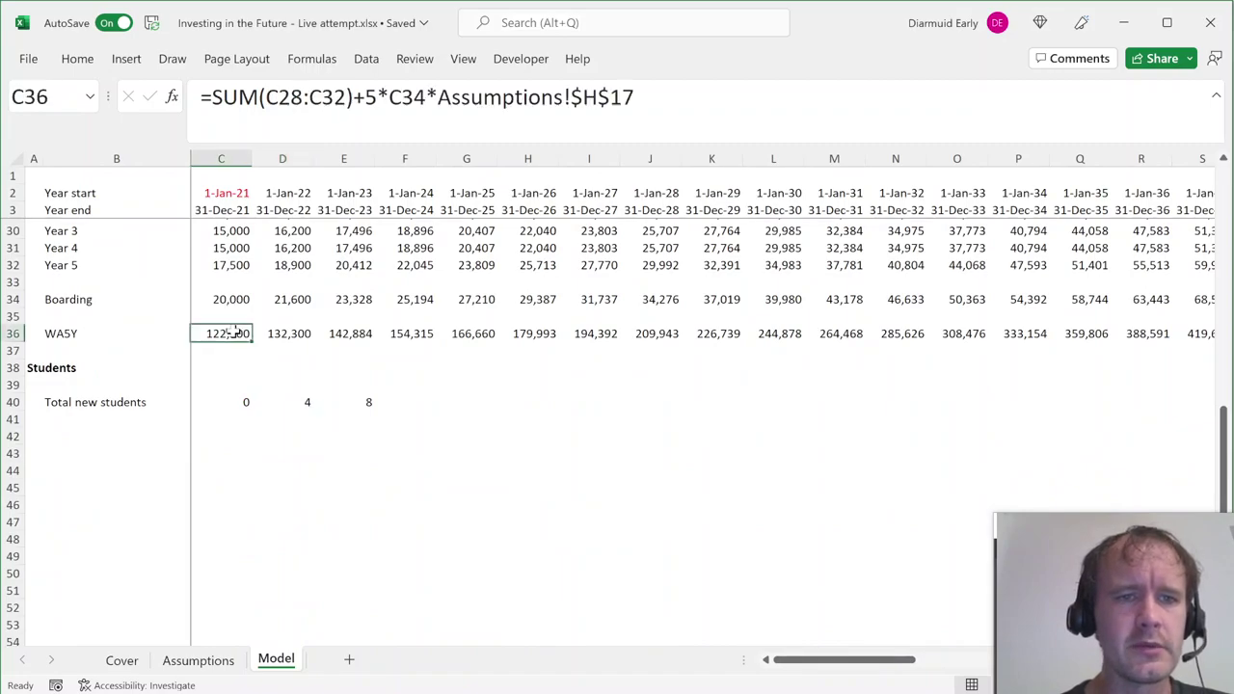
Copy only the formatting of the WA5Y cell C36 onto the Total new students cells starting at C40.
key(ctrl+c)
key(Down)
key(Down)
key(Down)
key(Down)
key(ctrl+shift+Right)
key(alt+h)
key(v)
key(s)
key(t)
key(Return)
key(Left)
key(Right)
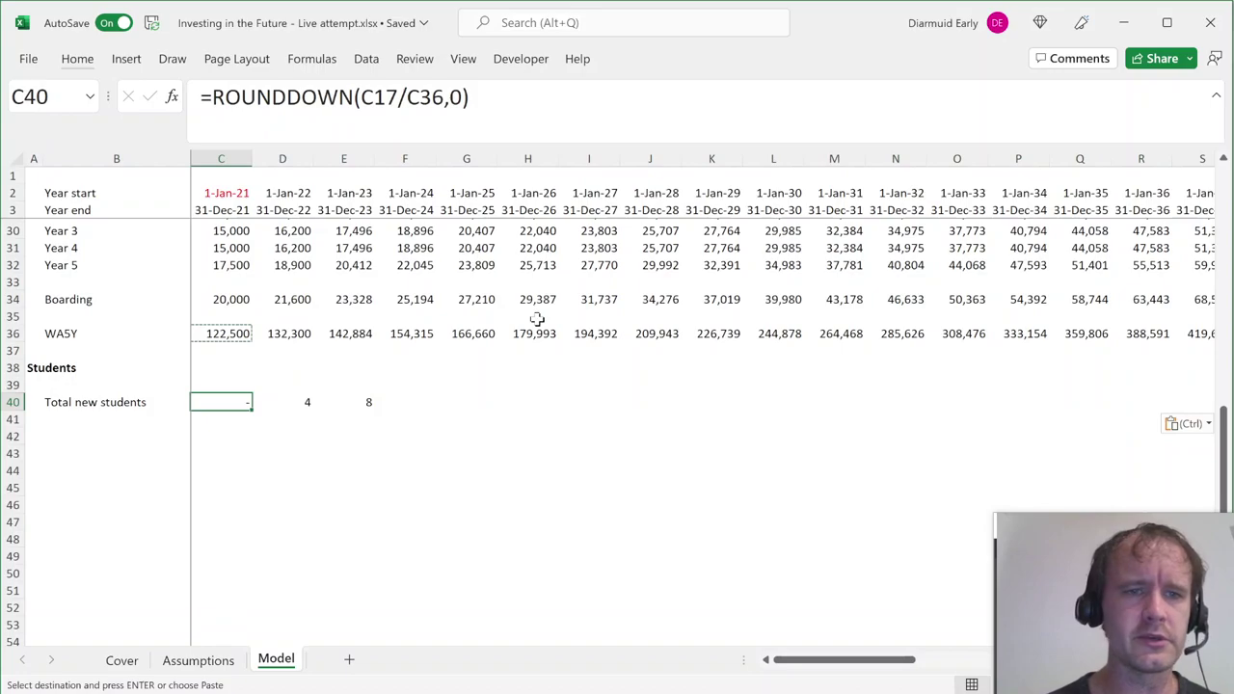
Add the section heading Boarders in A42 below the Total new students row.
key(Left)
key(Down)
key(Down)
key(Up)
key(Down)
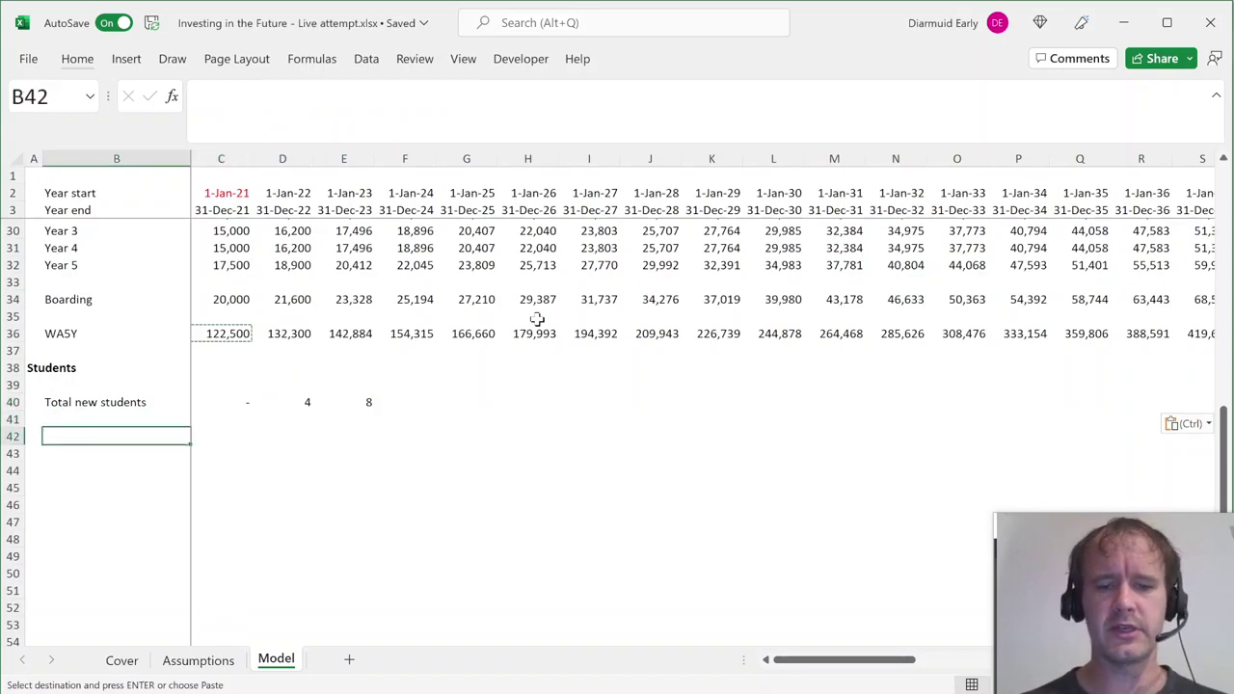
text(Board)
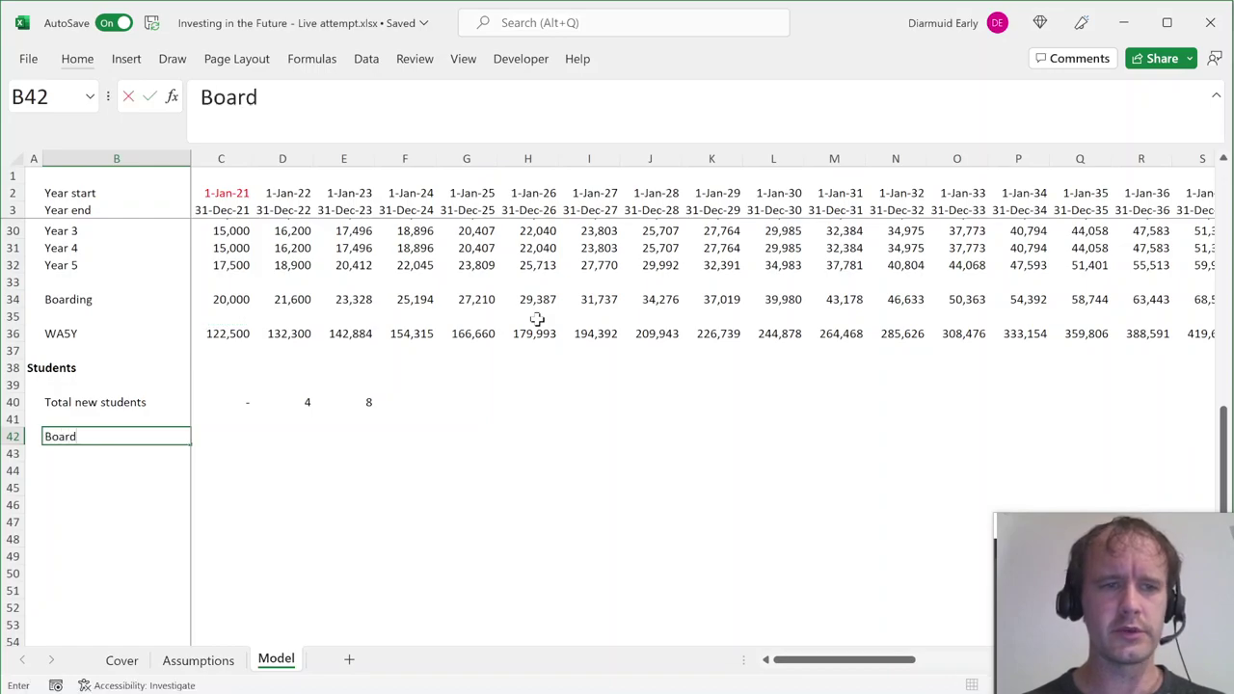
key(Escape)
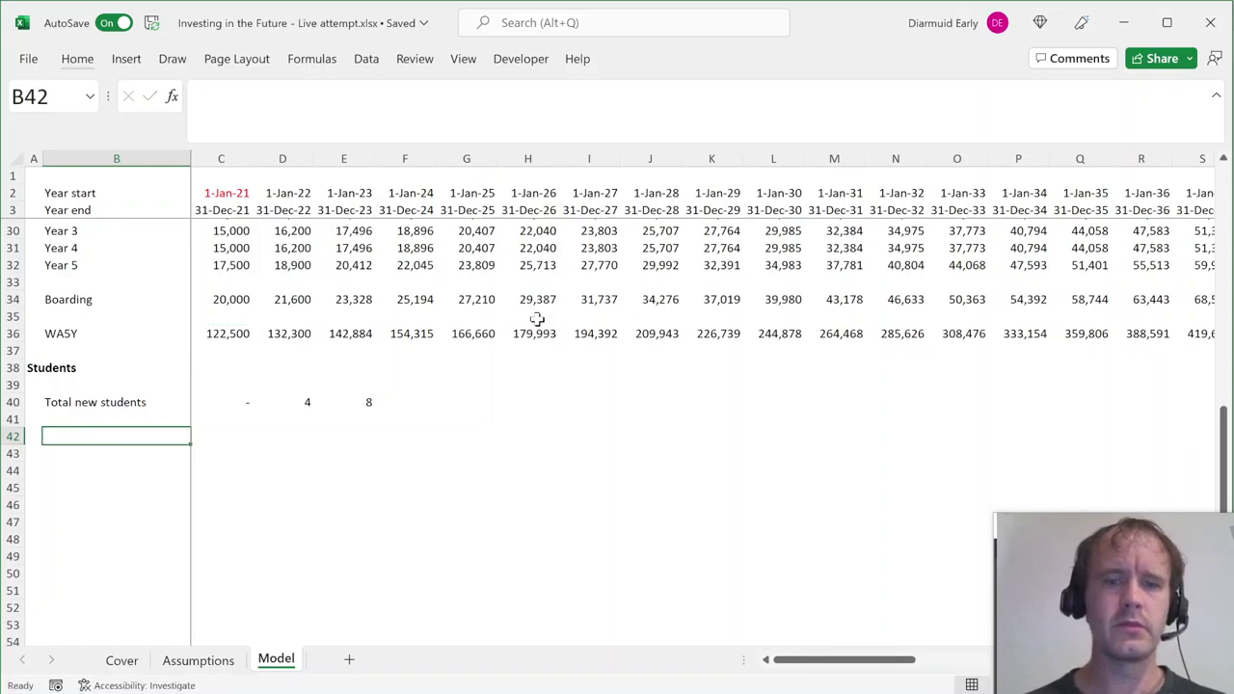
key(Left)
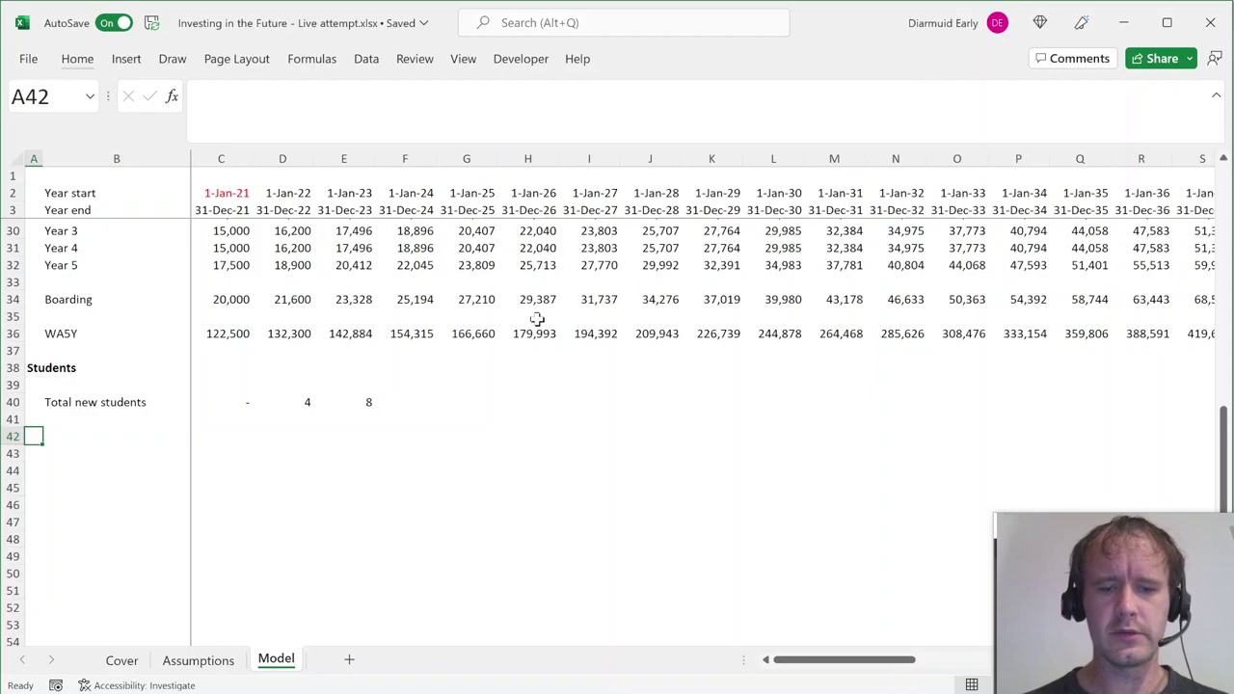
text(Boarders)
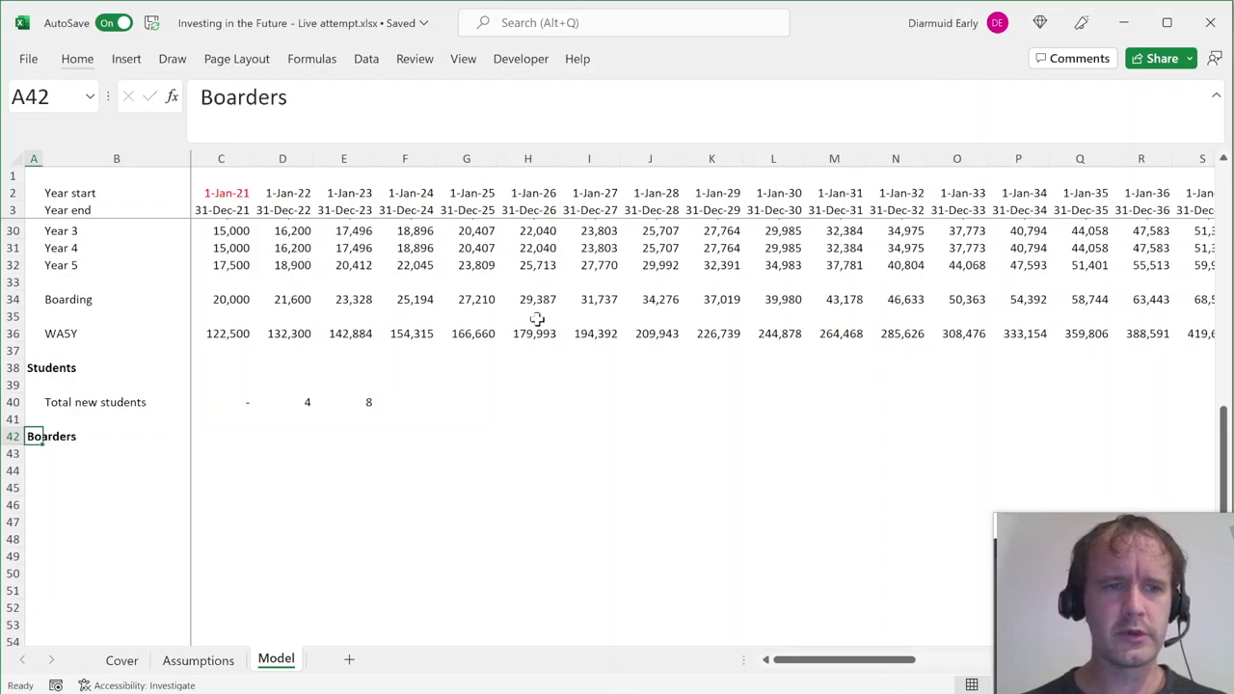
key(Return)
Copy the Year 1 to Year 5 labels from F9:F13 of the Assumptions sheet into B43:B47 under Boarders.
key(Right)
key(ctrl+Up)
key(ctrl+Up)
key(ctrl+Up)
key(ctrl+Up)
key(ctrl+Up)
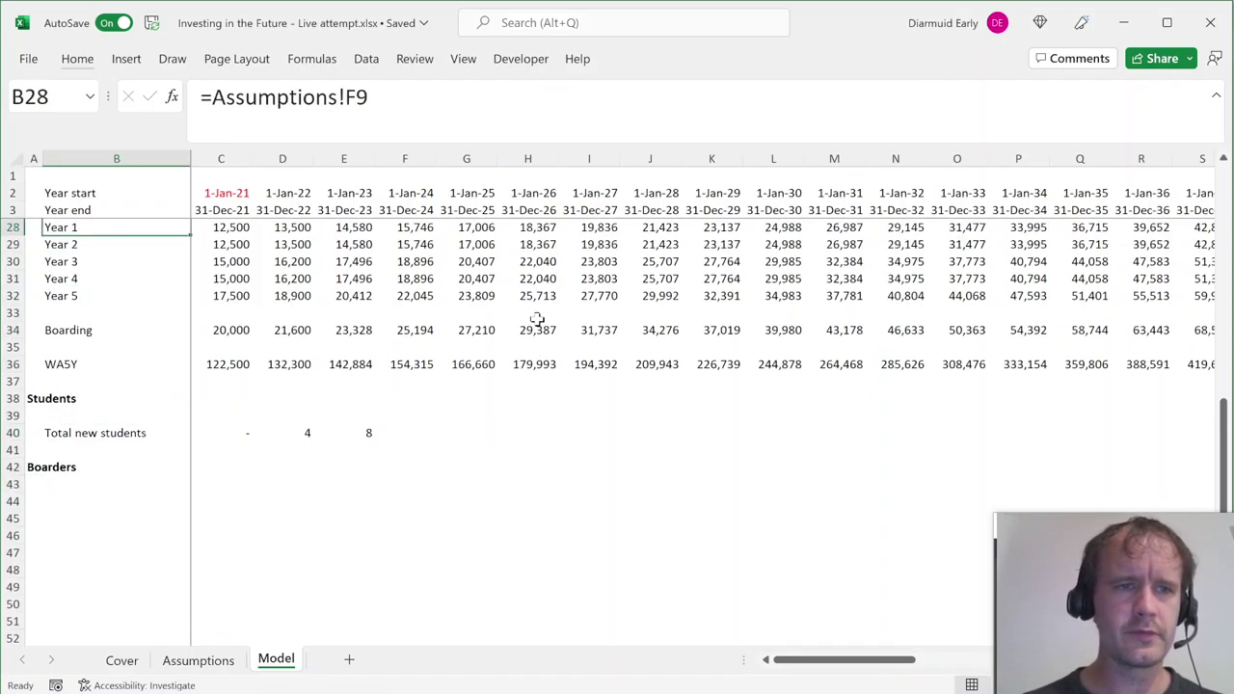
key(ctrl+Page_Up)
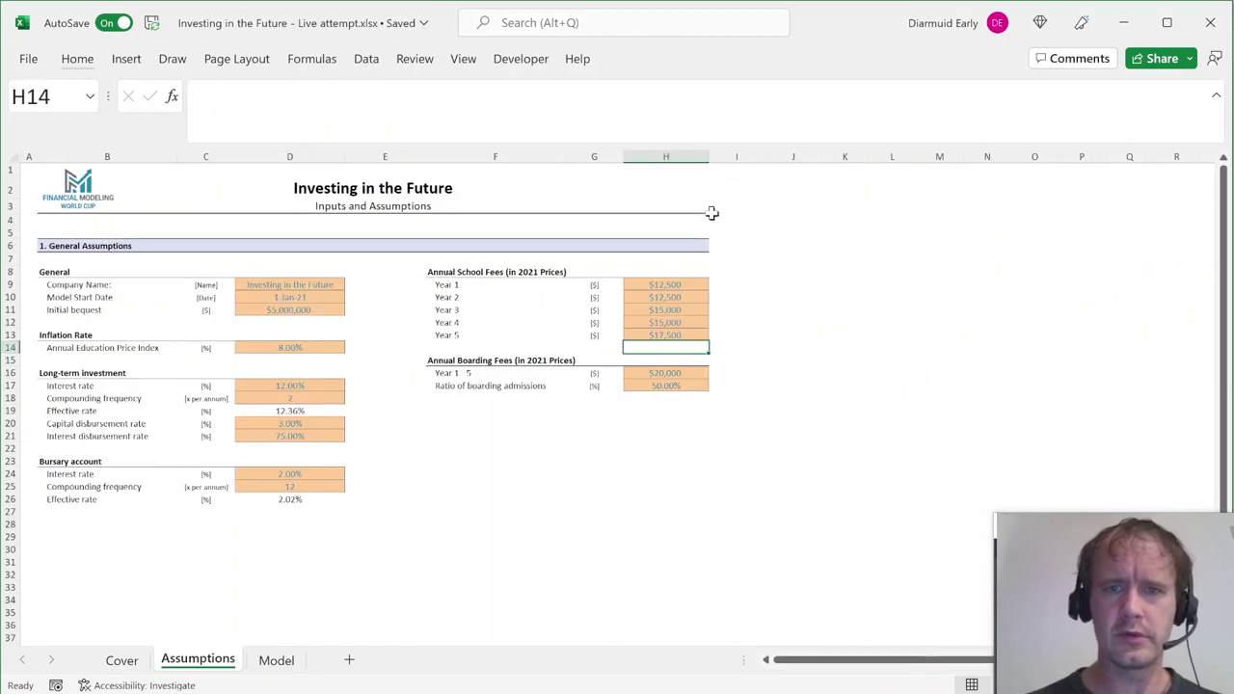
drag(459, 288, 459, 334)
key(ctrl+c)
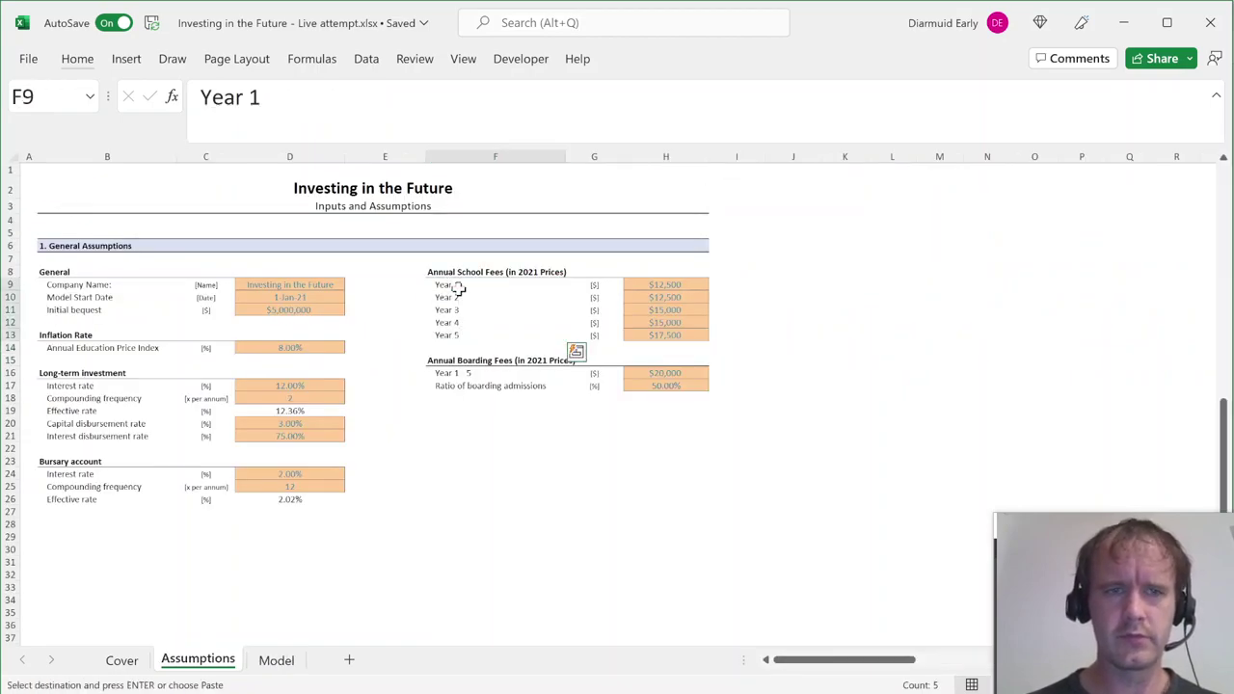
key(ctrl+Page_Down)
click(74, 488)
key(ctrl+alt+v)
key(Return)
key(Right)
key(Right)
Calculate Year 1 boarders in C43 with =ROUNDUP(C40*Assumptions!$H$17,0), based on new students and the boarding admissions ratio.
click(240, 486)
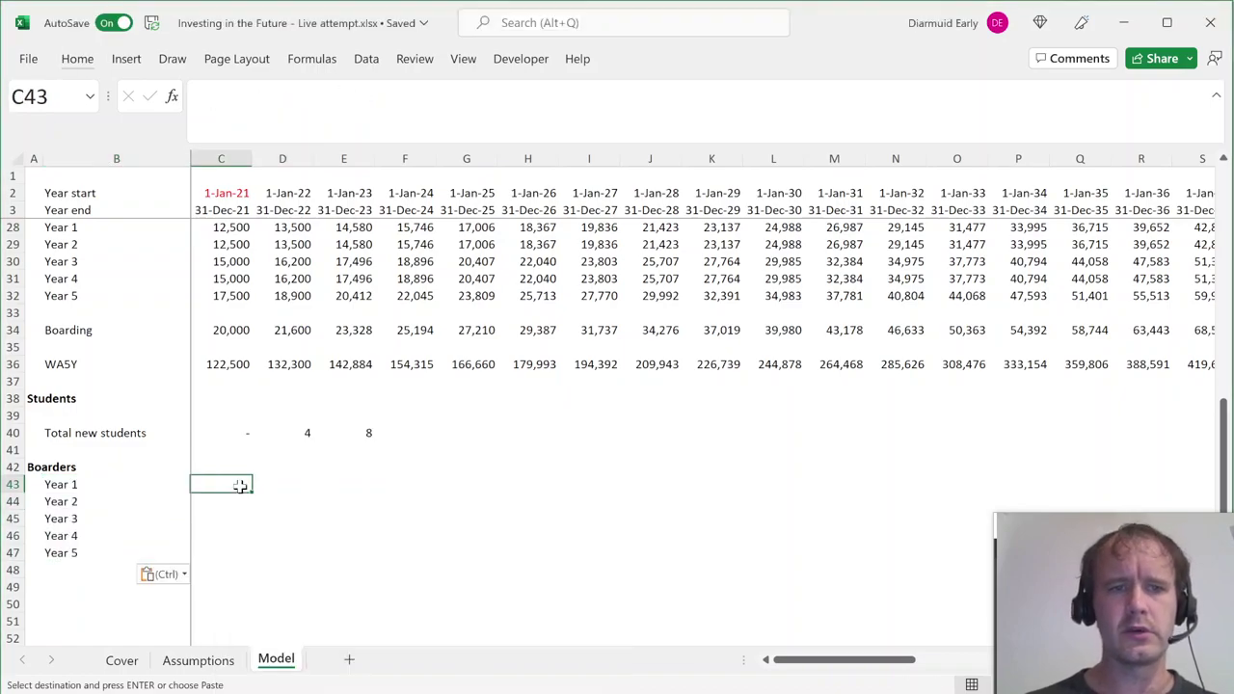
text(=roundup)
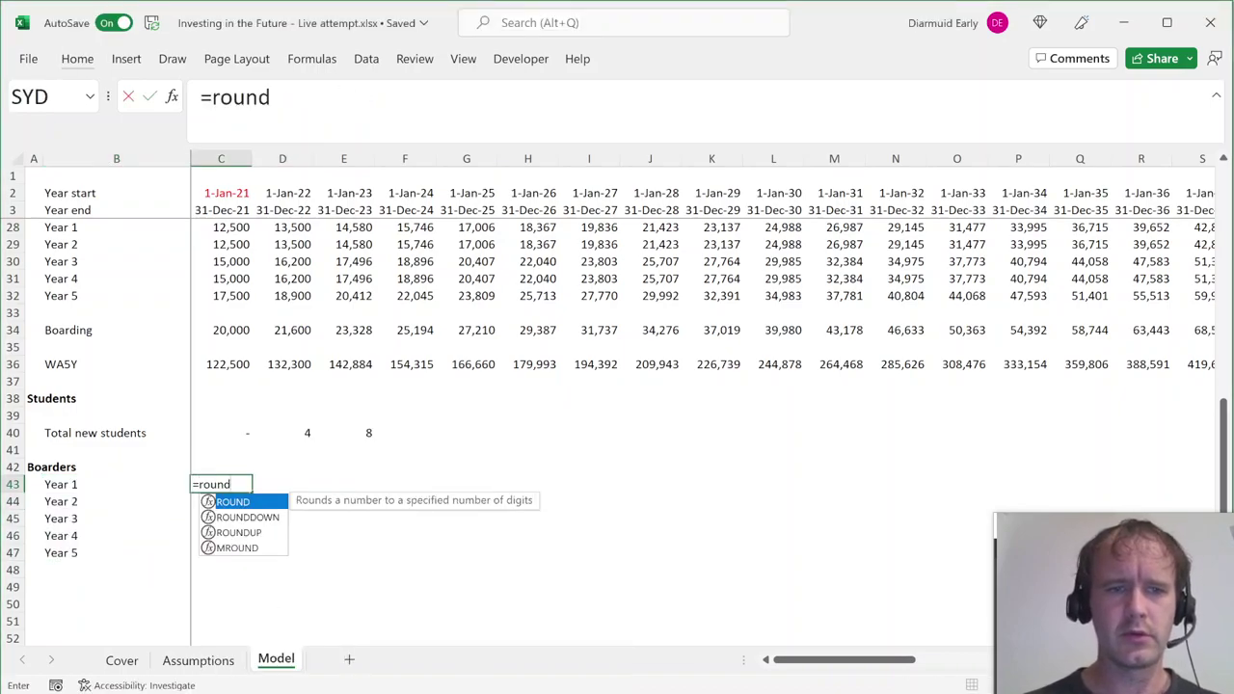
key(Tab)
key(Up)
key(Up)
key(Up)
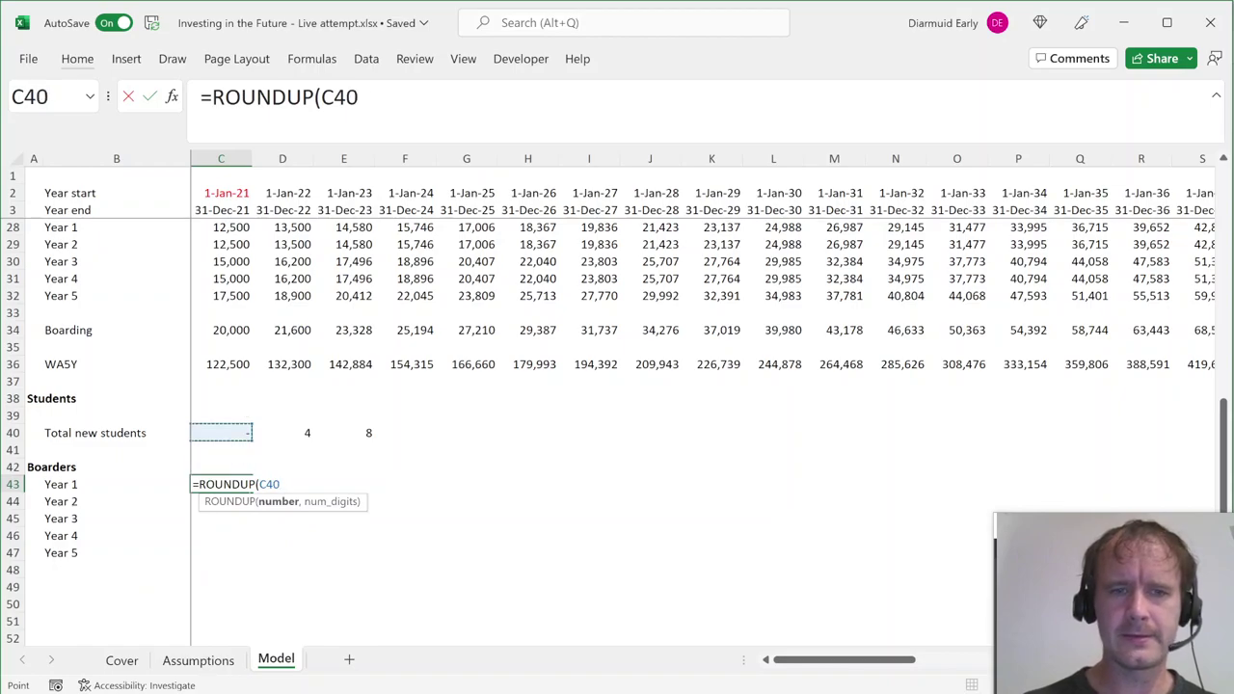
text(*)
key(ctrl+Page_Up)
click(677, 387)
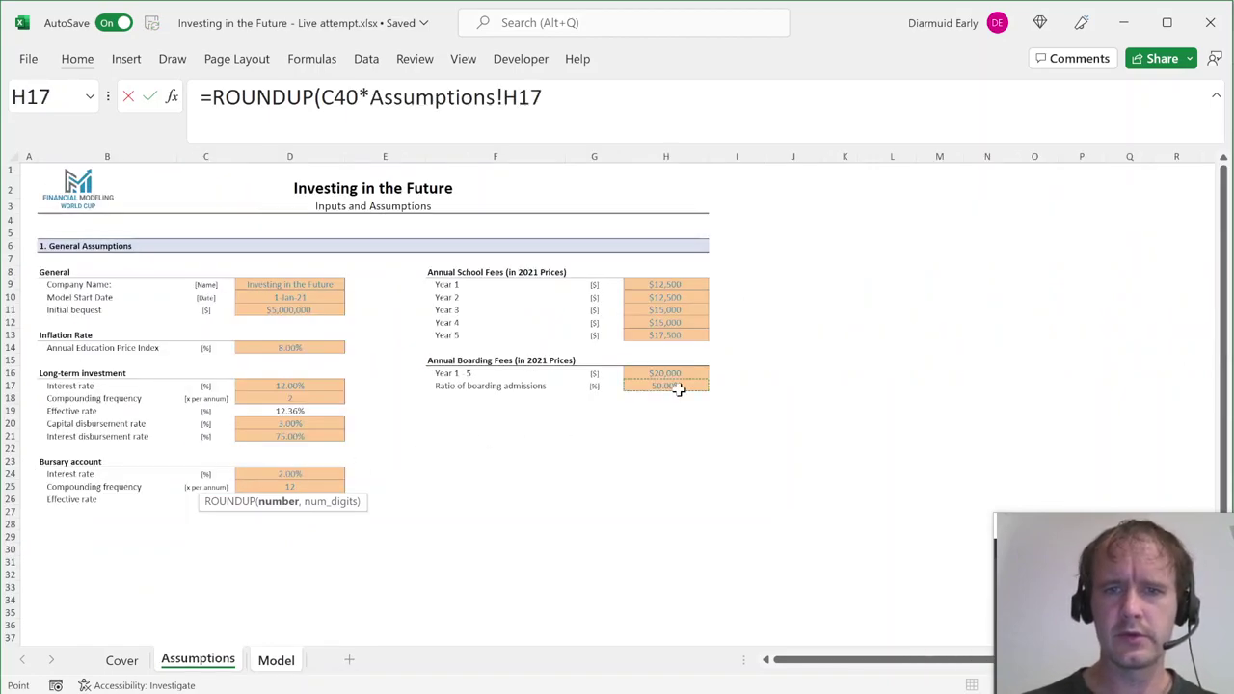
key(F4)
text())
key(Return)
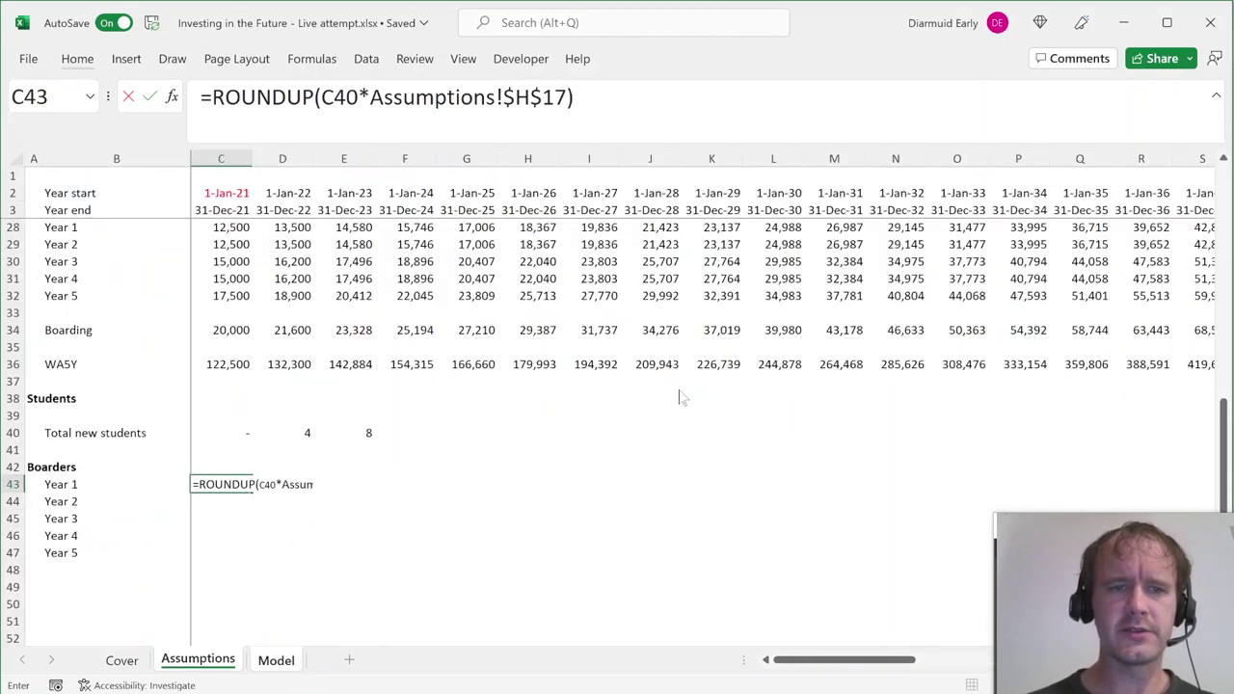
key(Return)
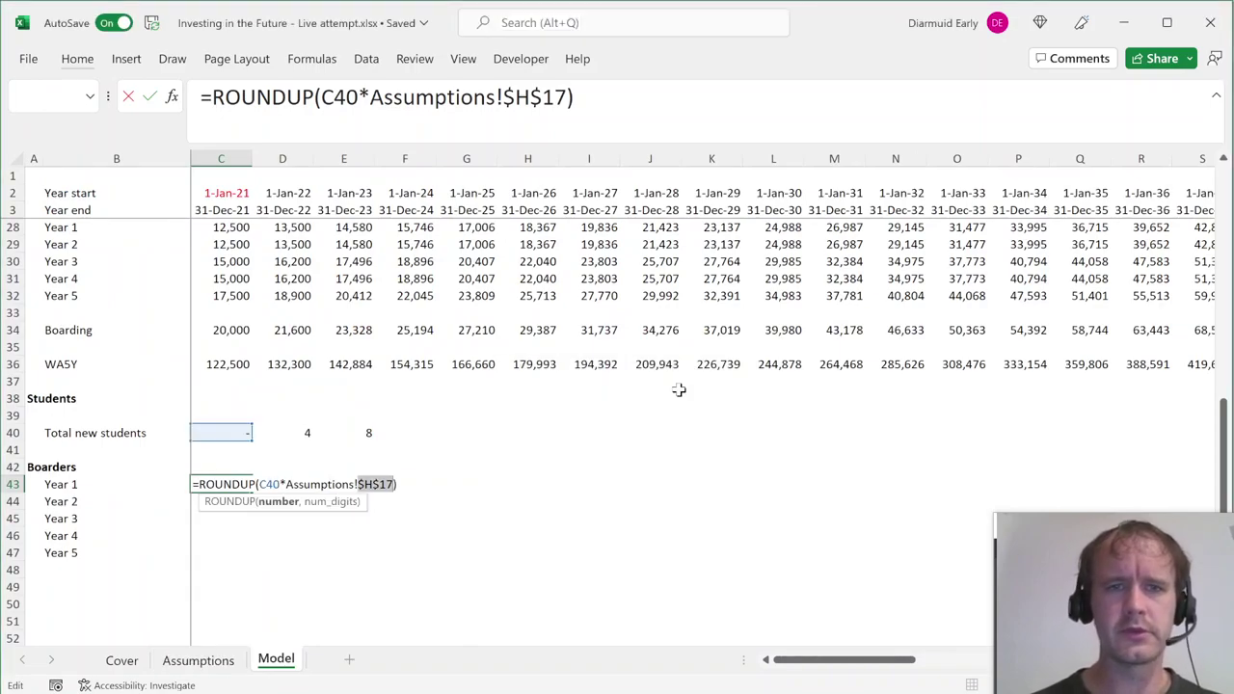
text(,0)
key(Return)
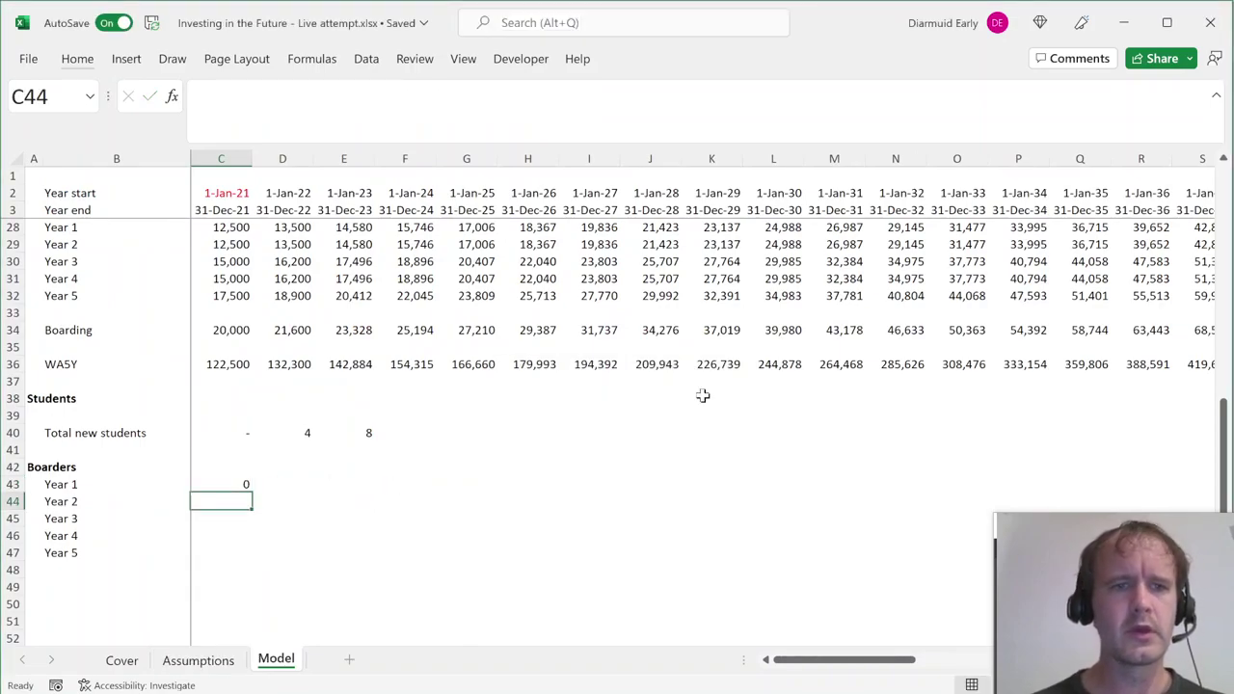
Apply the formatting of C40 to the Year 1 boarders cell C43 and fill its formula across to E43.
key(Up)
key(Up)
key(Up)
key(Up)
key(ctrl+c)
key(Down)
key(Down)
key(Down)
key(ctrl+alt+v)
key(t)
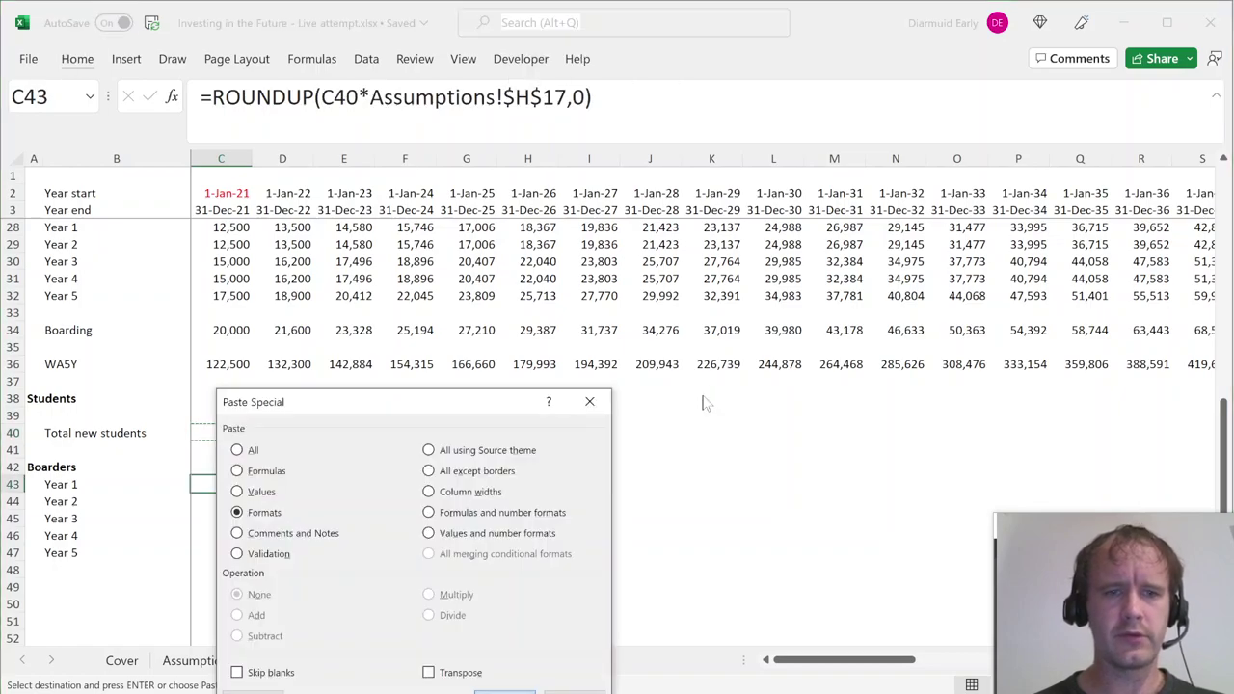
key(Return)
key(shift+Right)
key(shift+Right)
key(ctrl+r)
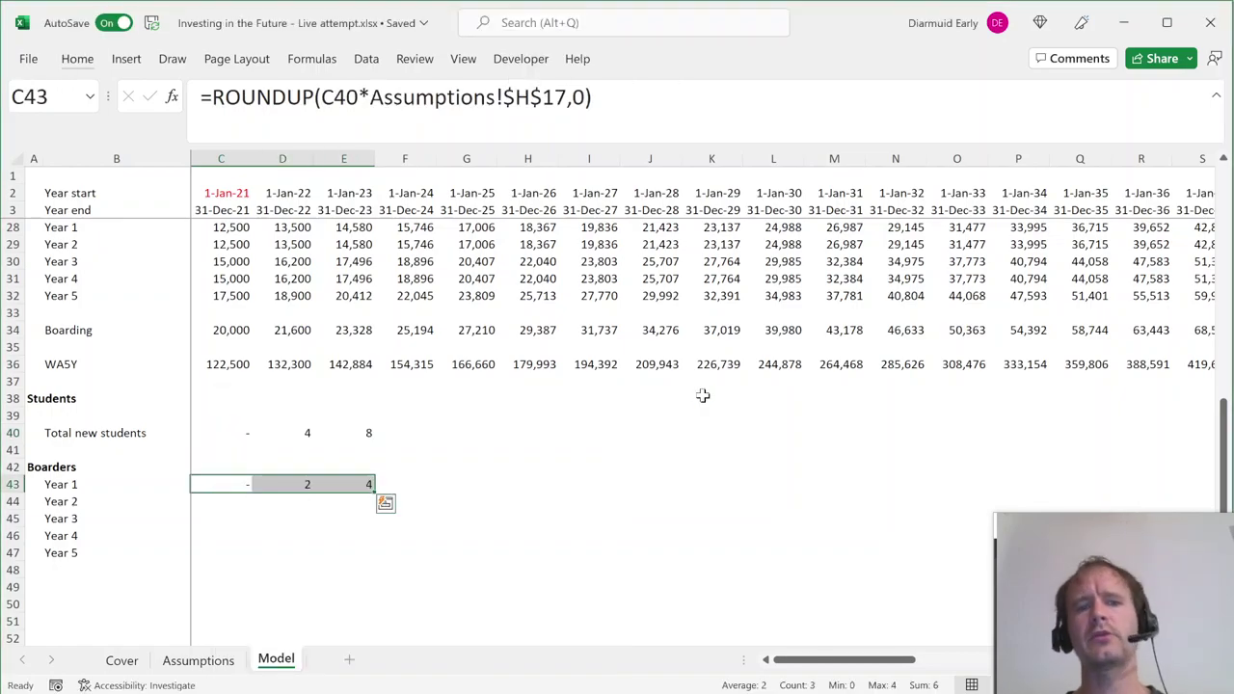
Test the boarder rounding in D43 with 5 total new students in D40, and undo that entry.
key(Right)
key(Up)
key(Up)
key(Up)
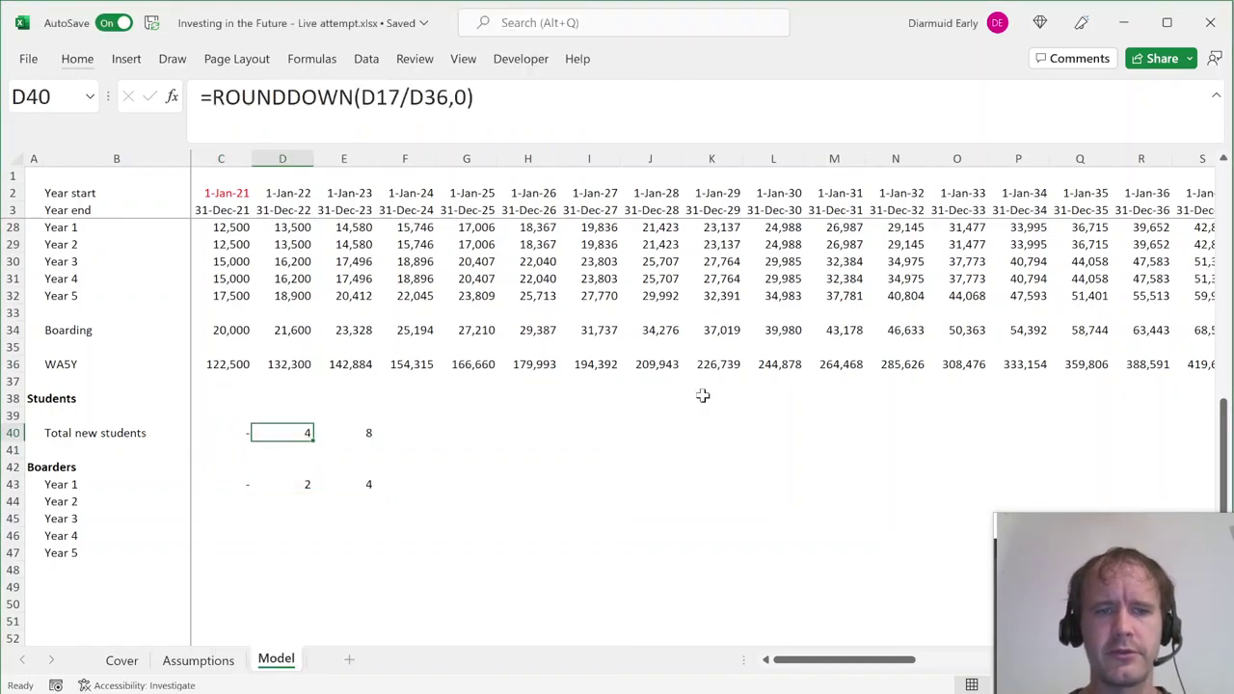
key(Down)
key(Down)
key(Down)
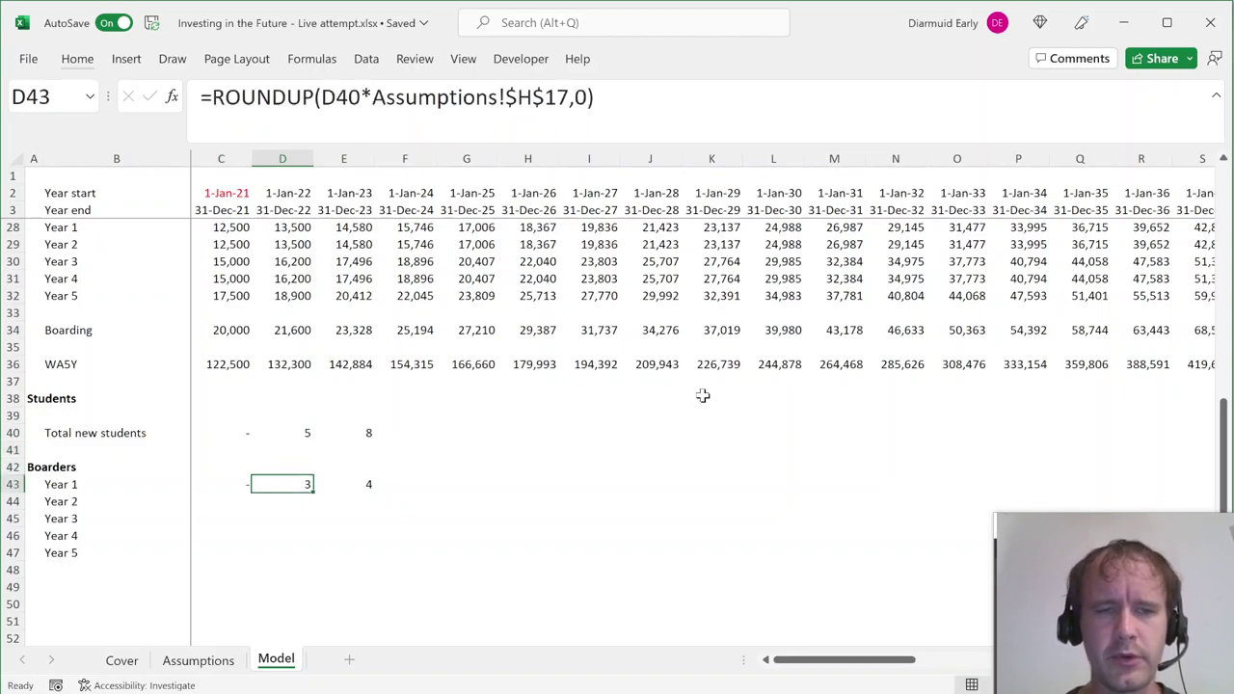
key(ctrl+z)
Duplicate the Boarders block A42:E47 into a second block starting at A49.
key(Down)
key(Down)
key(Home)
key(shift+Down)
key(shift+Right)
key(shift+Down)
key(shift+Down)
key(shift+Down)
key(shift+Down)
key(shift+Right)
key(shift+Right)
key(shift+Right)
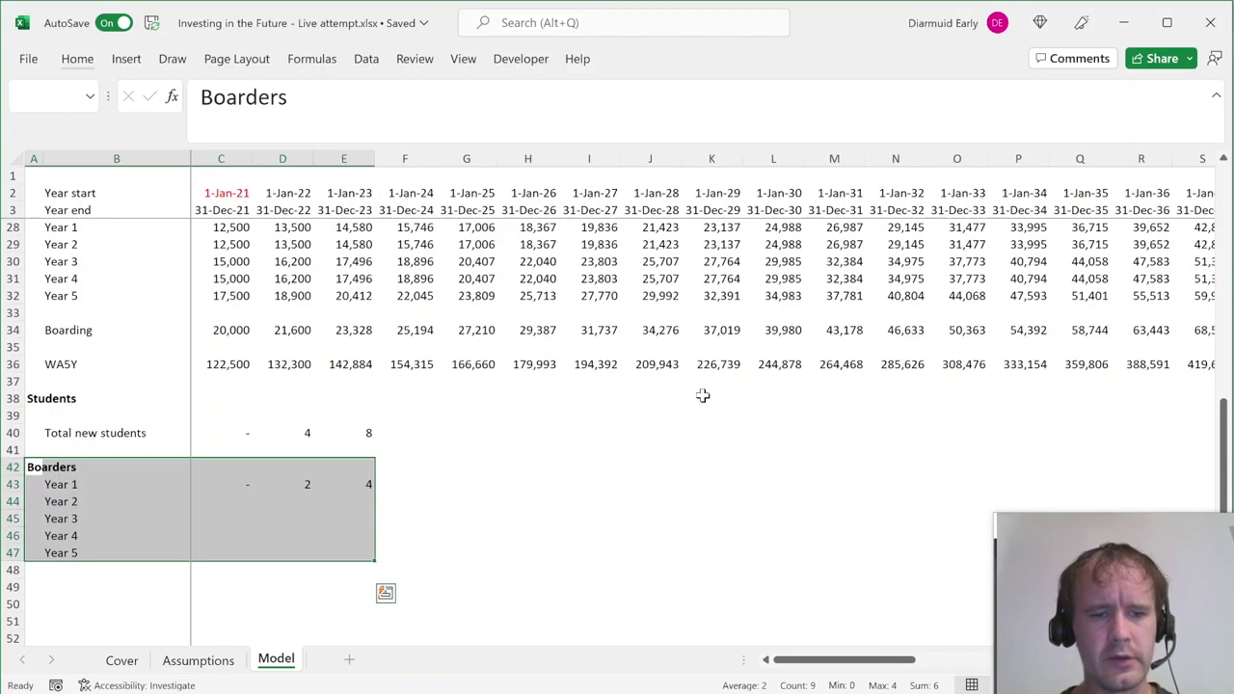
key(ctrl+c)
key(Down)
key(Down)
key(Down)
key(Down)
key(Down)
key(Down)
key(Down)
key(ctrl+v)
Link the year labels in B50:B54 of the second block to the Assumptions sheet labels starting at F9.
key(Down)
key(Right)
key(shift+Down)
key(shift+Down)
key(shift+Down)
key(shift+Down)
text(=)
key(ctrl+Page_Up)
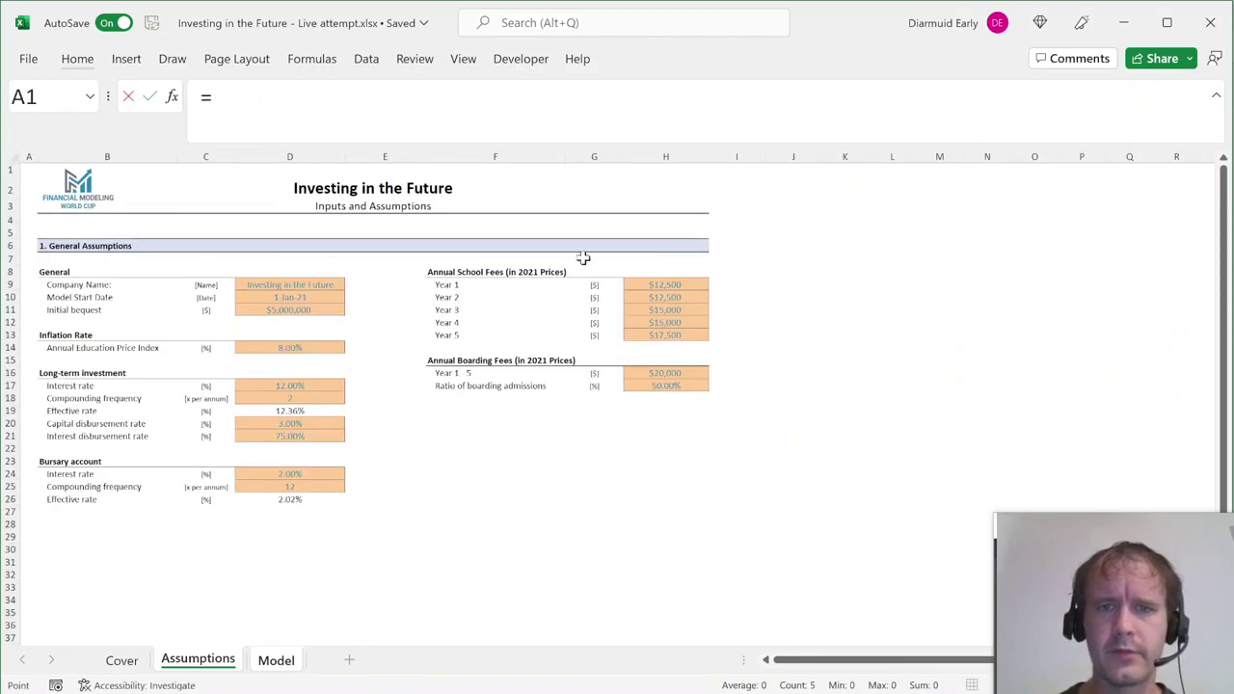
click(462, 286)
key(ctrl+Return)
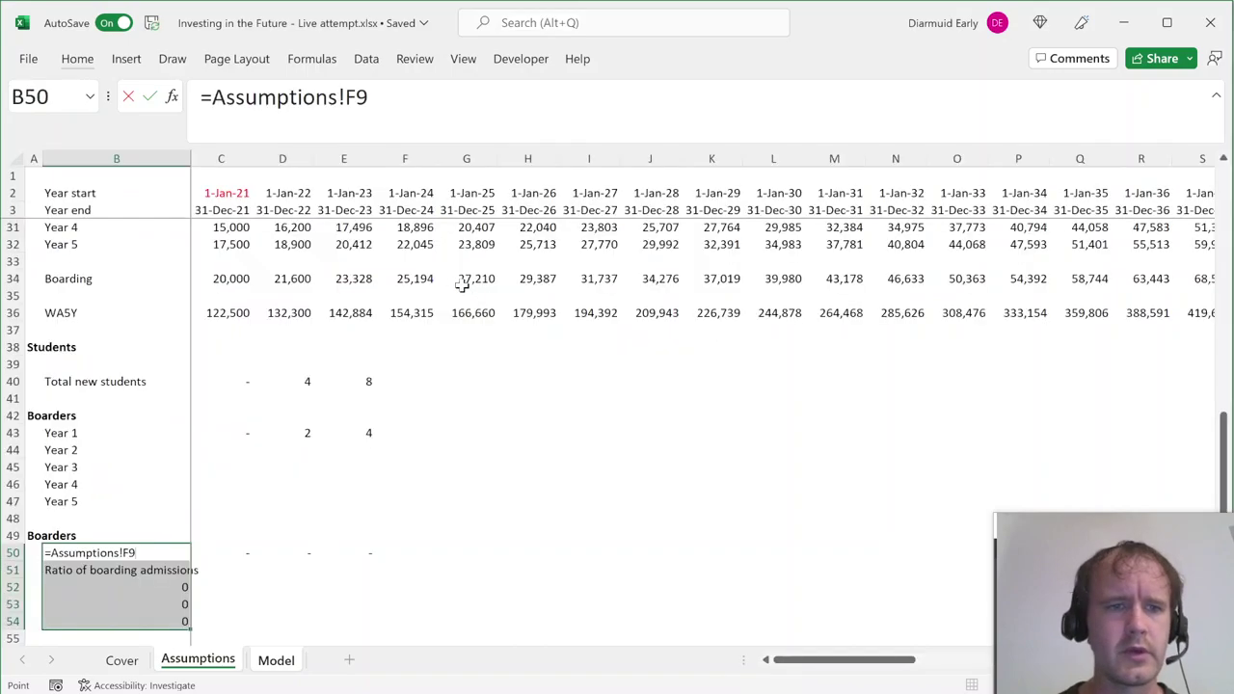
Calculate the second block's Year 1 students in C50 as =C40-C43 and fill the formula across to E50.
key(Up)
key(Right)
key(Down)
text(=)
key(Up)
key(Up)
key(Up)
key(Up)
key(Up)
key(Up)
key(Up)
key(Up)
key(Up)
key(Up)
text(-)
key(Up)
key(Up)
key(Up)
key(Up)
key(Up)
key(Up)
key(Up)
key(Up)
key(Up)
key(Up)
key(Down)
key(Down)
key(Down)
key(Return)
key(Up)
key(shift+Right)
key(shift+Right)
key(ctrl+r)
Copy the hard-coded zero opening balance in C15 to the first Boarders block's Year 2 to Year 5 cells, C44:C47.
key(Up)
key(Right)
key(Down)
key(Right)
key(Left)
key(Up)
key(Up)
key(Up)
key(Up)
key(Up)
key(Up)
key(Left)
key(Up)
key(Up)
key(Up)
key(Up)
key(Up)
key(Up)
key(Up)
key(Up)
key(Up)
key(Up)
key(Up)
key(Up)
key(Up)
key(Up)
key(Up)
key(Up)
key(Up)
key(Up)
key(Up)
key(Up)
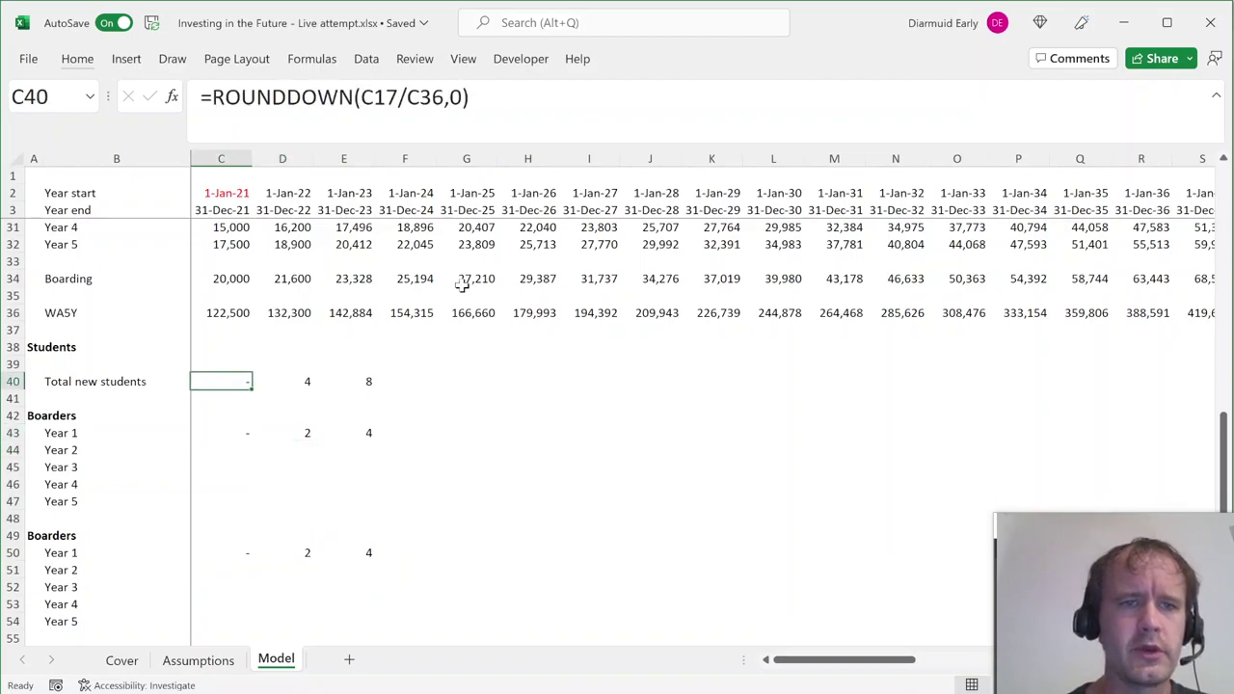
key(Up)
key(Up)
key(Up)
key(Up)
key(Up)
key(Up)
key(Up)
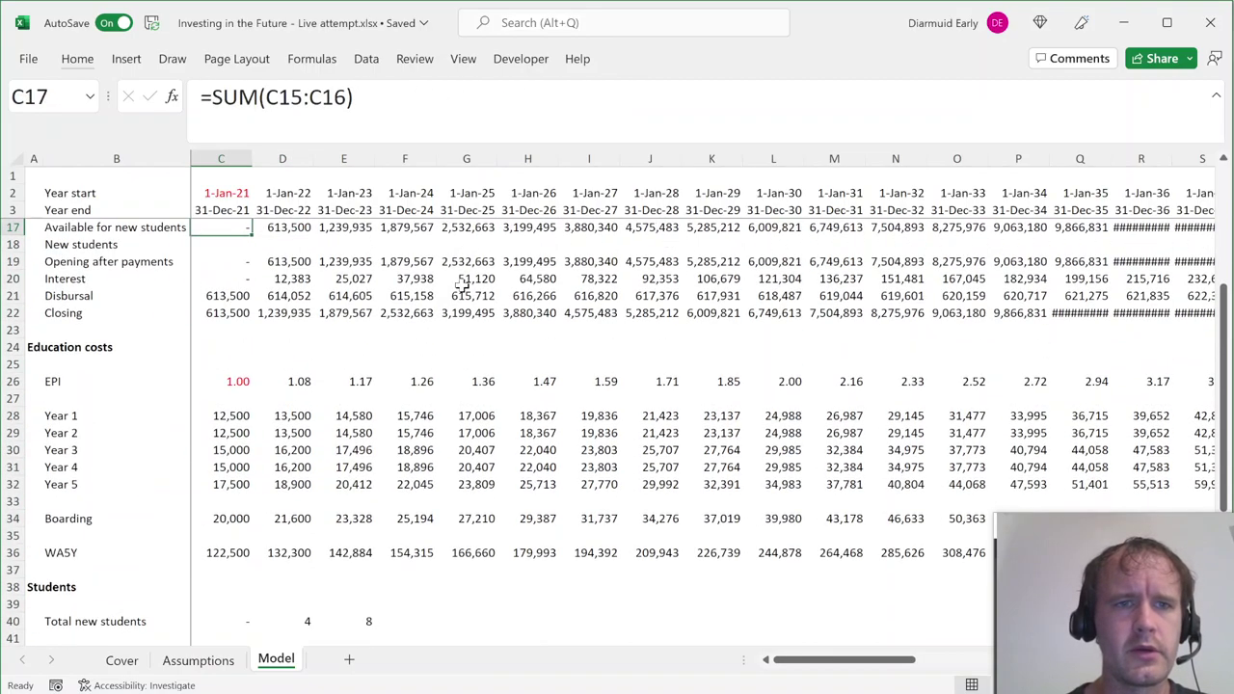
key(ctrl+c)
key(Down)
key(Down)
key(Down)
key(Down)
key(Down)
key(Down)
key(Down)
key(Down)
key(Down)
key(Down)
key(Down)
key(Down)
key(Down)
key(Down)
key(Down)
key(Down)
key(Down)
key(Down)
key(Down)
key(Down)
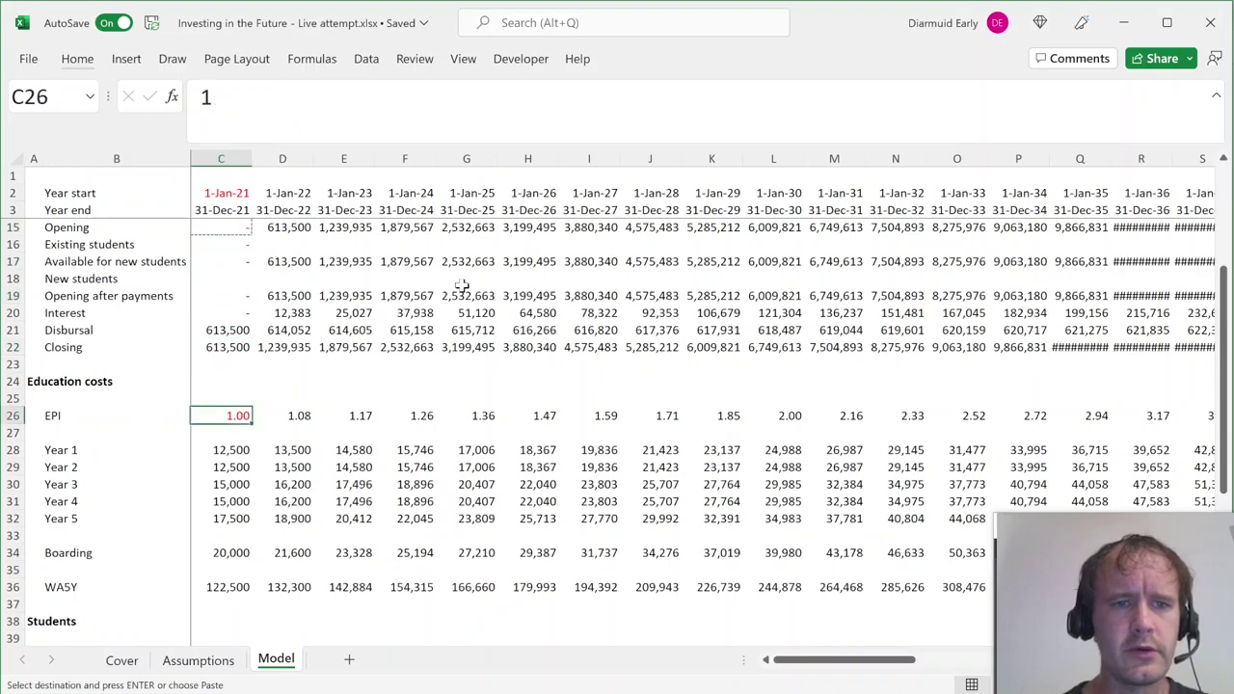
key(Down)
key(Down)
key(Down)
key(Down)
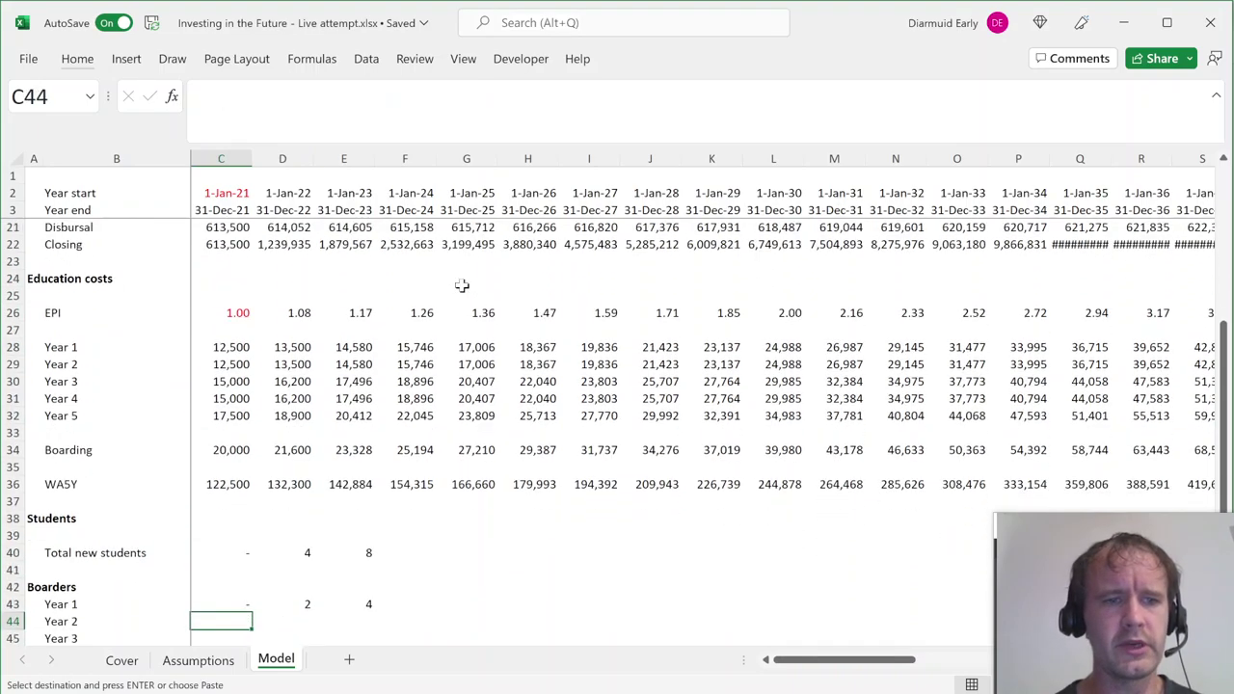
key(shift+Down)
key(shift+Down)
key(shift+Down)
key(ctrl+v)
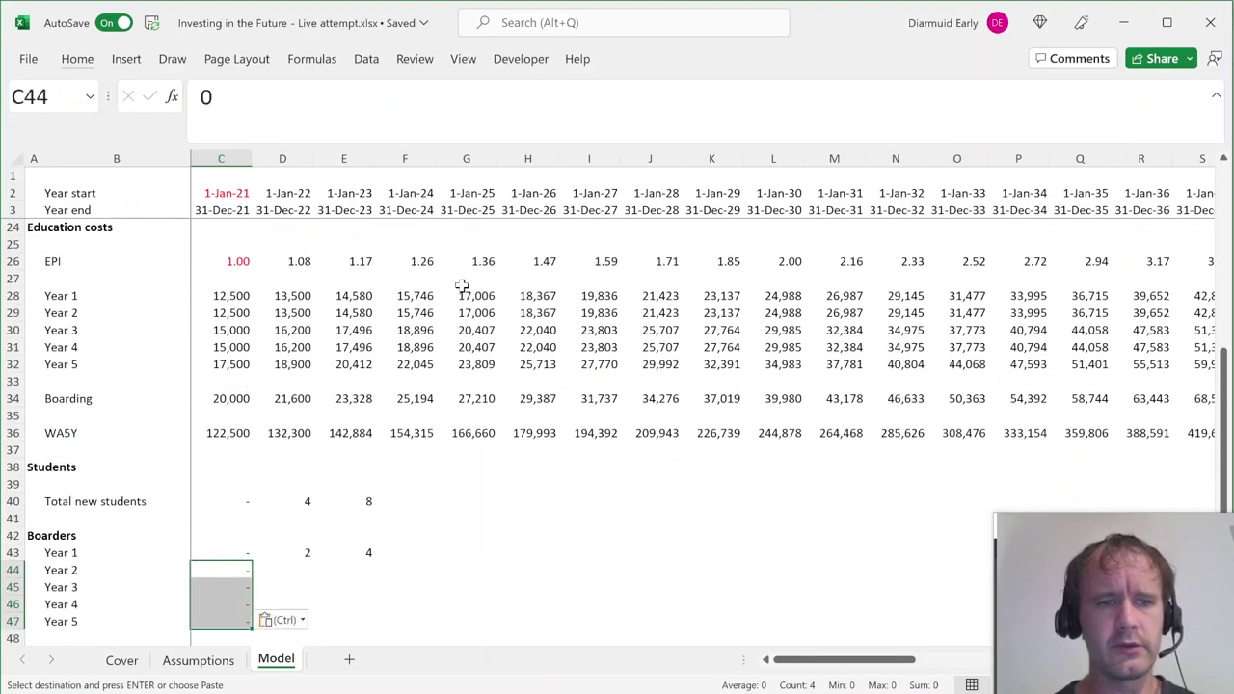
Paste the same hard-coded zero into the second block's Year 2 to Year 5 cells, C51:C54.
key(Down)
key(Down)
key(Down)
key(Down)
key(Down)
key(Down)
key(Down)
key(shift+Down)
key(shift+Down)
key(shift+Down)
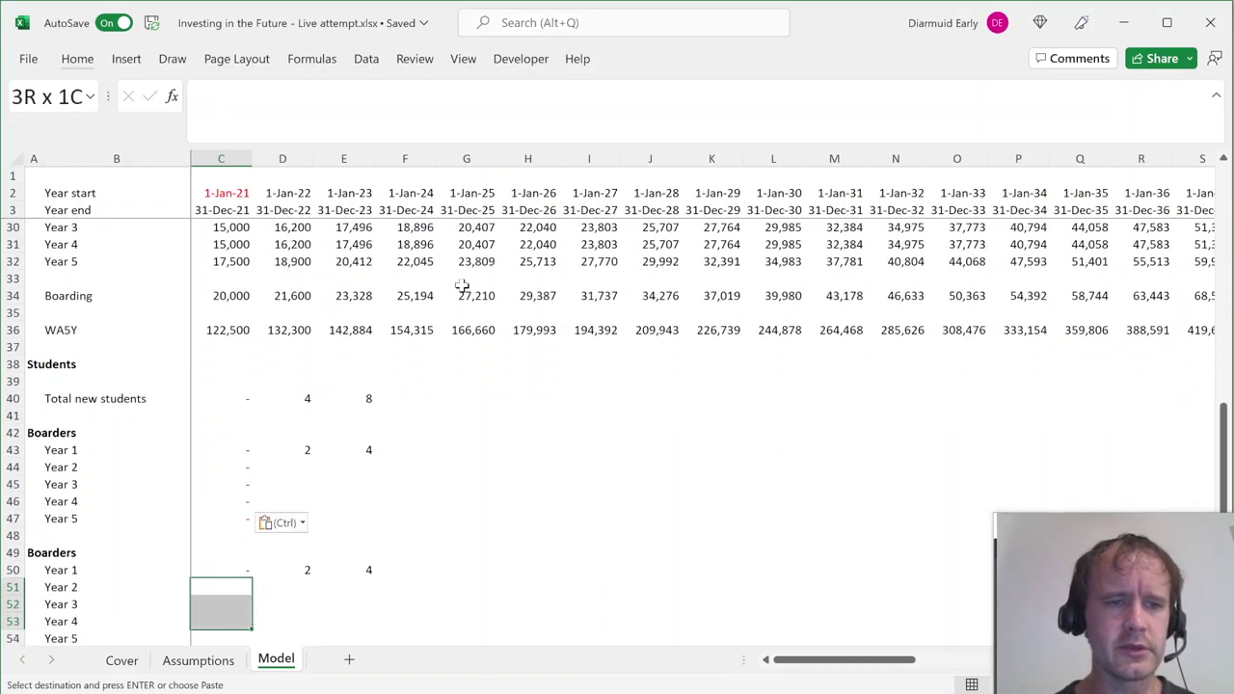
key(ctrl+v)
key(Up)
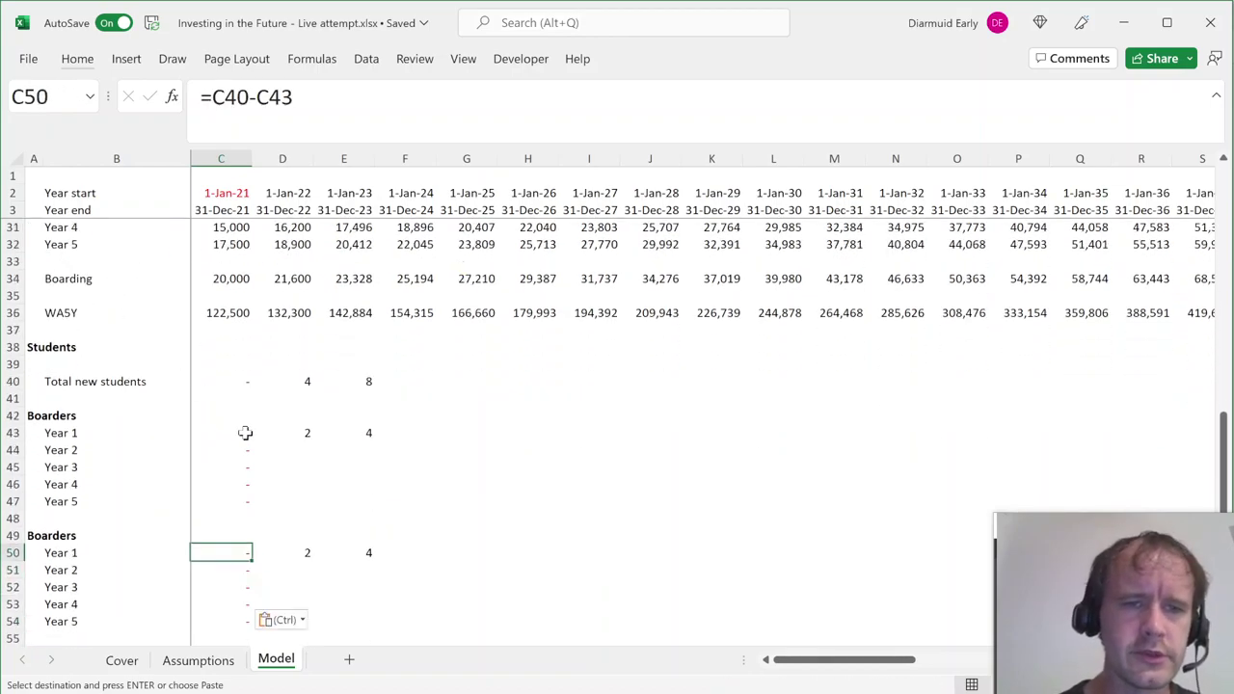
Set the Year 2 boarders cell D44 to =C43 and fill that formula down and across through D44:F47.
click(297, 454)
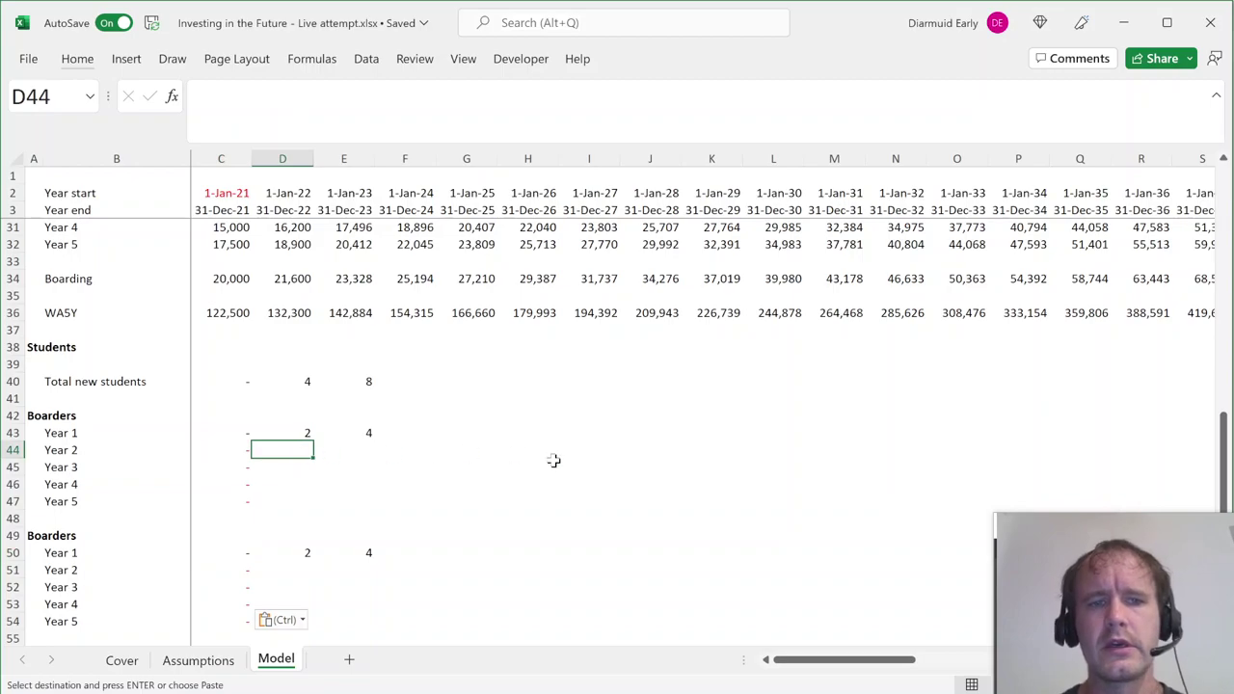
text(=)
key(Left)
key(Up)
key(Return)
key(Up)
key(shift+Down)
key(shift+Down)
key(shift+Down)
key(ctrl+d)
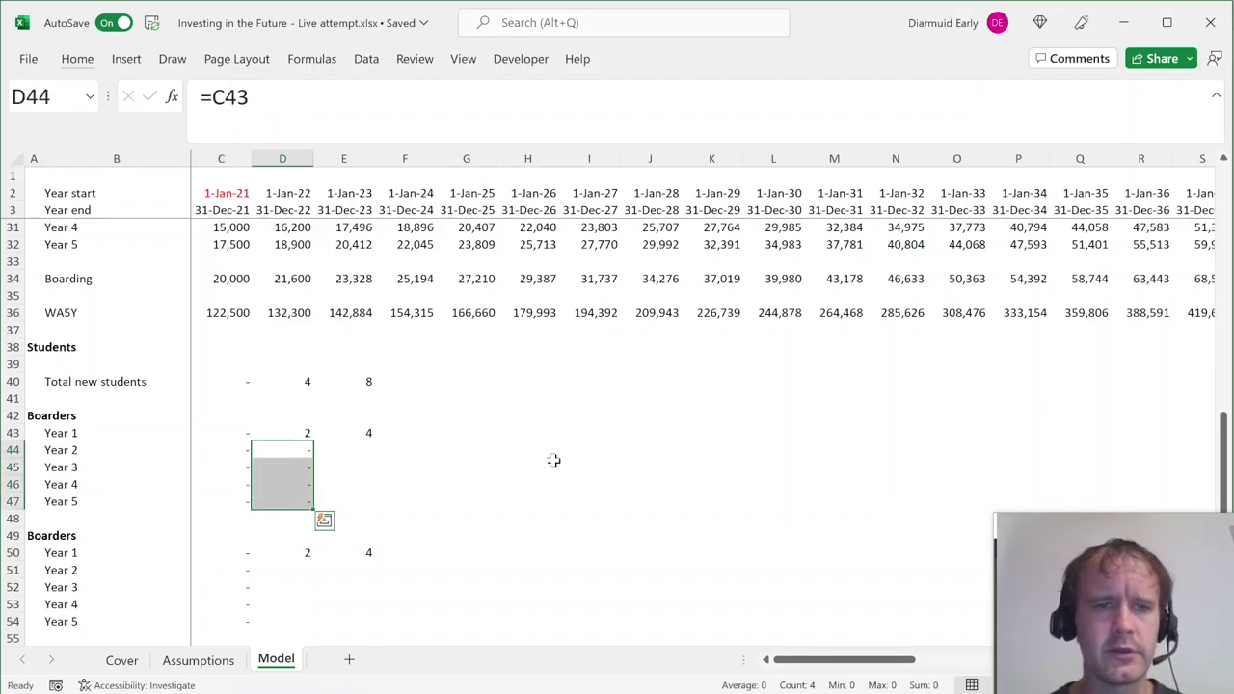
key(shift+Right)
key(shift+Right)
key(ctrl+r)
Fill the first block's Year 1 to Year 5 boarder formulas, rows 43 to 47, across to column AZ.
key(Up)
key(Right)
key(Right)
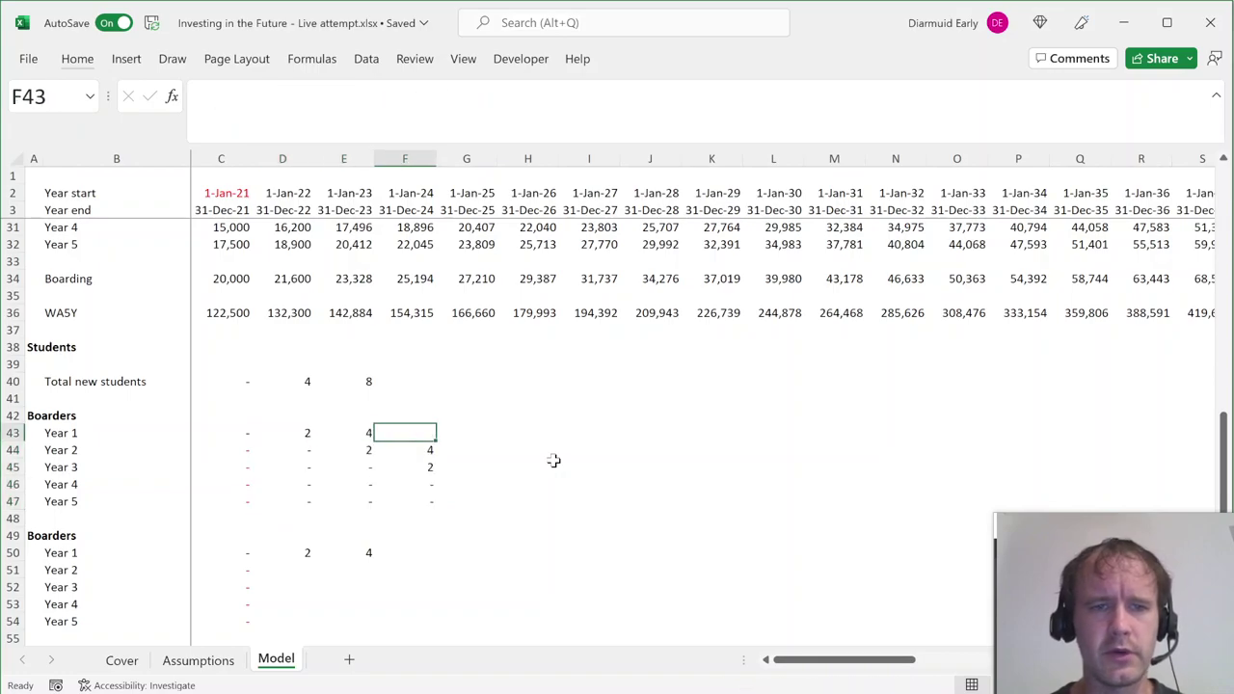
key(shift+Down)
key(shift+Down)
key(shift+Down)
key(shift+Down)
key(ctrl+shift+Right)
key(ctrl+r)
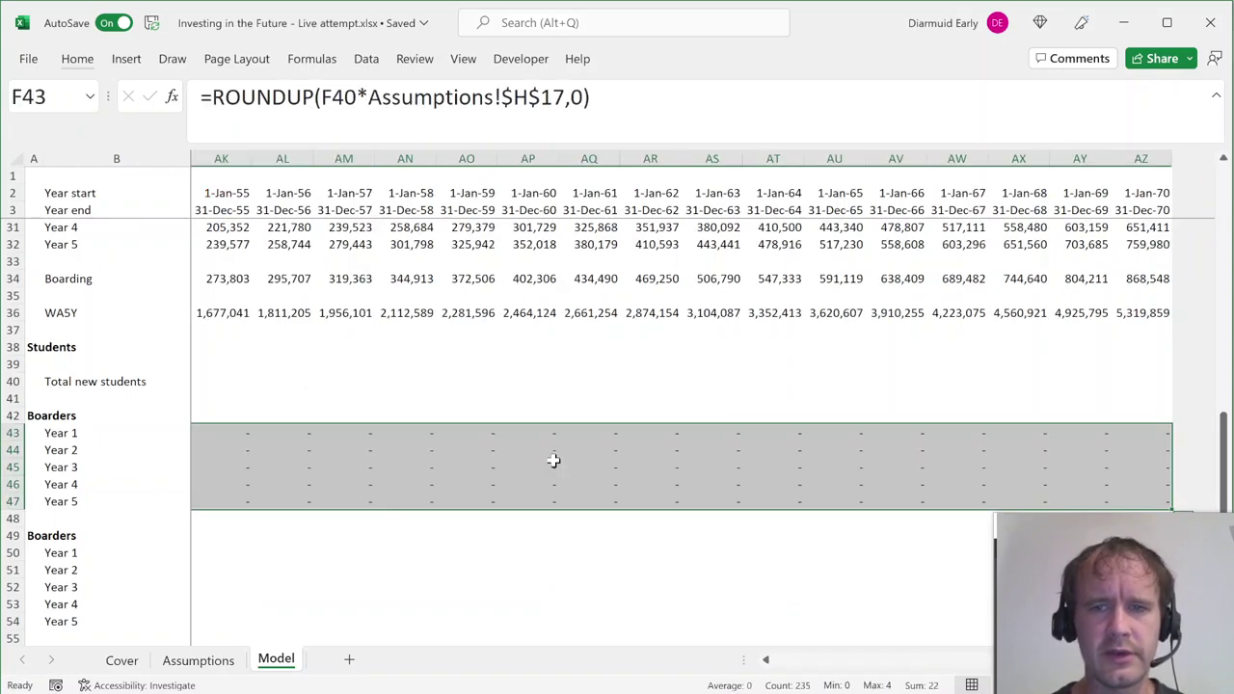
Examine the first Boarders block's year-to-year progression and its formulas in column D.
key(Left)
key(Left)
key(Left)
key(Left)
key(Right)
key(Right)
key(Down)
key(Down)
key(Down)
key(Down)
key(Down)
key(Down)
key(Down)
key(Down)
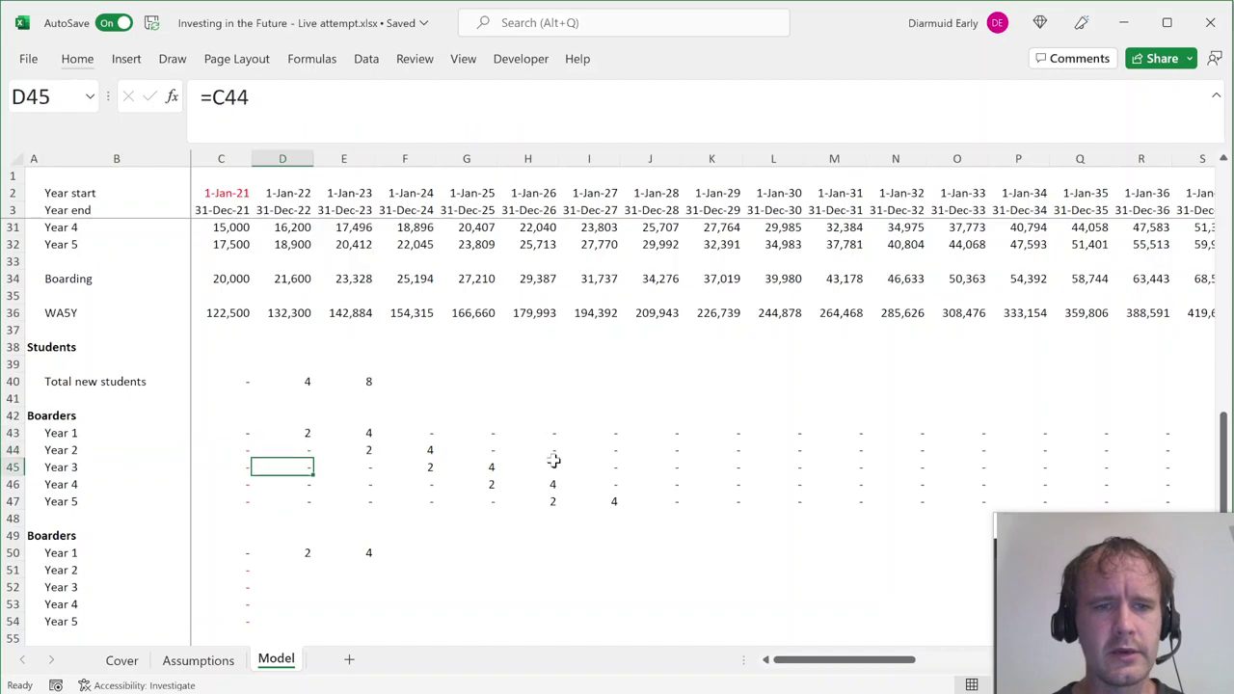
key(Up)
key(Up)
key(Up)
key(Up)
key(Up)
key(Up)
key(Up)
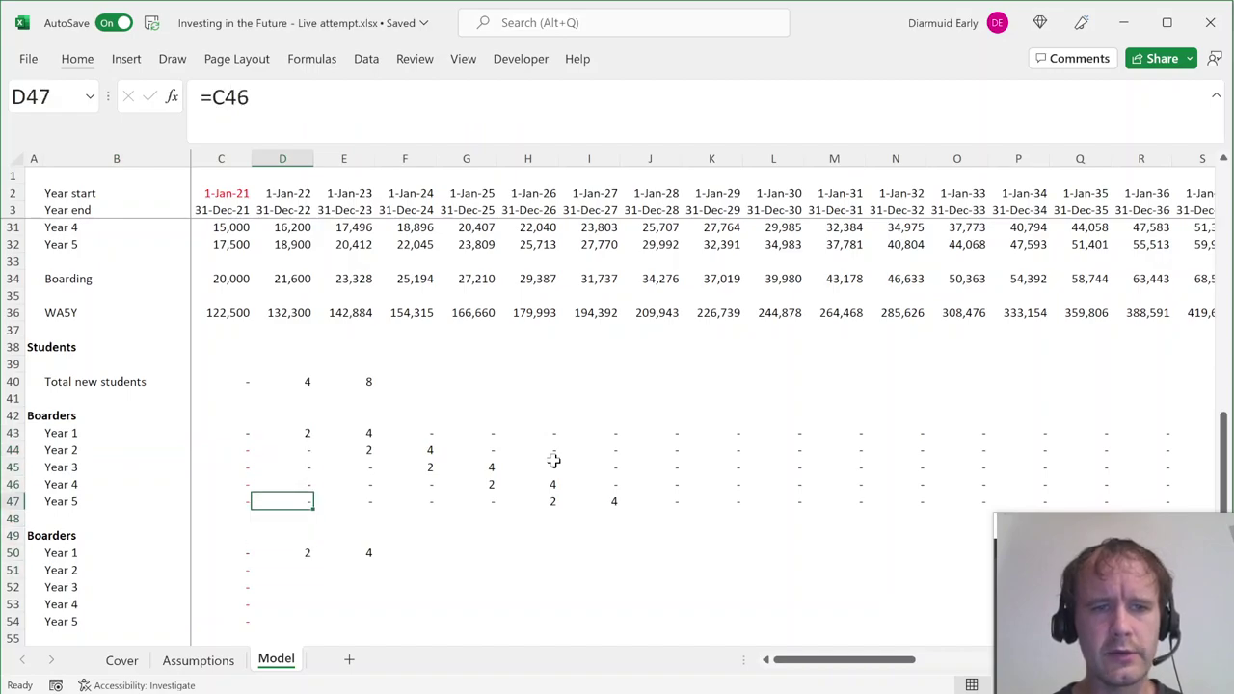
Copy the first Boarders block's Year 2 to Year 5 formulas from column D across into the second block, starting at D51.
key(shift+Down)
key(shift+Down)
key(shift+Down)
key(ctrl+shift+Right)
key(ctrl+c)
key(Down)
key(Down)
key(Down)
key(Down)
key(Down)
key(Down)
key(Down)
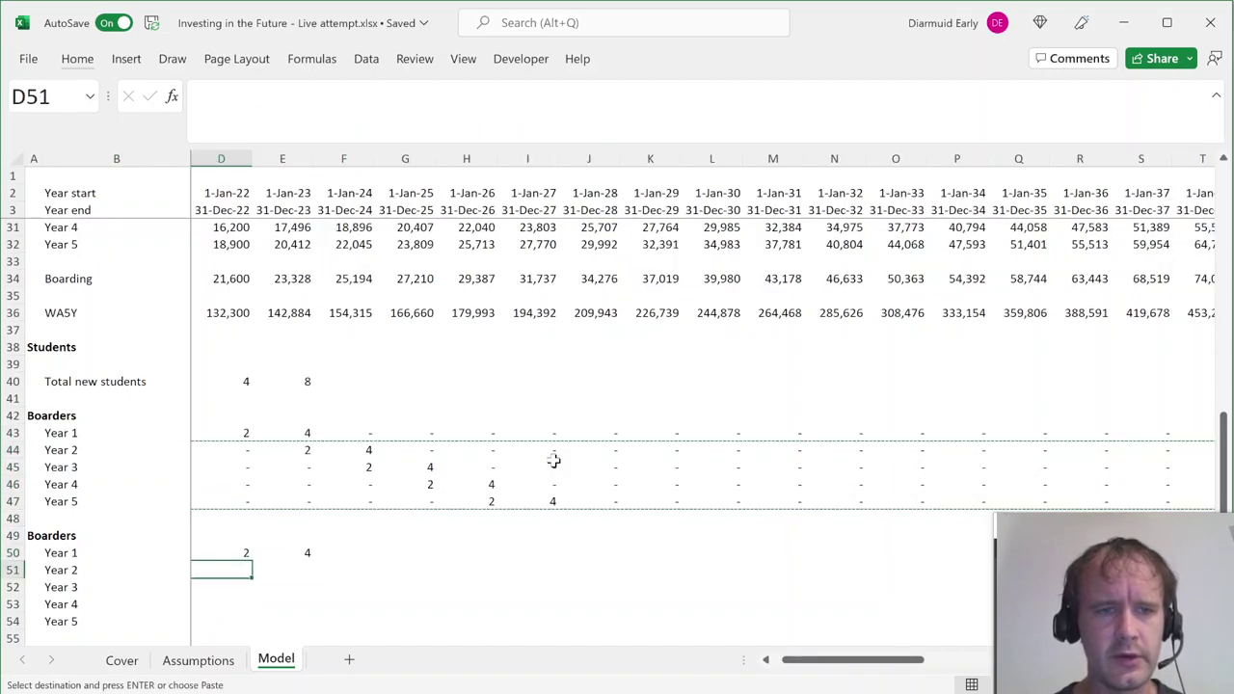
key(ctrl+v)
Fill the second block's Year 1 formula in row 50 from column E across to column AZ.
key(Up)
key(Right)
key(Escape)
key(ctrl+shift+Right)
key(Left)
key(Left)
key(Left)
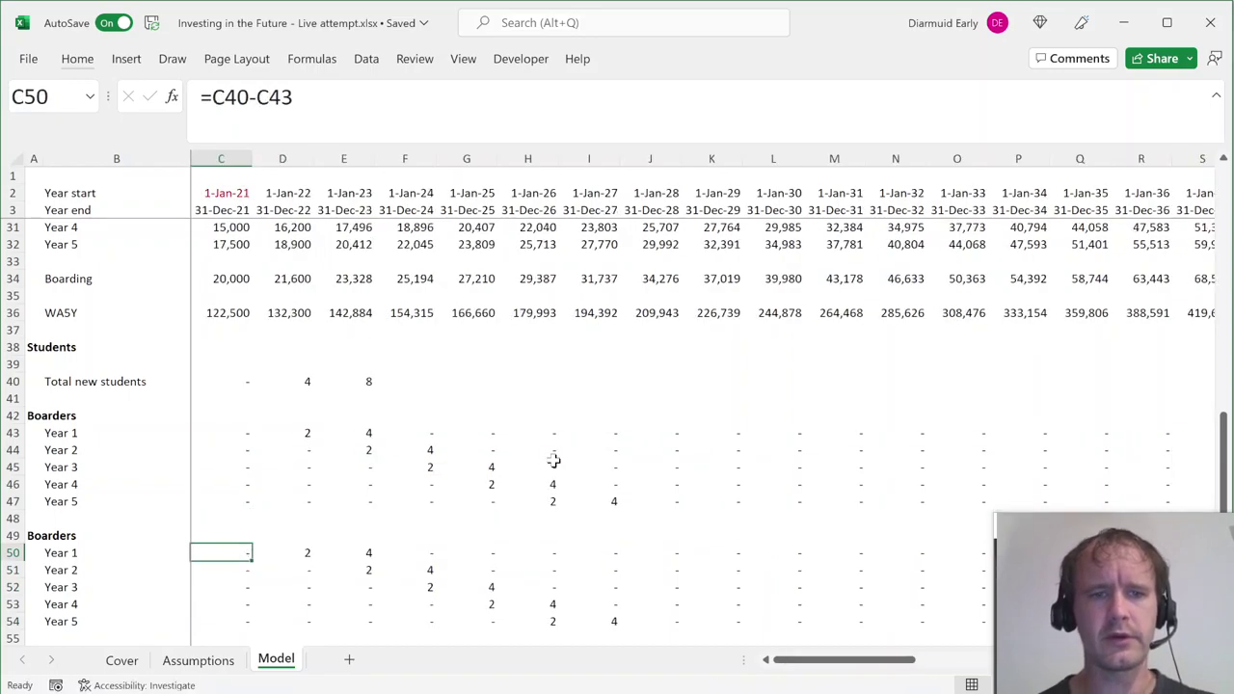
Trace the first Boarders block's student intake diagonally from Year 1 in D43 to Year 5 in H47.
click(303, 429)
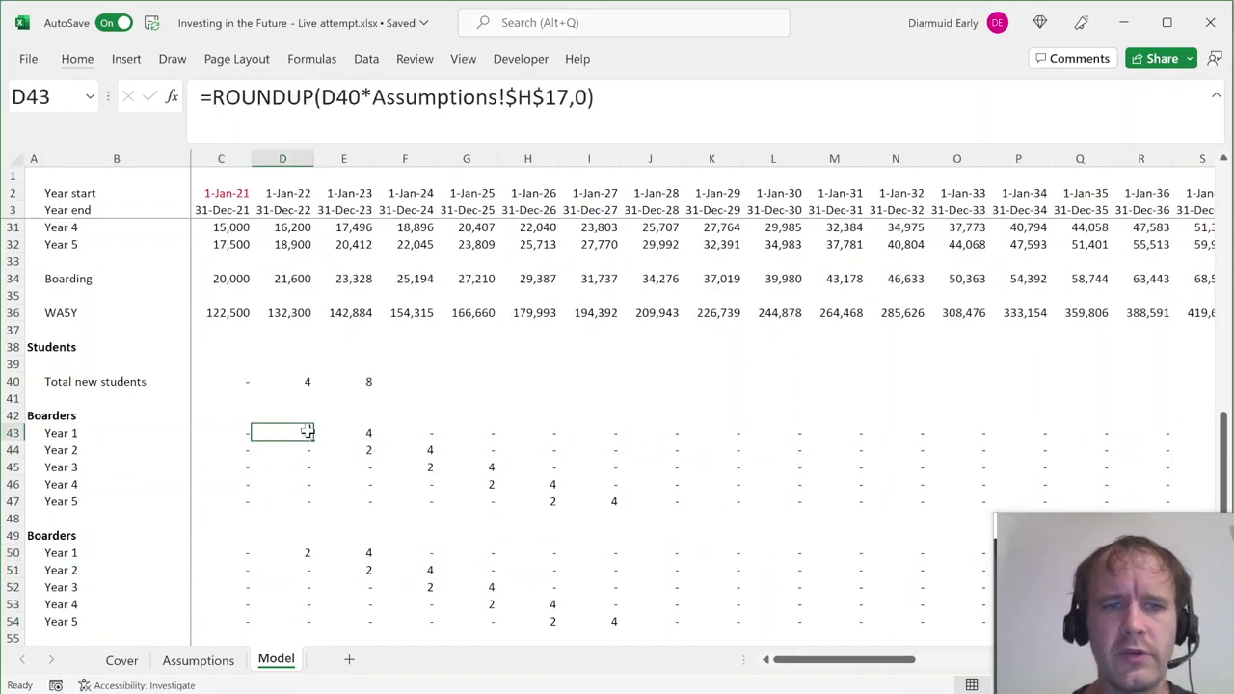
key(Down)
key(Right)
key(Down)
key(Right)
key(Down)
key(Right)
key(Down)
key(Right)
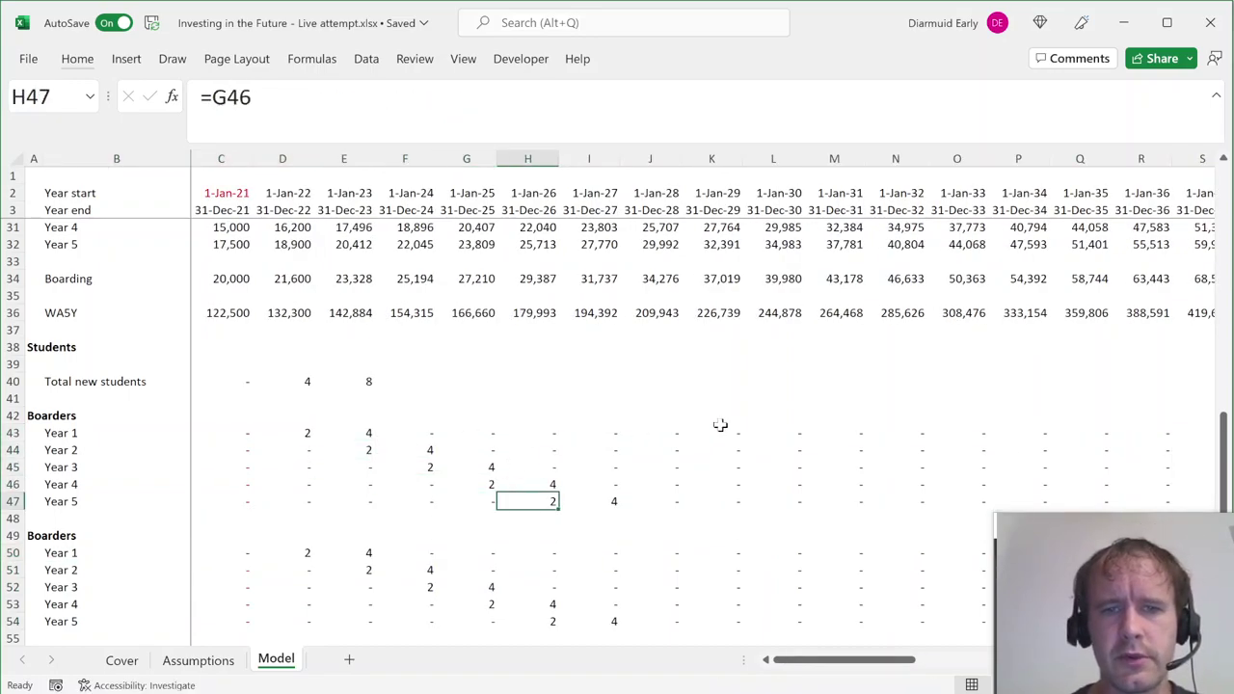
scroll(329, 359, up, 2)
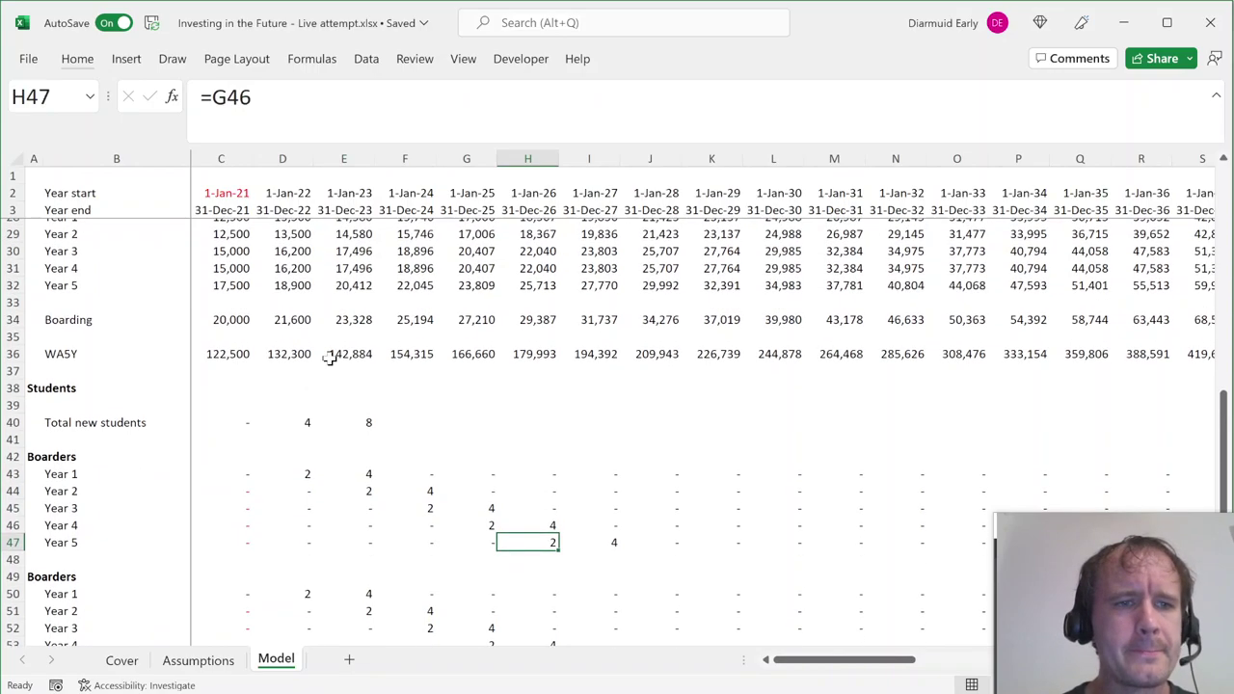
scroll(328, 358, up, 7)
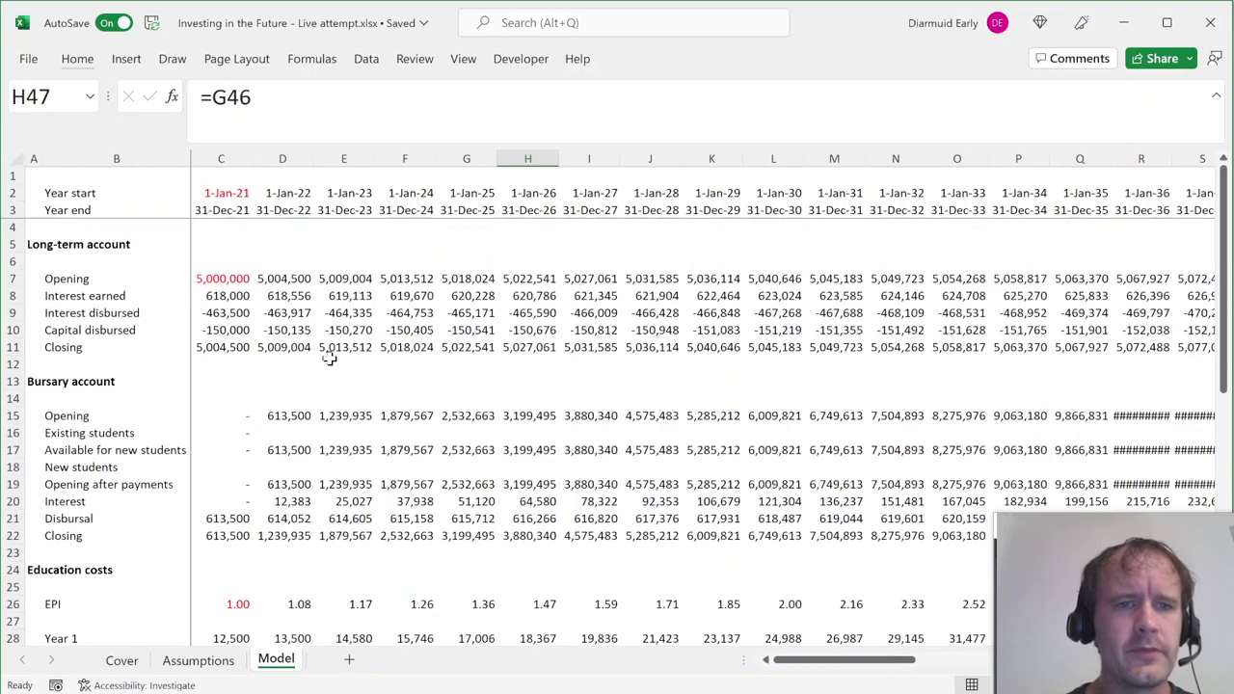
click(225, 433)
key(Right)
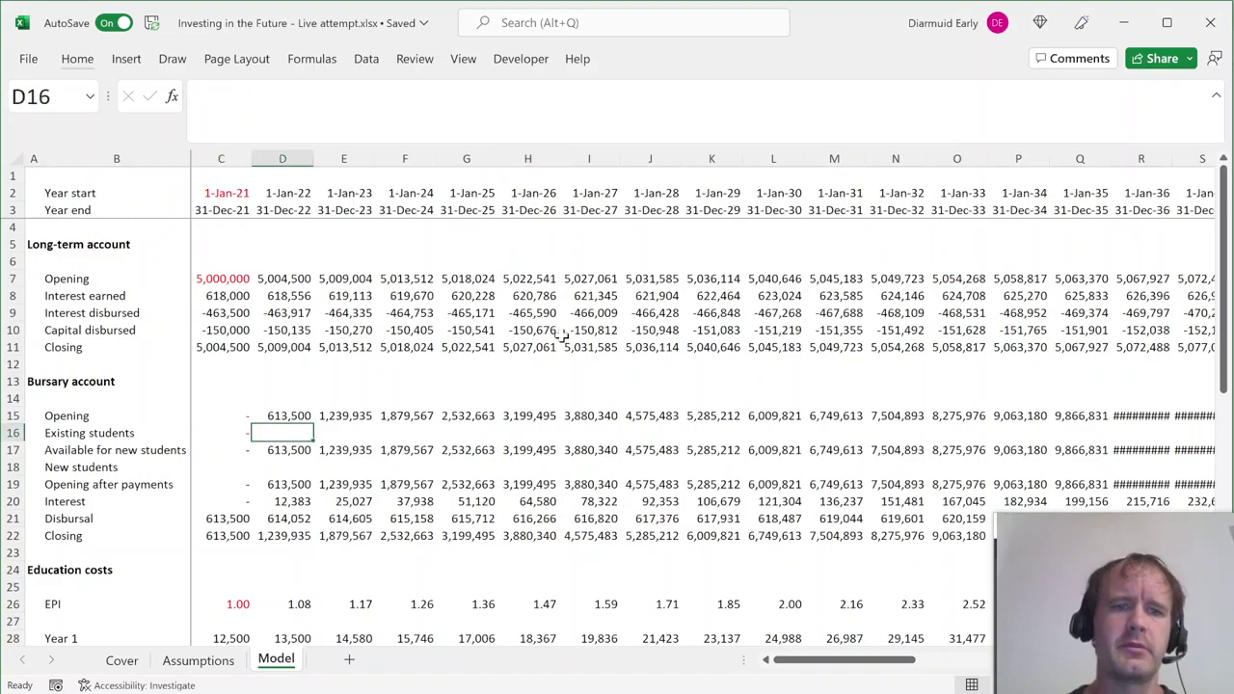
text(=sump)
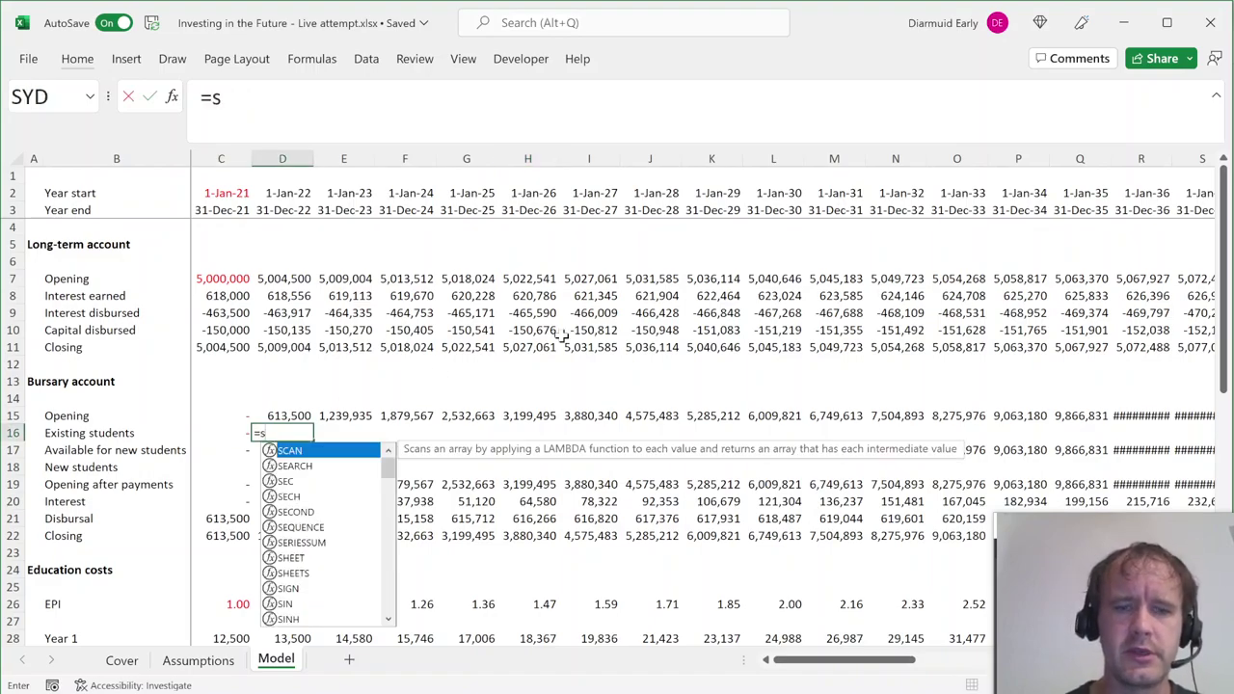
key(Tab)
key(Down)
key(Down)
key(Down)
key(Down)
key(Down)
key(Down)
key(Down)
key(Down)
key(Down)
key(Down)
key(Down)
key(Down)
key(Down)
key(Down)
key(Down)
key(Down)
key(Down)
key(Down)
key(Down)
key(Down)
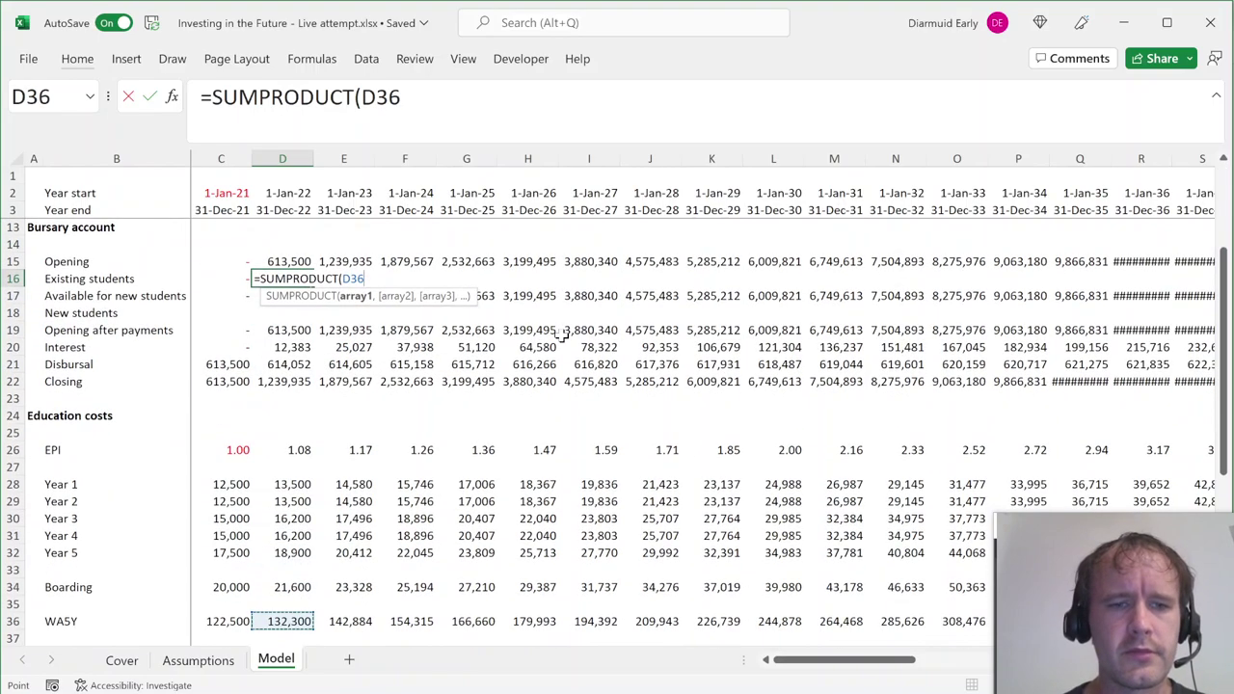
key(Down)
key(Down)
key(Down)
key(Down)
key(Down)
key(Down)
key(Down)
key(Down)
key(Down)
key(Down)
key(Down)
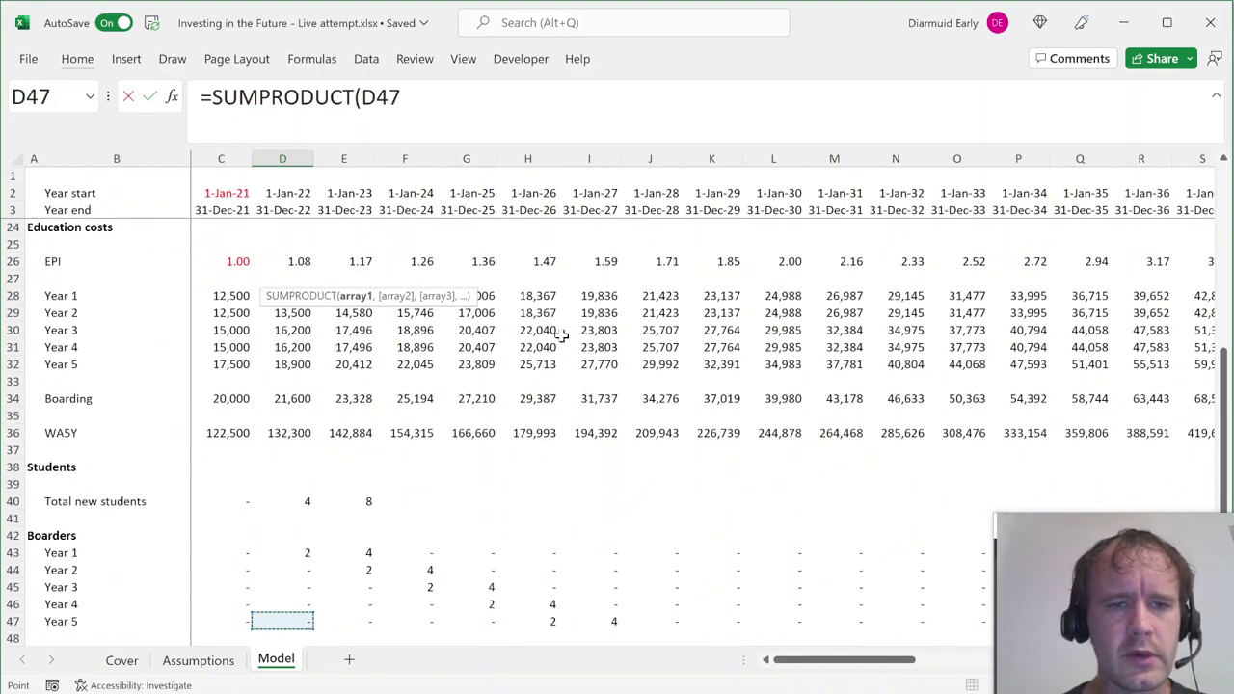
key(Down)
key(Down)
key(Down)
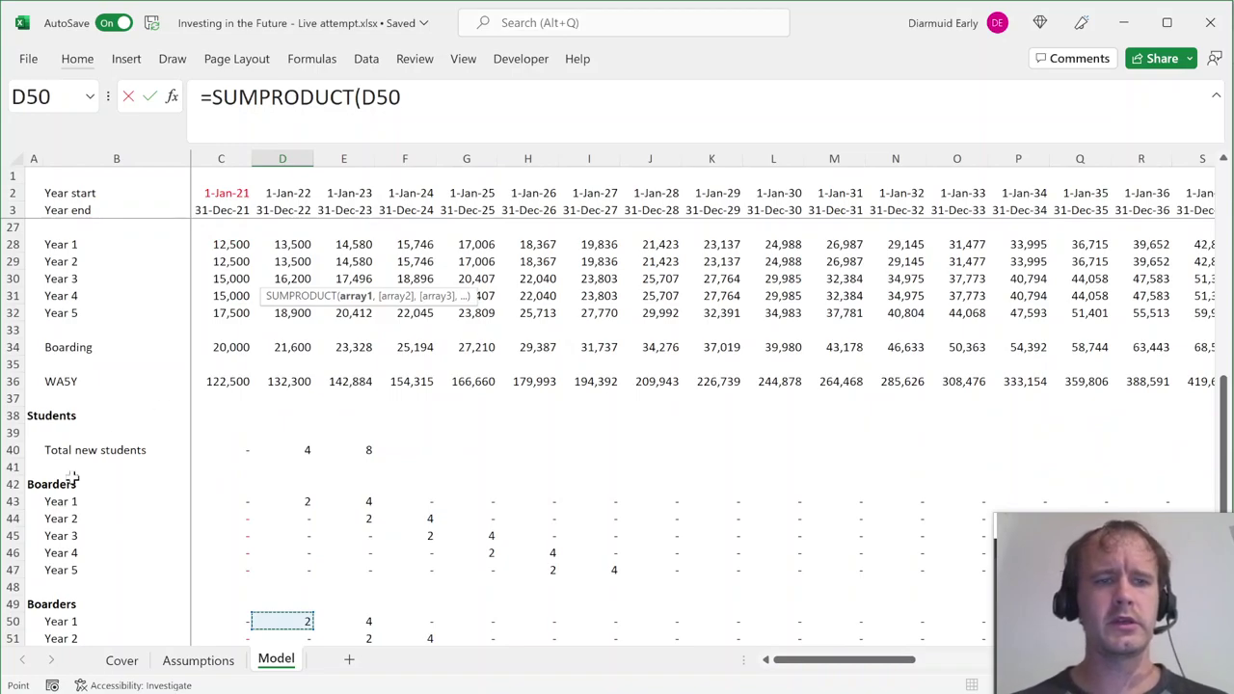
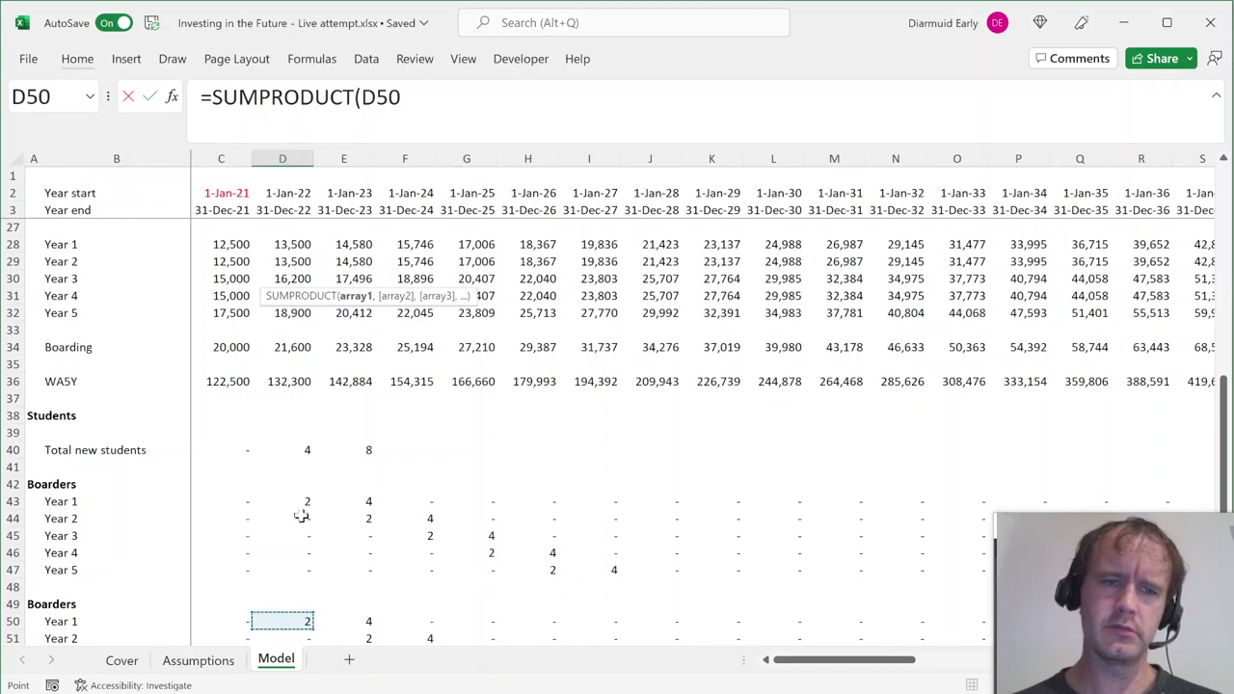
key(Escape)
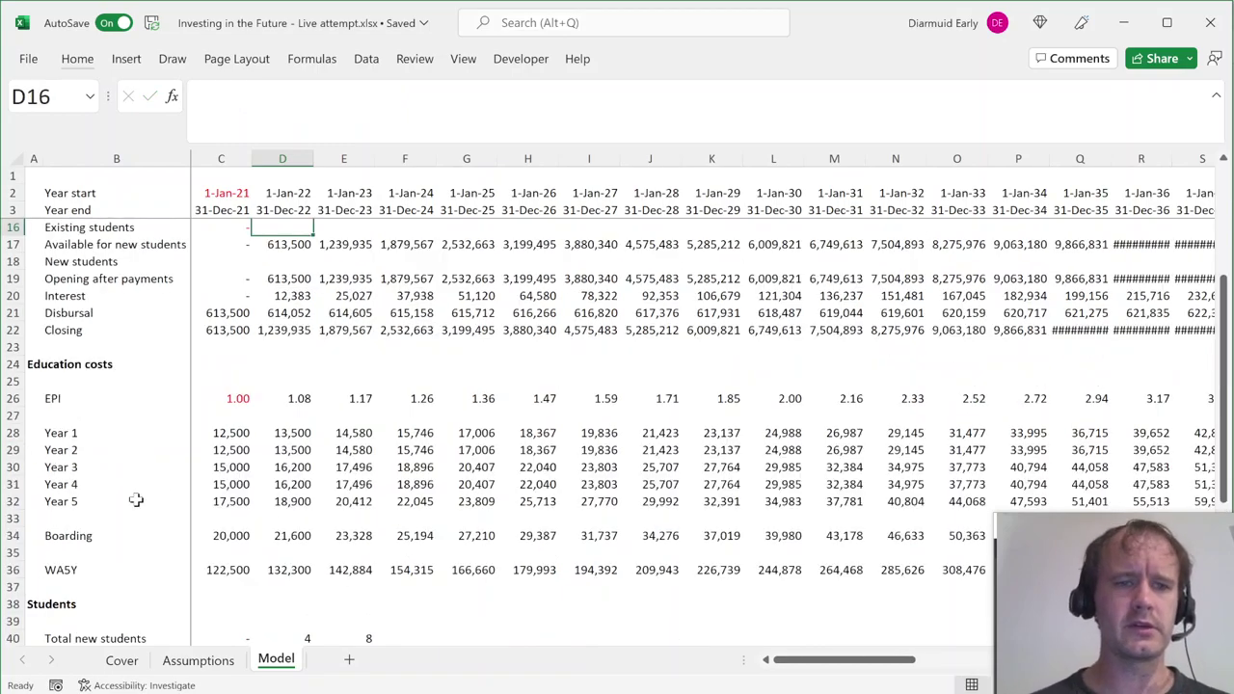
key(Escape)
Insert six blank rows between the Total new students row and the first Boarders block.
scroll(95, 317, up, 4)
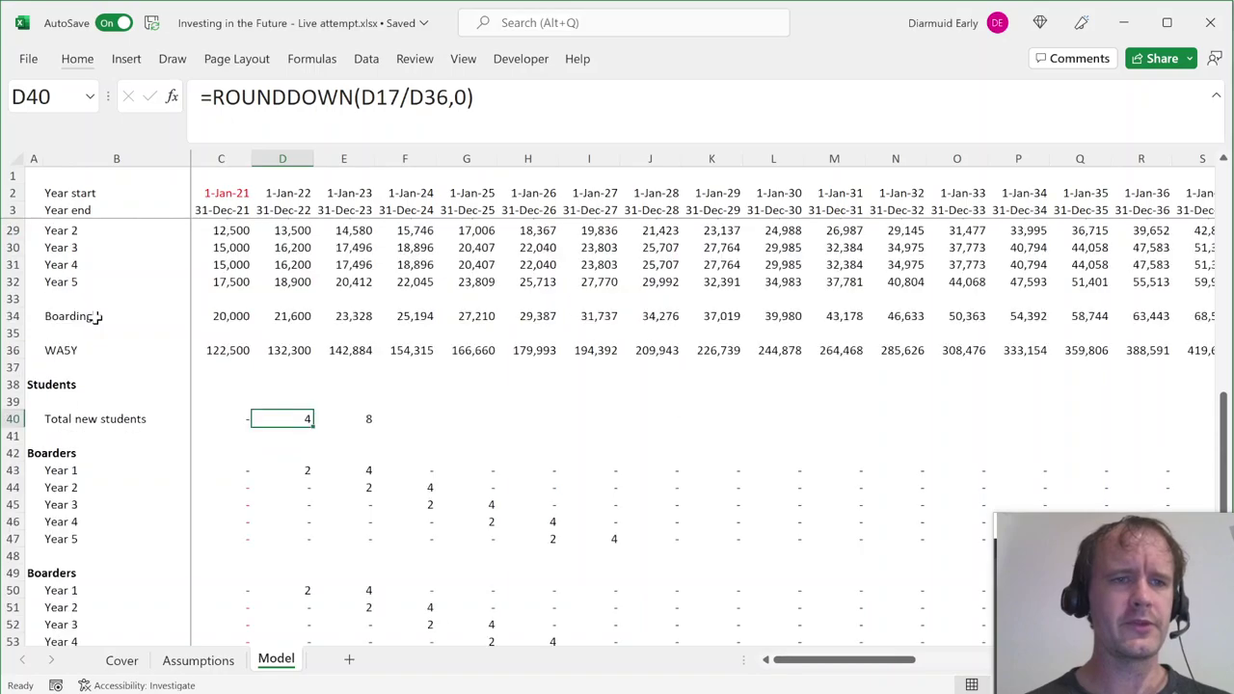
click(38, 434)
key(alt+h)
key(i)
key(r)
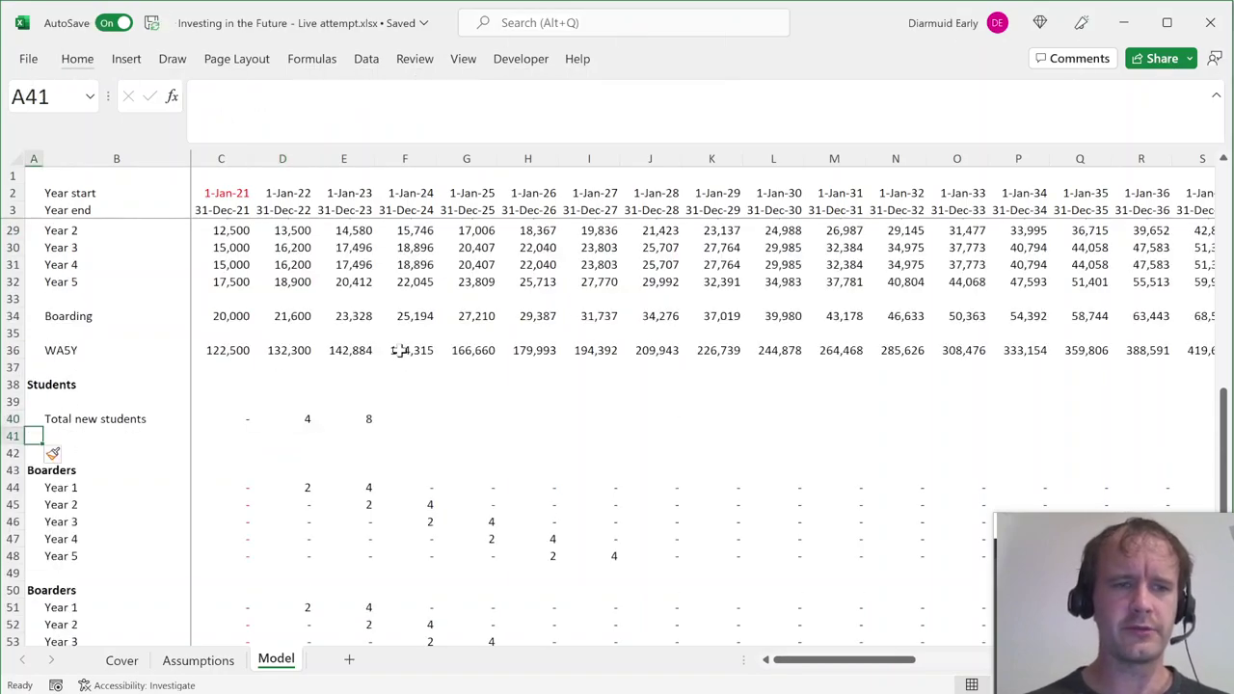
key(Down)
key(alt+h)
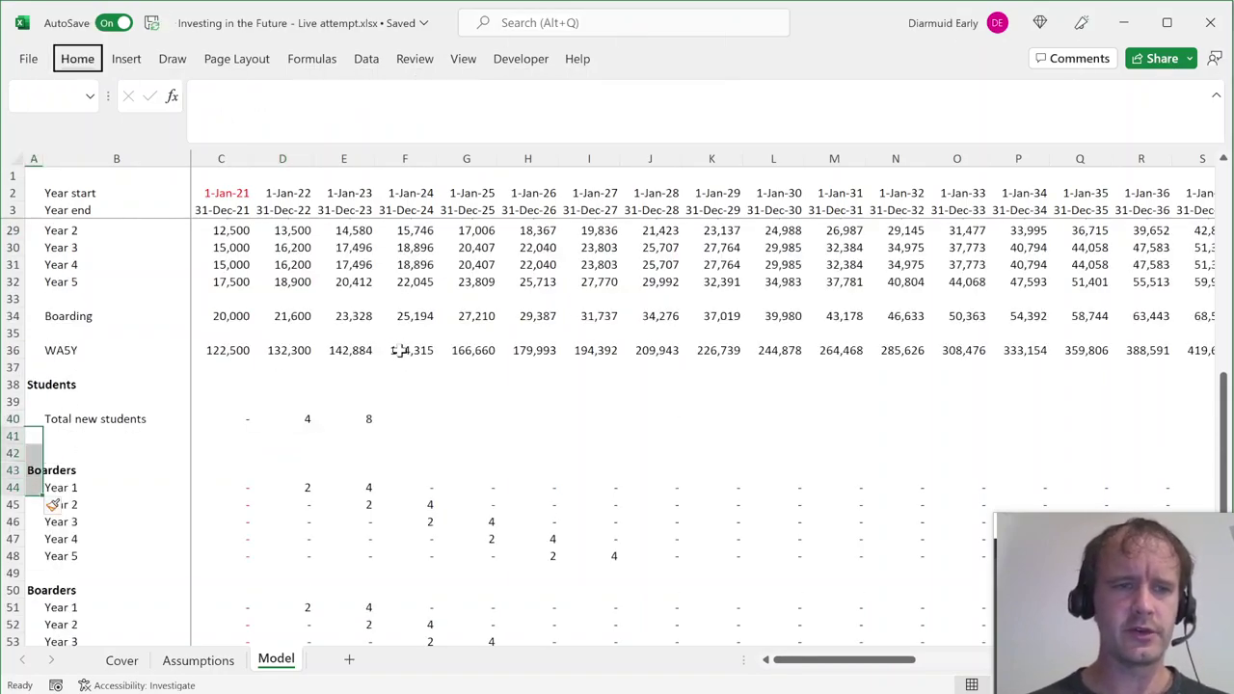
key(i)
key(r)
key(alt+h)
key(i)
key(r)
Move the Total new students label from B40 to A40 and give it the bold formatting of the Students heading.
key(Up)
key(Up)
key(Right)
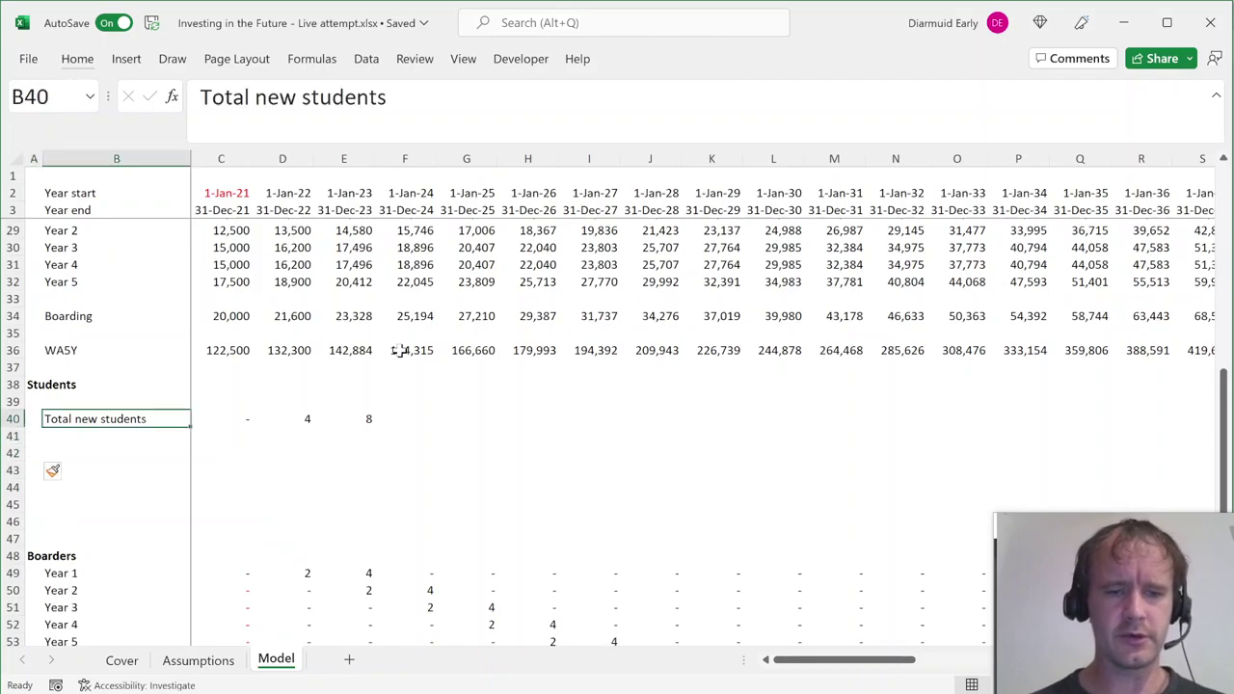
key(ctrl+x)
key(Left)
key(ctrl+v)
key(Up)
key(Up)
key(ctrl+x)
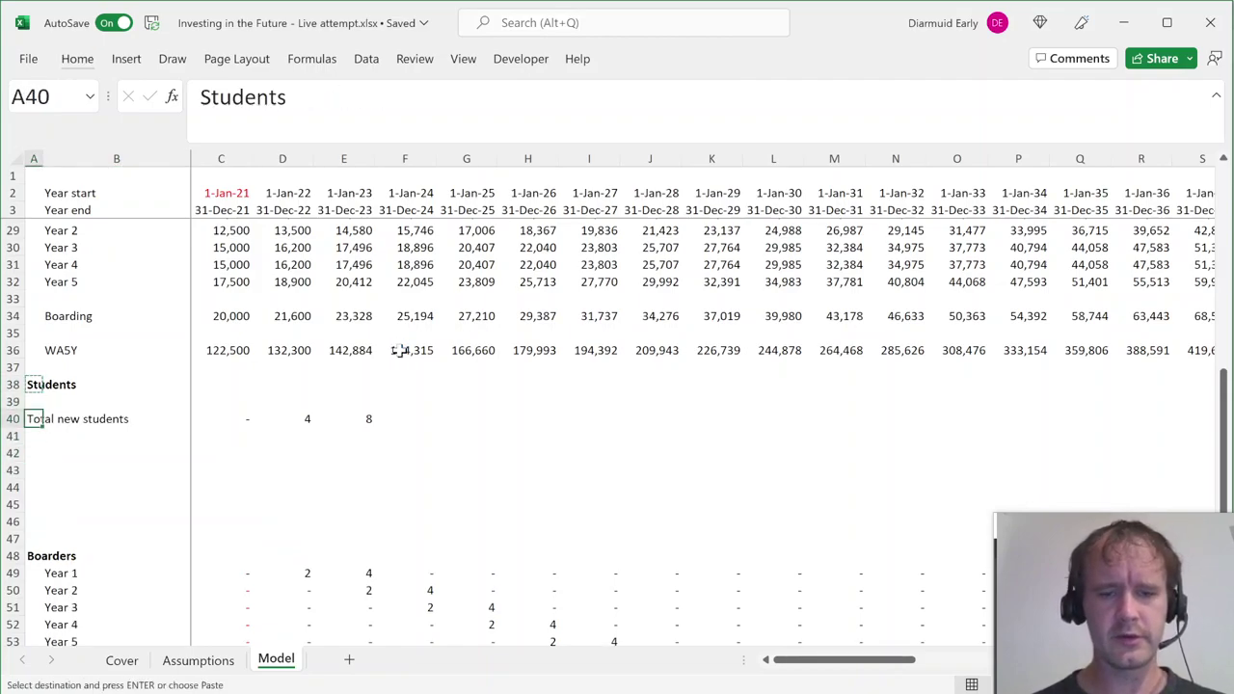
key(Down)
key(Down)
Delete the old Students heading row and the blank row beneath it.
key(alt+h)
key(i)
key(e)
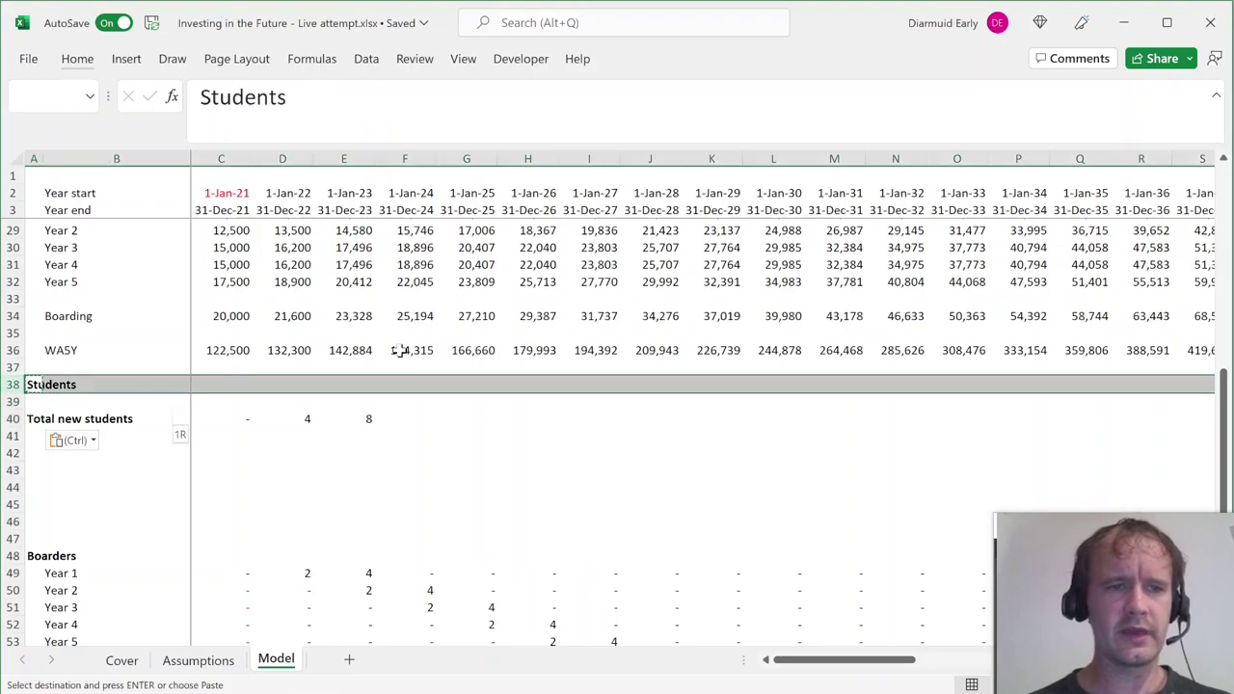
Link B39 to the Year 1 label with =Assumptions!F9 and fill it down through B43 for the five school years.
key(Right)
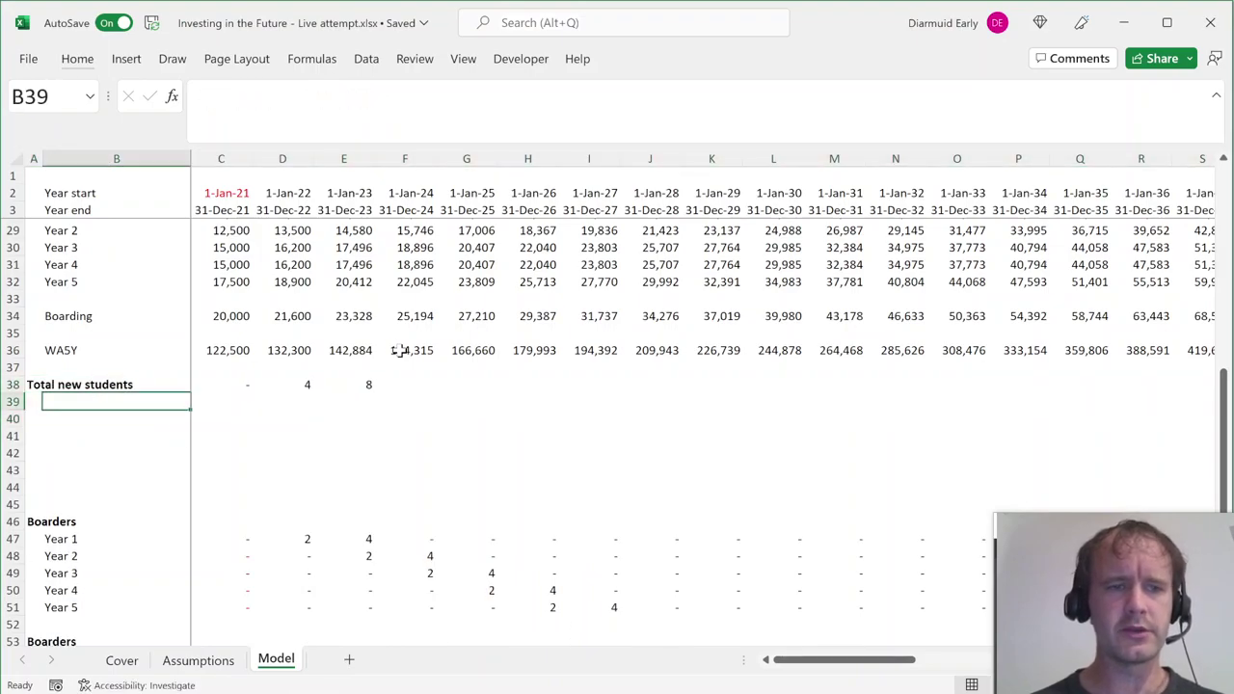
text(=)
key(ctrl+Page_Up)
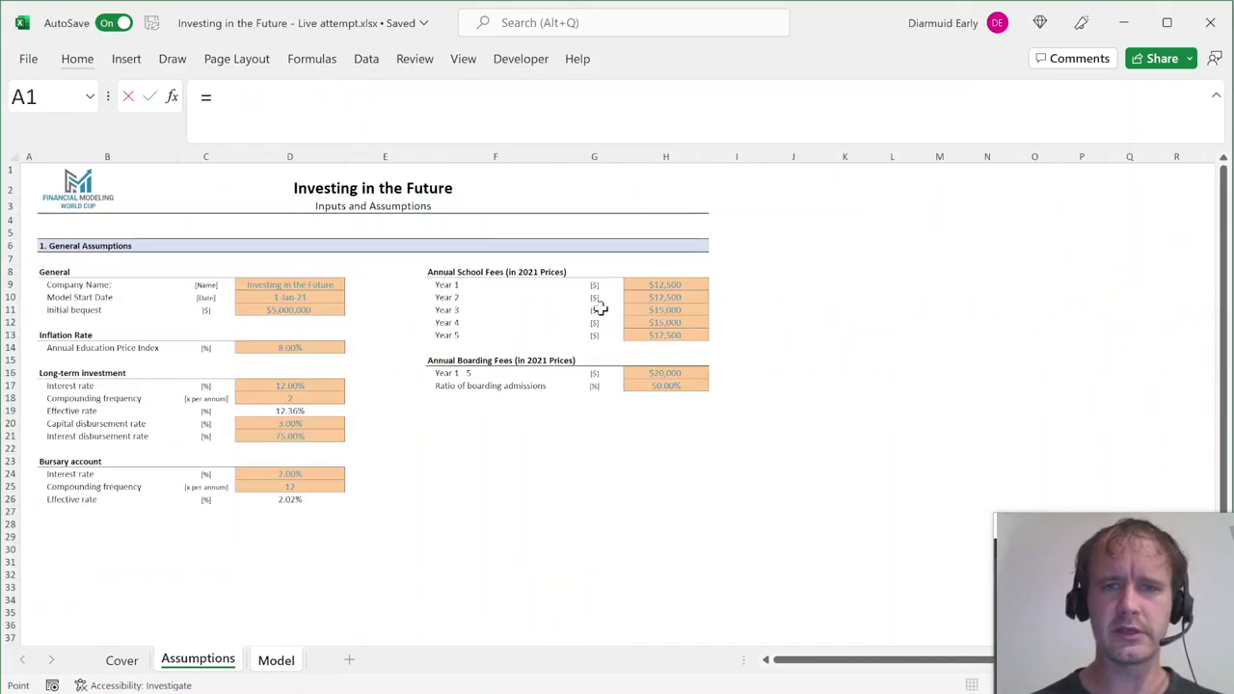
click(438, 289)
key(Return)
key(Up)
key(shift+Down)
key(shift+Down)
key(shift+Down)
key(shift+Down)
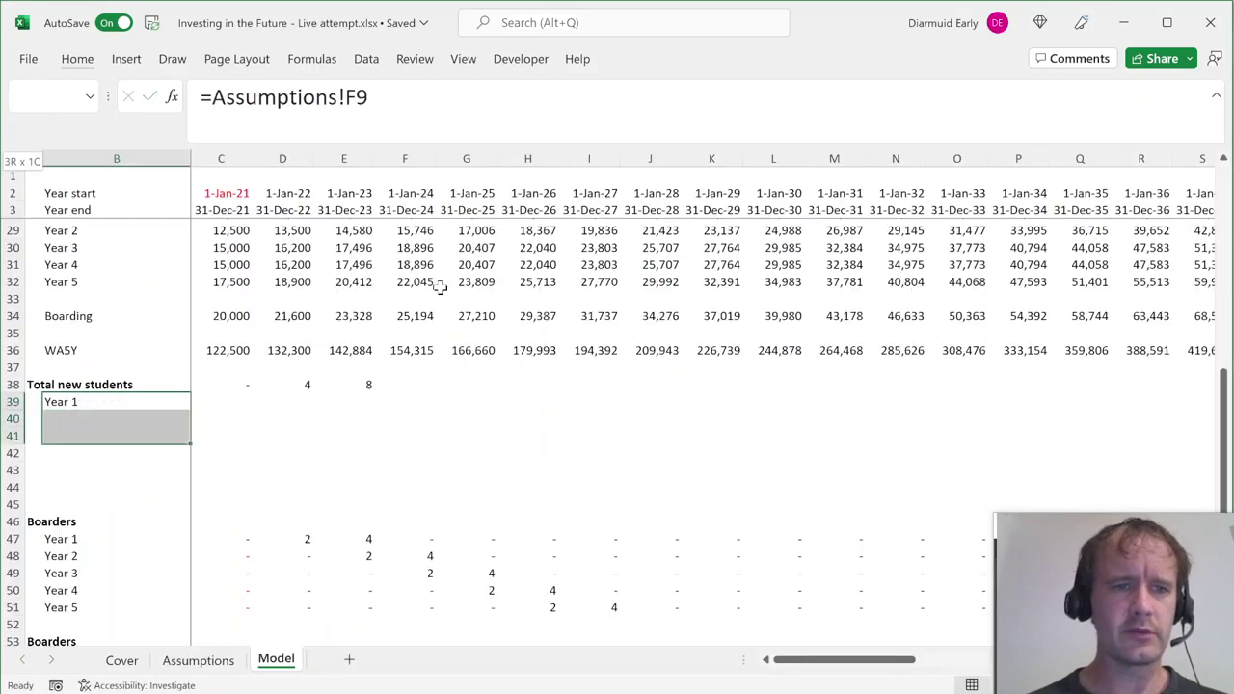
key(ctrl+d)
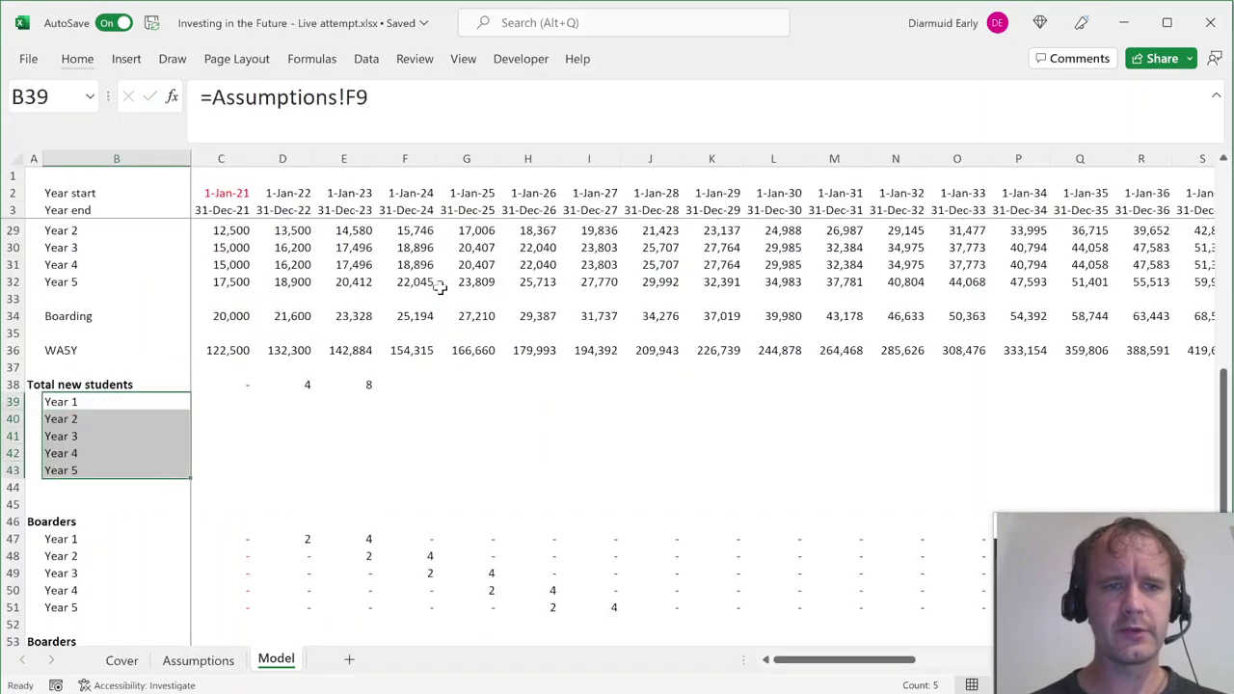
Put the total new student figures from C38:E38 into the Year 1 row directly below, C39:E39.
key(Right)
key(Right)
key(Left)
key(Up)
key(shift+Right)
key(shift+Right)
key(ctrl+c)
key(Down)
key(Return)
Copy the first Boarders block's Year 2 to Year 5 rows, C48:AZ51, into the Total new students block starting at C40.
key(Down)
key(Down)
key(Down)
key(Down)
key(Down)
key(Down)
key(Down)
key(Down)
key(Down)
key(Down)
key(Down)
key(Down)
key(Up)
key(Up)
key(Up)
key(shift+Down)
key(shift+Down)
key(shift+Down)
key(ctrl+shift+Right)
key(ctrl+c)
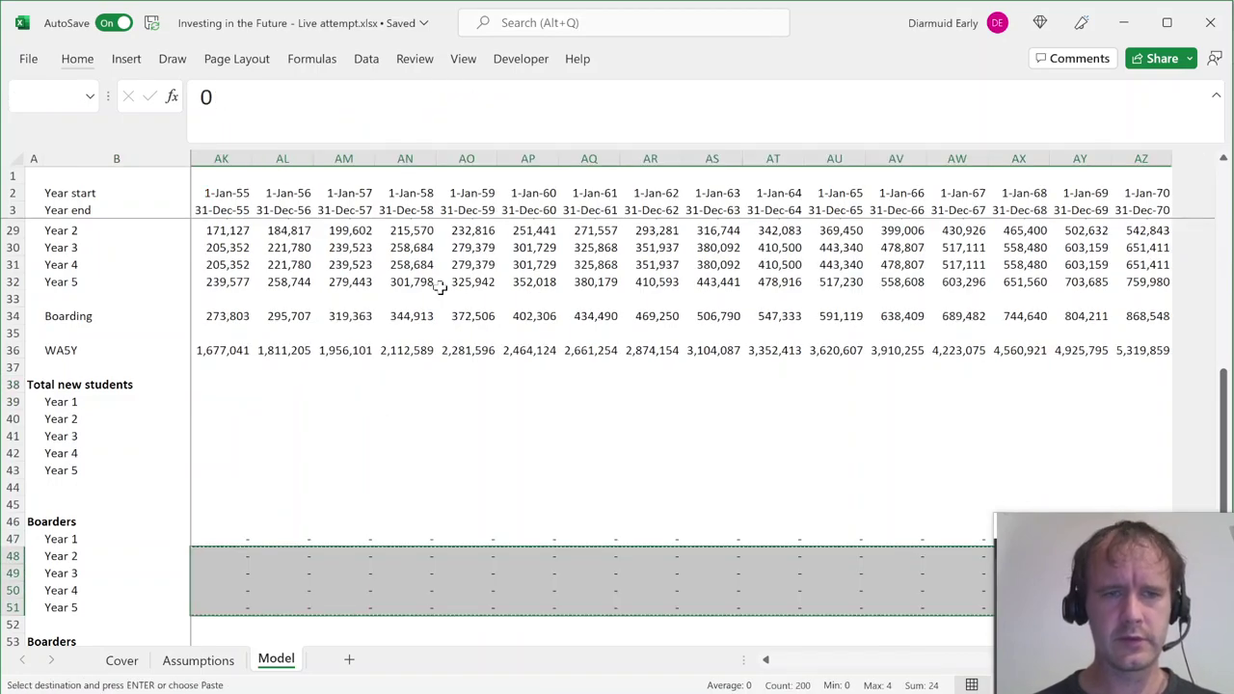
key(ctrl+Up)
key(ctrl+Up)
key(Down)
key(ctrl+v)
Fill the Total new students block's Year 1 to Year 5 formulas, rows 39 to 43, from column E across to column AZ.
key(Up)
key(Right)
key(Right)
key(shift+Down)
key(shift+Down)
key(shift+Down)
key(shift+Down)
key(ctrl+shift+Right)
key(ctrl+r)
key(Left)
key(Left)
key(Left)
key(Right)
key(Right)
Start the 2022 Existing students formula in D16 with =SUMPRODUCT(D40:D43,D29:D32), multiplying Year 2 to Year 5 students by their education costs.
key(Page_Up)
key(Left)
key(Down)
key(Right)
text(=su)
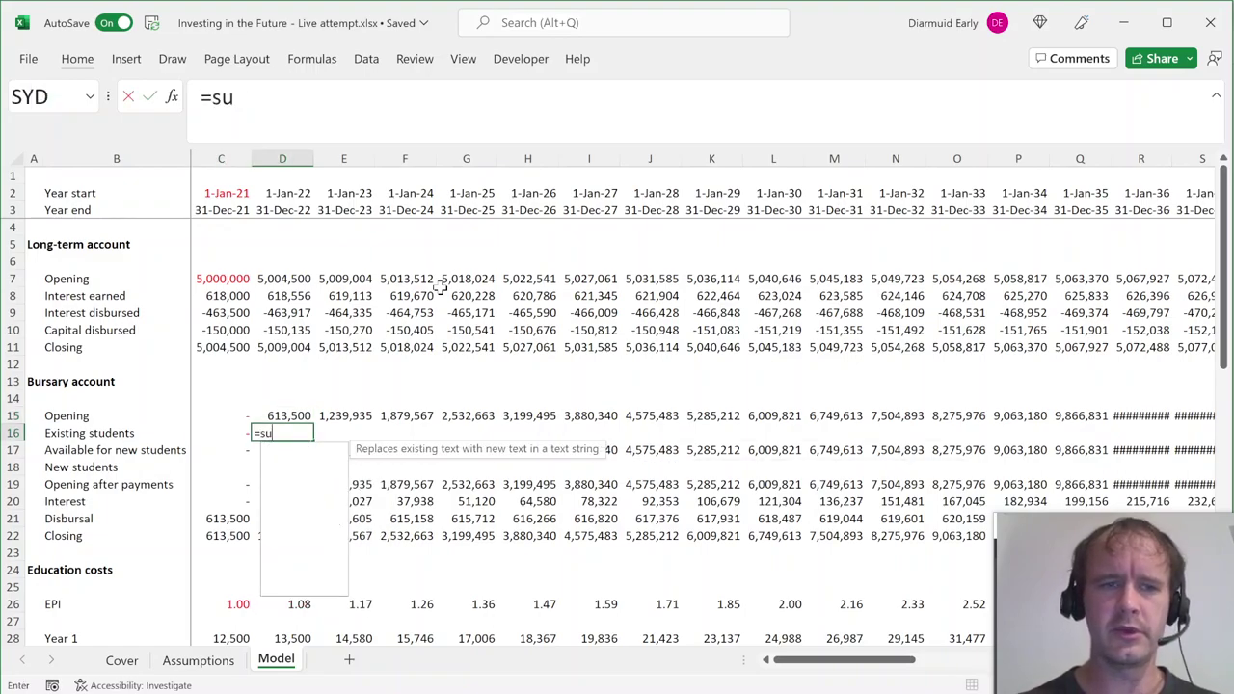
key(Down)
key(Down)
key(Down)
key(Down)
key(Down)
key(Tab)
key(Page_Down)
key(Up)
key(Down)
key(shift+Down)
key(shift+Down)
key(shift+Down)
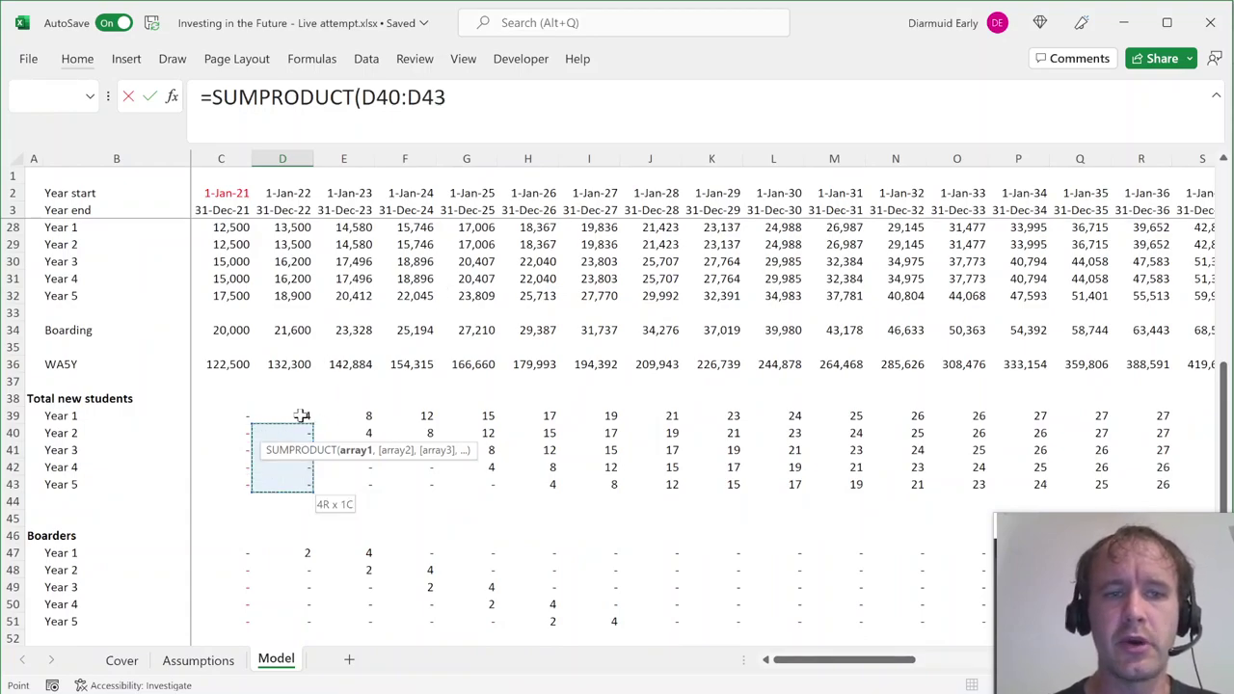
text(,)
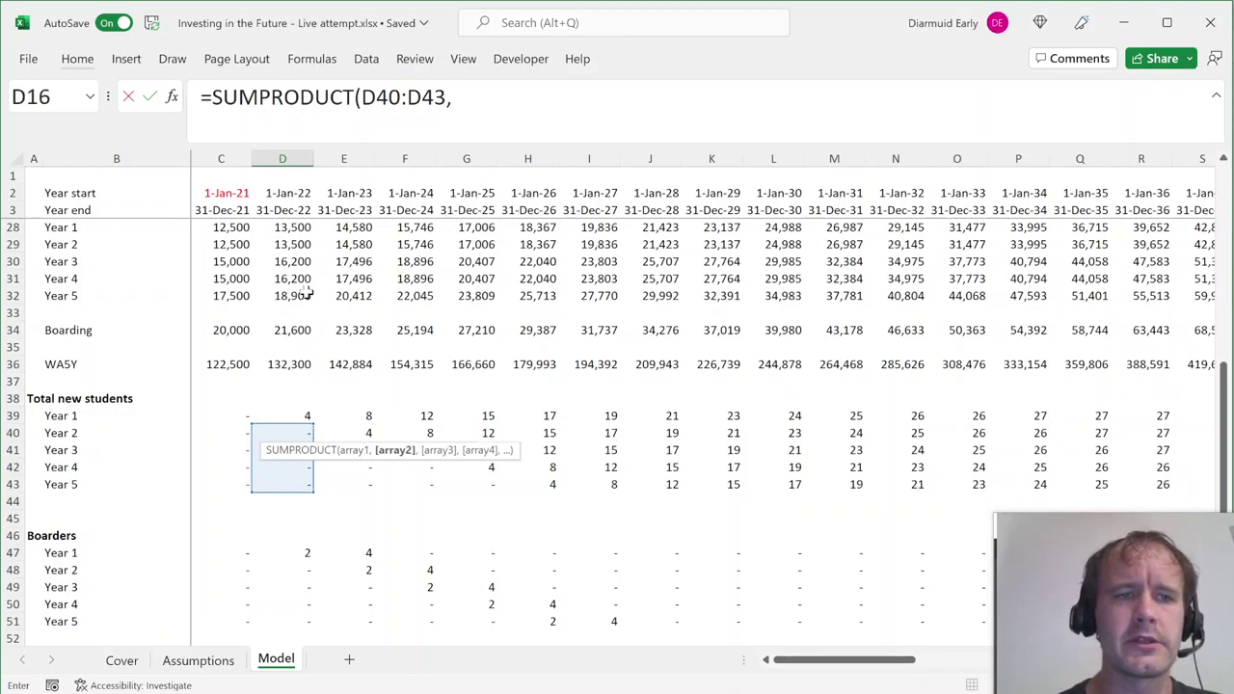
scroll(305, 294, up, 2)
drag(289, 346, 287, 395)
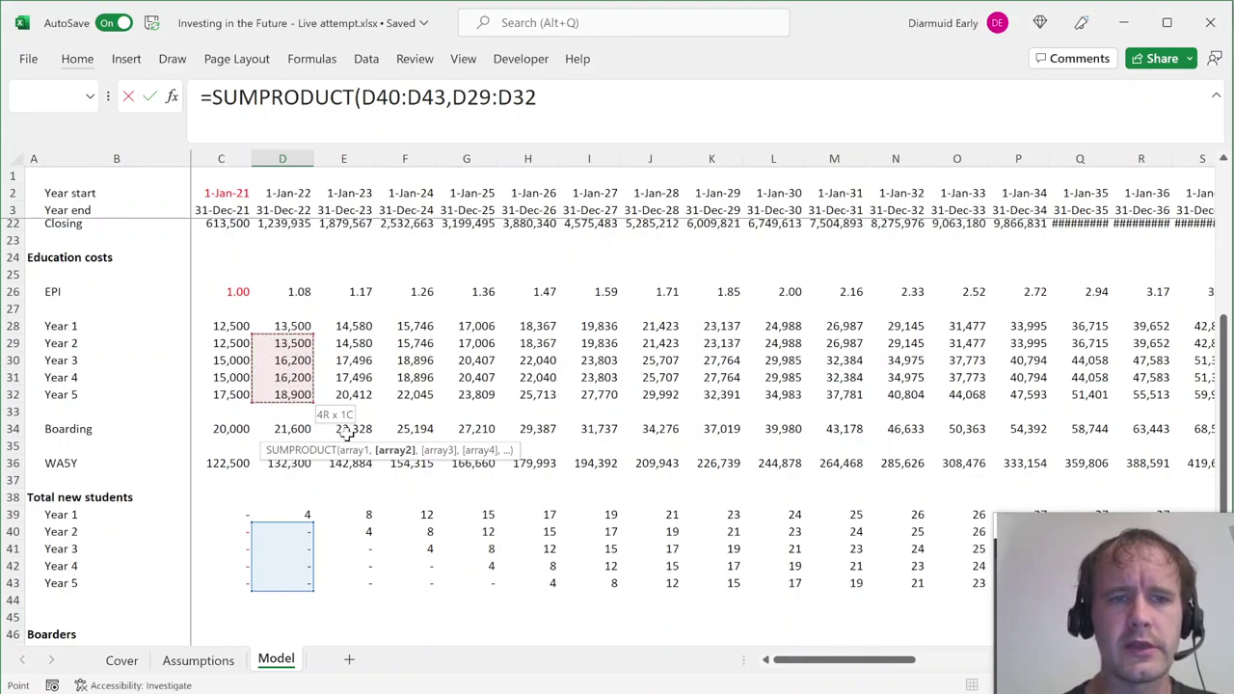
Complete the D16 formula by adding the boarding costs of existing boarders, +SUM(D48:D51)*D34.
text()+sum)
key(Tab)
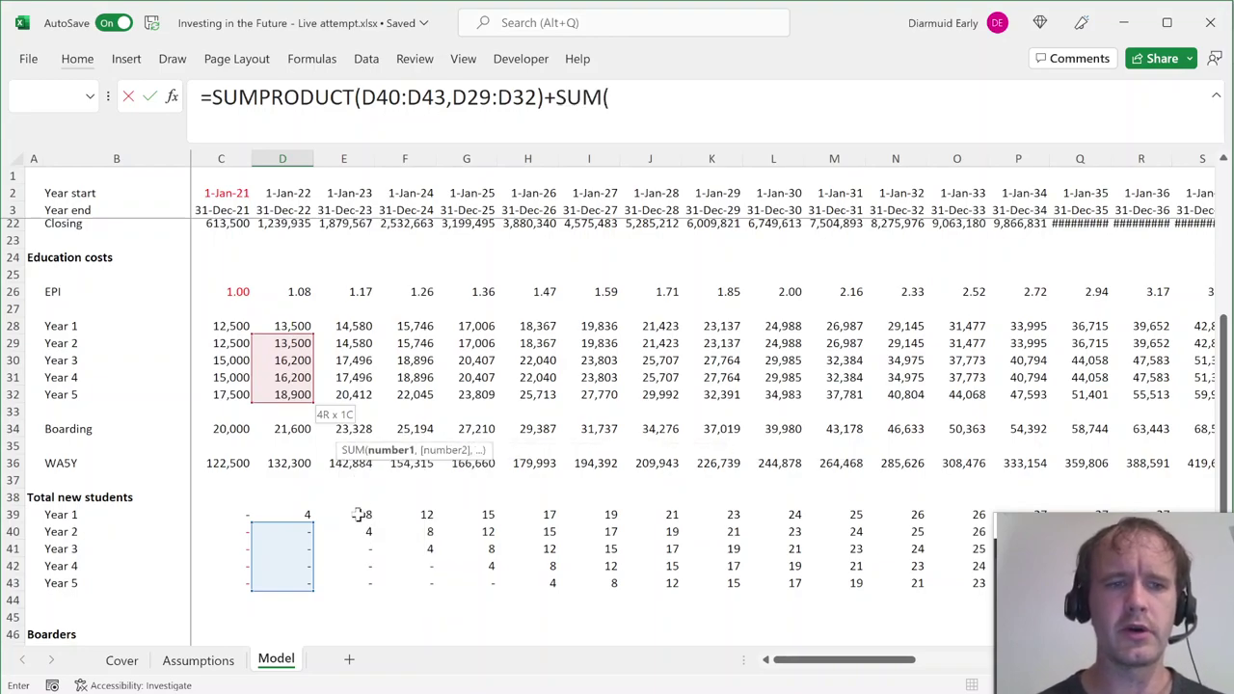
scroll(358, 515, down, 5)
click(282, 439)
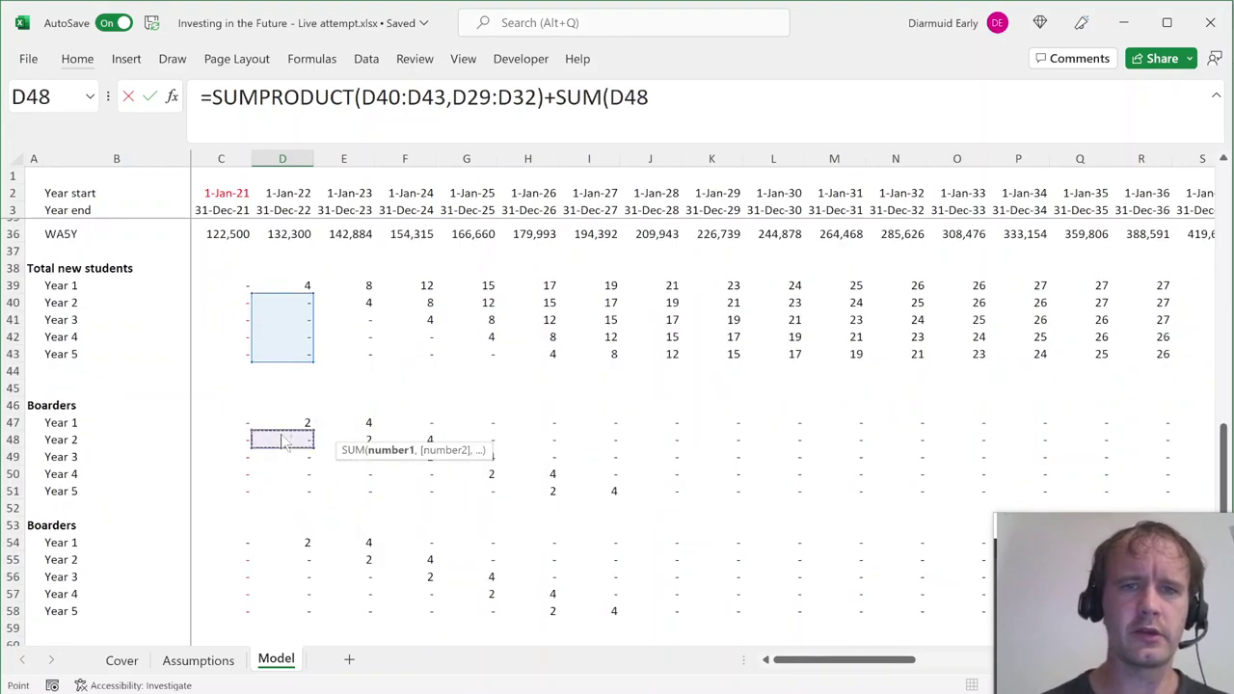
key(shift+Down)
key(shift+Down)
key(shift+Down)
text()*)
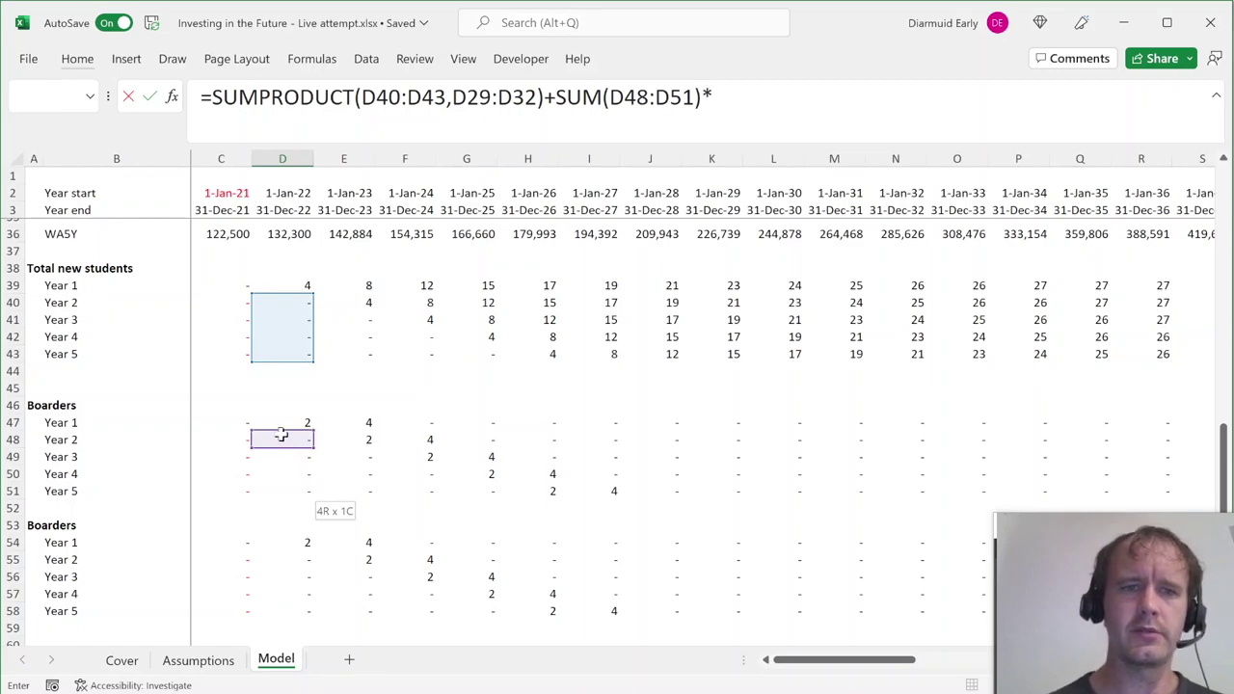
scroll(280, 436, up, 5)
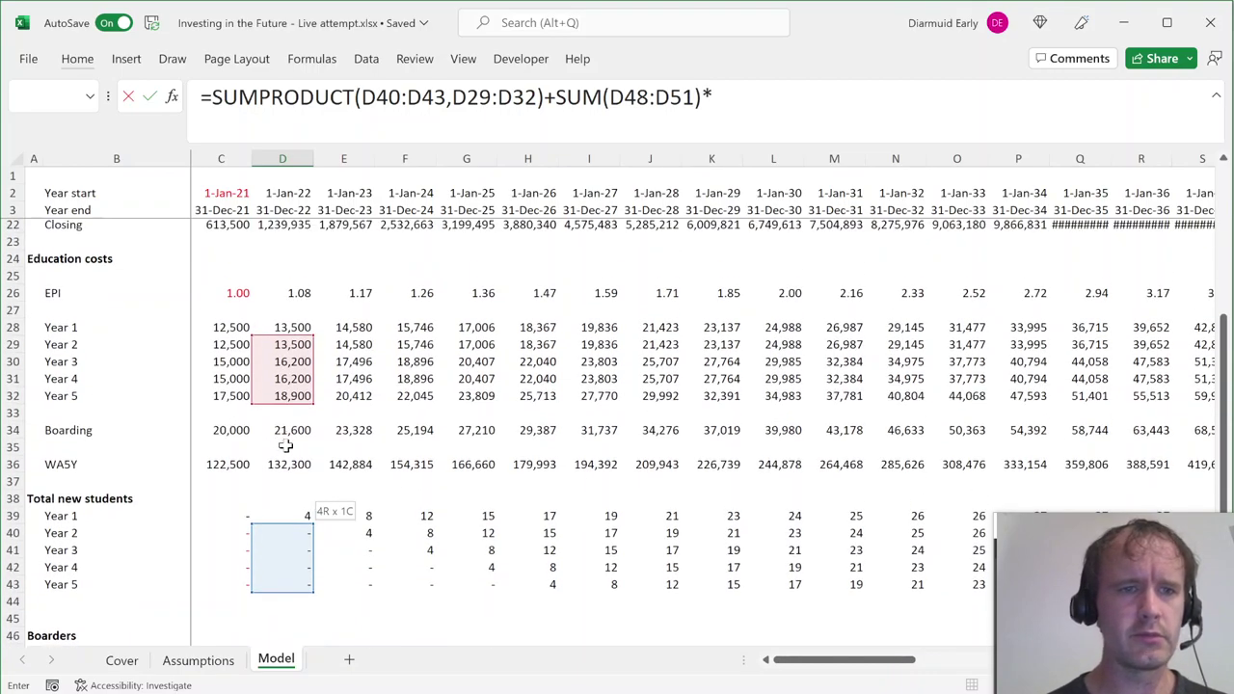
click(292, 430)
key(Return)
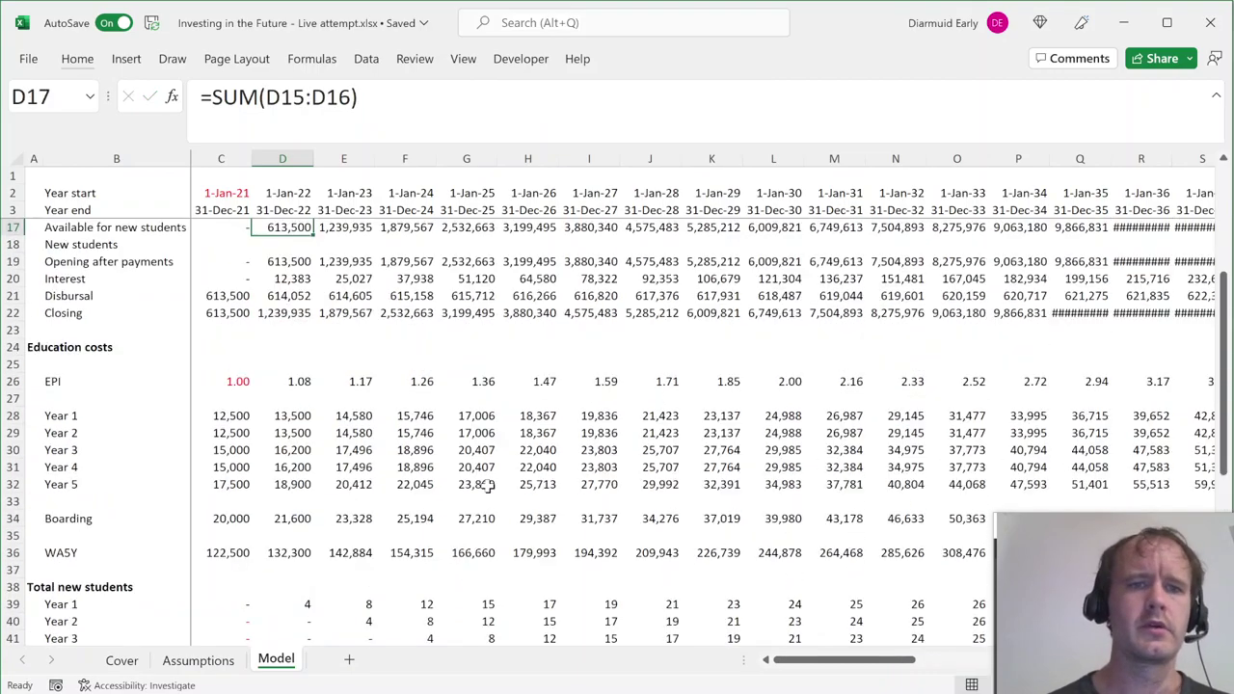
Make both parts of the D16 formula negative, giving =-SUMPRODUCT(D40:D43,D29:D32)-SUM(D48:D51)*D34.
key(Up)
key(Up)
key(Down)
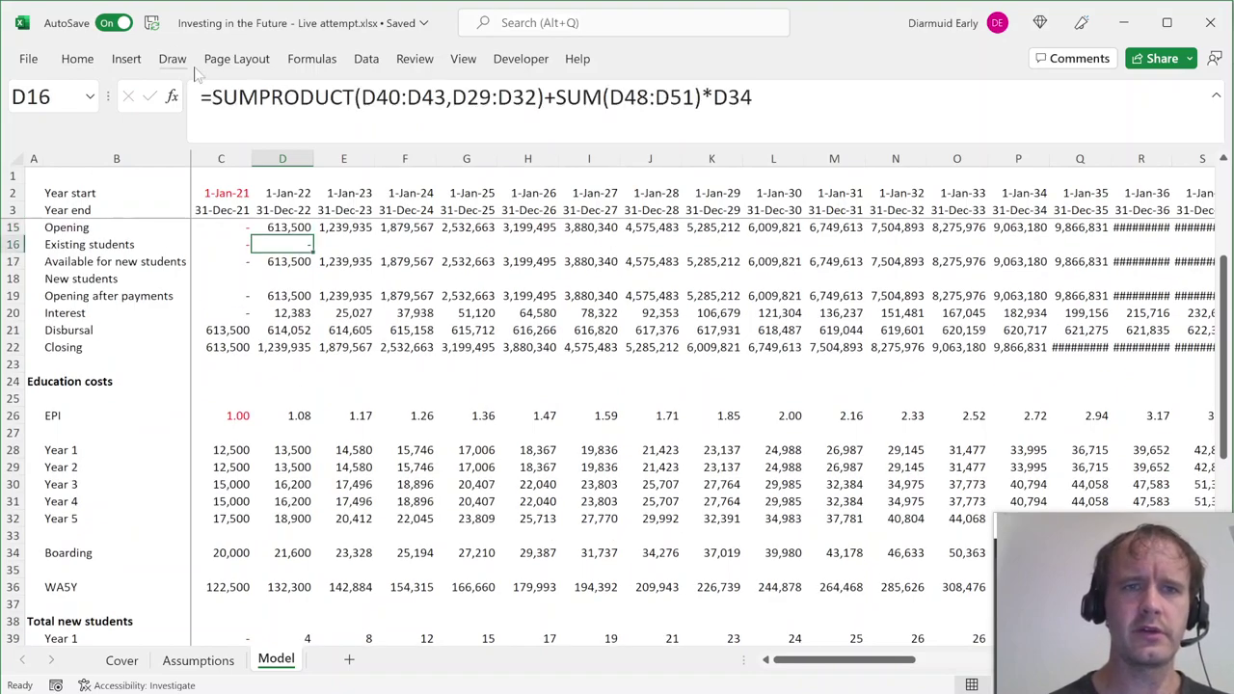
key(F2)
key(Home)
key(Right)
text(-)
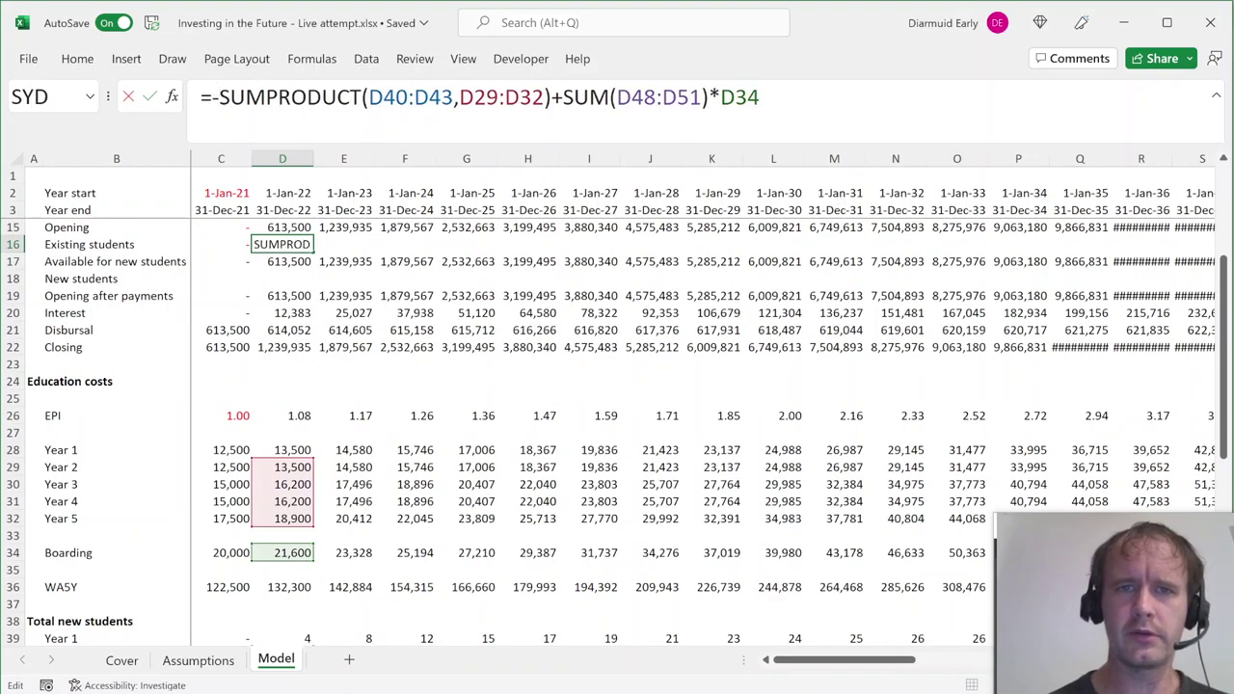
click(563, 96)
key(BackSpace)
text(-)
key(Return)
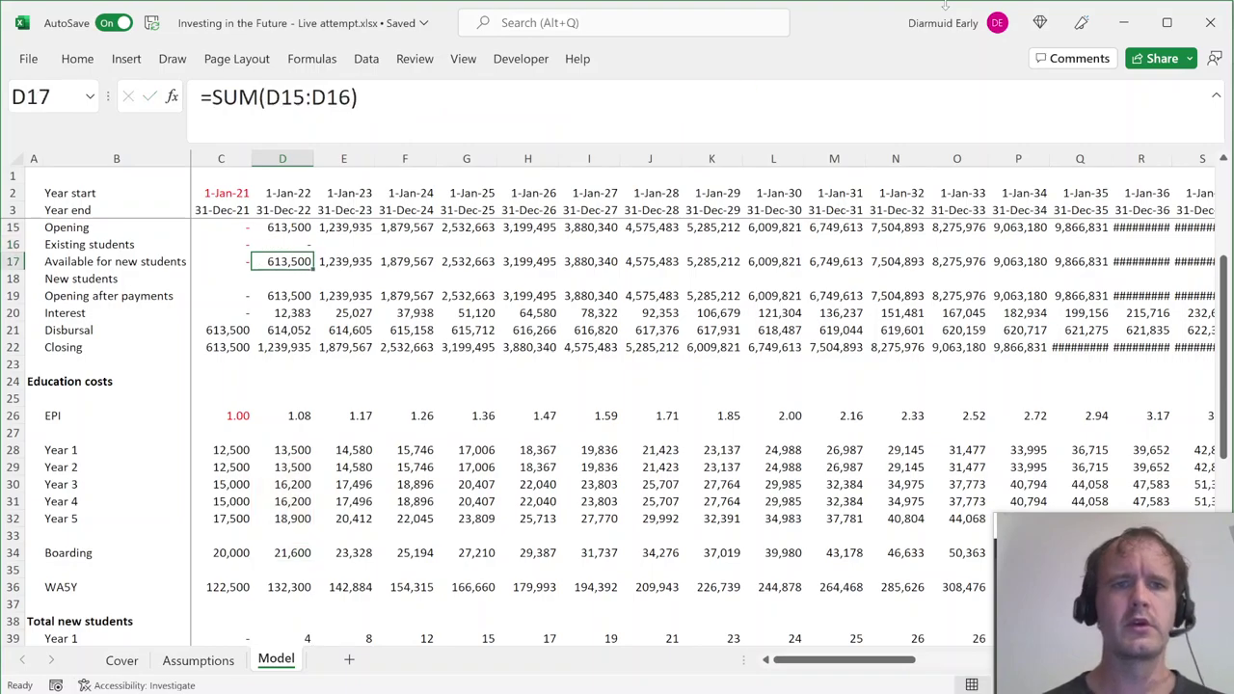
Fill the Existing students formula from D16 across row 16 to column AZ.
key(Up)
key(Right)
key(ctrl+r)
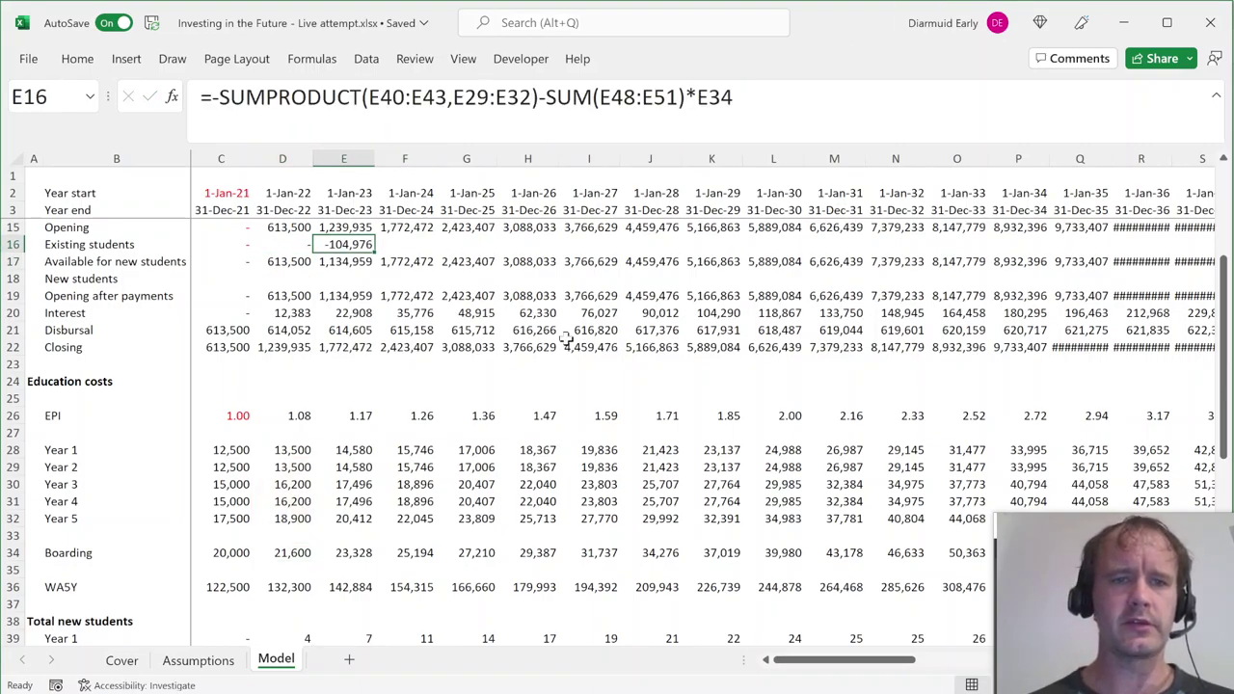
key(ctrl+shift+Right)
key(ctrl+r)
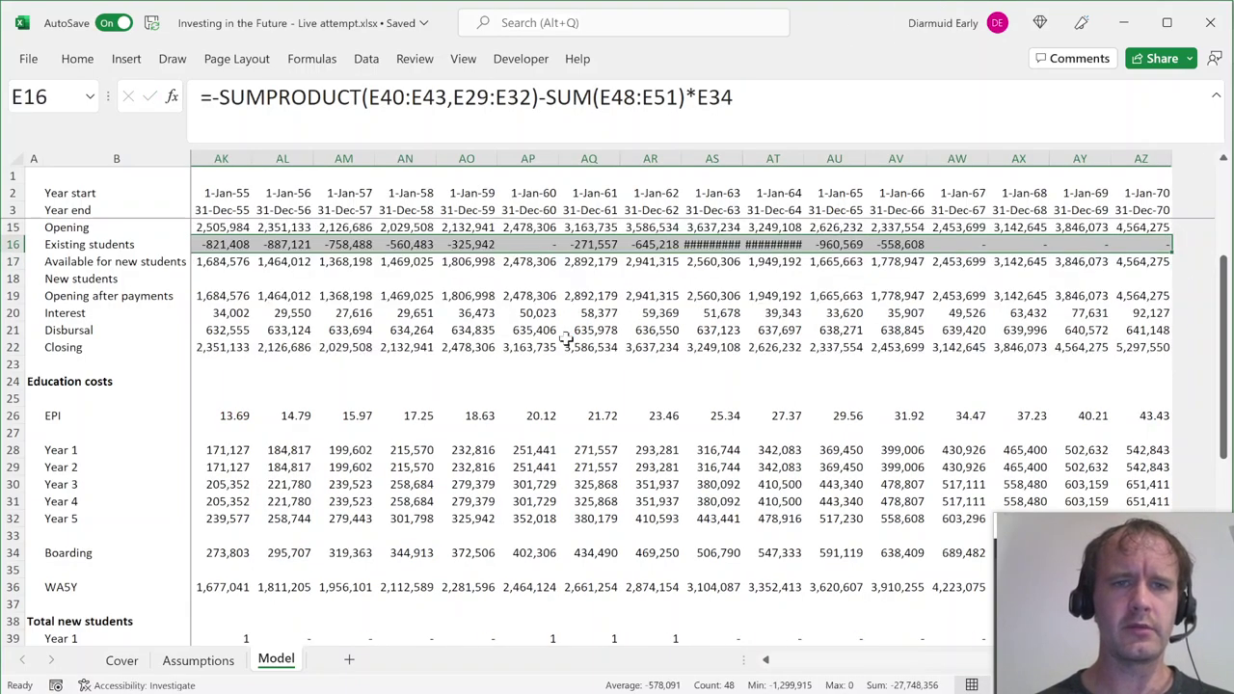
key(ctrl+Left)
key(Down)
key(Down)
key(Right)
key(Right)
key(Left)
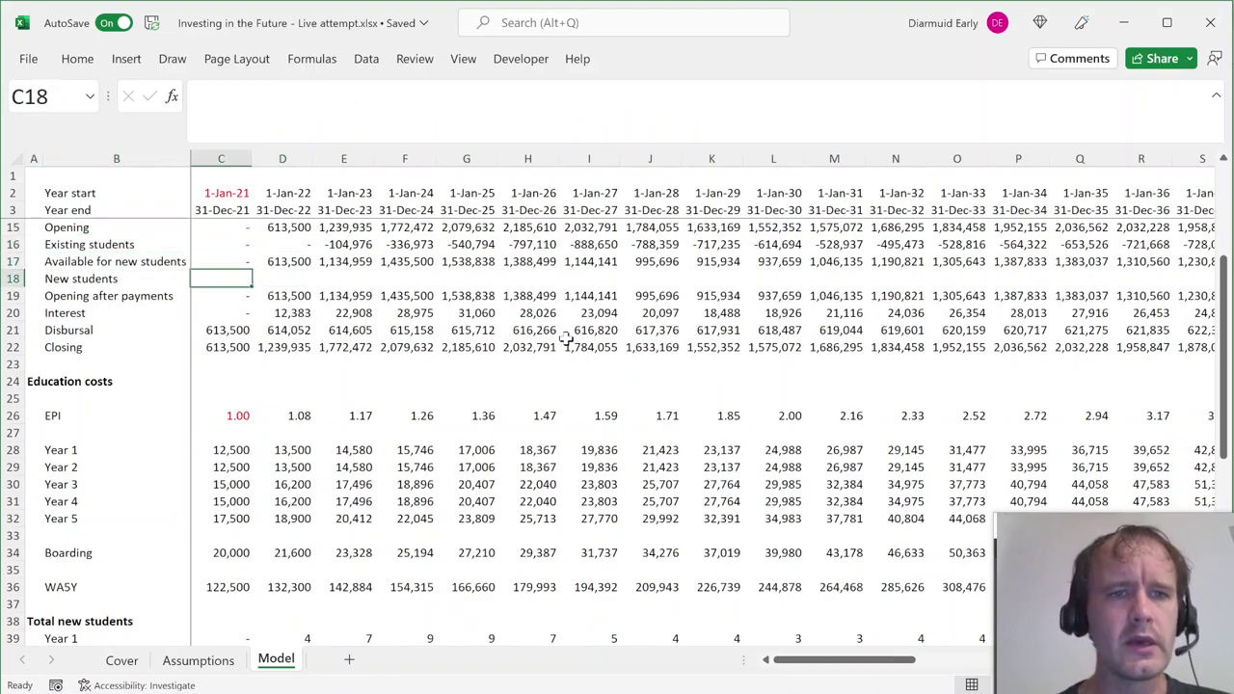
key(Up)
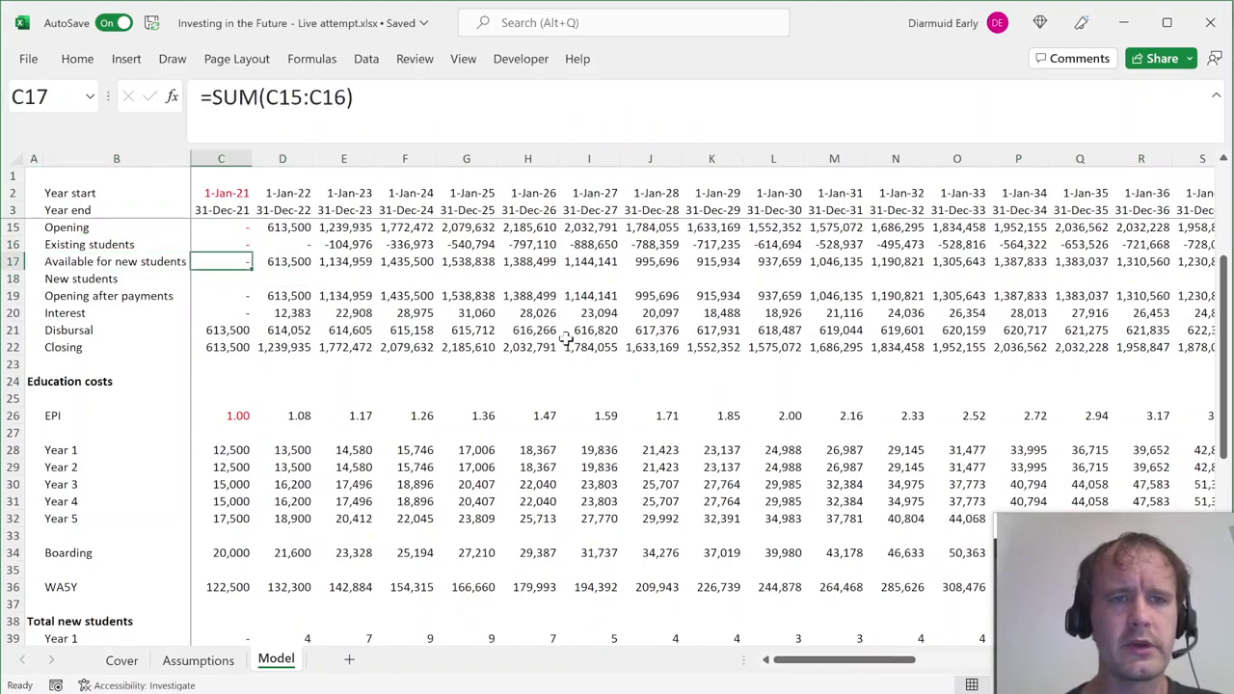
key(Down)
text(=)
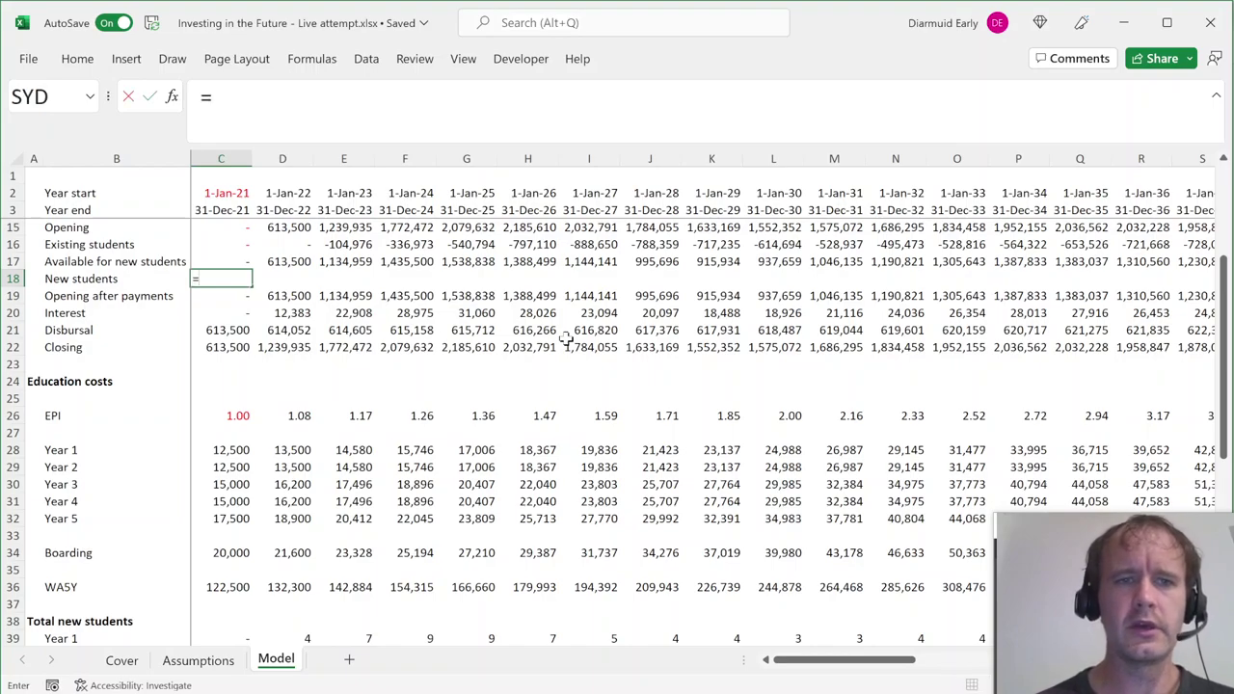
key(Up)
key(Escape)
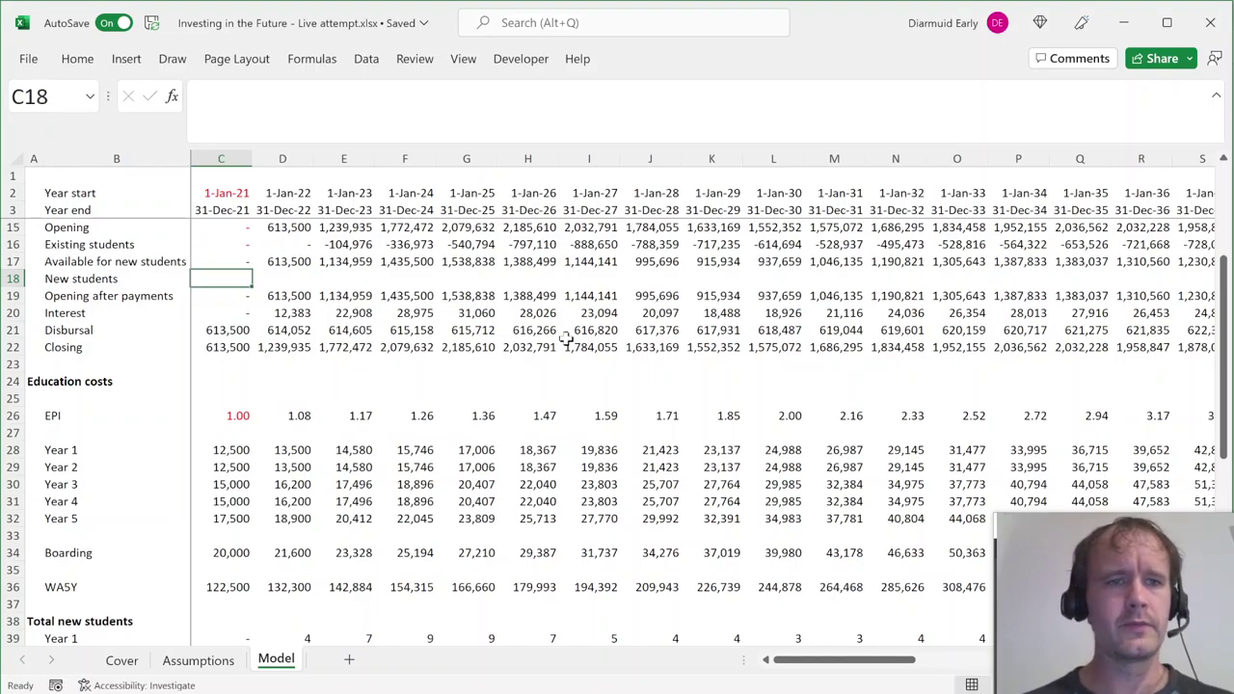
Start the New students formula in C18 with =-C39*C28, charging the new students' Year 1 education cost.
text(=)
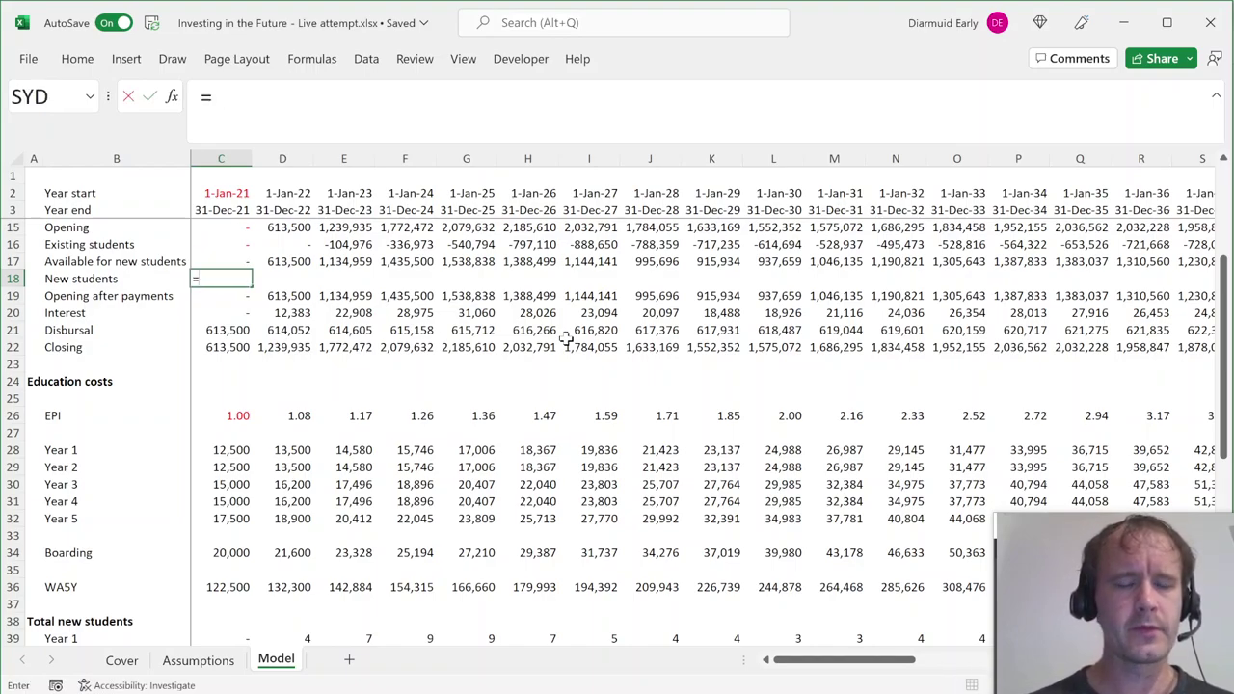
key(ctrl+Down)
key(ctrl+Down)
key(ctrl+Down)
key(ctrl+Down)
key(ctrl+Down)
key(ctrl+Down)
key(ctrl+Down)
key(ctrl+Down)
key(ctrl+Down)
key(ctrl+Down)
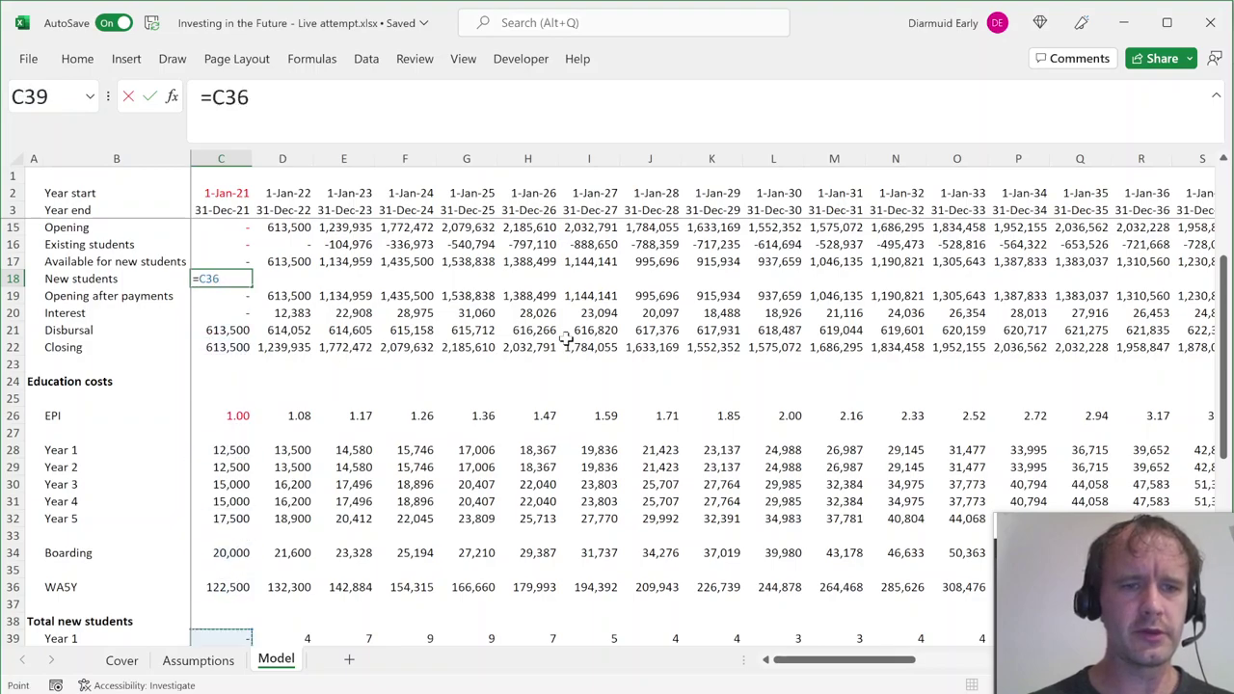
key(ctrl+Up)
key(ctrl+Up)
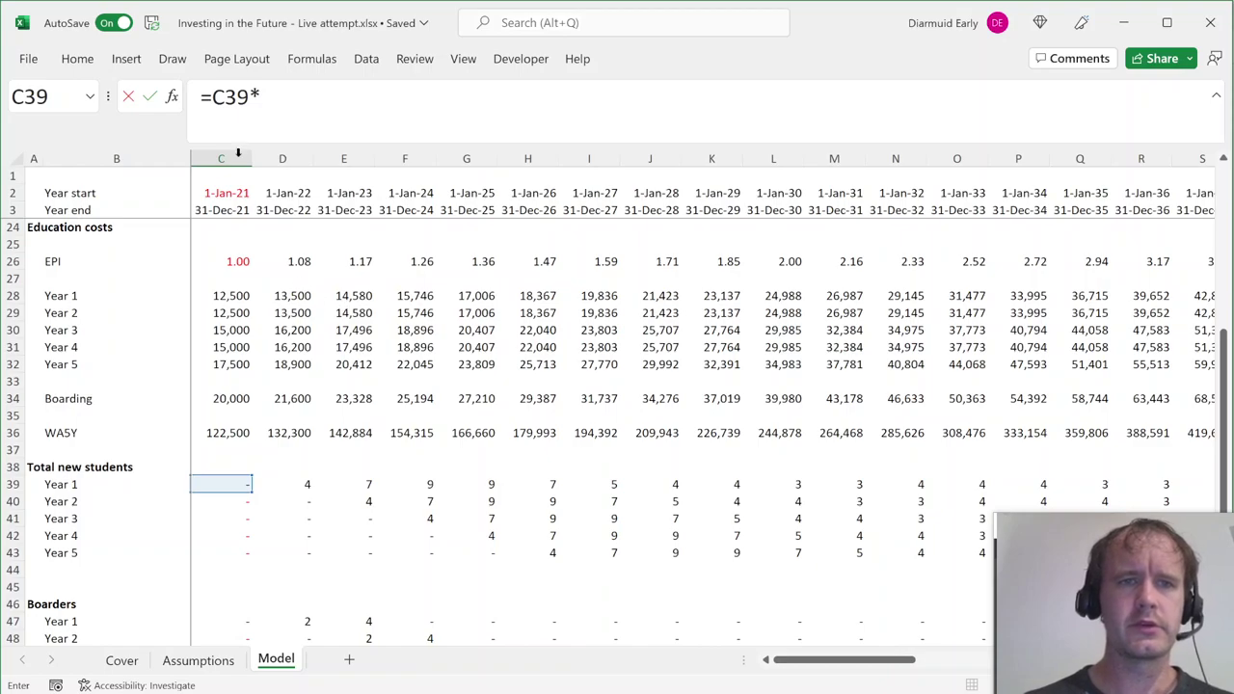
text(-)
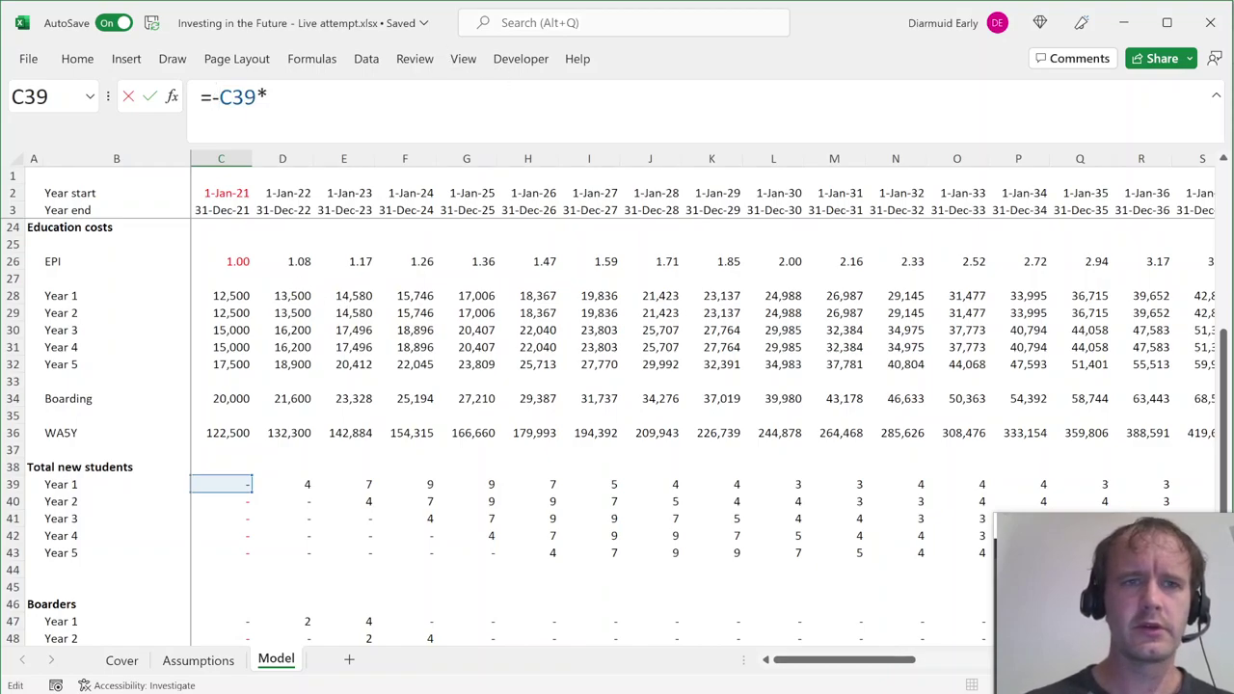
click(228, 296)
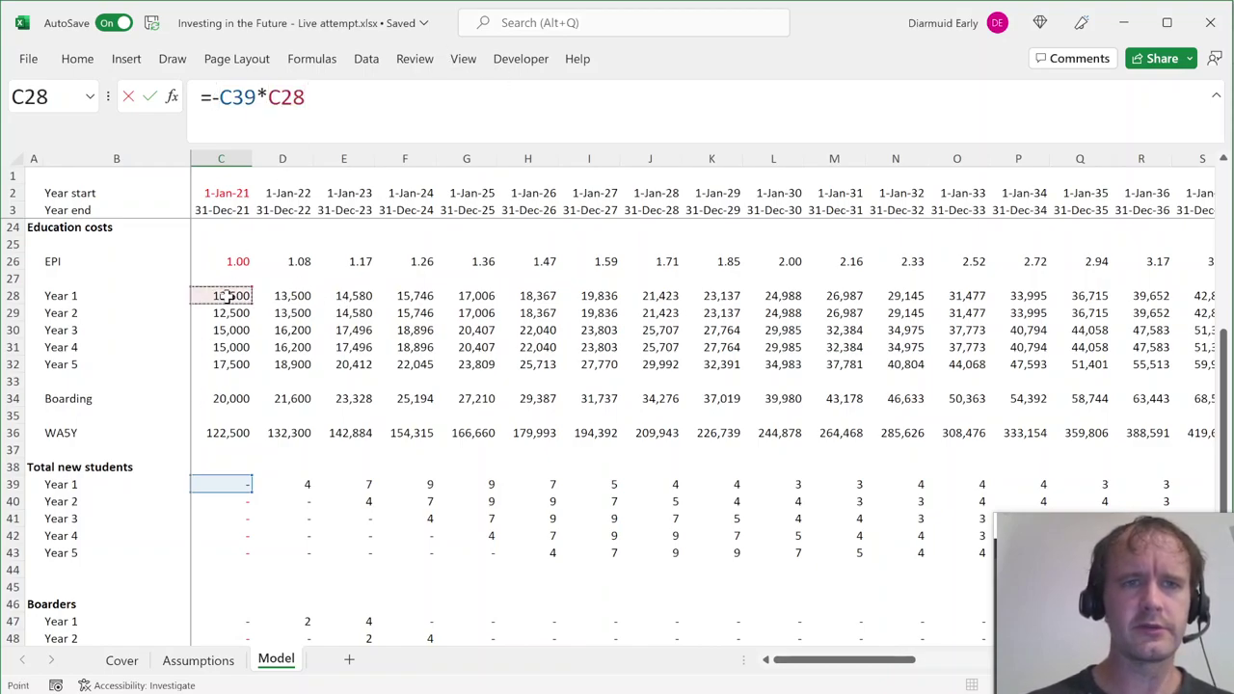
Complete the C18 formula with the new boarders' cost, -C47*C34, and copy it to D18.
text(-)
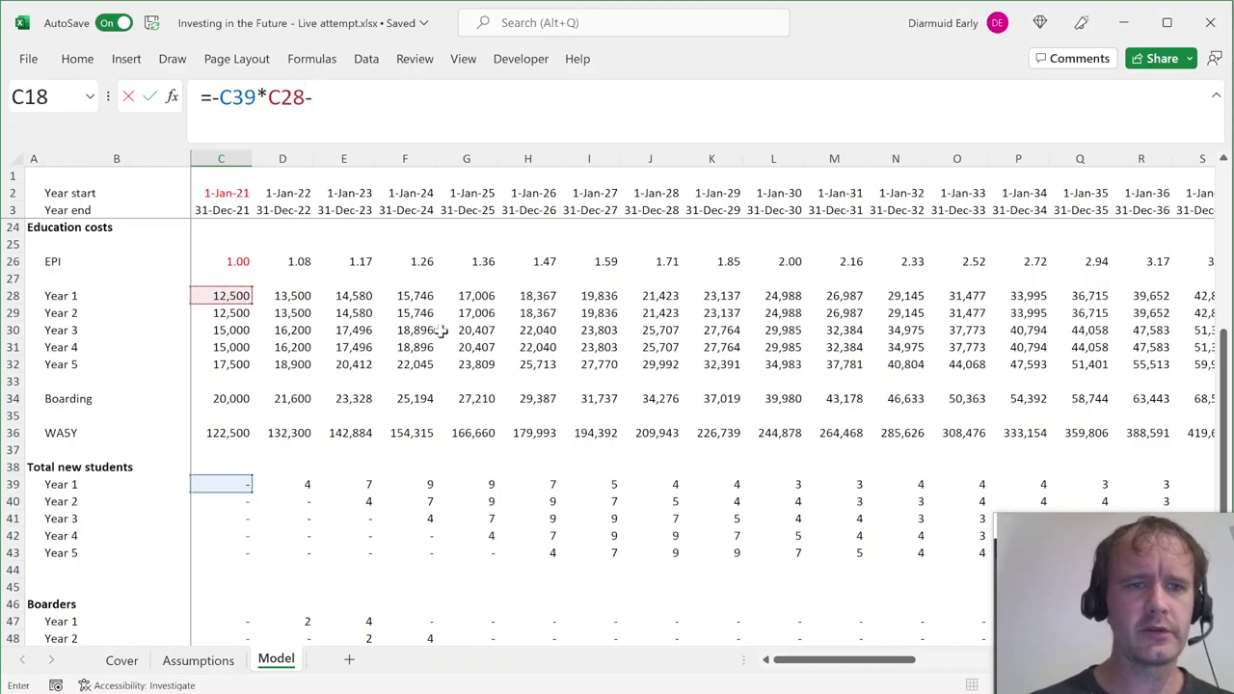
click(226, 623)
text(*)
click(221, 398)
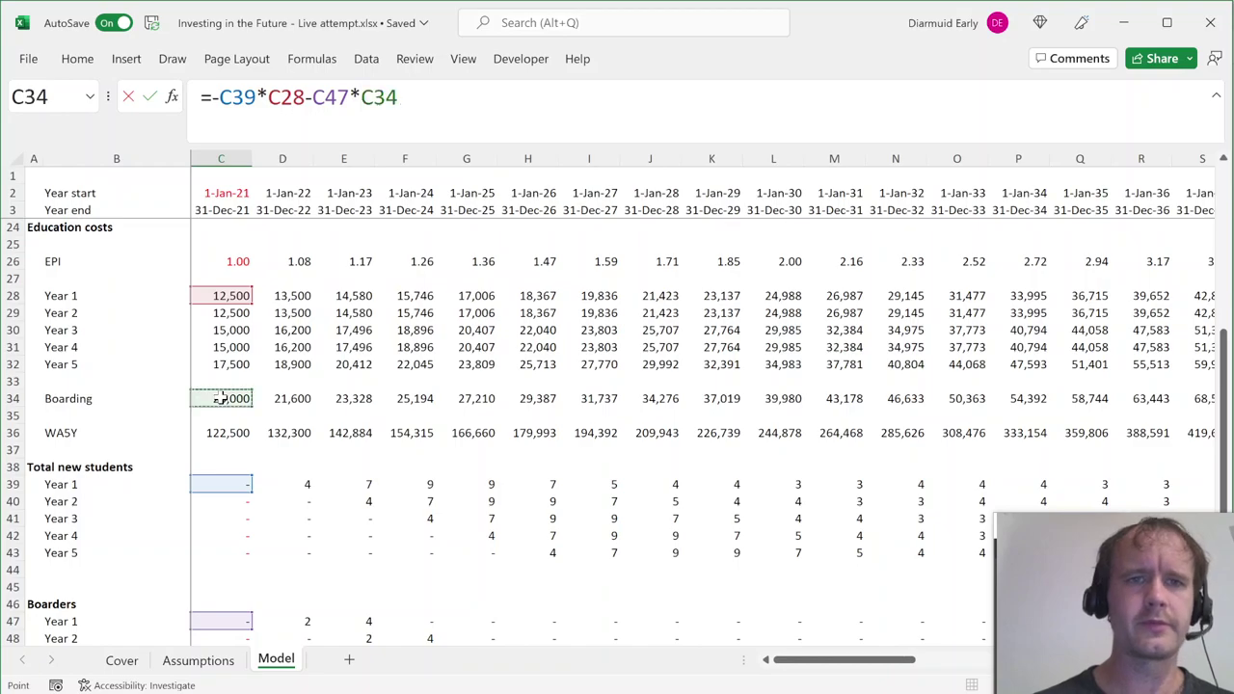
key(Return)
key(Up)
key(Up)
key(Down)
key(Down)
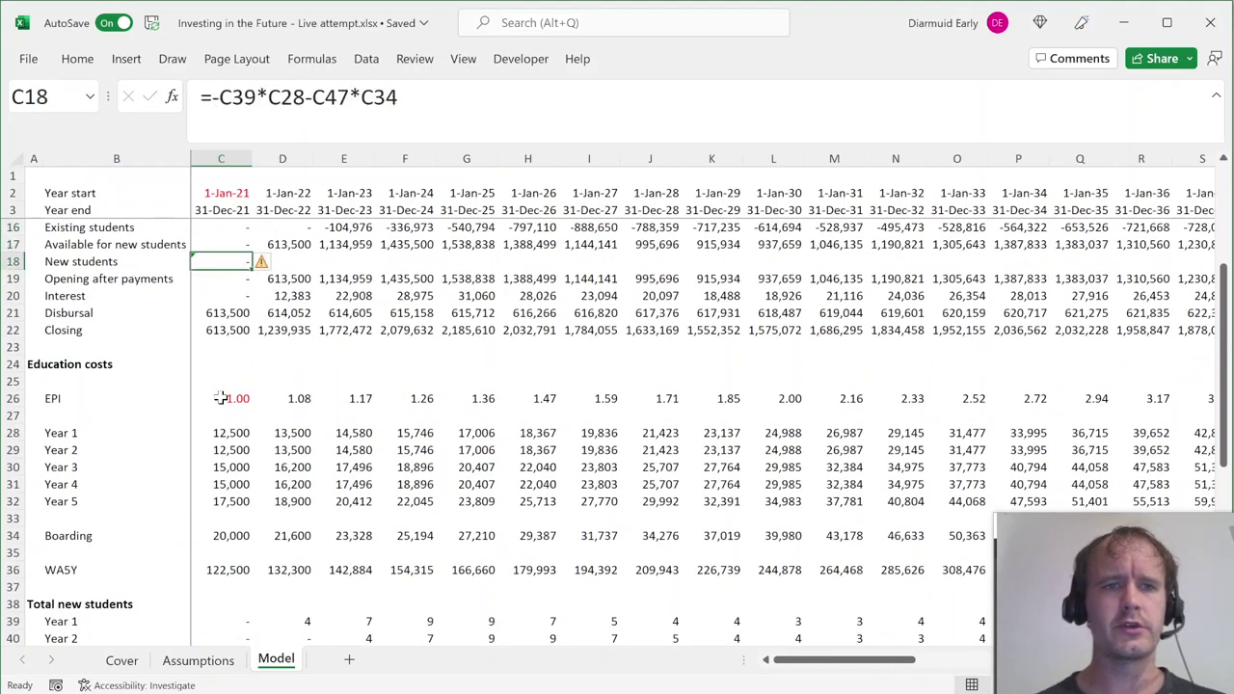
key(Right)
key(ctrl+r)
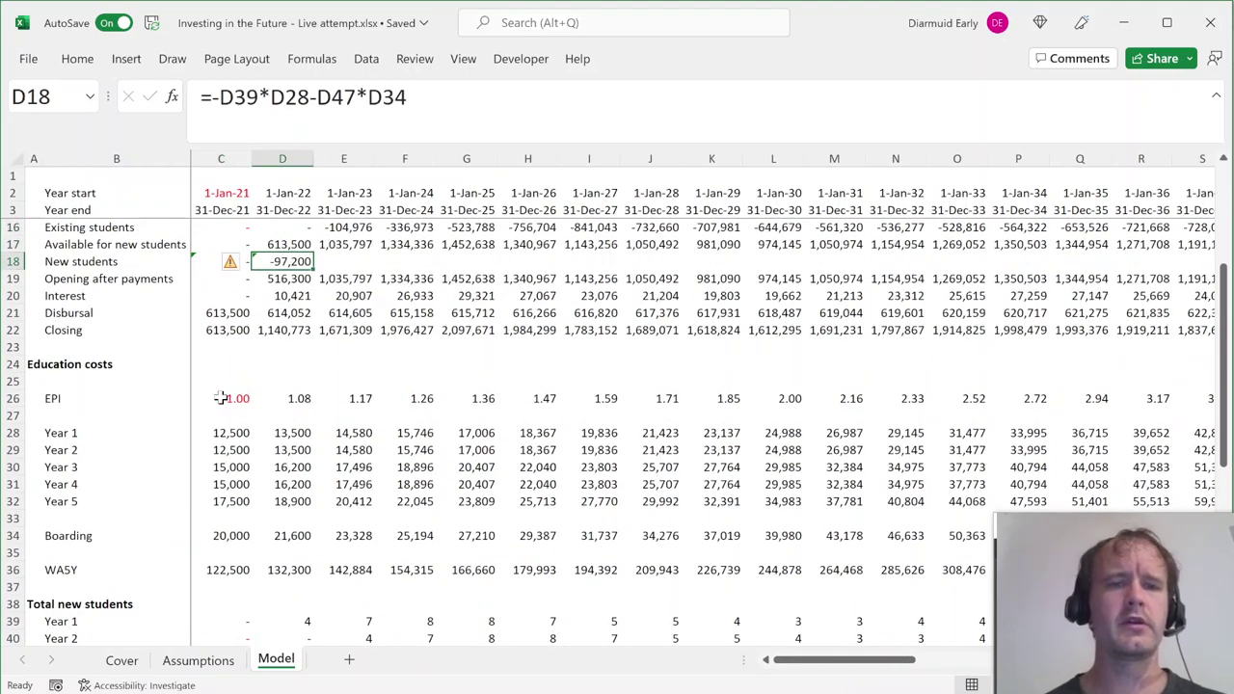
Check the 2022 New students cost with a scratch formula in D24, =4*D28+2*D34.
click(291, 433)
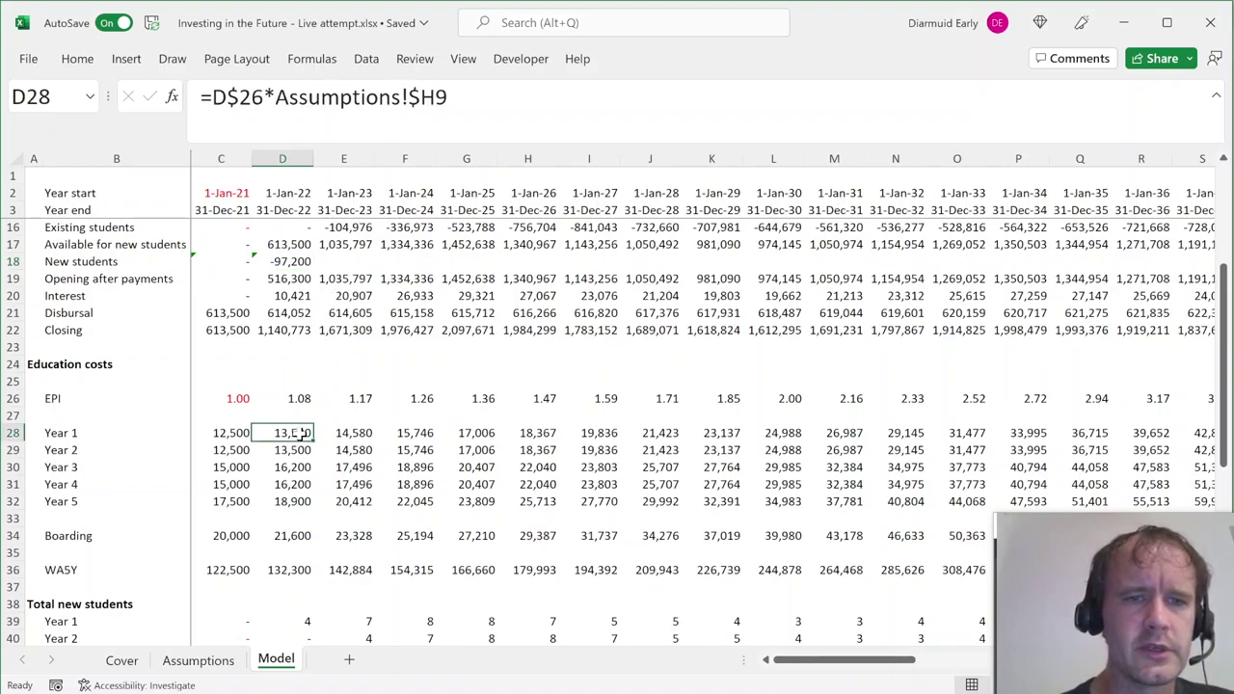
click(301, 370)
text(=4*)
key(Down)
key(Down)
key(Down)
key(Down)
text(+2*)
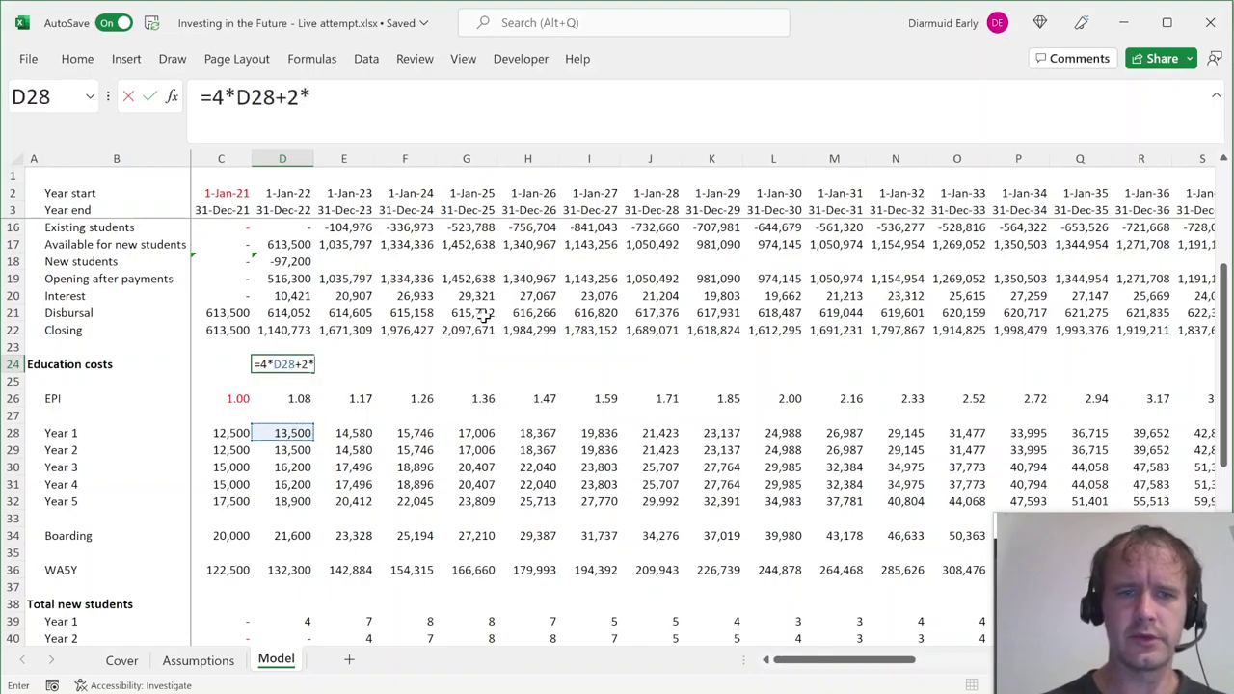
key(Down)
key(Down)
key(Down)
key(Down)
key(Down)
key(Down)
key(Down)
key(Down)
key(Down)
key(Down)
key(Return)
Fill the New students formula from D18 across the remaining years of row 18.
key(Up)
key(Up)
key(Up)
key(Up)
key(Up)
key(Up)
key(Up)
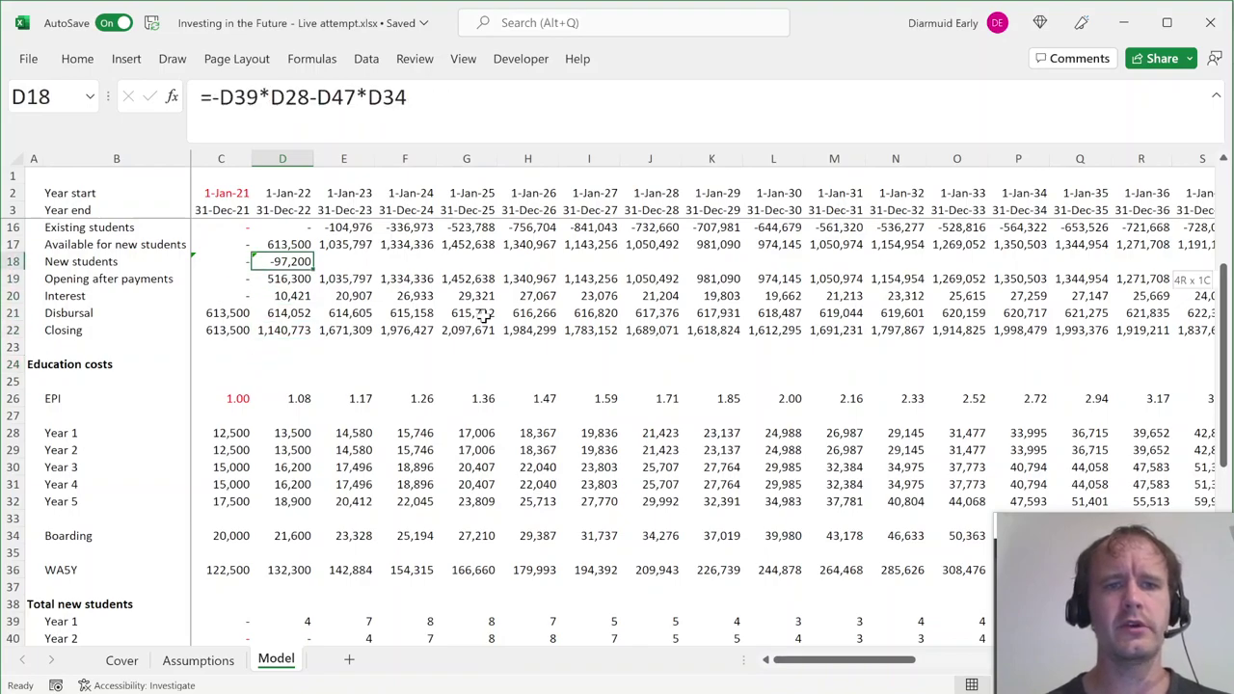
key(ctrl+shift+Right)
key(Left)
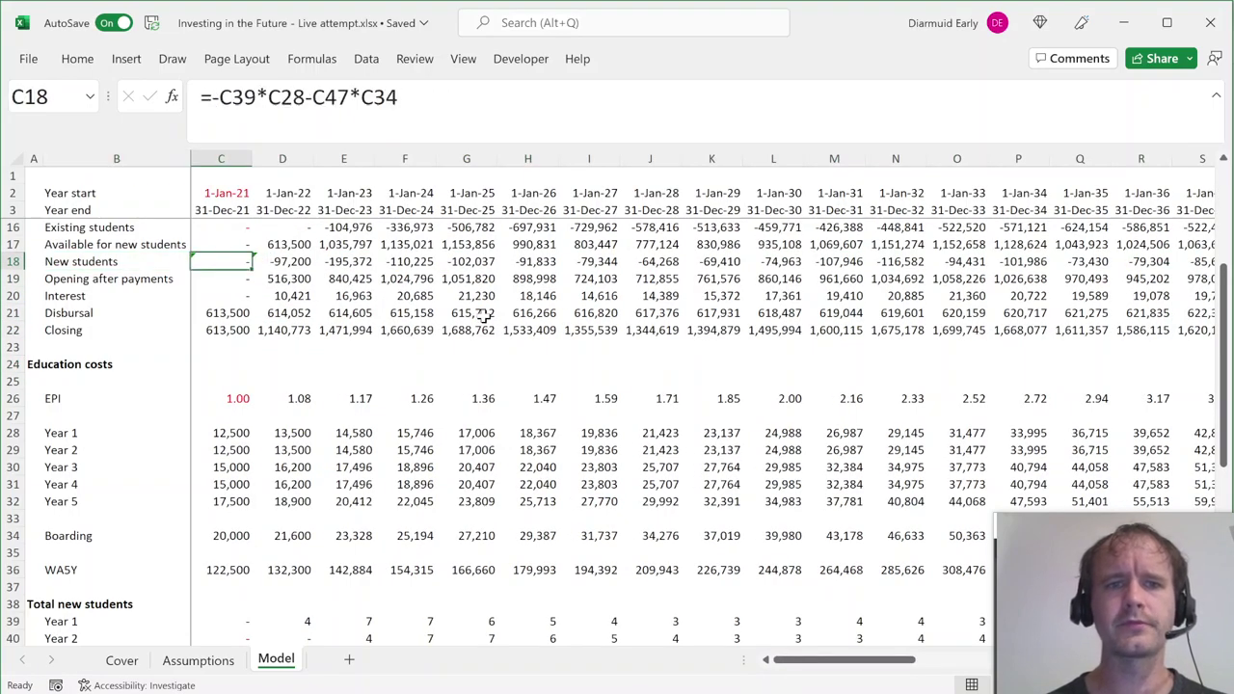
Look down the 2022 column from the bursary account through education costs and student numbers to the second Boarders block.
key(Right)
key(Up)
key(Up)
key(Up)
key(Up)
key(Up)
key(Up)
key(Up)
key(Up)
key(Up)
key(Up)
key(Up)
key(Up)
key(Up)
key(Up)
key(Up)
key(Up)
key(Up)
key(Down)
key(Down)
key(Down)
key(Down)
key(Down)
key(Down)
key(Down)
key(Down)
key(Down)
key(Down)
key(Down)
key(Down)
key(Down)
key(Down)
key(Down)
key(Down)
key(Down)
key(Down)
key(Down)
key(Down)
key(Down)
key(Down)
key(Down)
key(Down)
key(Down)
key(Down)
key(Down)
key(Down)
key(Down)
key(Down)
key(Down)
key(Down)
key(Down)
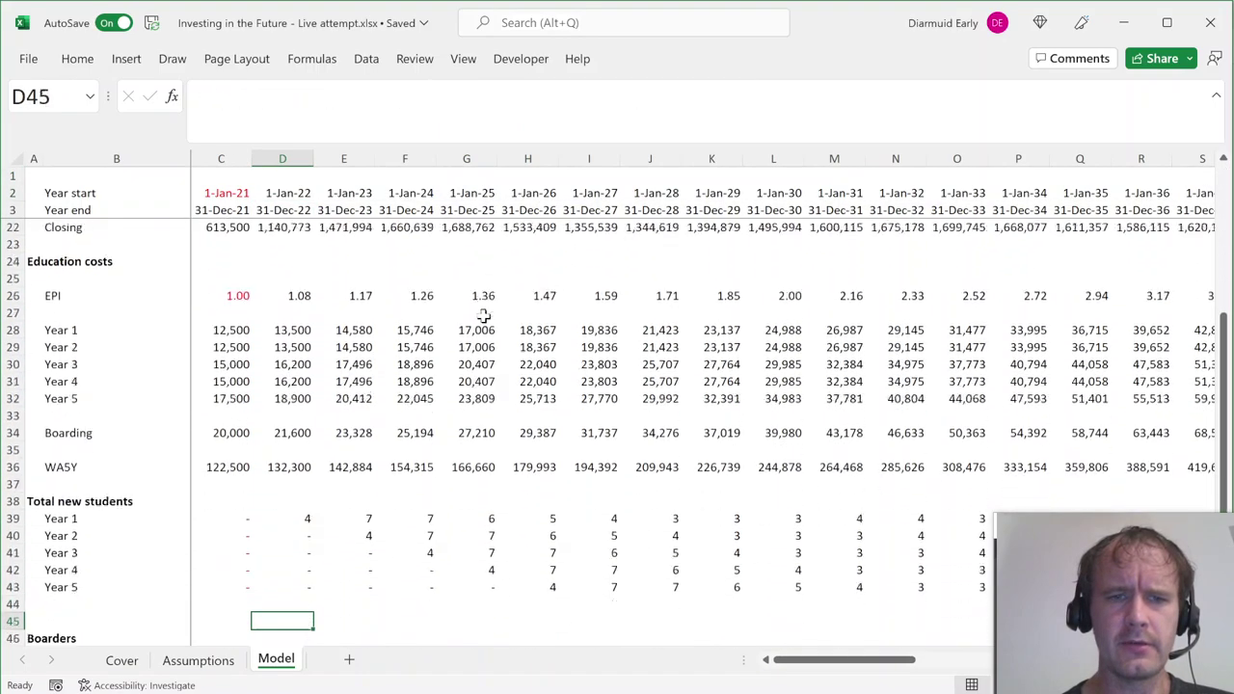
key(Down)
key(Down)
key(Down)
key(Down)
key(Down)
key(Down)
key(Down)
key(Down)
key(Down)
key(Down)
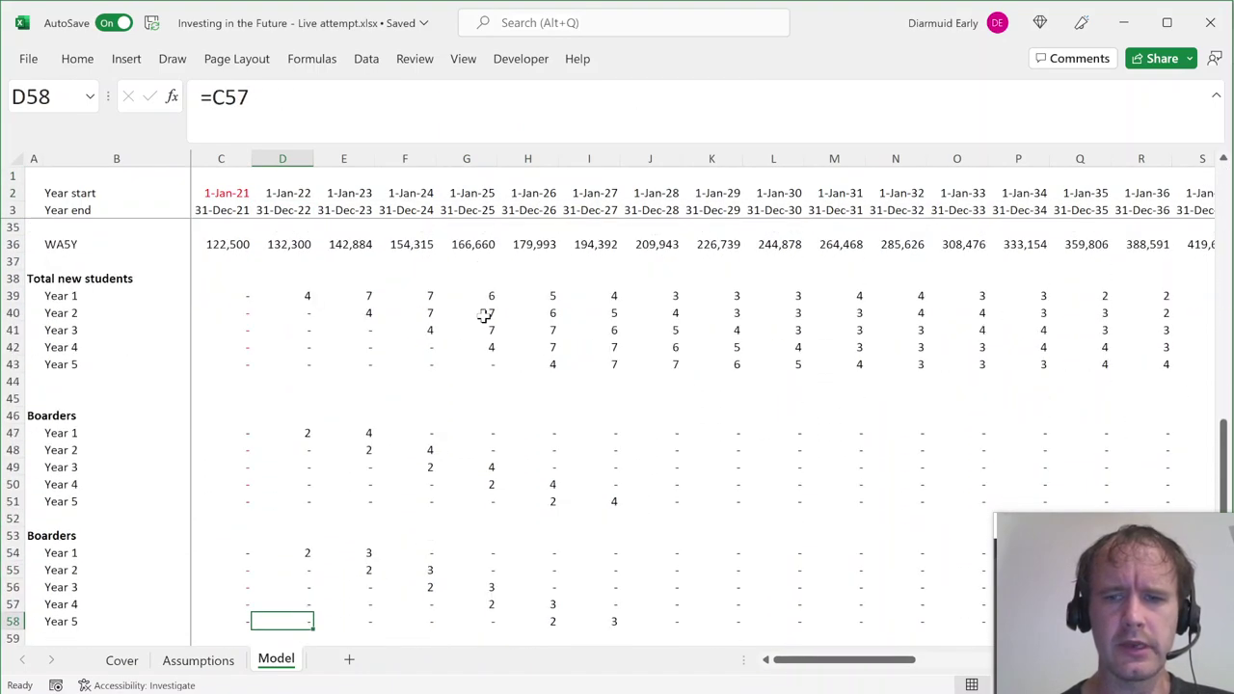
Review the whole Model sheet again, comparing the accounts and education costs with the new student and Boarders blocks.
key(Up)
key(Up)
key(Up)
key(Up)
key(Up)
key(Up)
key(Up)
key(Up)
key(Up)
key(Up)
key(Up)
key(Up)
key(Up)
key(Up)
key(Up)
key(Up)
key(Up)
key(Up)
key(Up)
key(Up)
key(Up)
key(Up)
key(Up)
key(Up)
key(Up)
key(Up)
key(Up)
key(Up)
key(Up)
key(Up)
key(Up)
key(Up)
key(Up)
key(Up)
key(Up)
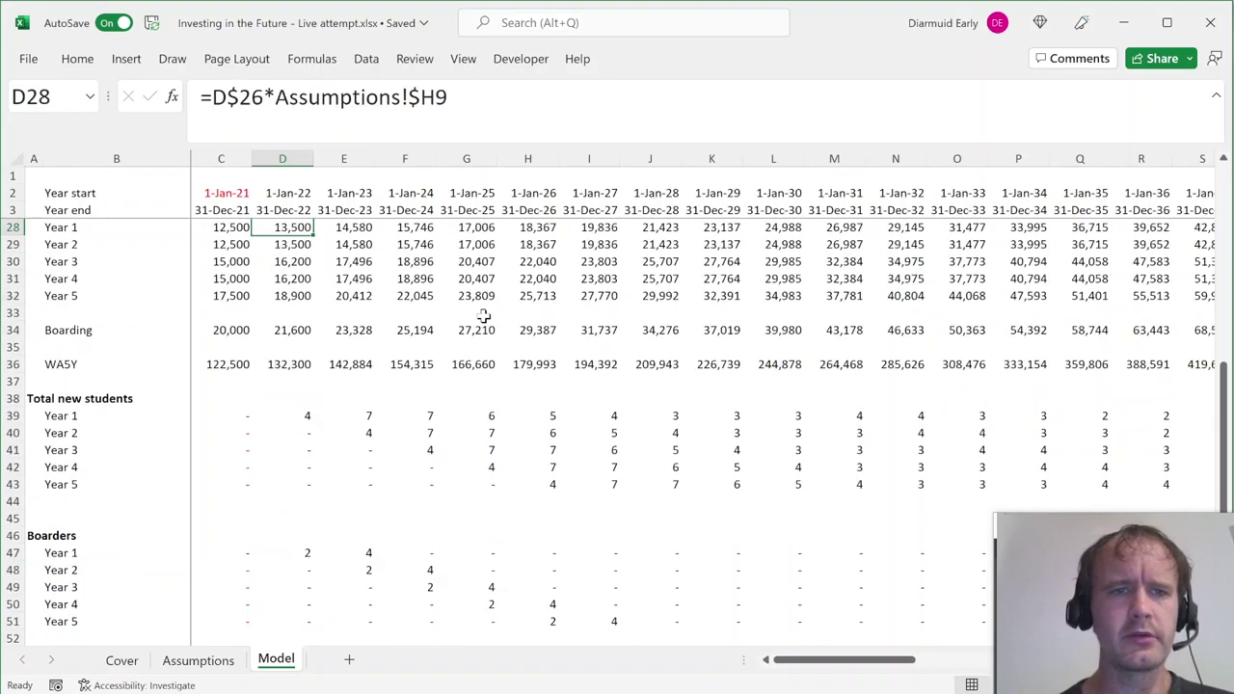
key(ctrl+Home)
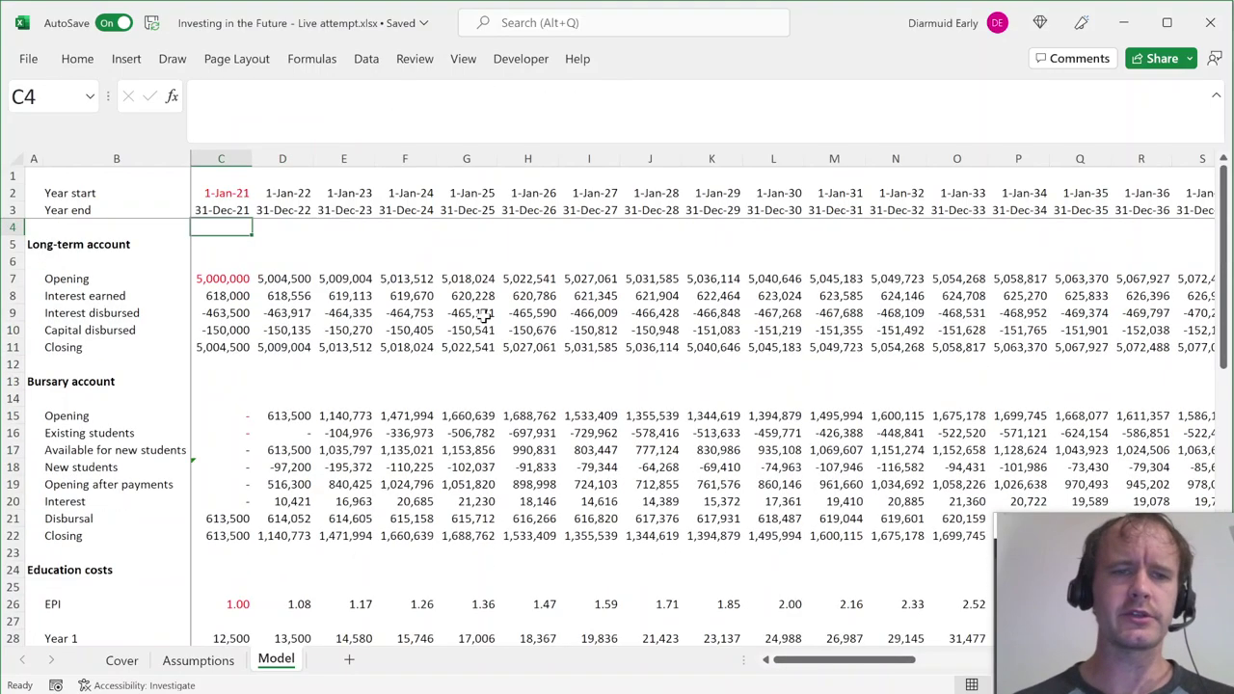
scroll(427, 435, down, 5)
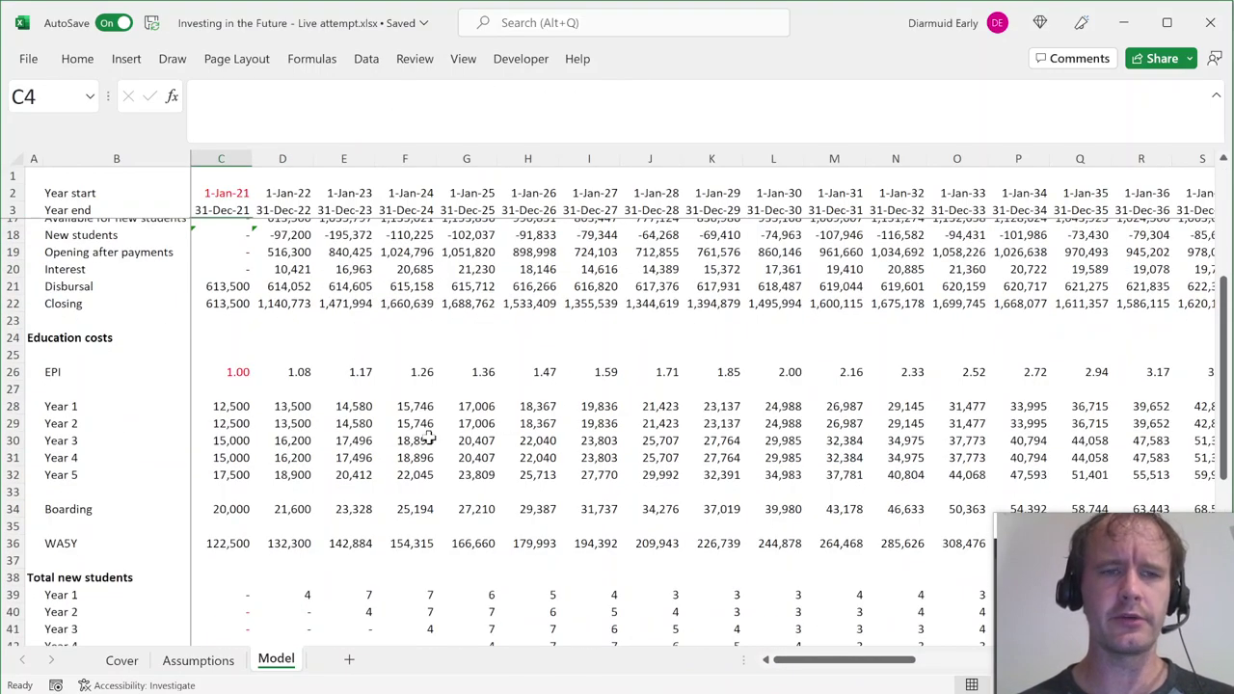
scroll(429, 438, down, 7)
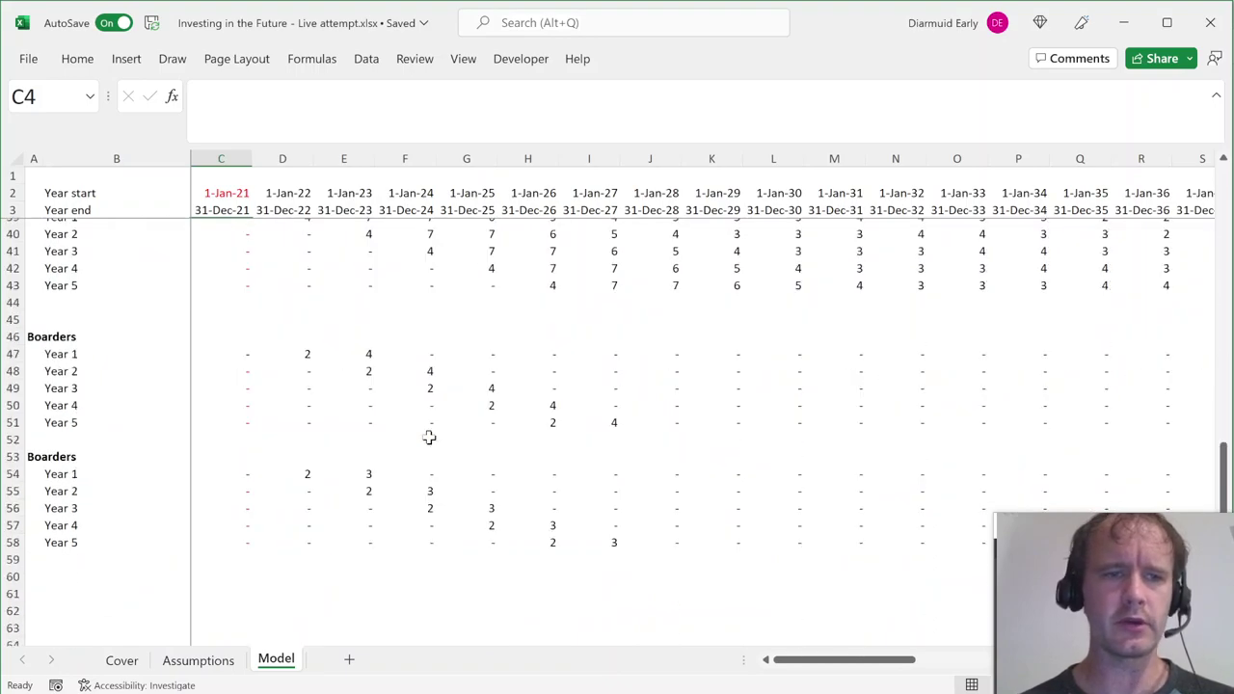
scroll(429, 437, up, 9)
scroll(427, 434, down, 10)
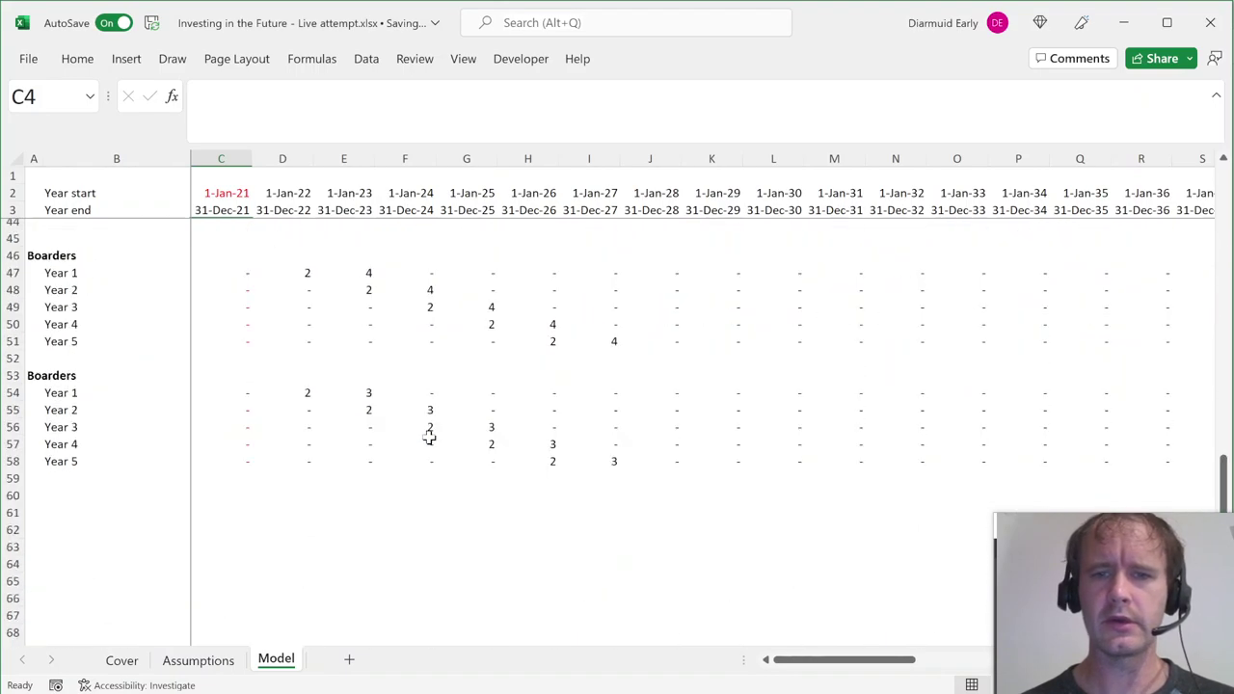
scroll(550, 357, up, 5)
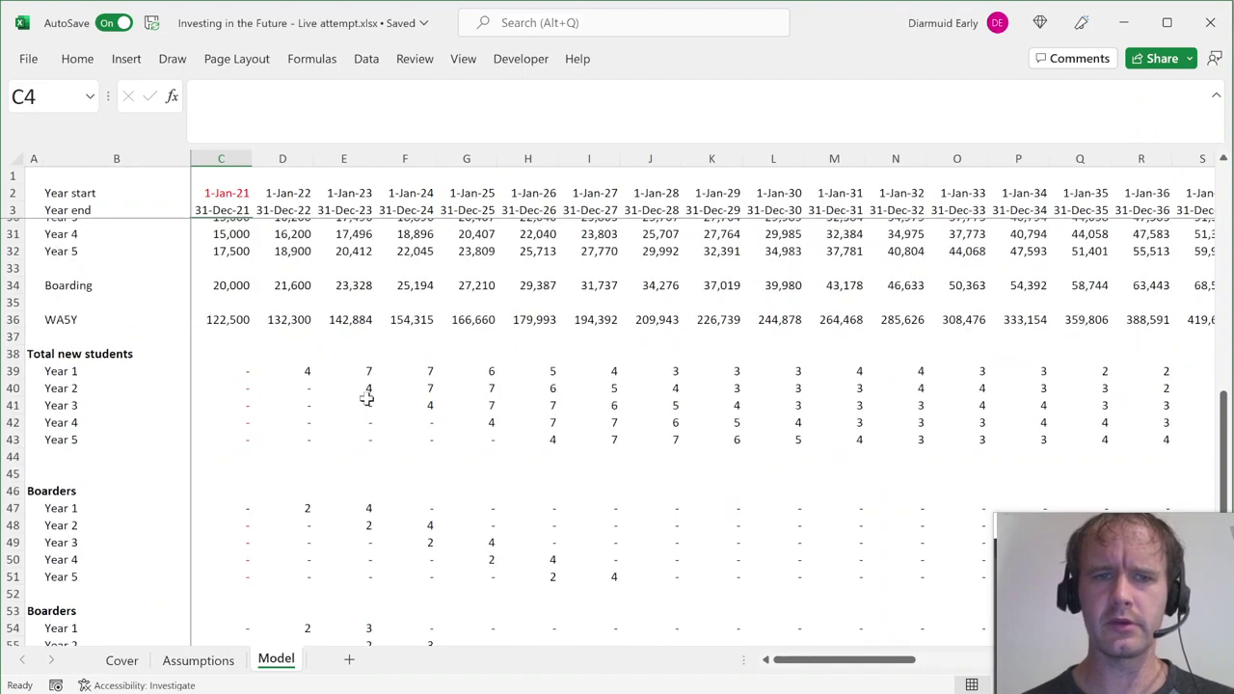
Inspect the Year 1 total new students formulas in E39 and F39 and the Year 1 boarders formula in F47.
click(366, 369)
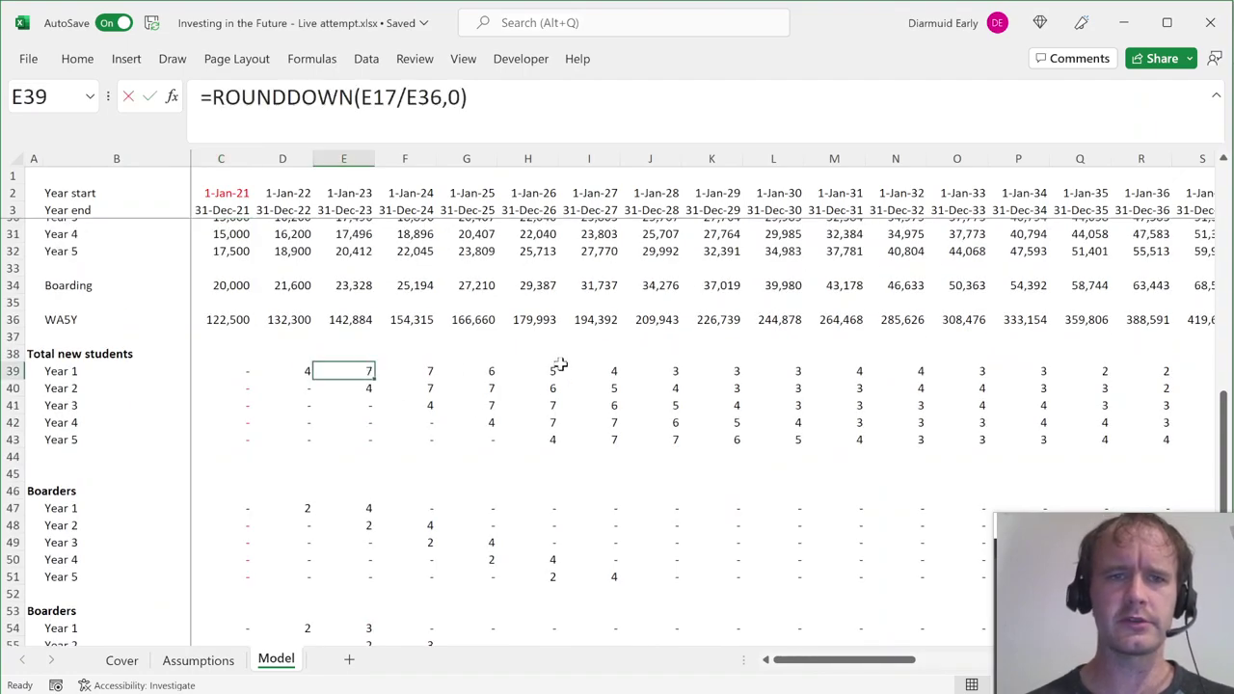
key(F2)
key(Escape)
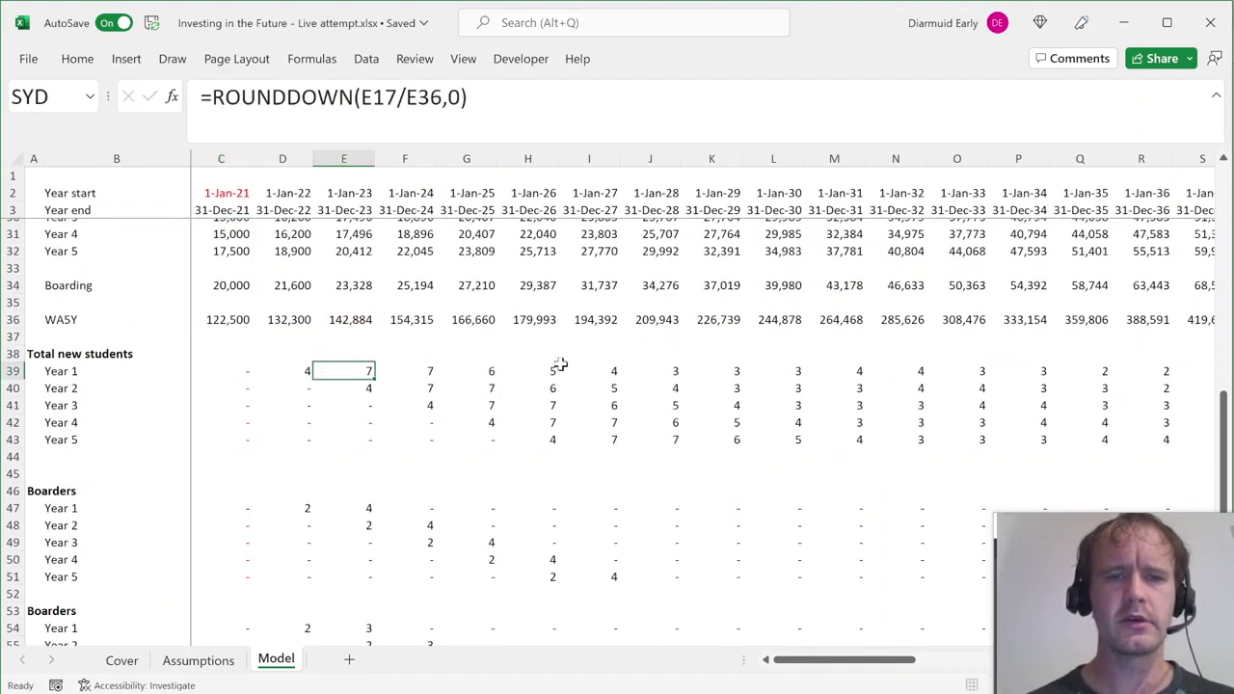
key(Right)
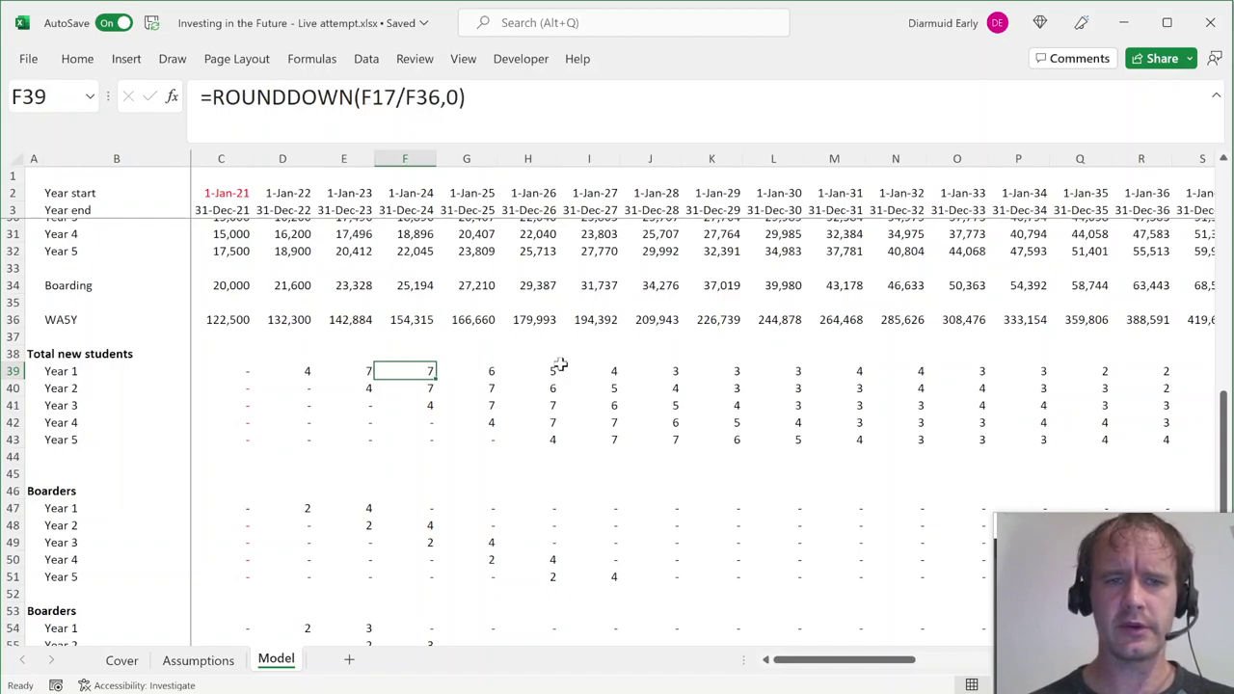
key(Down)
key(Down)
key(Down)
key(Down)
key(Down)
key(Down)
key(Down)
key(Down)
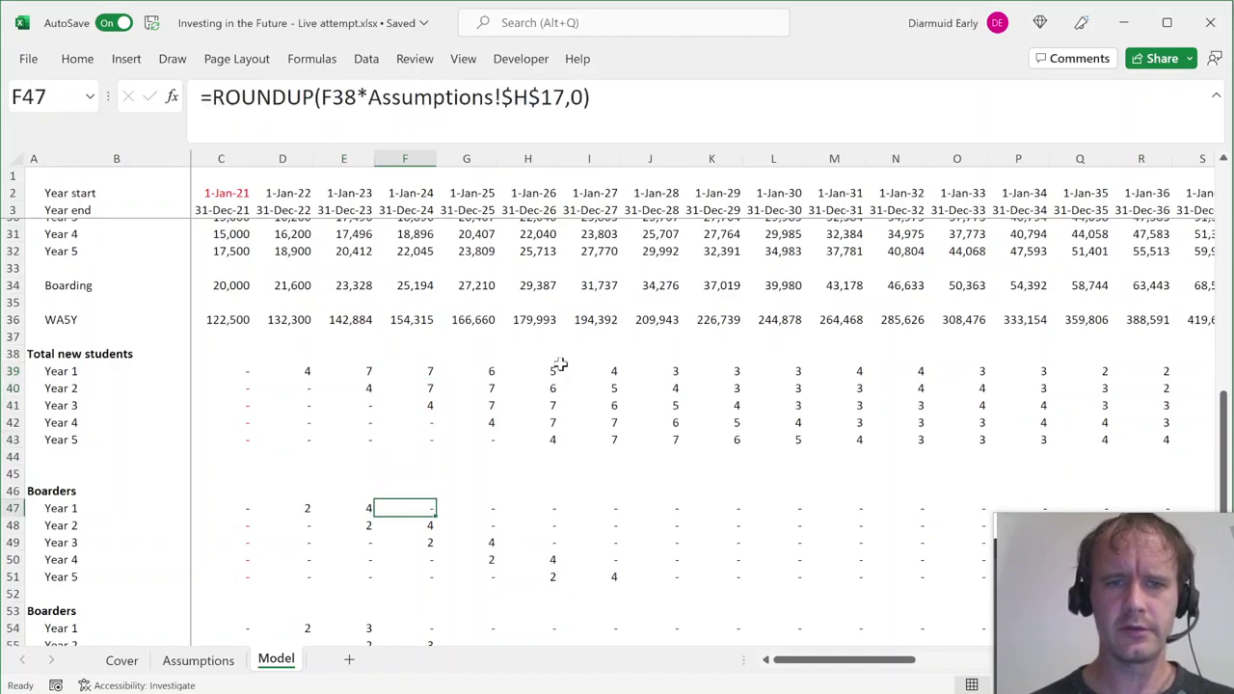
key(F2)
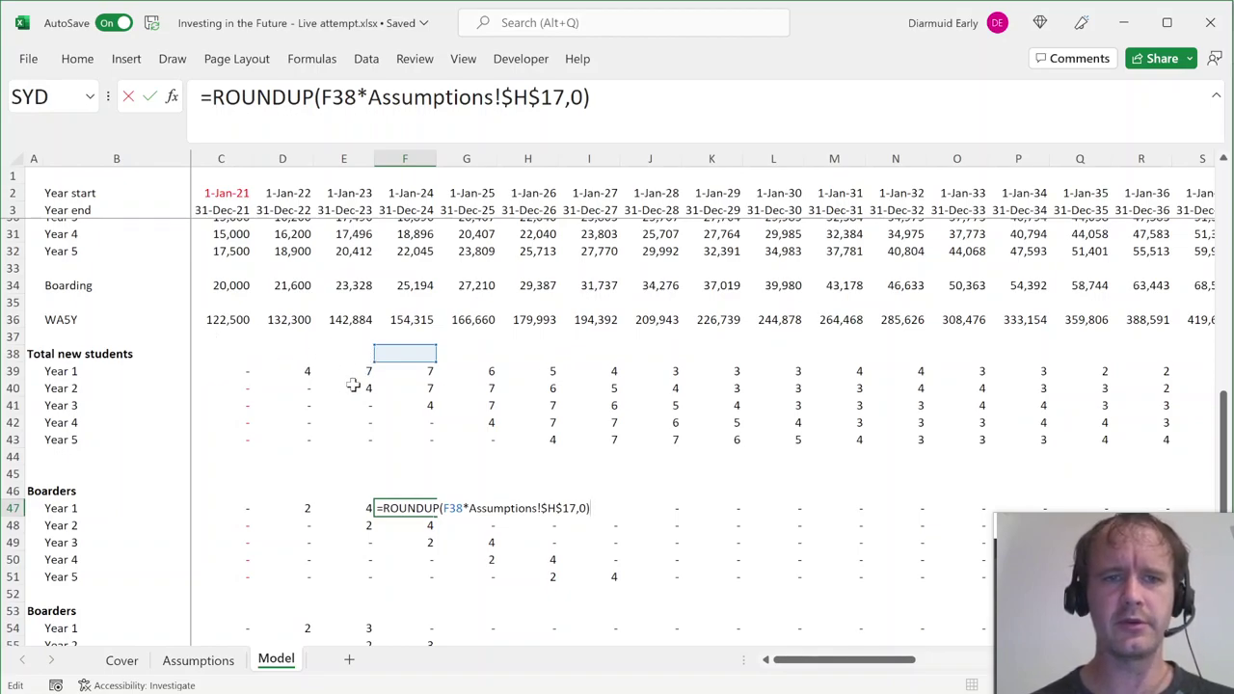
key(Escape)
Fill the Year 1 boarders formula from C47 across the remaining years of row 47.
click(242, 508)
key(ctrl+shift+Right)
key(ctrl+r)
key(Left)
key(Right)
Fill the Year 1 formula =C39-C47 from C54 across the remaining years of row 54 in the second Boarders block.
key(Down)
key(Down)
key(Down)
key(Down)
key(Down)
key(Down)
key(Down)
key(ctrl+shift+Right)
key(ctrl+r)
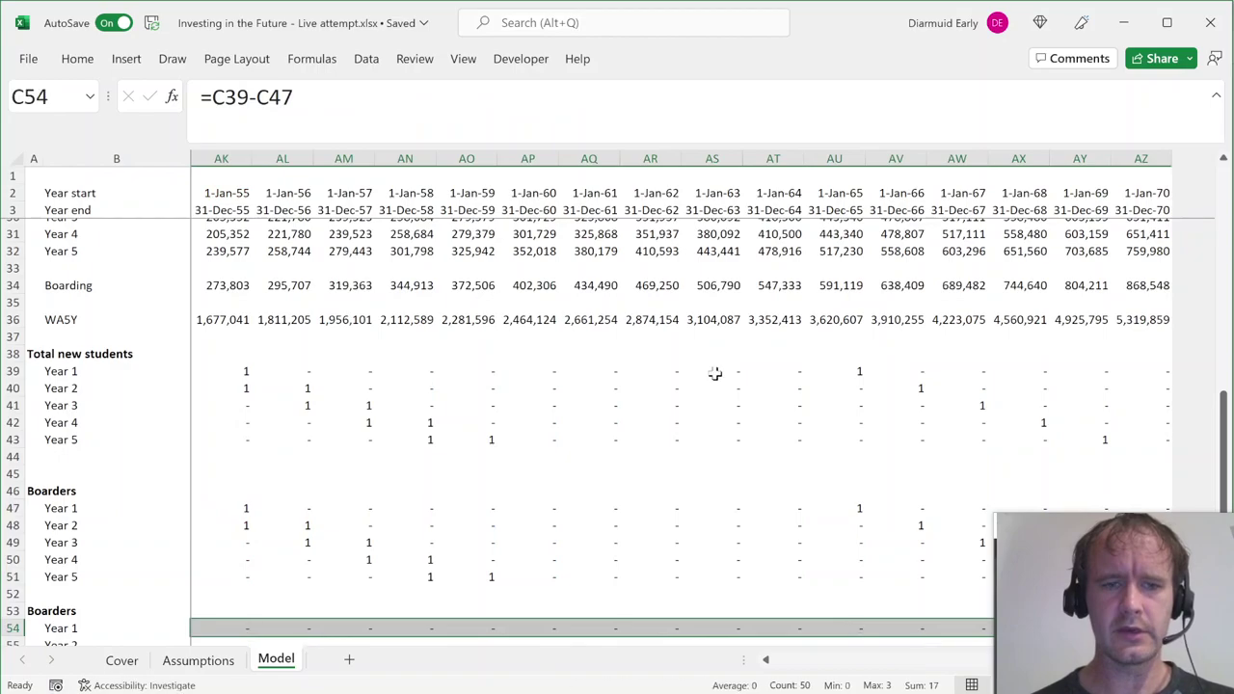
key(Left)
key(Right)
Examine the recalculated student blocks, going through the Year 1 total new students in row 39 year by year from 2022 to 2035.
key(Down)
key(Down)
key(Down)
key(Right)
key(Down)
key(Right)
key(Down)
key(Right)
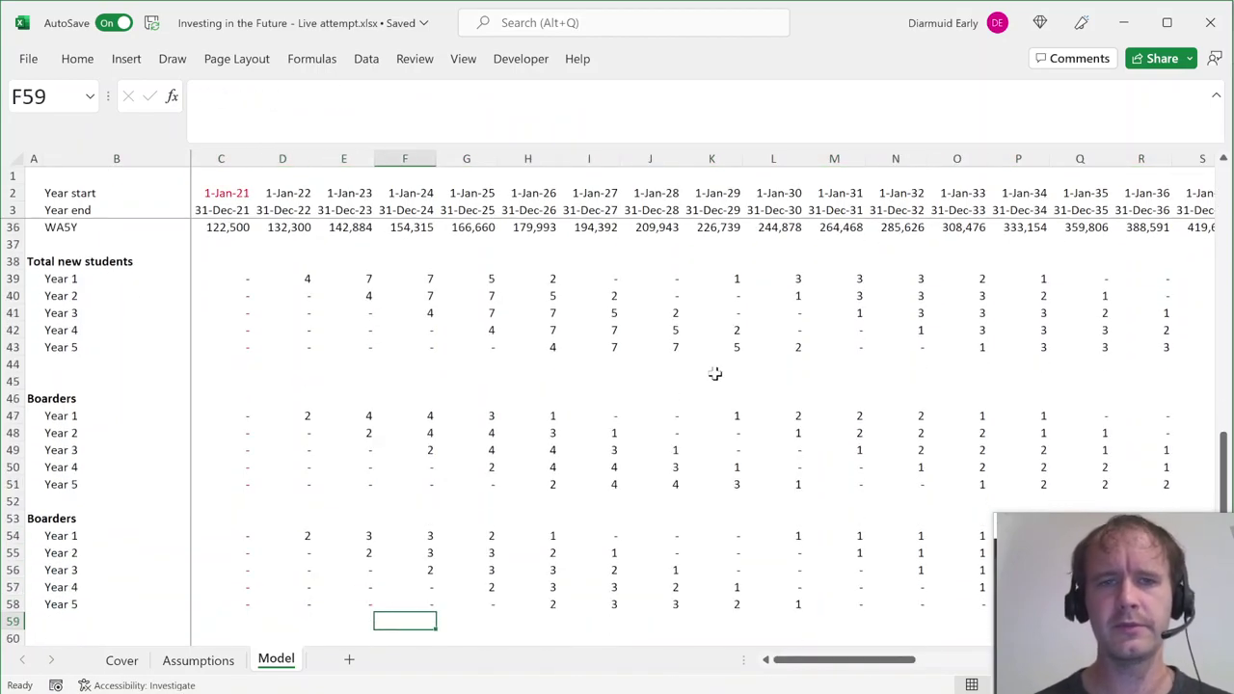
click(310, 278)
key(Right)
key(Right)
key(Right)
key(Right)
key(Right)
key(Left)
key(Right)
key(Right)
key(Right)
key(Right)
key(Right)
key(Right)
key(Right)
key(Right)
key(Right)
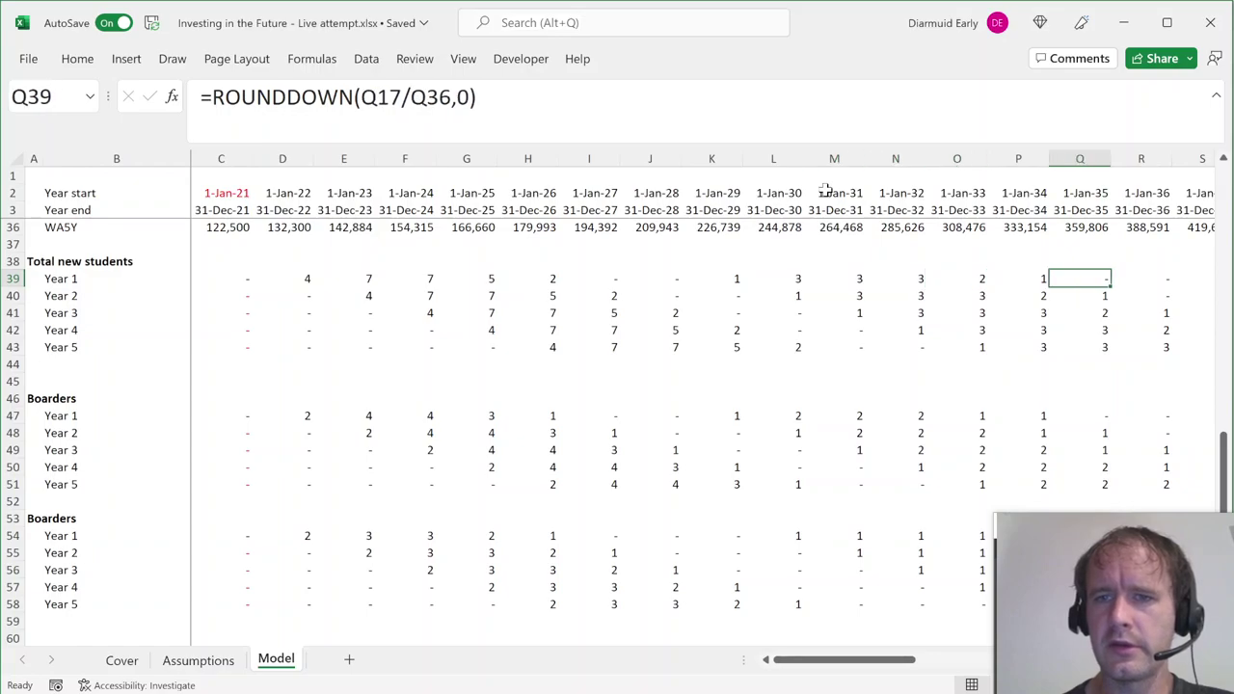
Examine the Year 1 total new students in row 39 across the years after 2035.
key(Right)
key(Right)
key(Right)
key(Right)
key(Right)
key(Right)
key(Right)
key(Right)
key(Right)
key(Right)
key(Right)
key(Right)
key(Right)
key(Right)
key(ctrl+Left)
key(Right)
key(Right)
key(Left)
Examine the bursary account's yearly opening balances in row 15 through 2031.
key(Up)
key(Up)
key(Up)
key(Up)
key(Up)
key(Up)
key(Up)
key(Up)
key(Up)
key(Up)
key(Up)
key(Up)
key(Up)
key(Up)
key(Up)
key(Up)
key(Up)
key(Up)
key(Up)
key(Up)
key(Down)
key(Down)
key(Down)
key(Down)
key(Down)
key(Down)
key(Down)
key(Down)
key(Down)
key(Down)
key(Down)
key(Down)
key(Down)
key(Down)
key(Right)
key(Right)
key(Right)
key(Right)
key(Right)
key(Right)
key(Right)
key(Right)
key(Right)
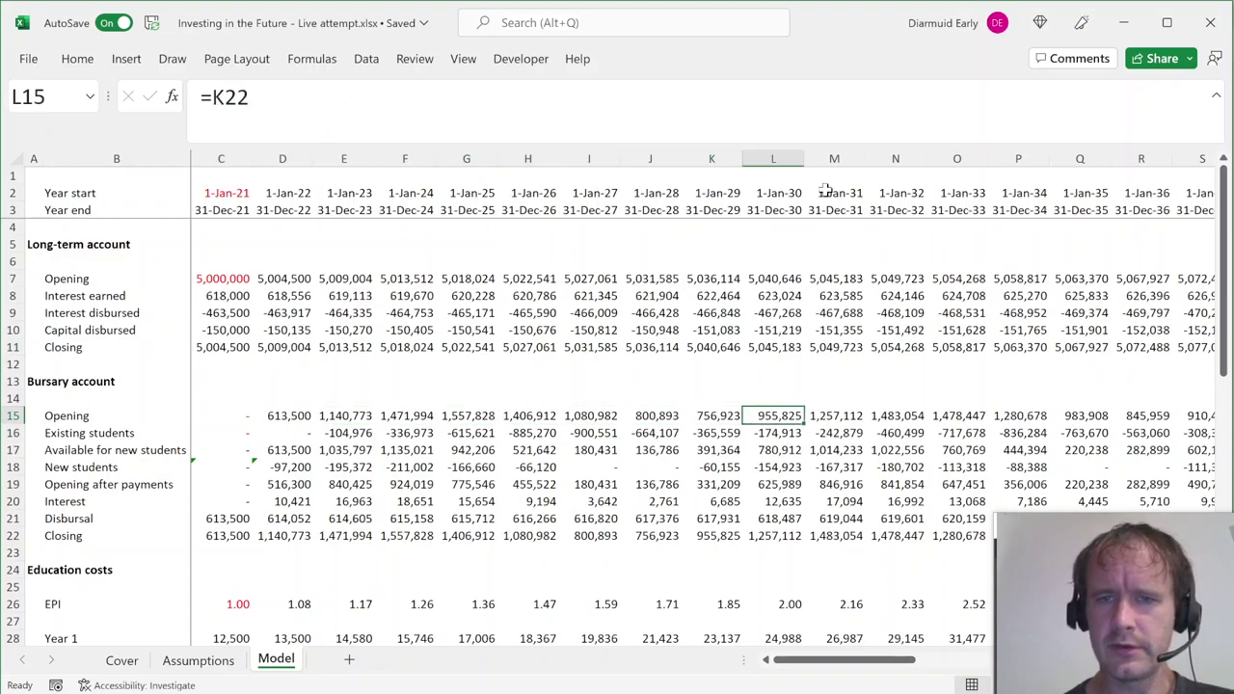
key(Right)
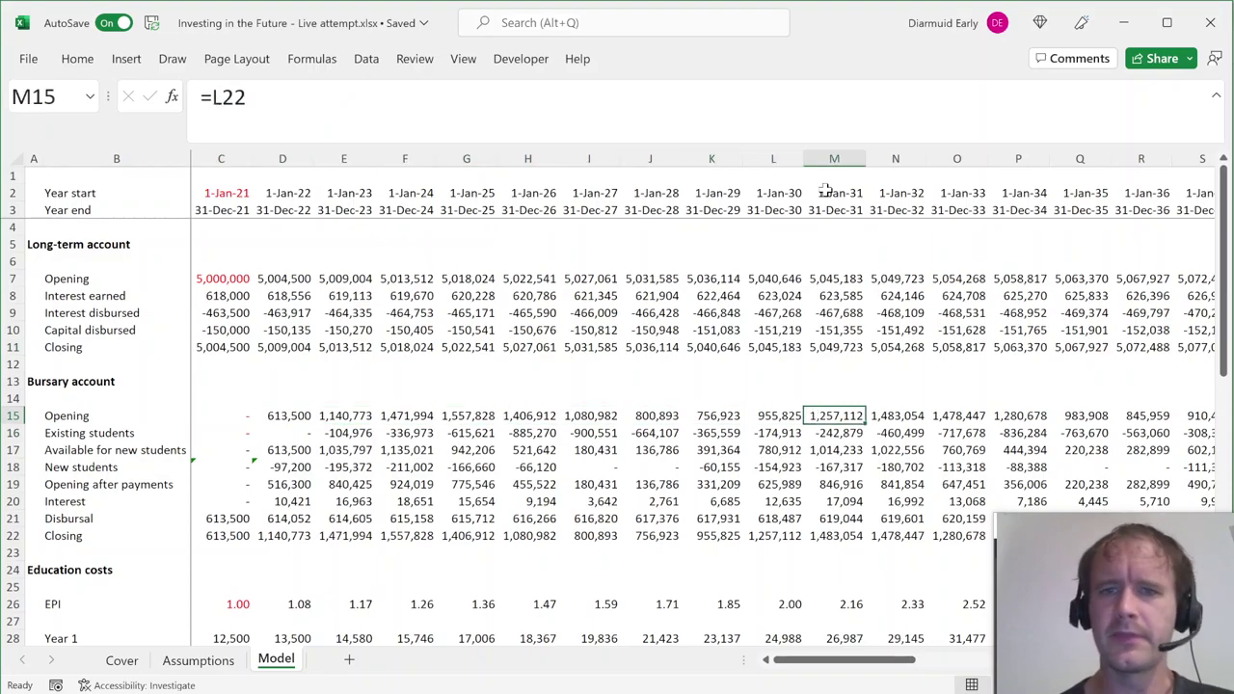
key(ctrl+Left)
key(Right)
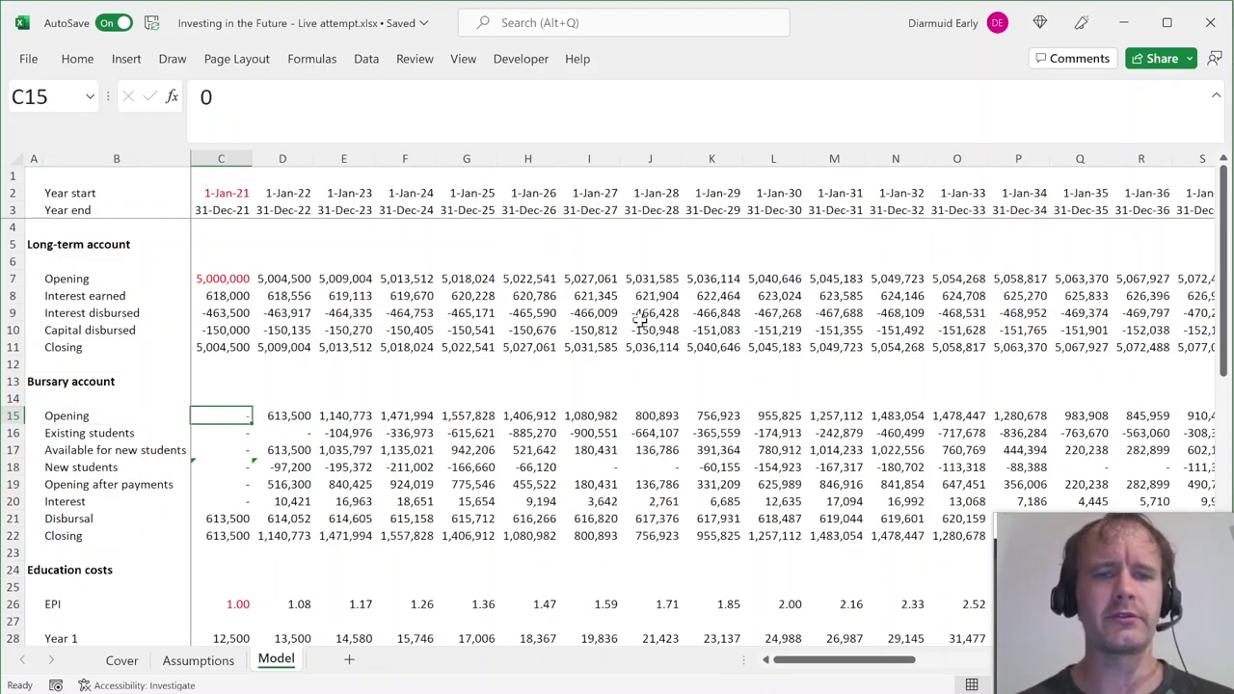
Switch to the Questions with Answers PDF in Edge and read question 1 about the first bursary scholars.
mouse_move(473, 682)
click(526, 631)
key(ctrl+shift+Tab)
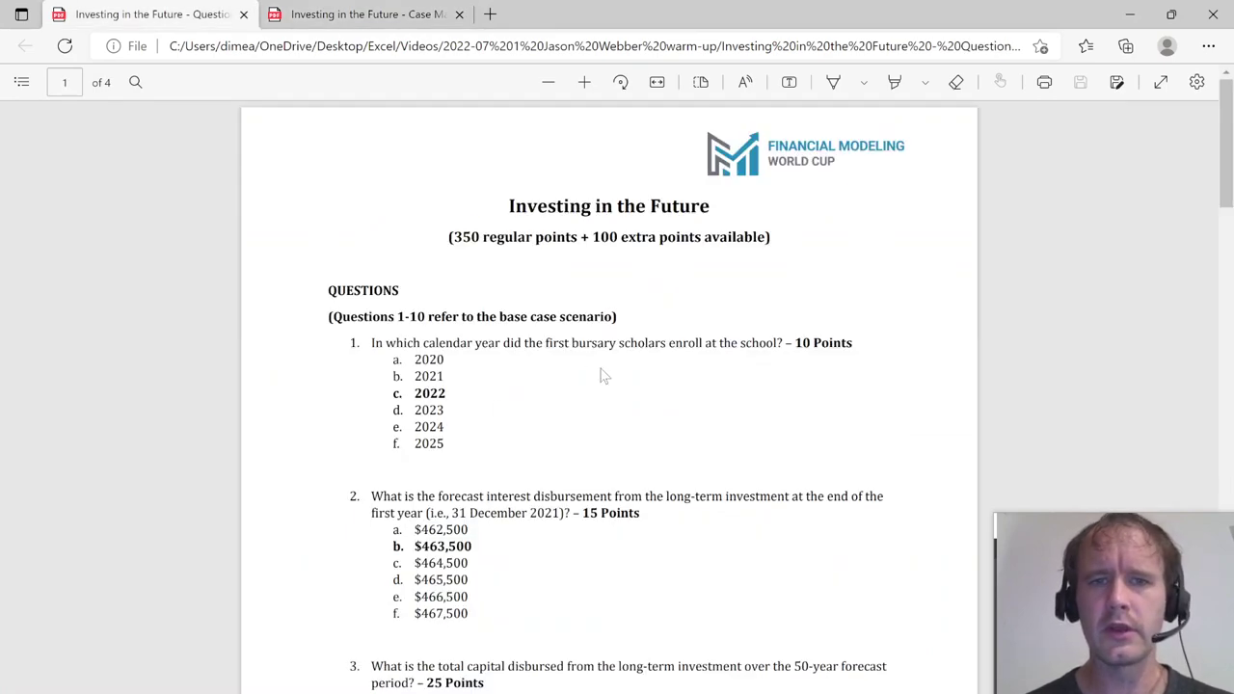
Return to the Excel model and inspect the 2022 column down through the student blocks to check question 1, the first scholars' enrolment year.
key(alt+Tab)
key(alt+Tab)
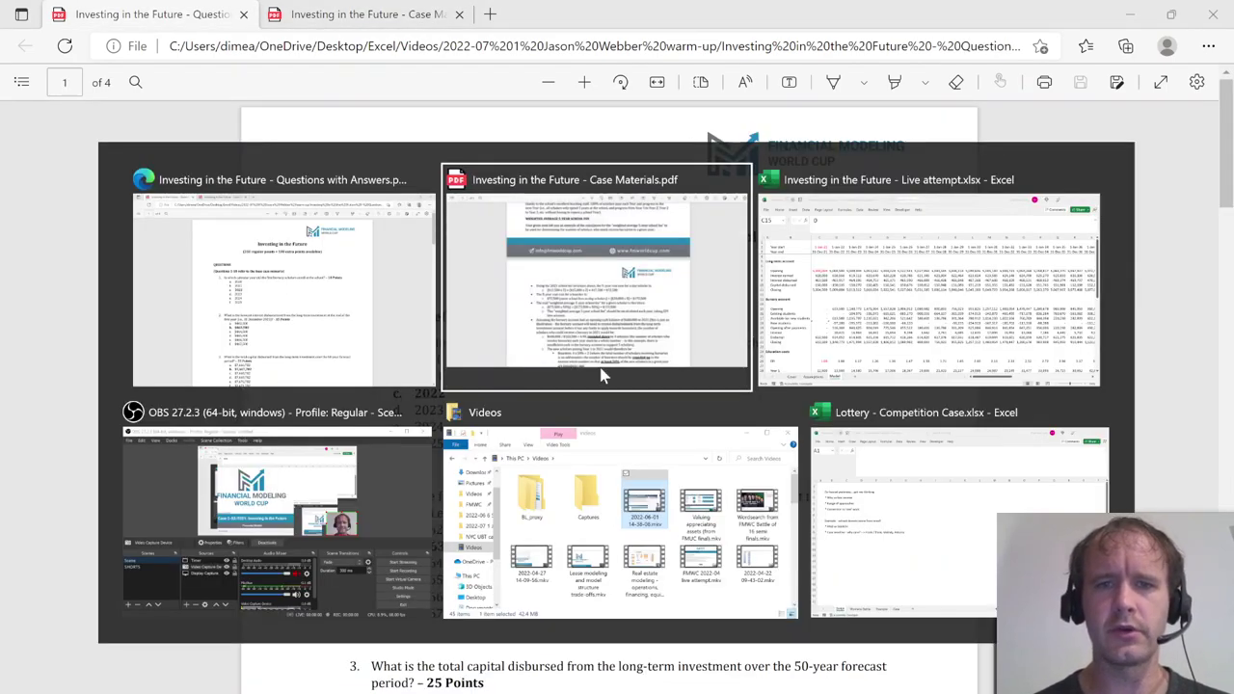
key(Right)
key(Down)
key(ctrl+Down)
key(ctrl+Down)
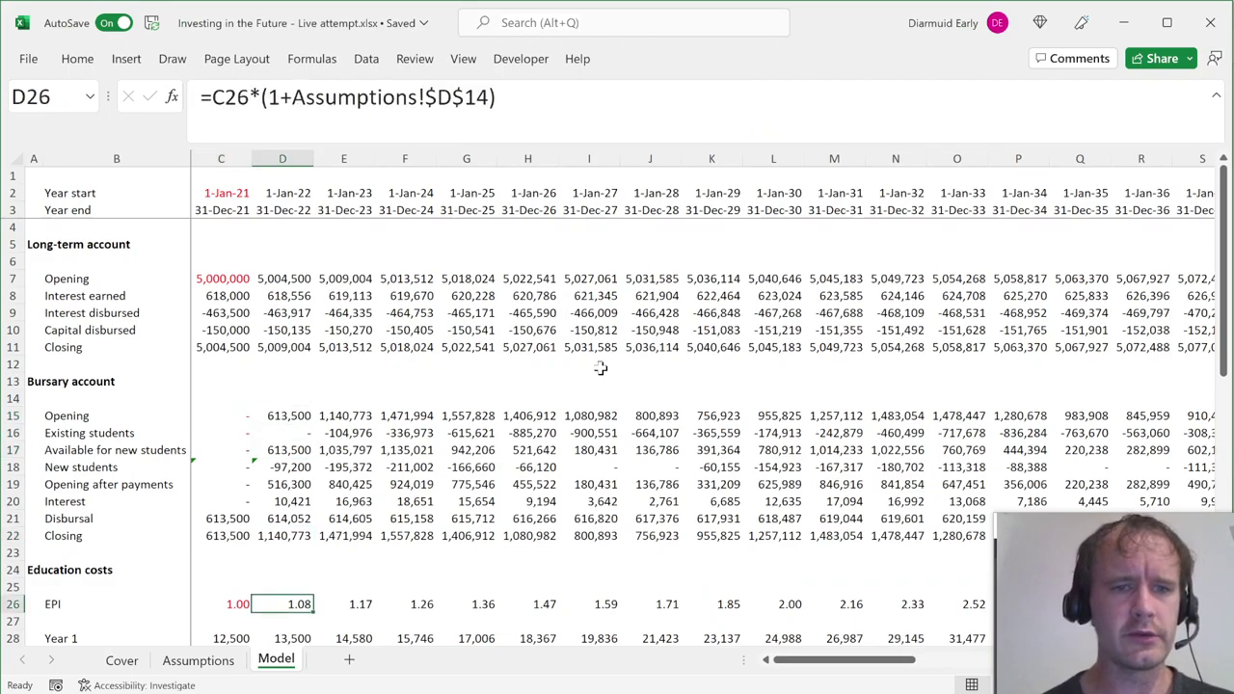
key(ctrl+Down)
key(ctrl+Down)
key(ctrl+Down)
key(ctrl+Down)
key(ctrl+Down)
key(ctrl+Down)
key(ctrl+Up)
key(ctrl+shift+Up)
key(alt+Tab)
scroll(545, 468, down, 1)
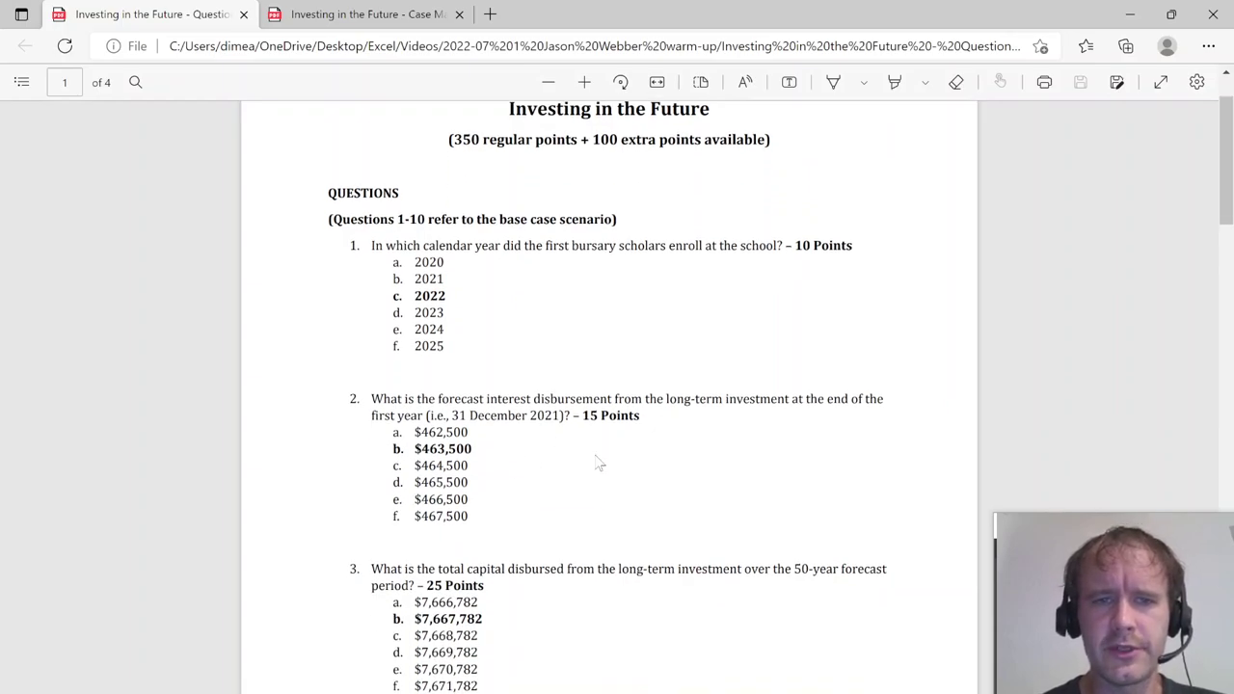
Check the long-term account's interest disbursed for 2021 in the model against the answer to question 2 in the PDF.
key(alt+Tab)
key(ctrl+Home)
key(ctrl+Down)
key(Down)
key(Down)
key(alt+Tab)
scroll(597, 463, down, 2)
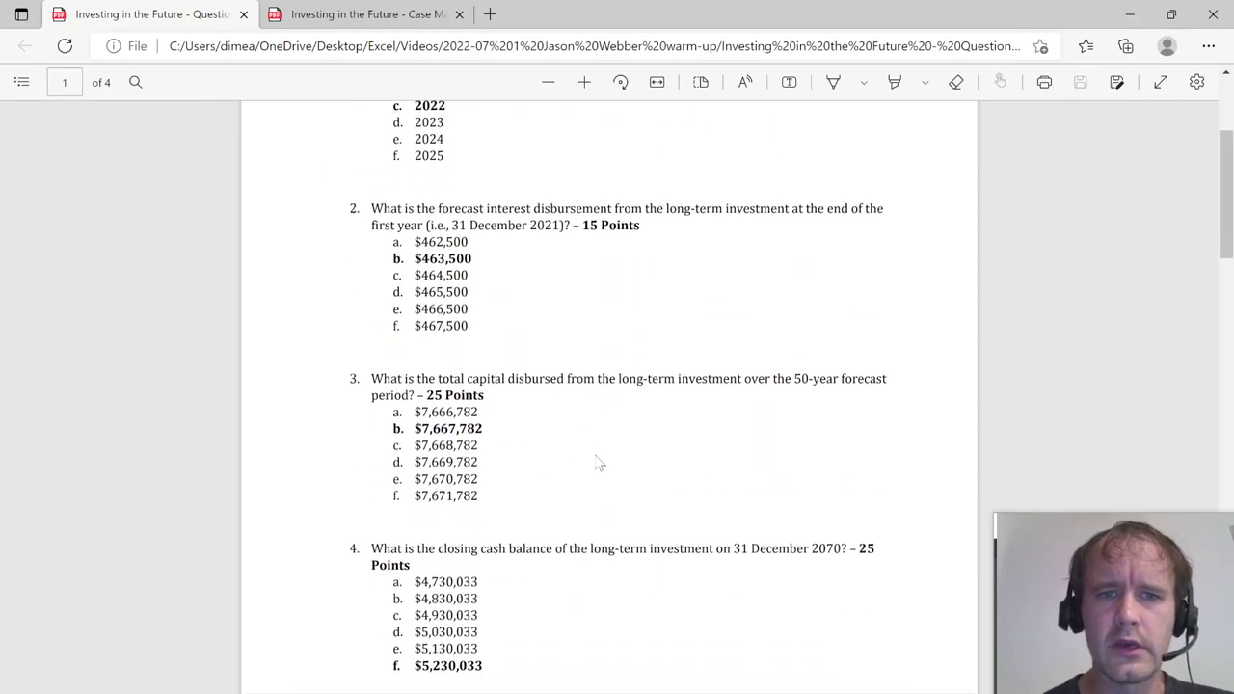
Total the capital disbursed in row 10 over all 50 years and compare it with the answer to question 3.
key(alt+Tab)
key(Down)
key(ctrl+shift+Right)
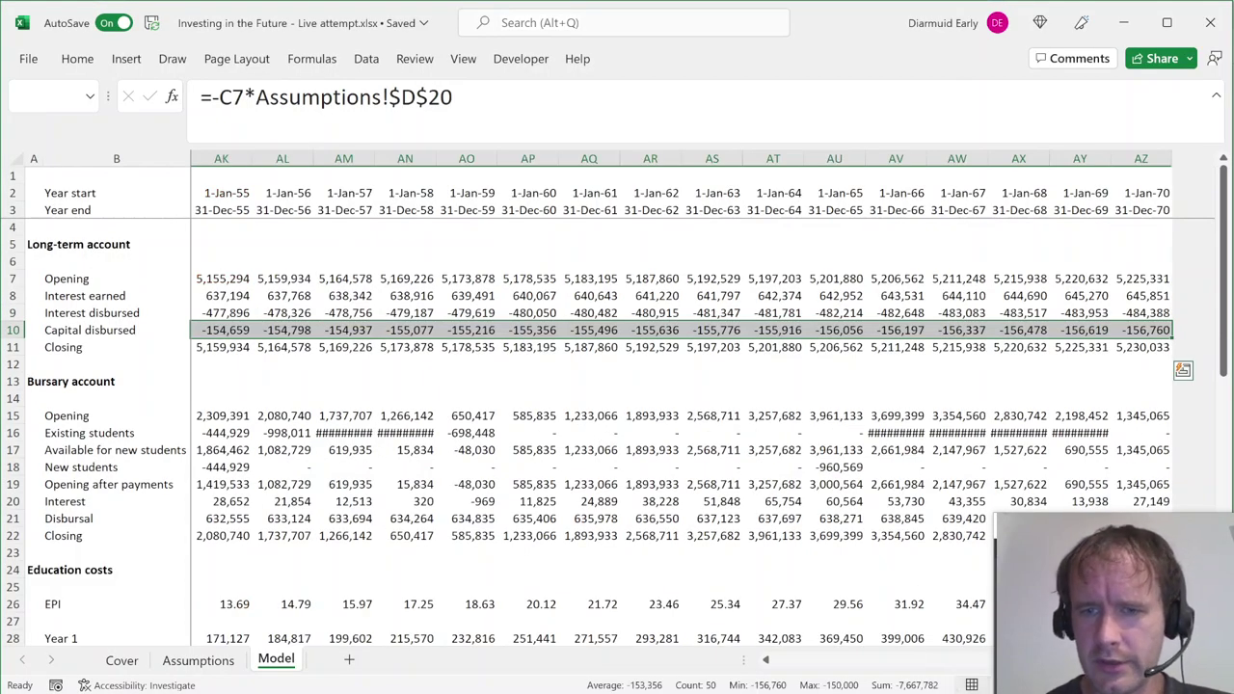
key(alt+Tab)
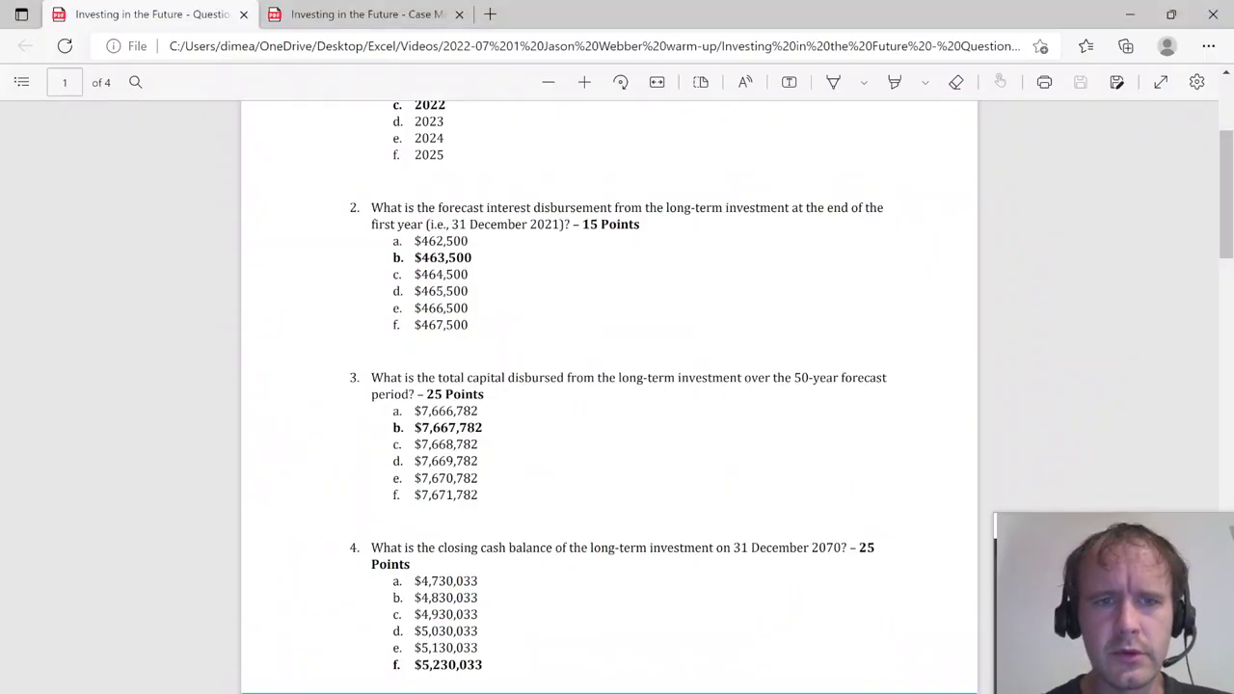
scroll(546, 511, down, 3)
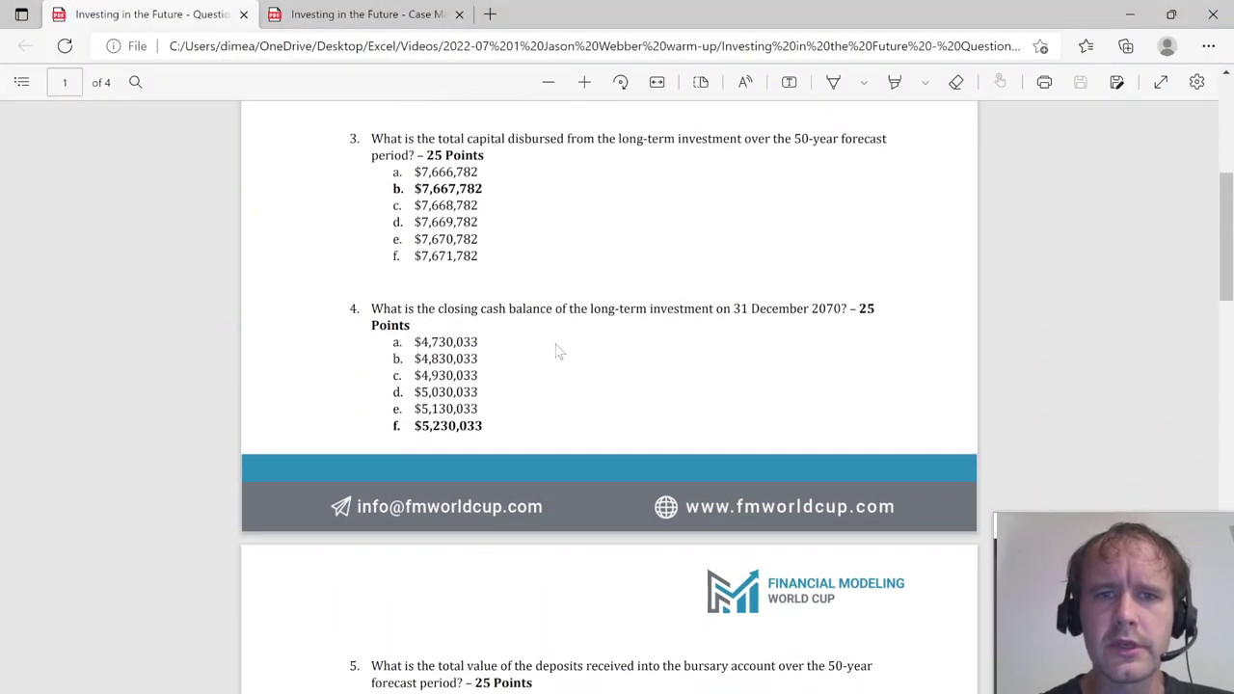
Check the long-term account's closing balance at 31 December 2070 against the answer to question 4.
key(alt+Tab)
key(ctrl+Right)
key(Down)
key(alt+Tab)
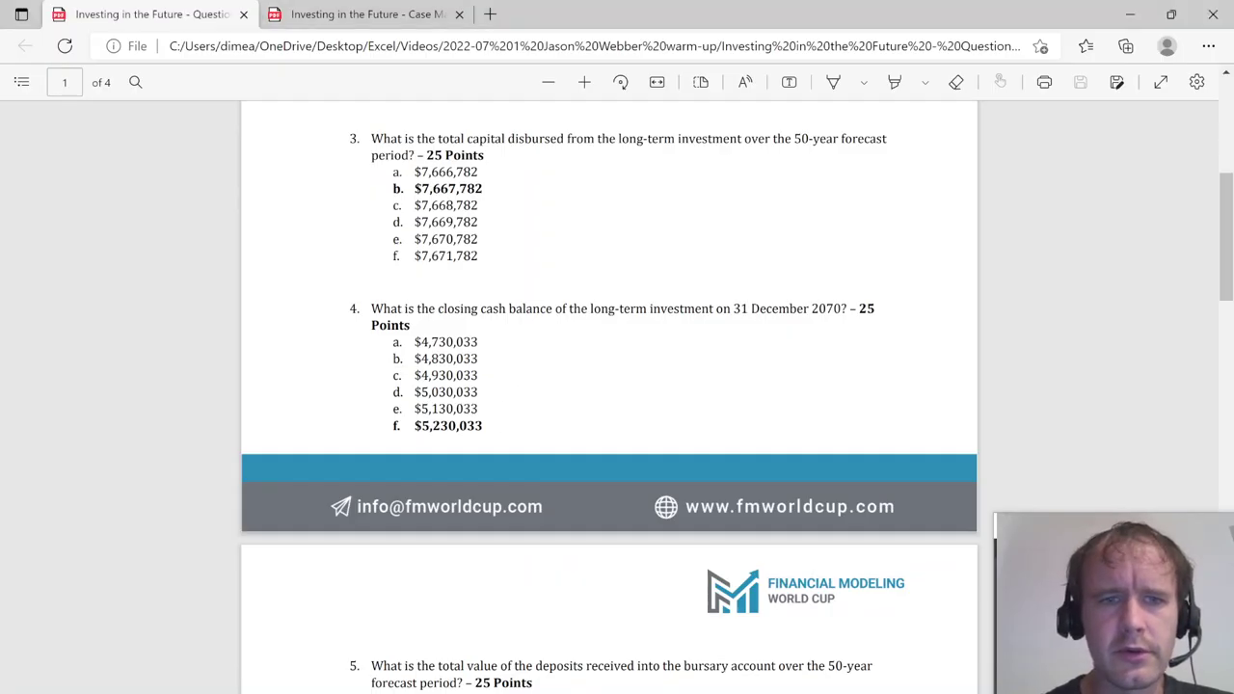
scroll(594, 433, down, 3)
scroll(595, 436, down, 1)
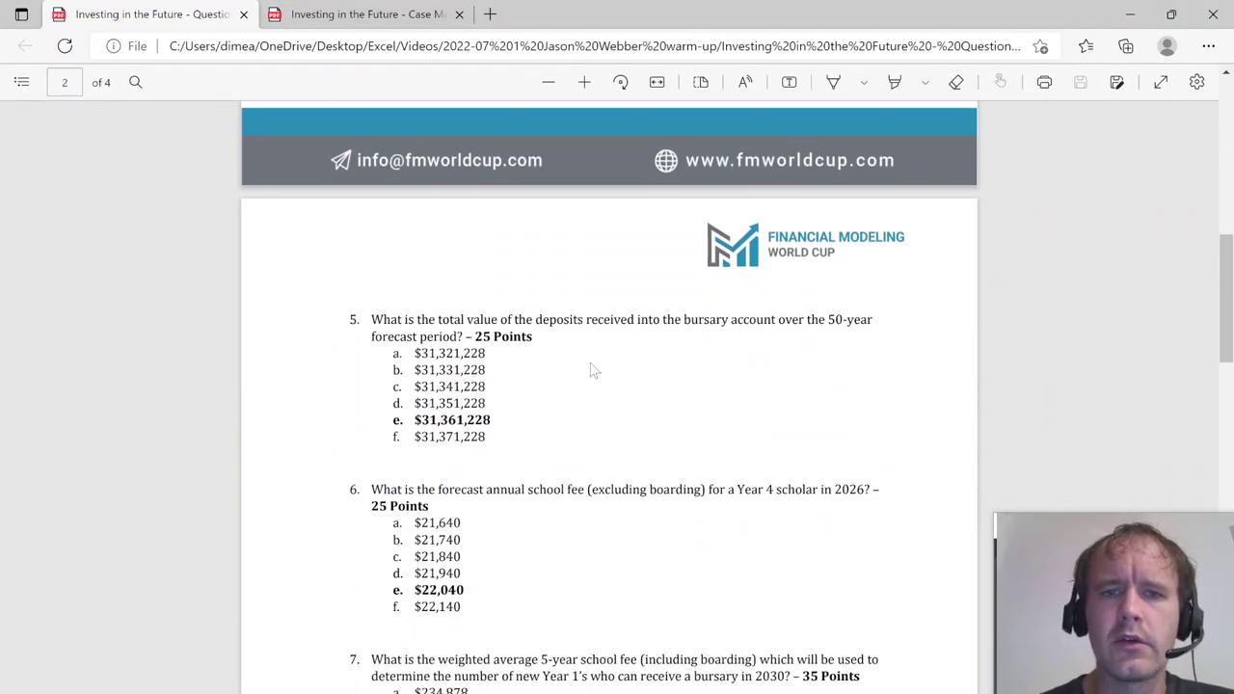
Total the bursary account's disbursals in row 21 over all 50 years and compare with question 5's answer on deposits received.
key(alt+Tab)
key(Down)
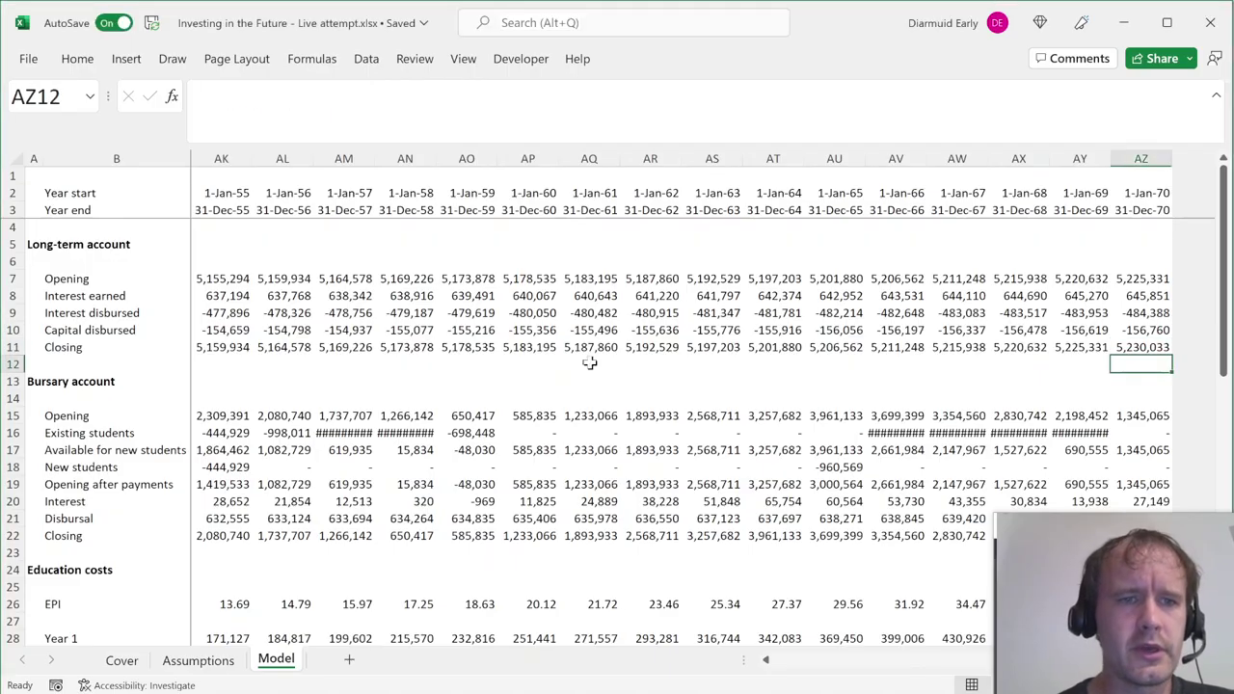
key(Left)
key(Left)
key(Left)
key(Down)
key(Down)
key(Down)
key(Down)
key(ctrl+Left)
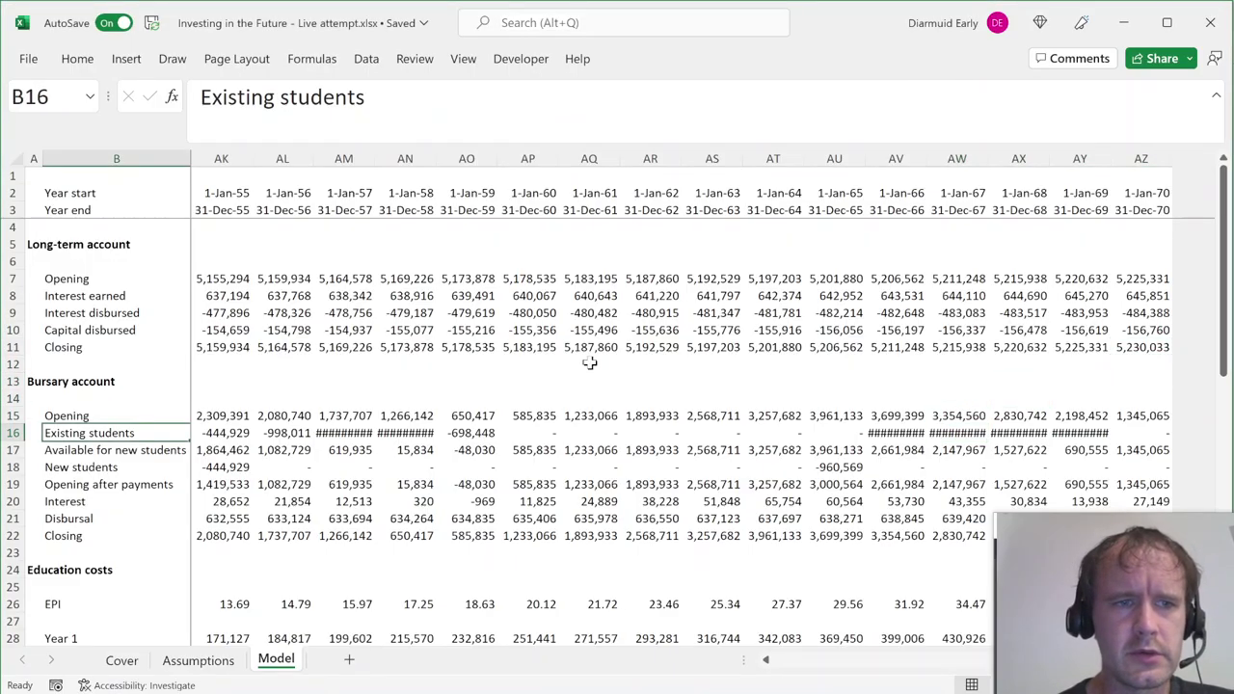
key(Right)
key(Down)
key(Down)
key(Down)
key(Down)
key(Down)
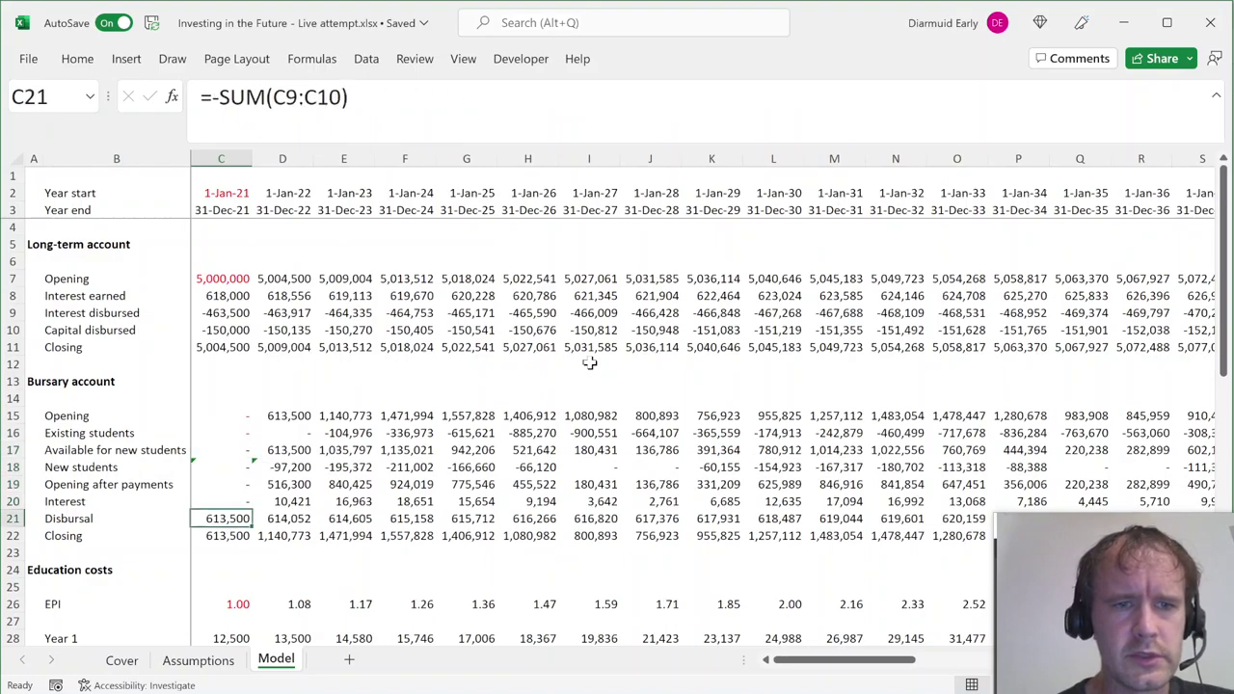
key(ctrl+shift+Right)
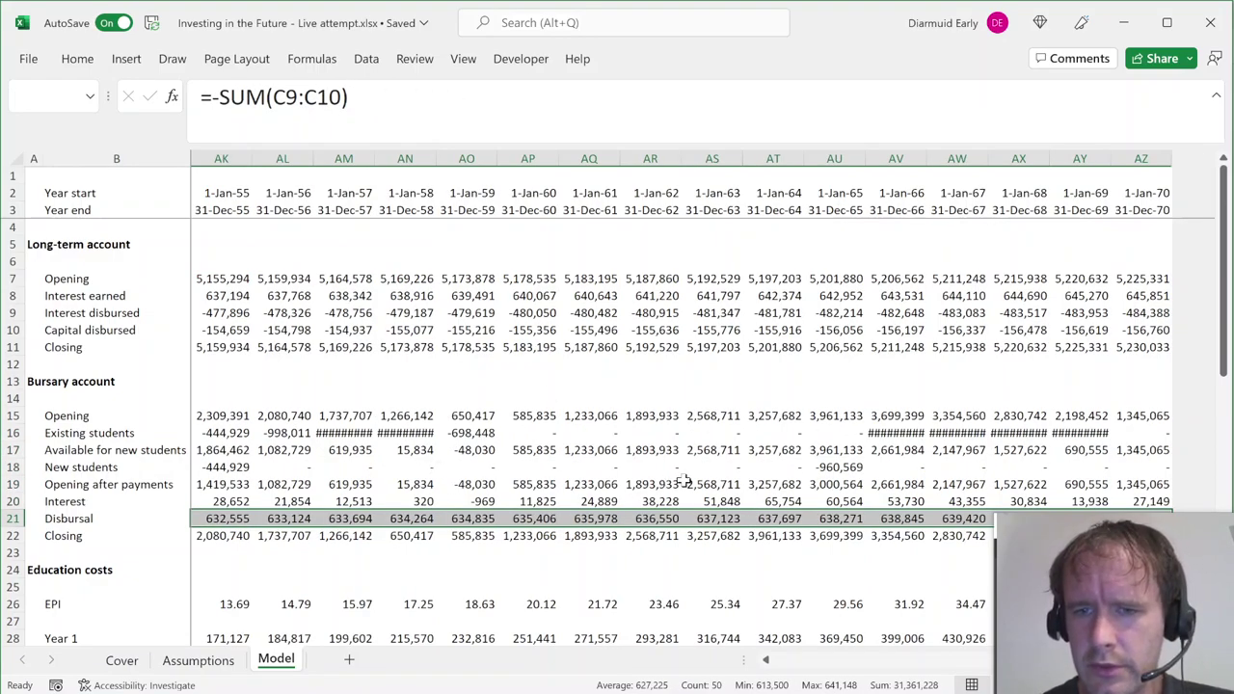
key(alt+Tab)
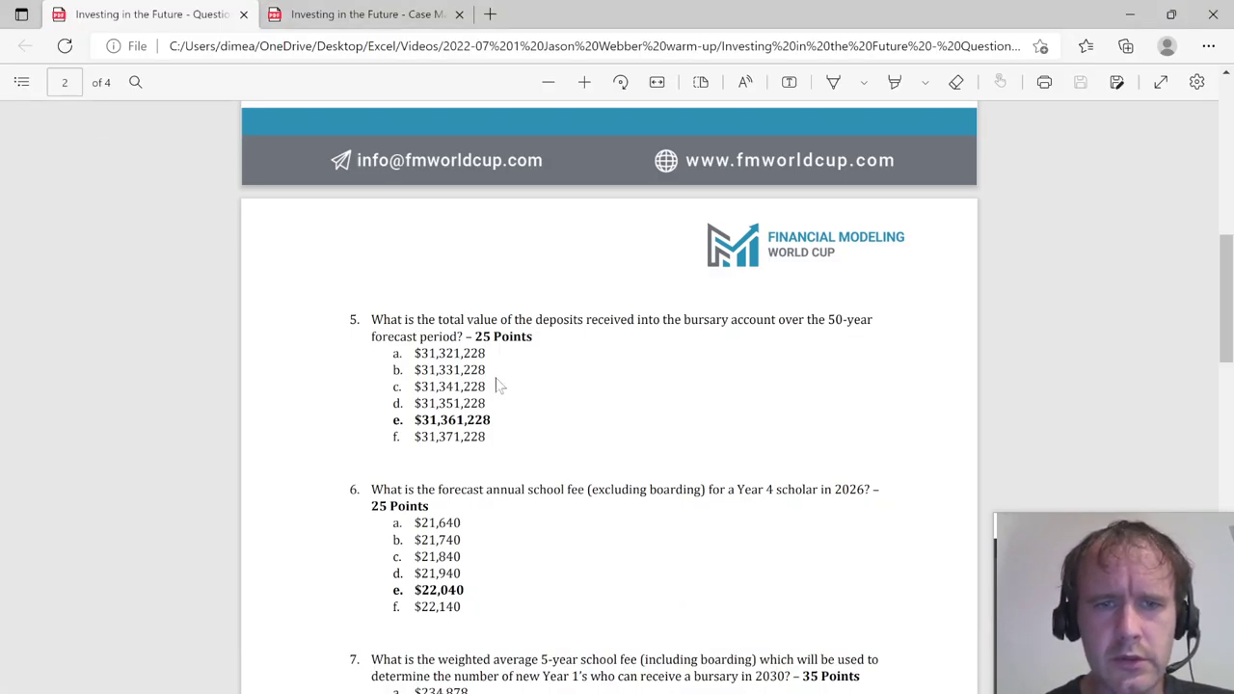
scroll(550, 469, down, 2)
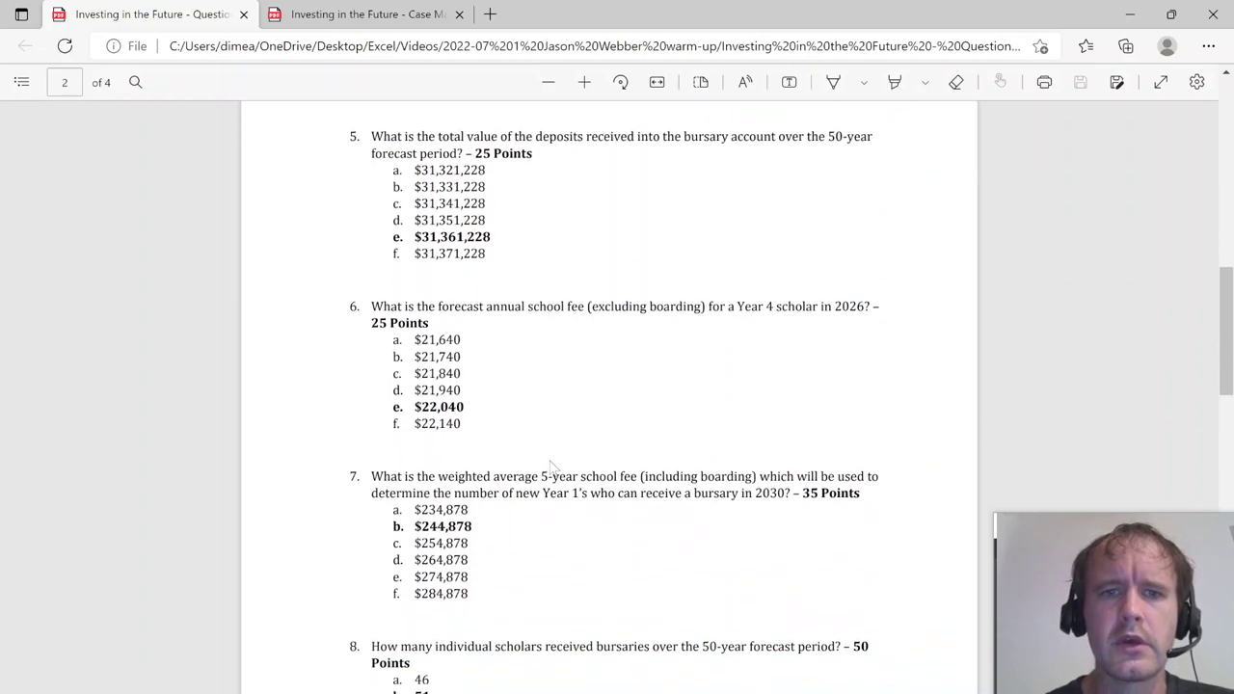
Check the Year 4 school fee for 2026 in H31 against the answer to question 6.
key(alt+Tab)
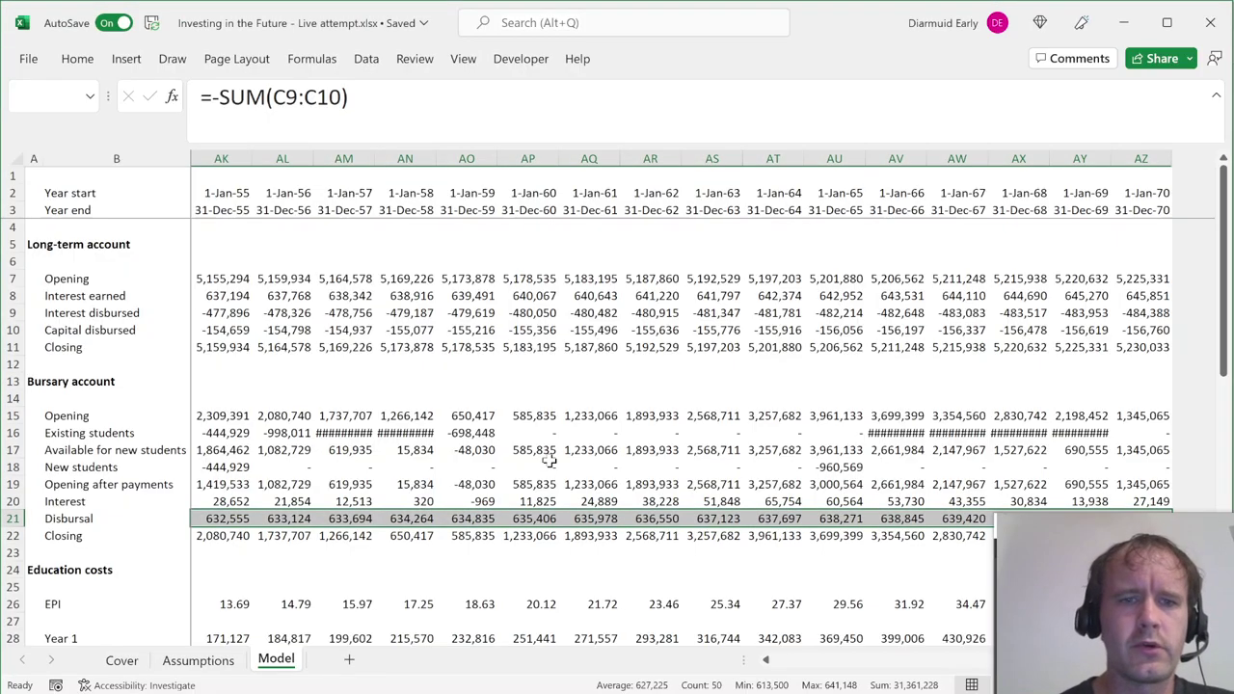
key(Page_Down)
key(Right)
key(Up)
key(Up)
key(Up)
key(Up)
key(Up)
key(Up)
key(Up)
key(Up)
key(Up)
key(Up)
key(Up)
key(Right)
key(Up)
key(Up)
key(Up)
key(Right)
key(Right)
key(Right)
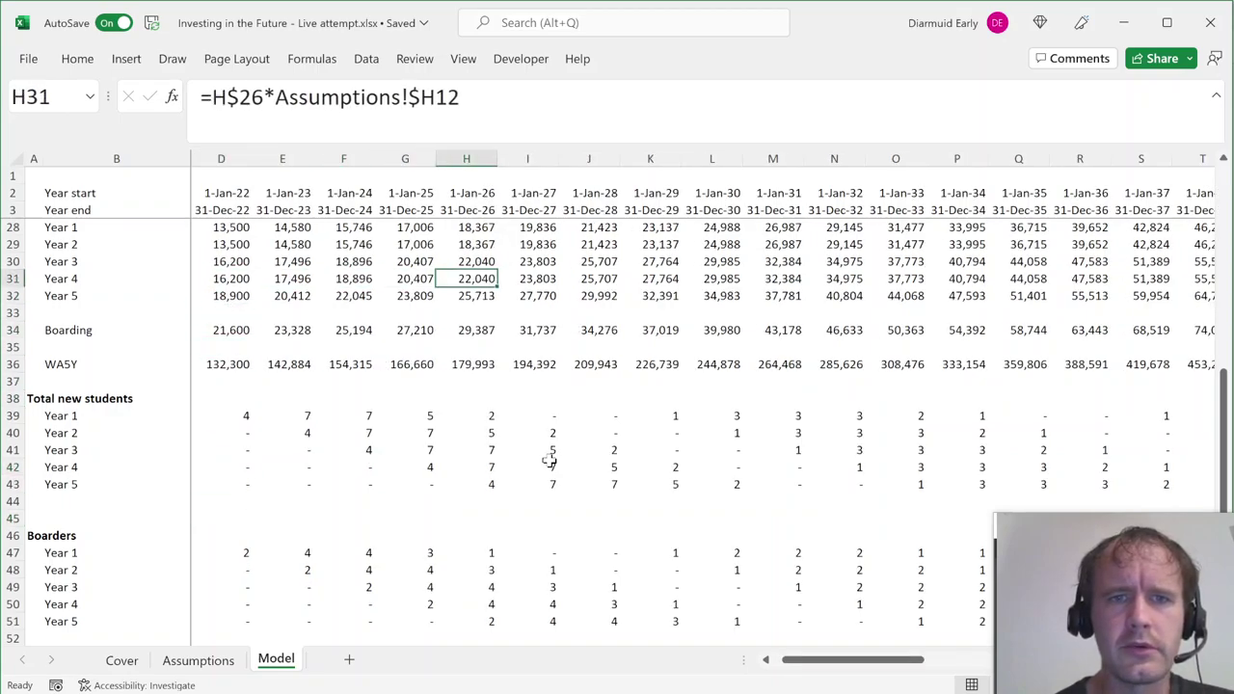
key(alt+Tab)
key(alt+Tab)
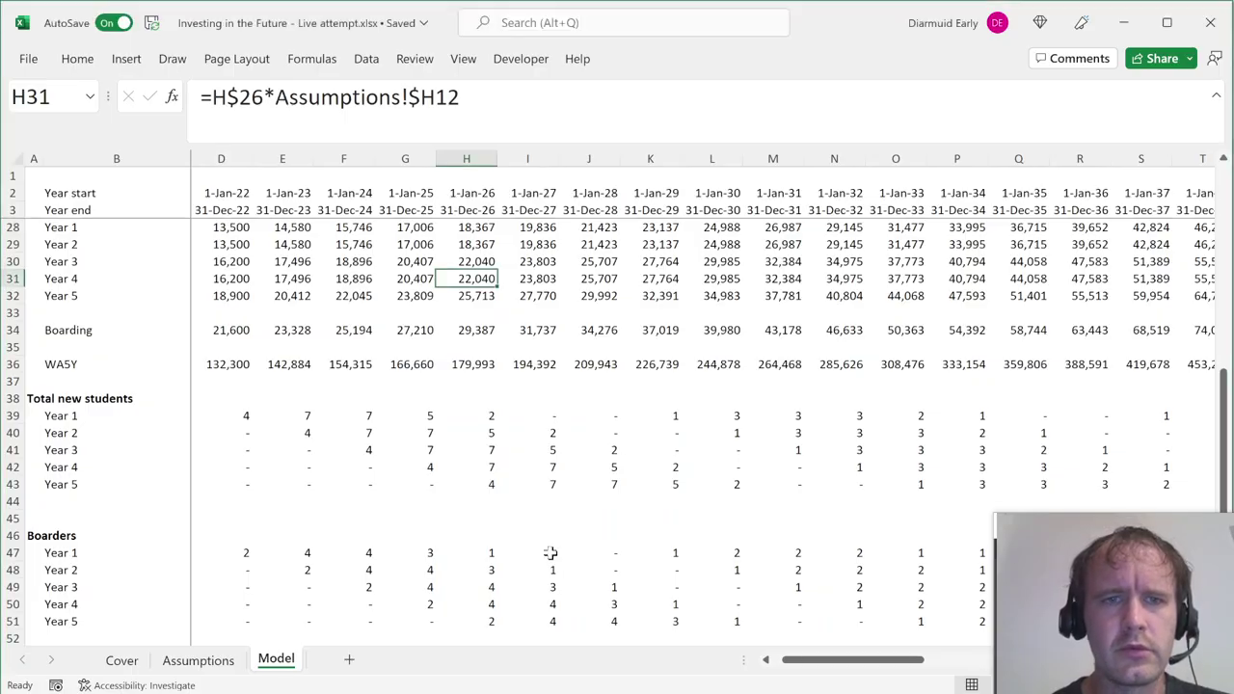
key(alt+Tab)
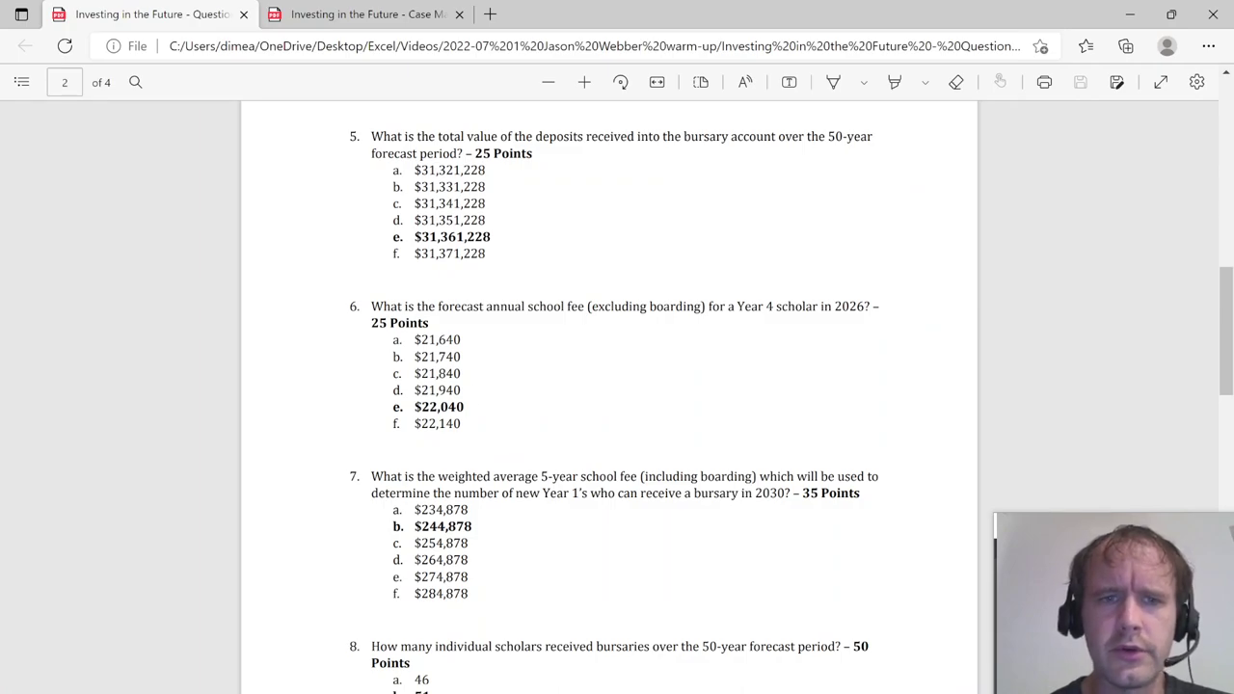
Check the weighted average 5-year school fee (WA5Y) for 2030 in row 36 against the answer to question 7.
scroll(584, 611, down, 3)
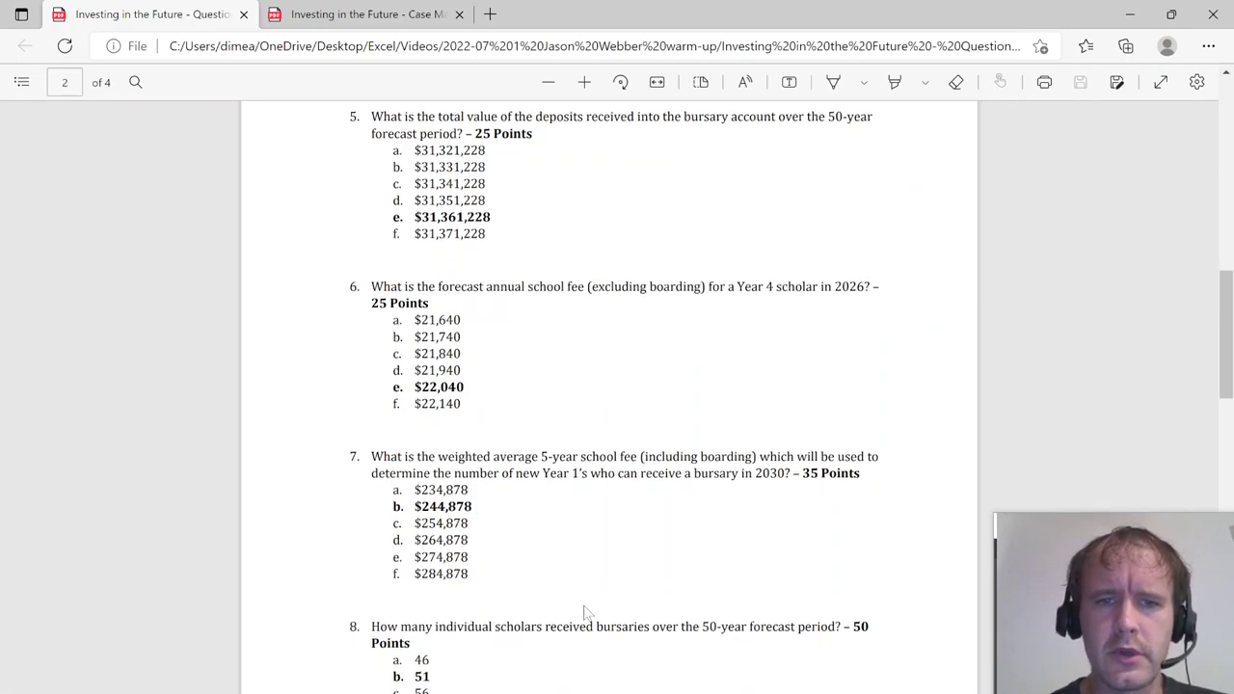
scroll(537, 419, up, 1)
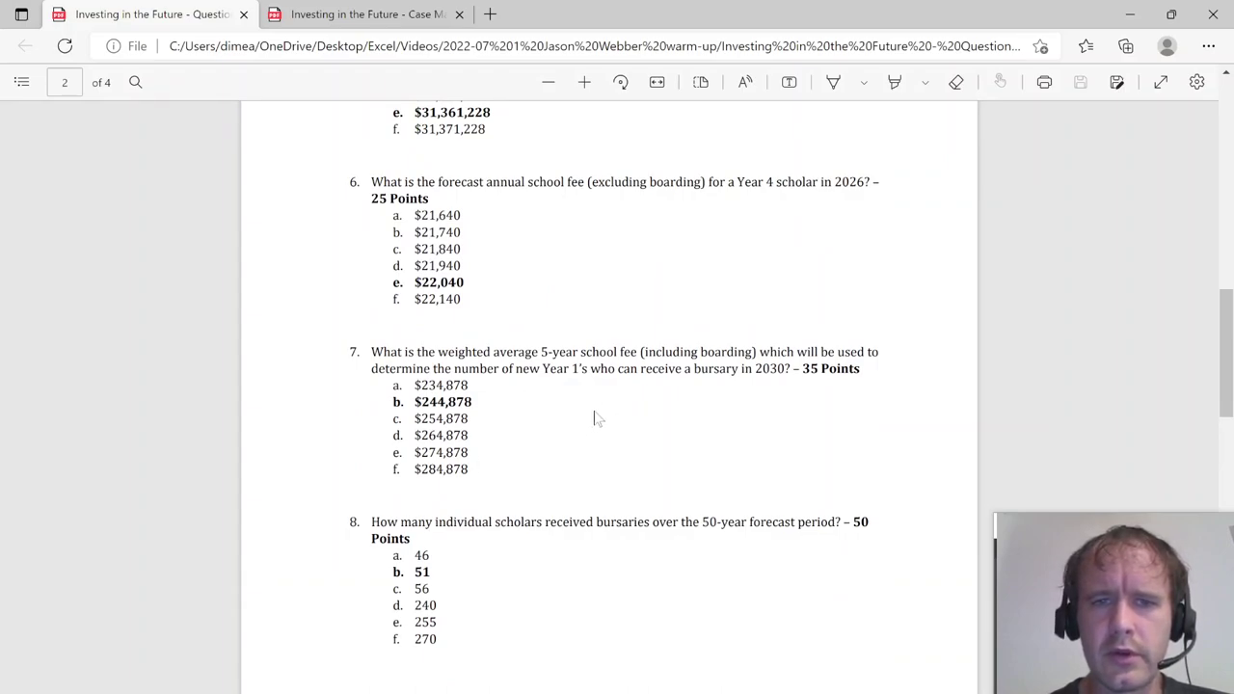
key(alt+Tab)
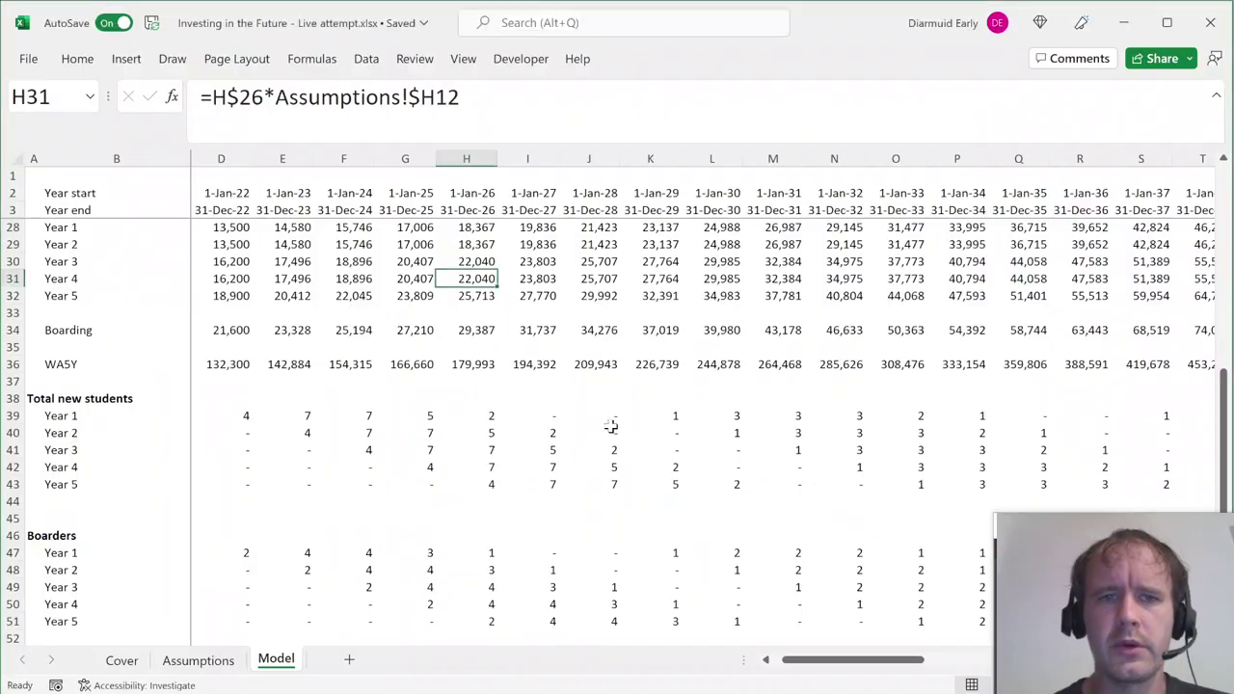
key(Right)
key(Right)
key(Right)
key(Right)
key(Down)
key(Down)
key(Down)
key(Down)
key(Down)
key(alt+Tab)
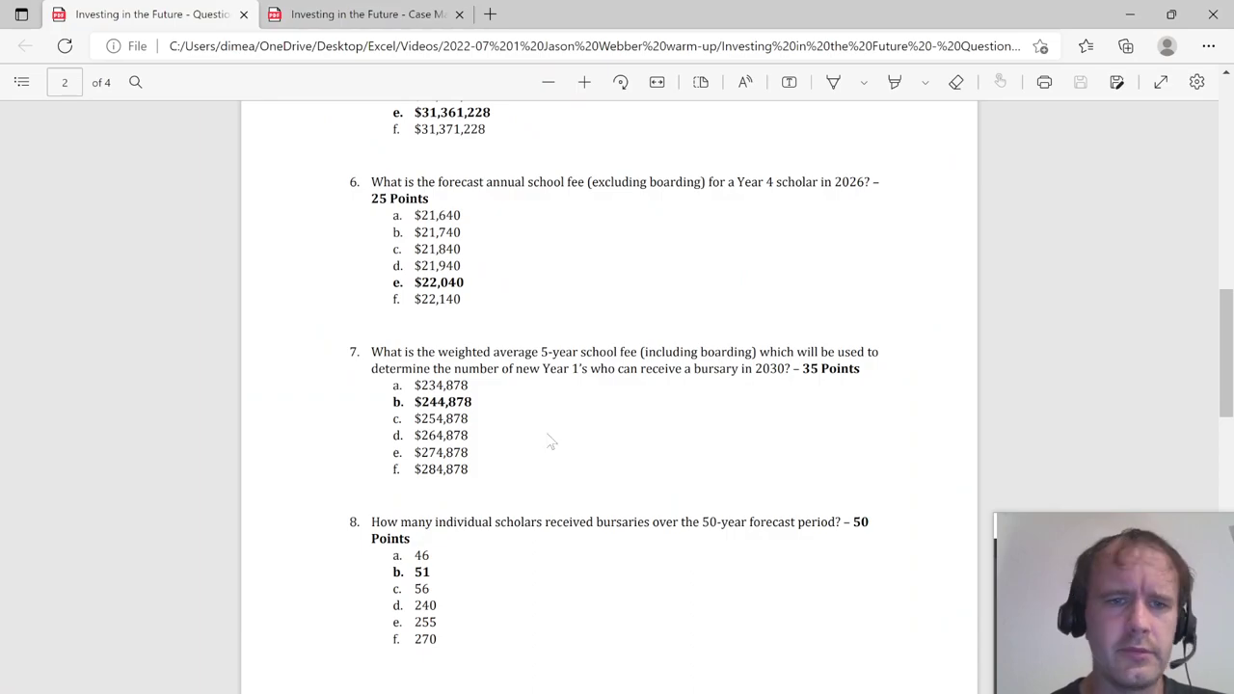
scroll(550, 441, up, 1)
scroll(550, 442, down, 1)
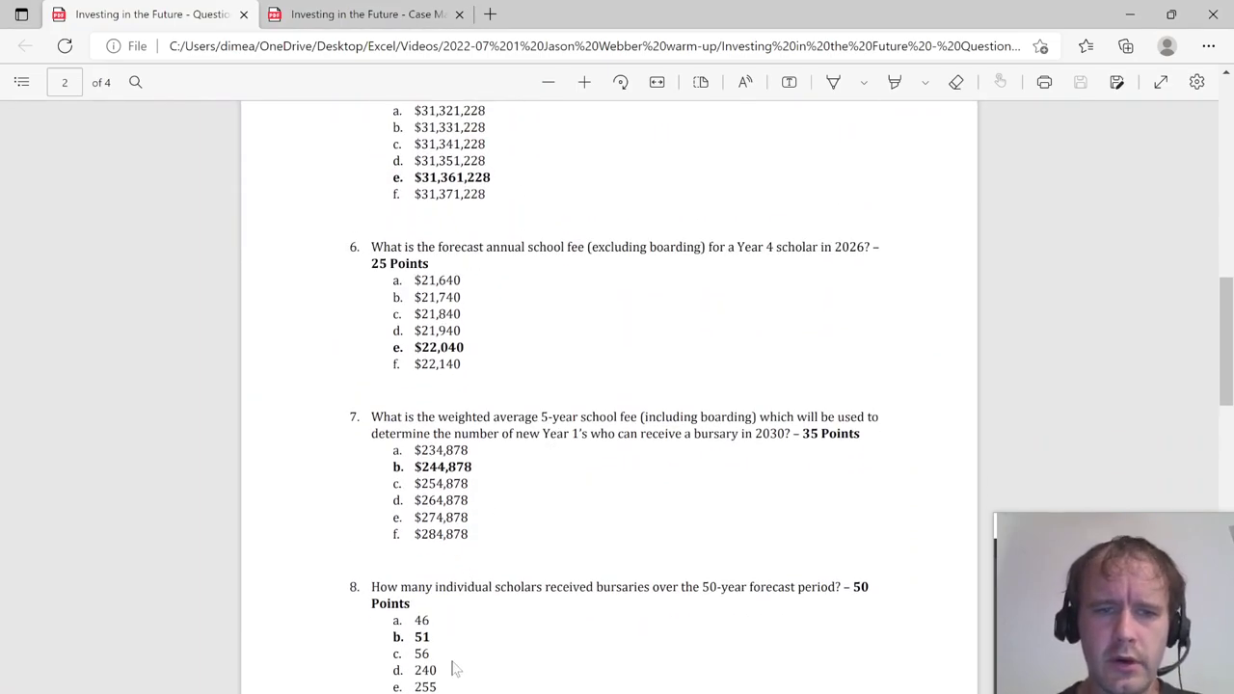
Review question 8 on how many individual scholars received bursaries over 50 years, and return to the start of the Model sheet in Excel.
scroll(456, 669, down, 5)
scroll(457, 669, down, 1)
scroll(456, 669, up, 8)
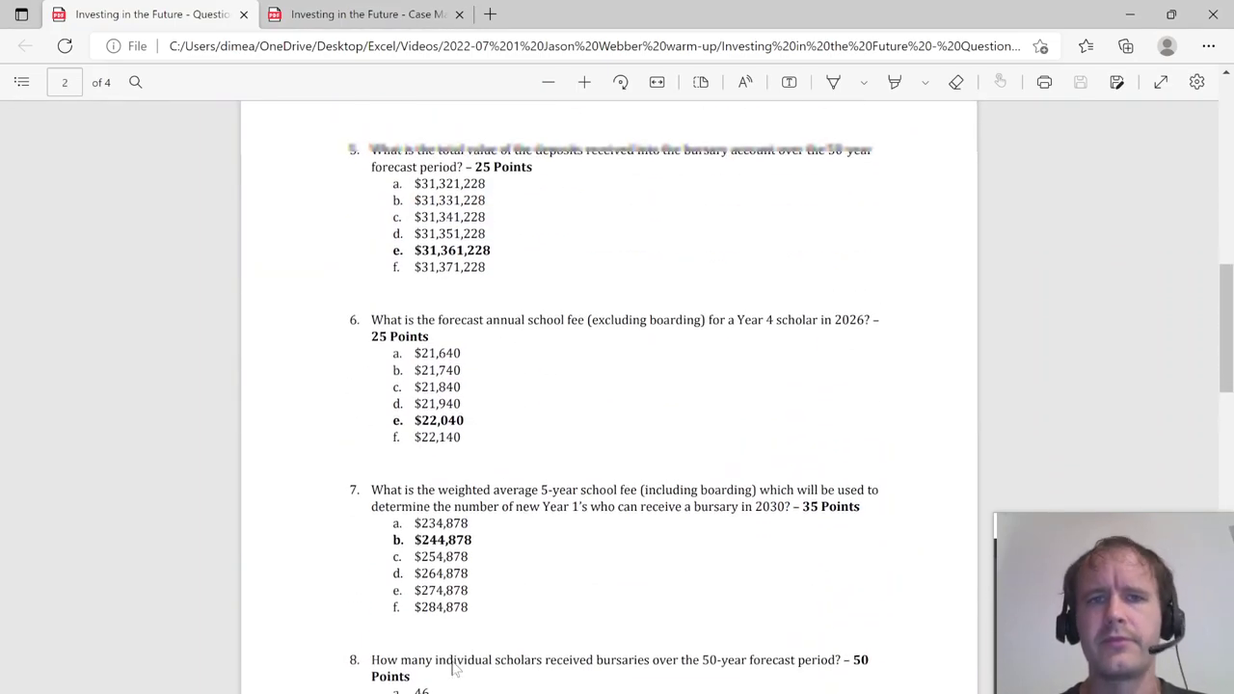
key(alt+Tab)
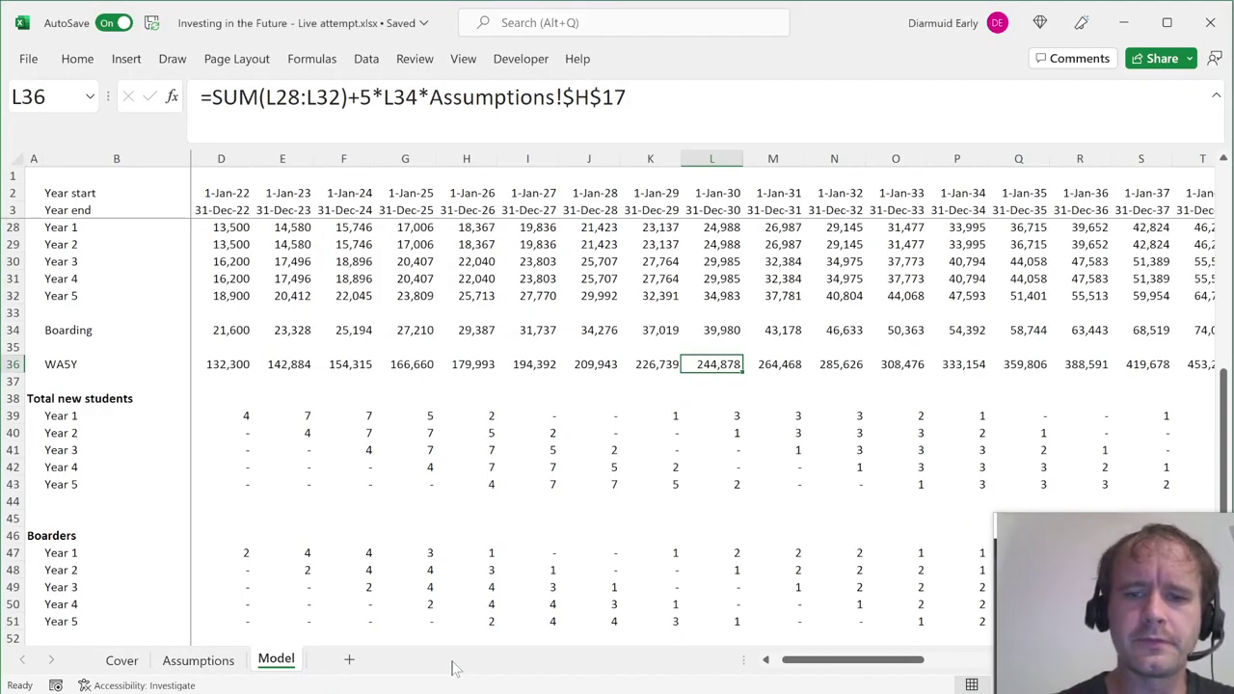
key(ctrl+Home)
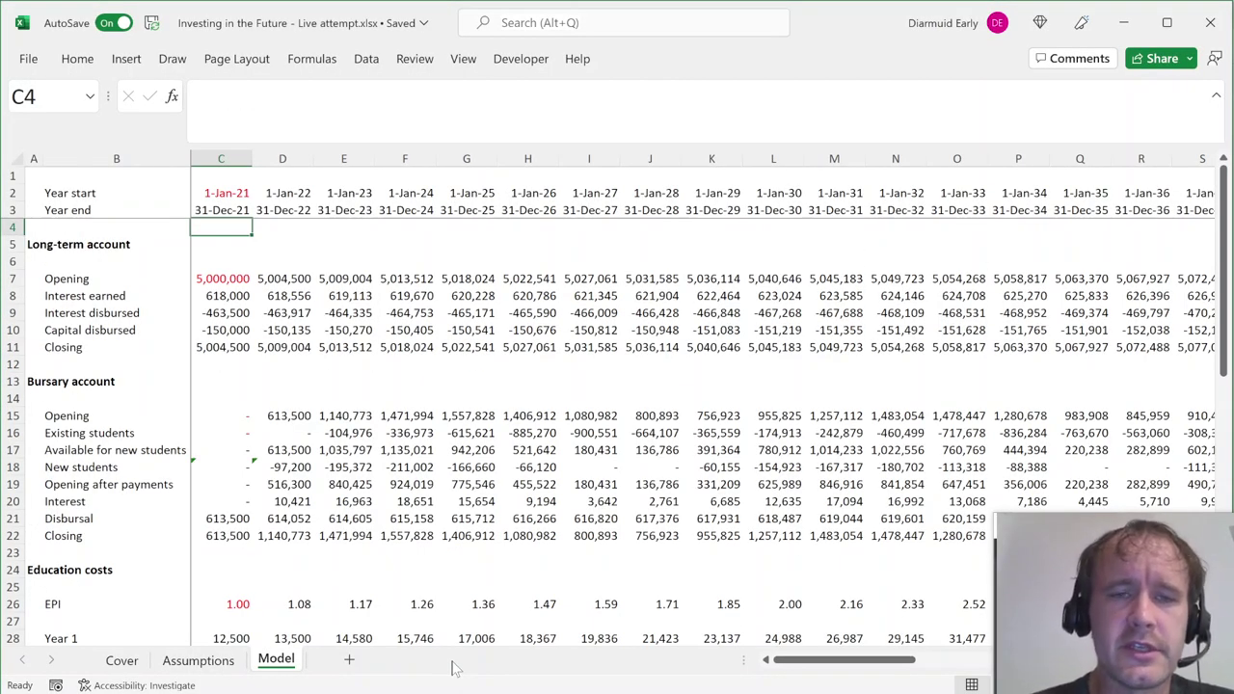